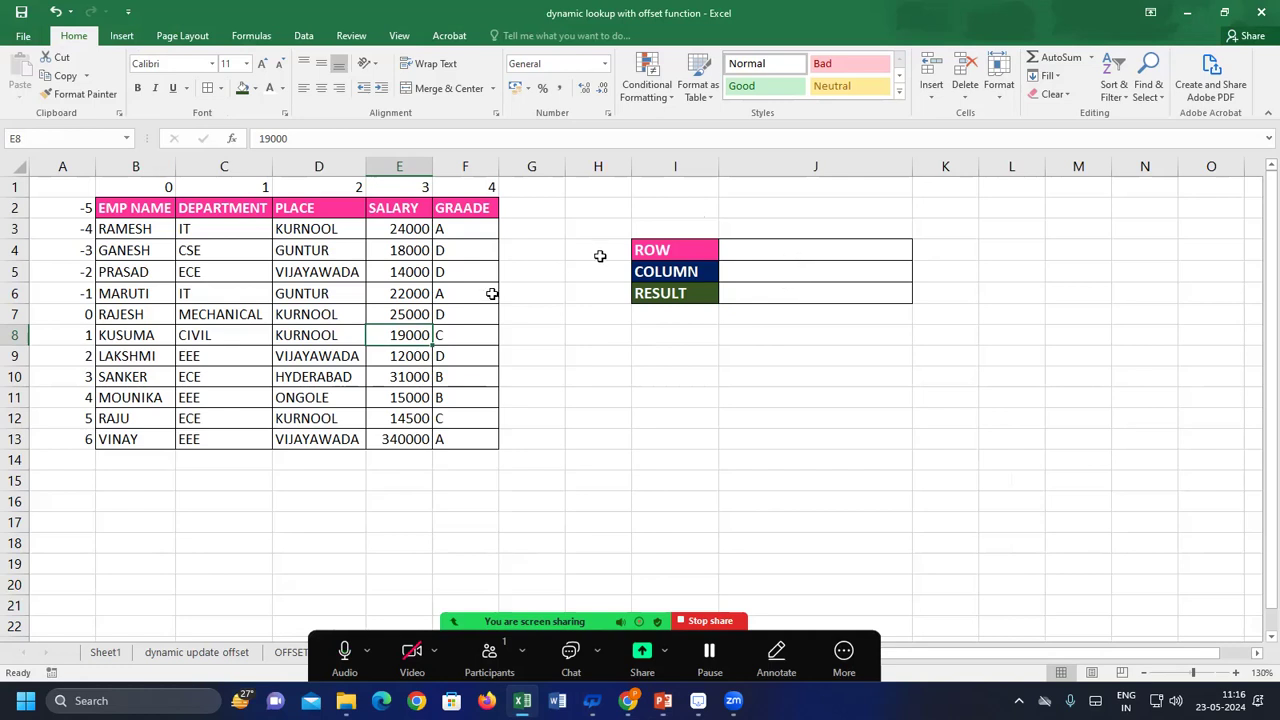
{"action": "left_click", "coordinate": [767, 256]}
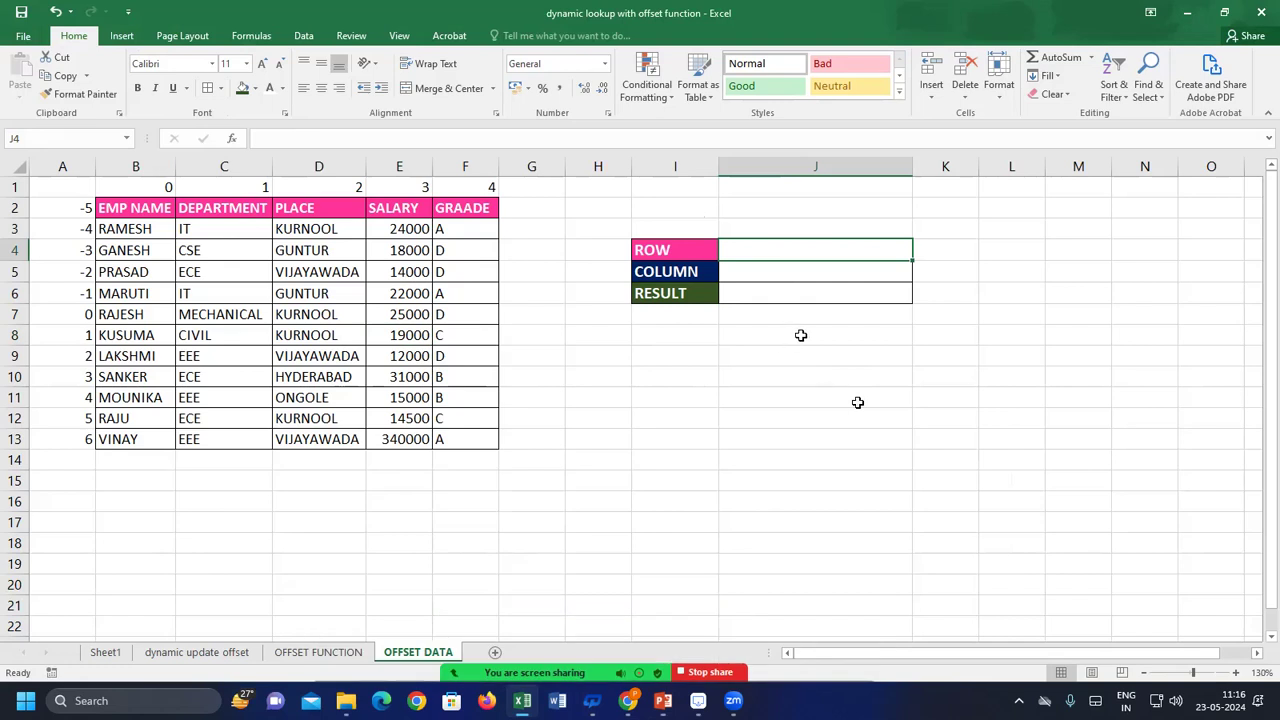
{"action": "left_click", "coordinate": [811, 291]}
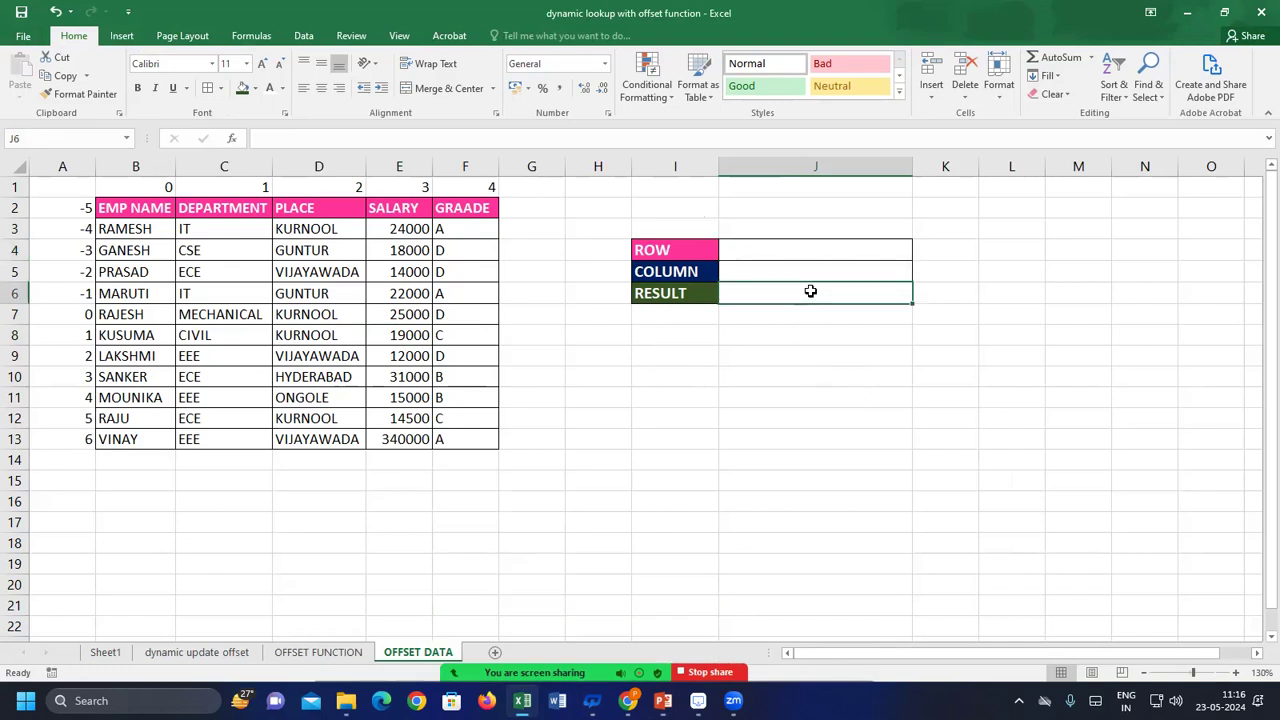
{"action": "type", "text": "="}
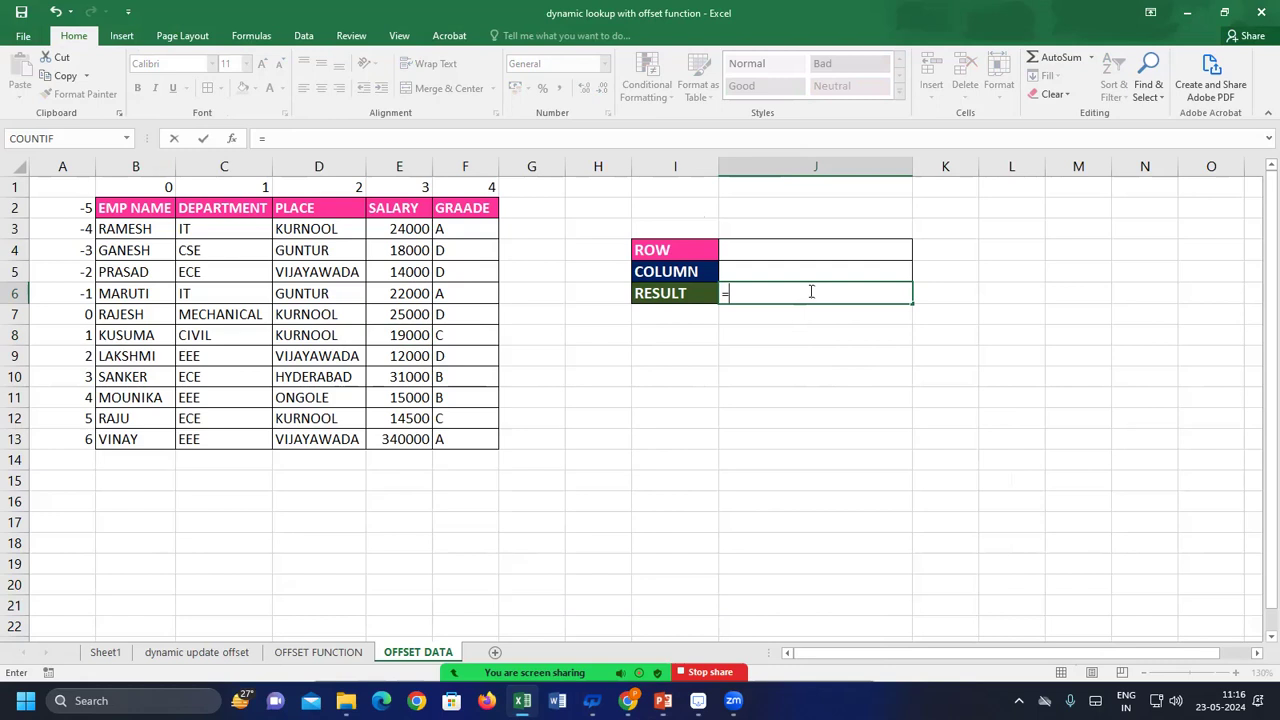
{"action": "key", "text": "Escape"}
Enter 0 as both the ROW value in J4 and the COLUMN value in J5
{"action": "left_click", "coordinate": [808, 249]}
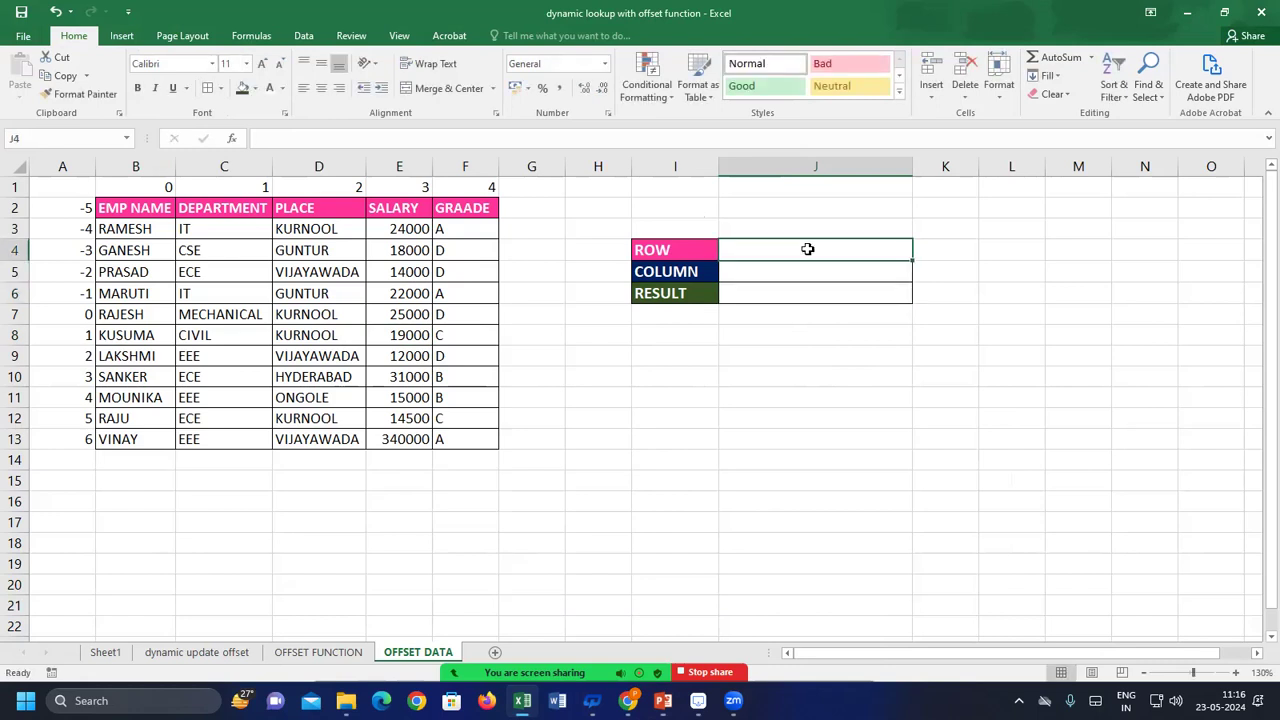
{"action": "type", "text": "0"}
{"action": "key", "text": "Return"}
{"action": "type", "text": "0"}
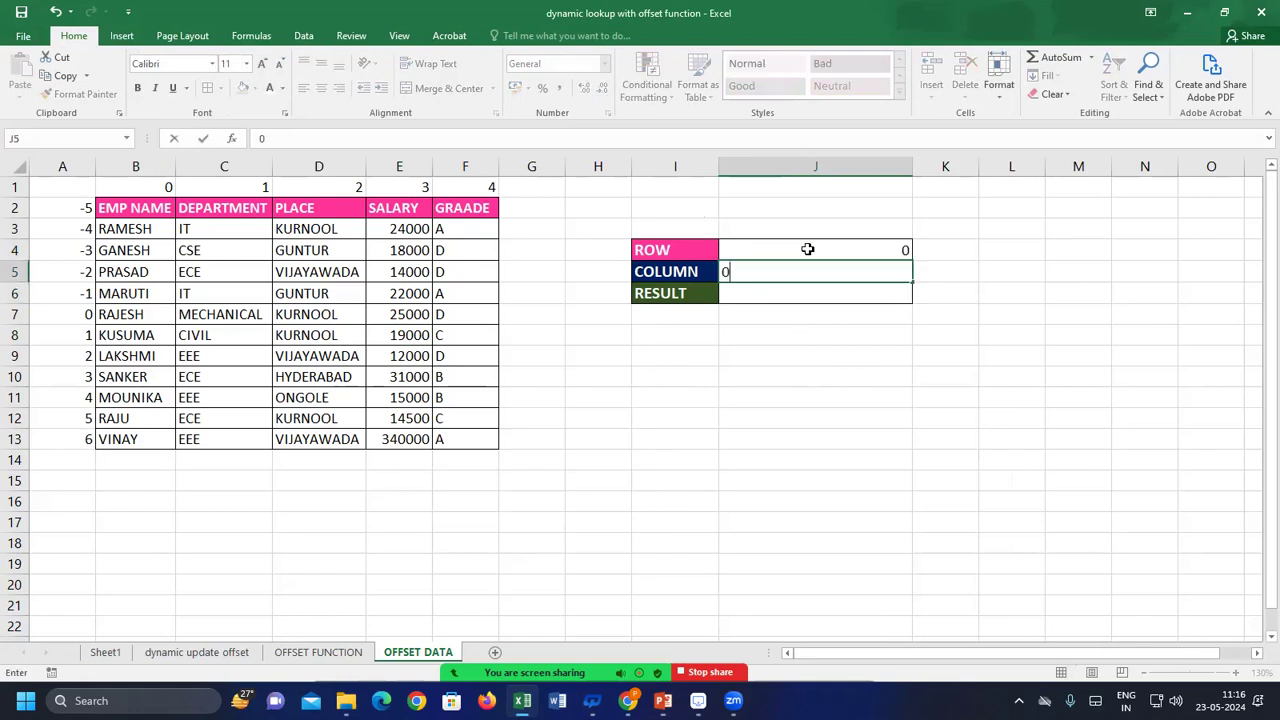
Enter the formula =OFFSET(B7,J4,J5) in the RESULT cell J6
{"action": "left_click", "coordinate": [801, 287]}
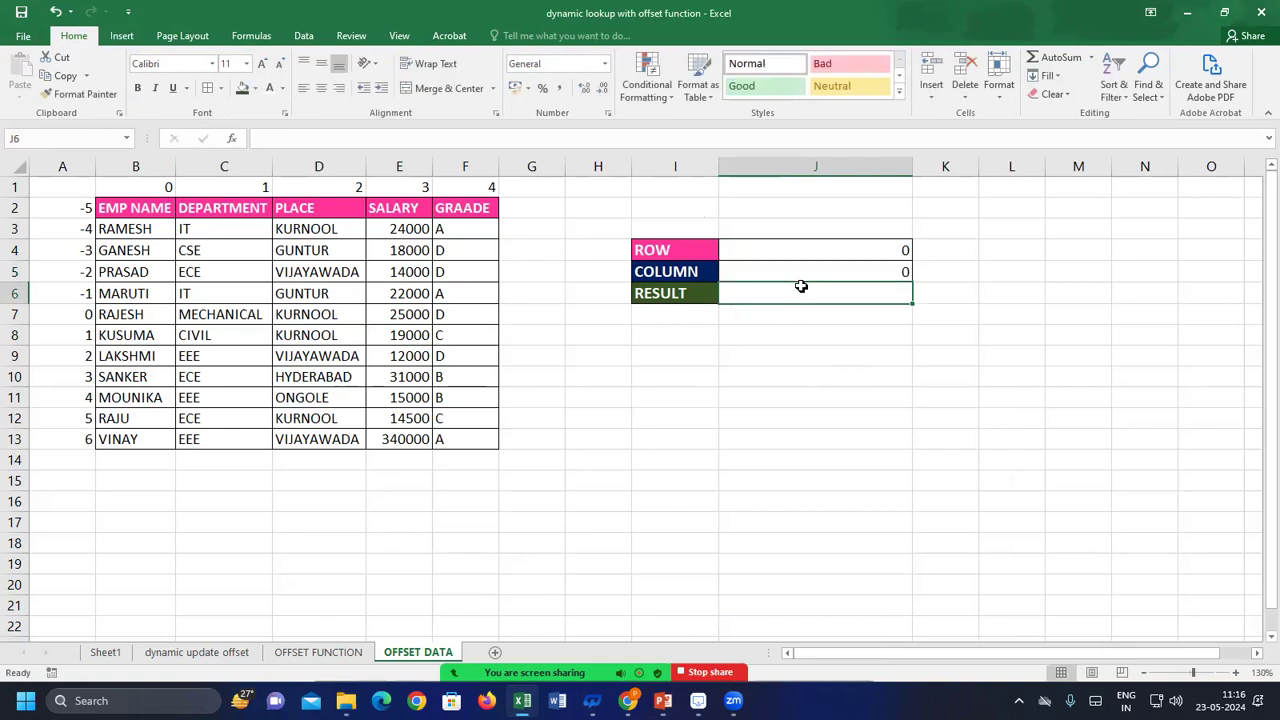
{"action": "type", "text": "=OFFSET"}
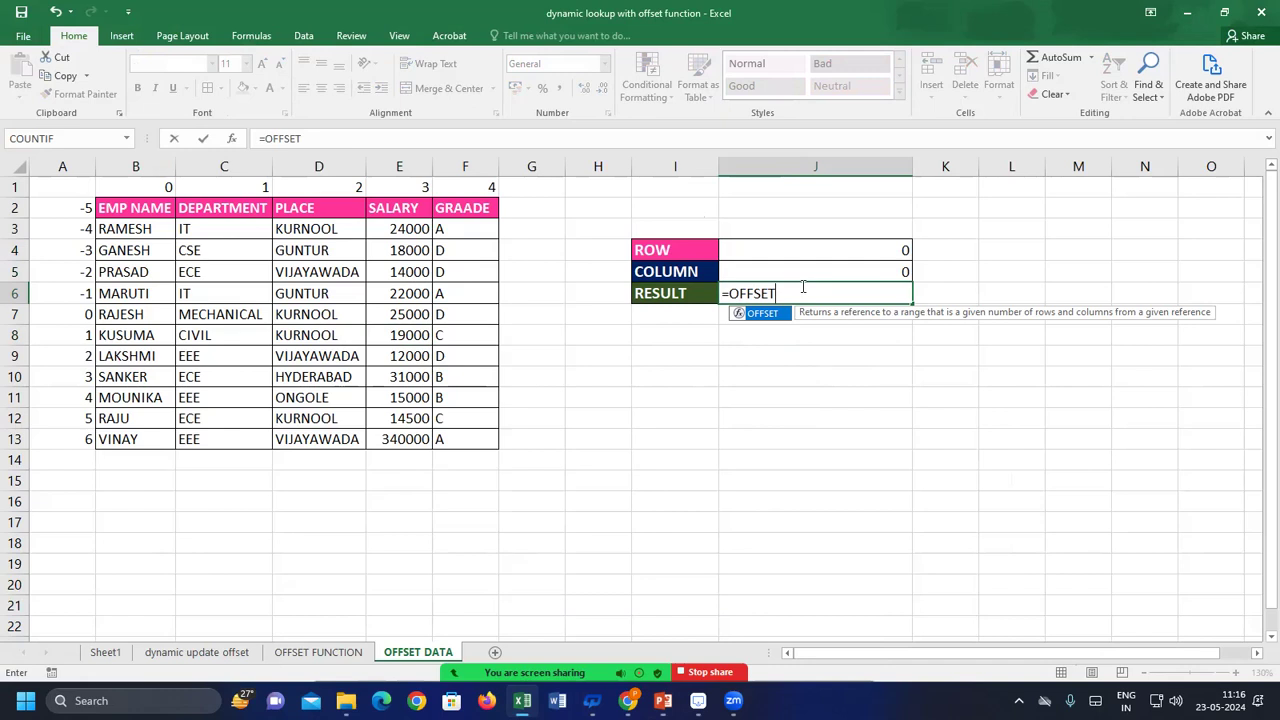
{"action": "type", "text": "("}
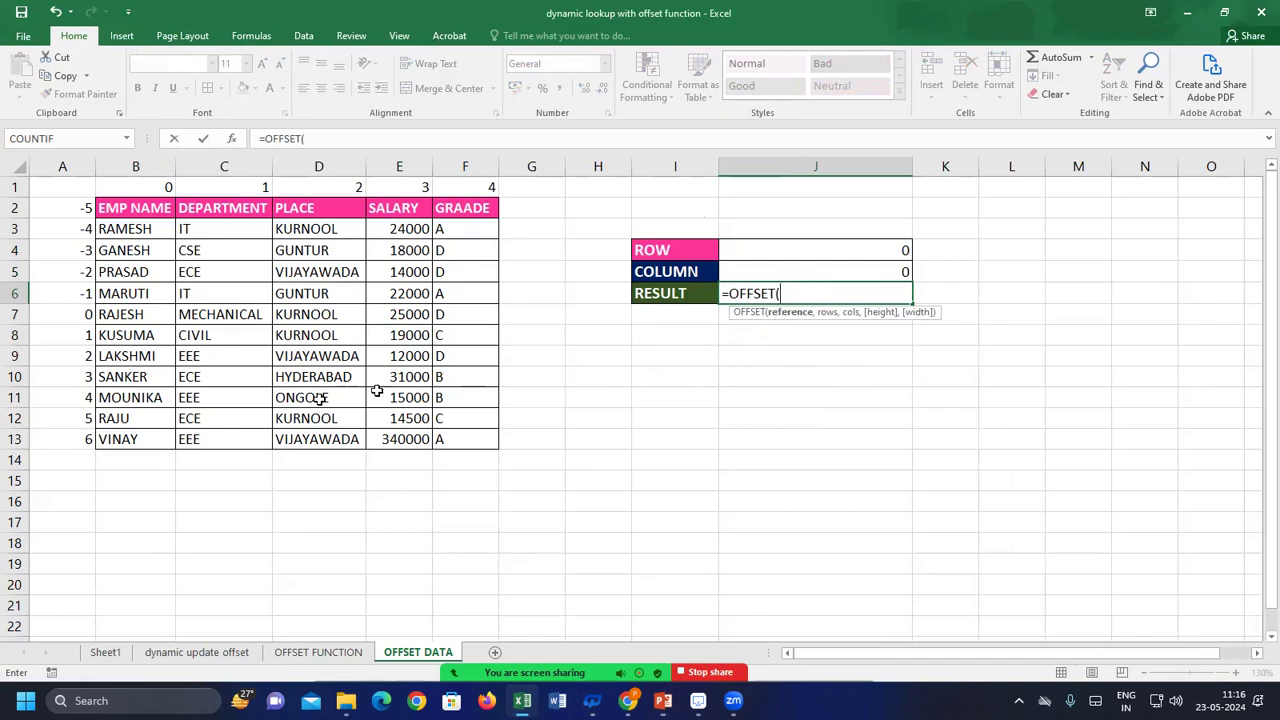
{"action": "left_click", "coordinate": [135, 314]}
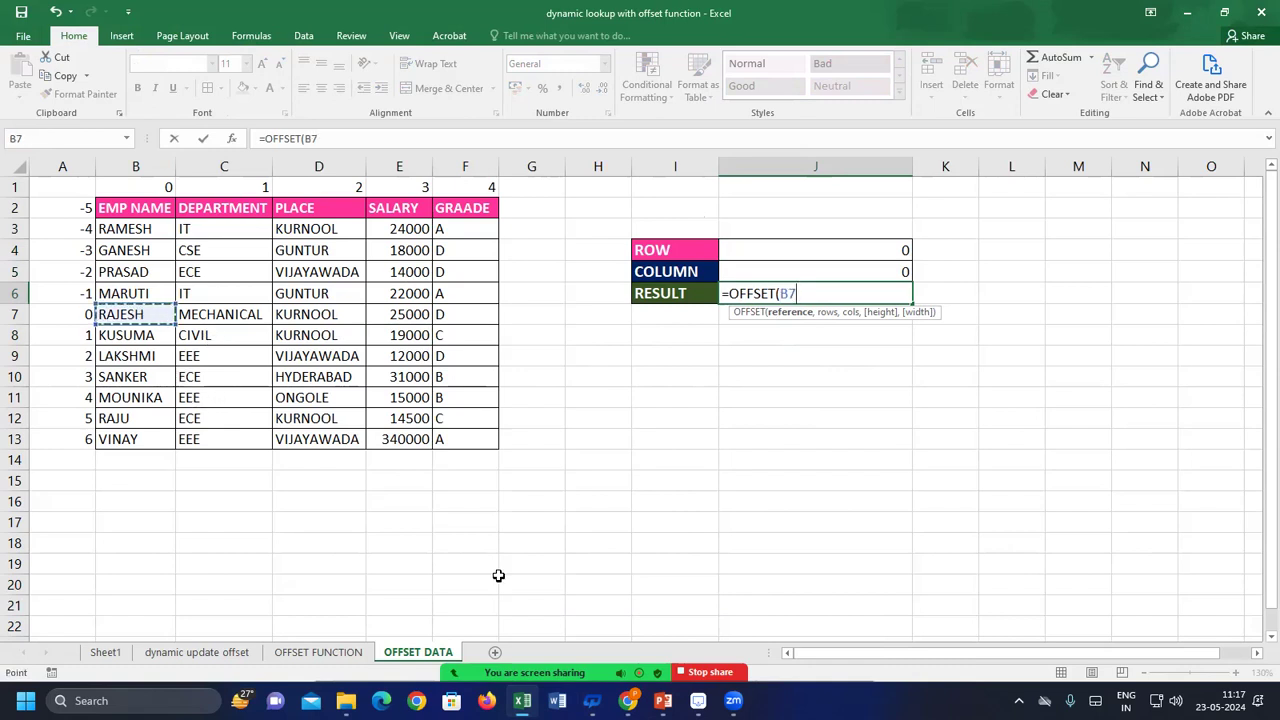
{"action": "type", "text": ","}
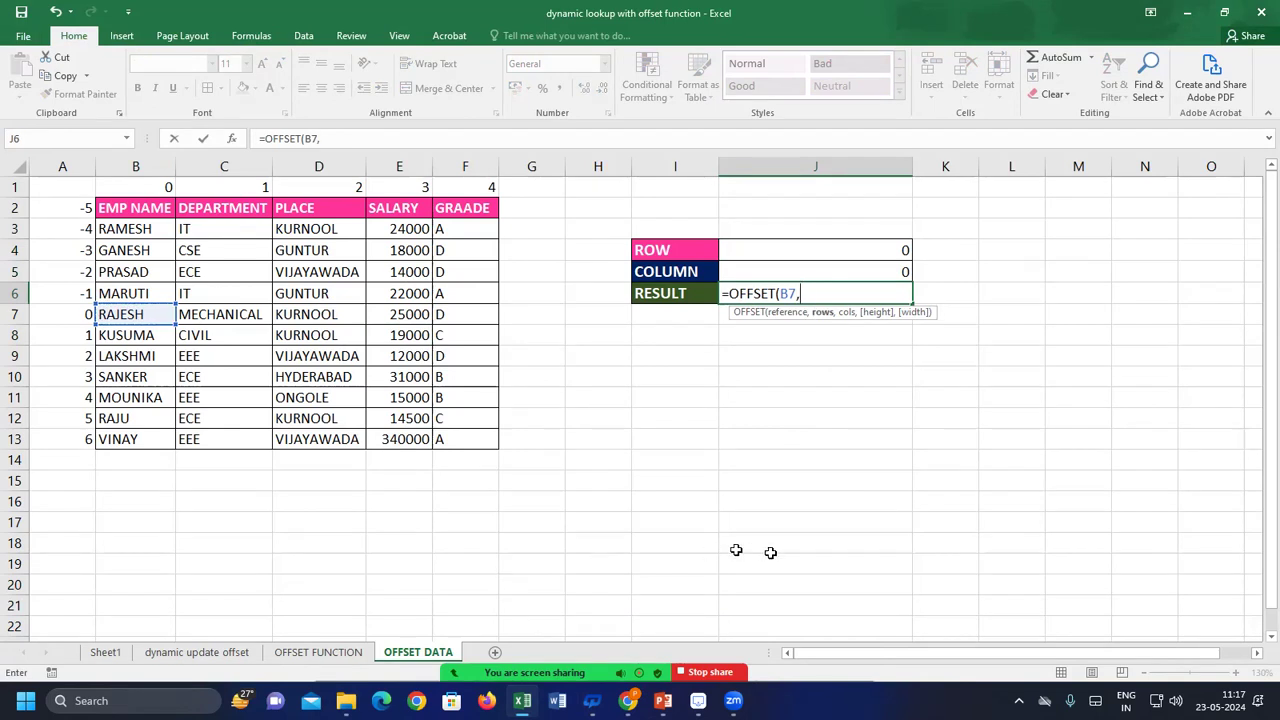
{"action": "left_click", "coordinate": [857, 252]}
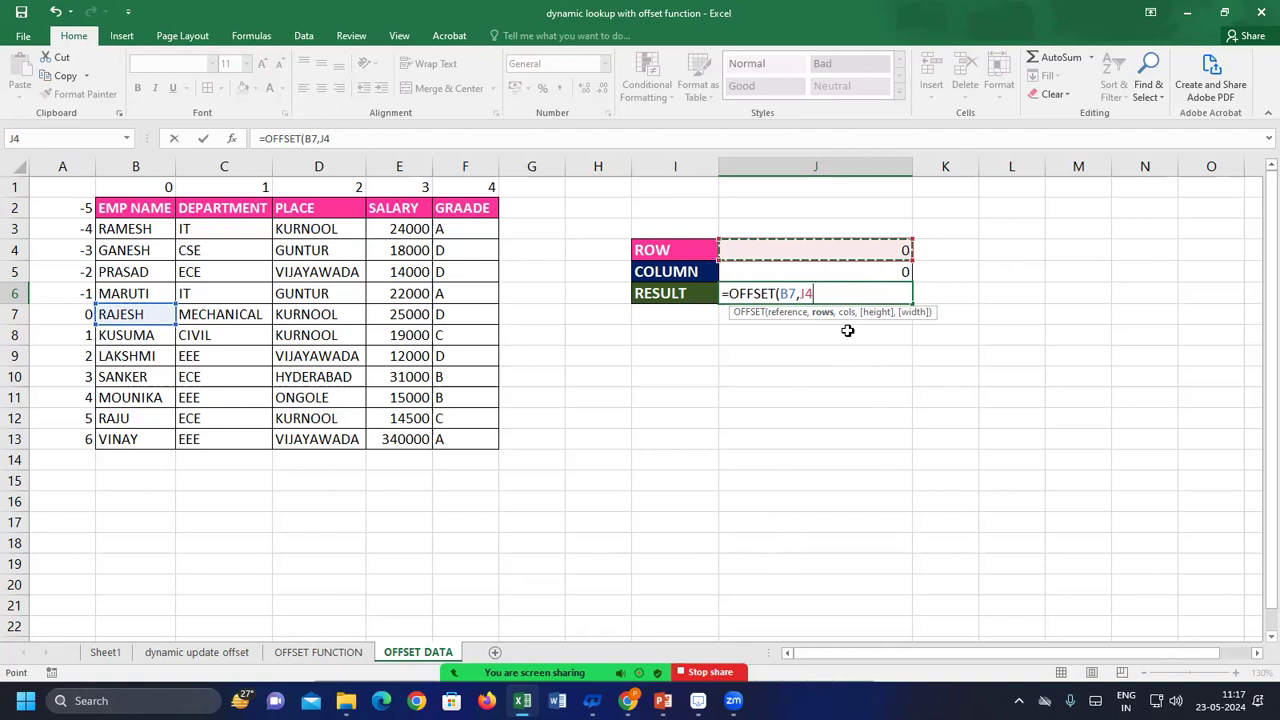
{"action": "type", "text": ","}
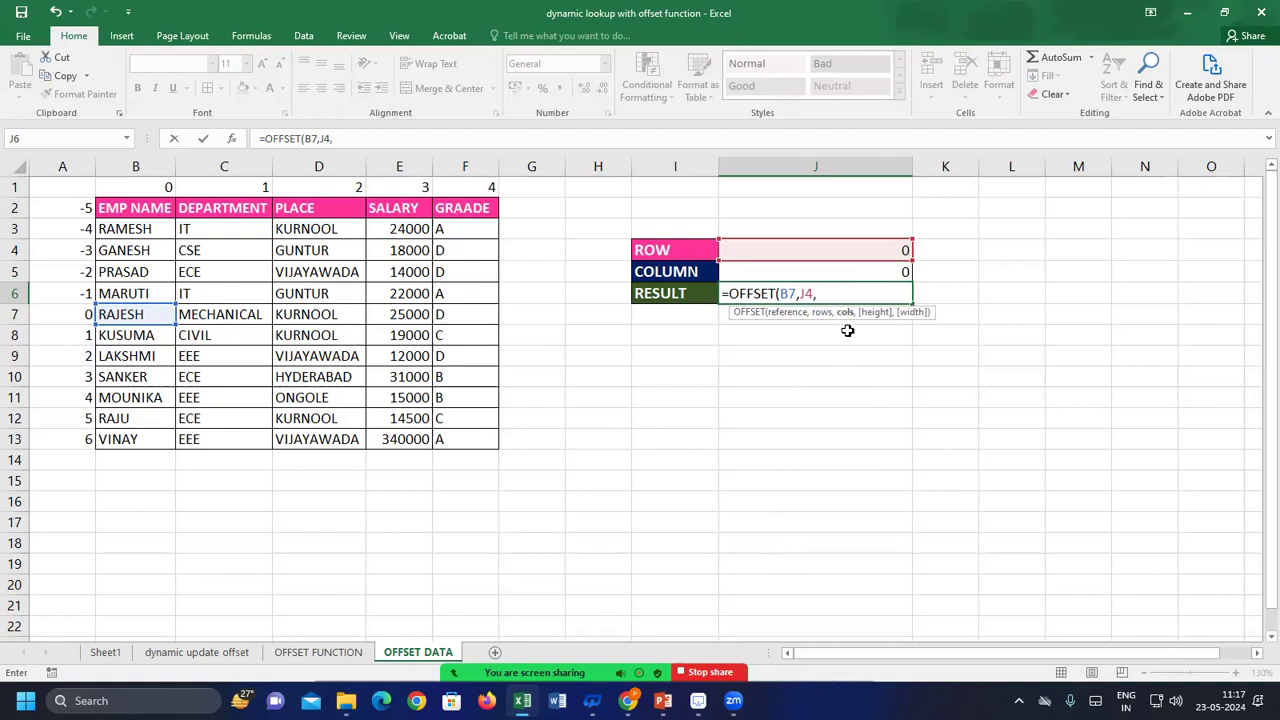
{"action": "left_click", "coordinate": [841, 272]}
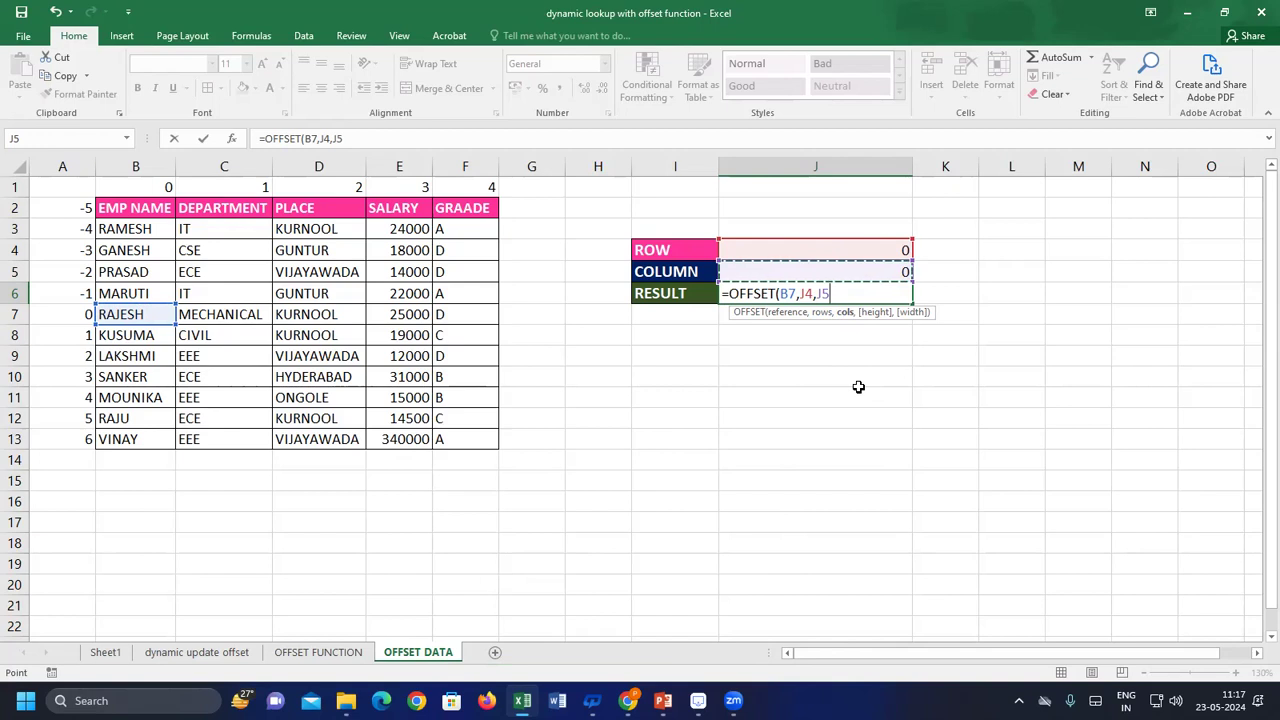
{"action": "type", "text": ")"}
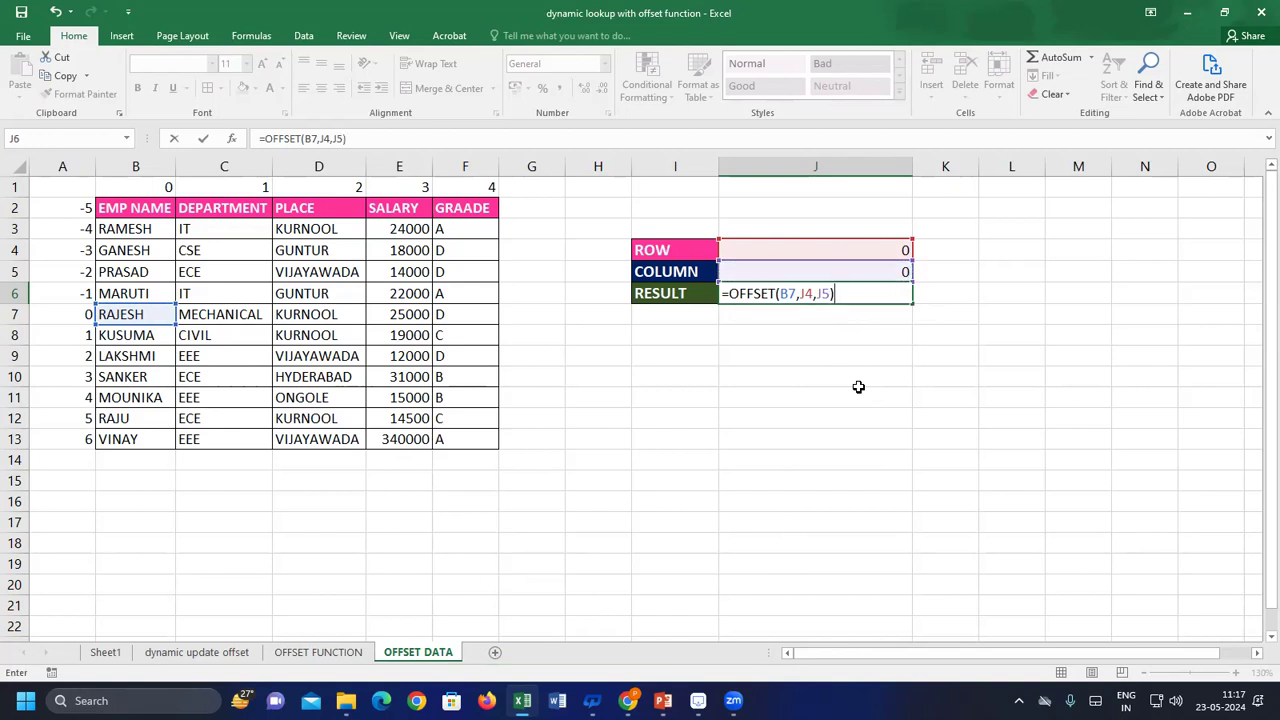
{"action": "key", "text": "Return"}
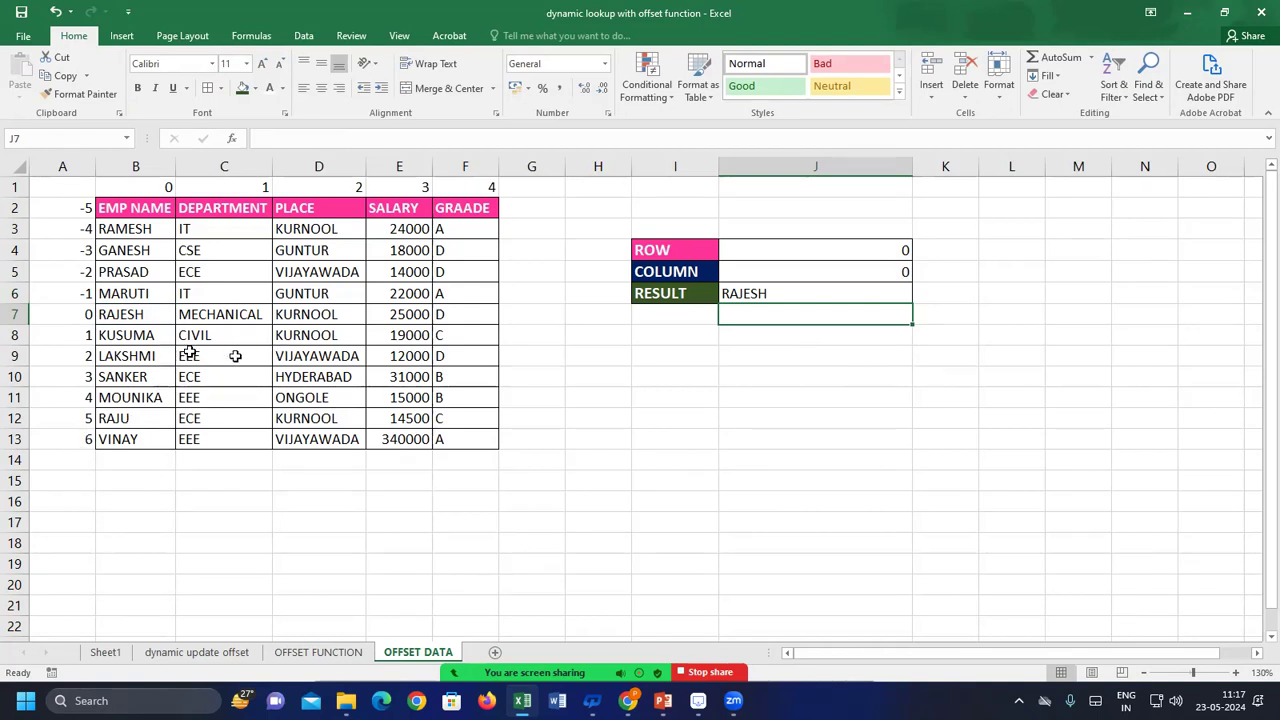
Compare the RESULT cell with reference cell B7 and set the ROW value in J4 to -1
{"action": "left_click", "coordinate": [138, 314]}
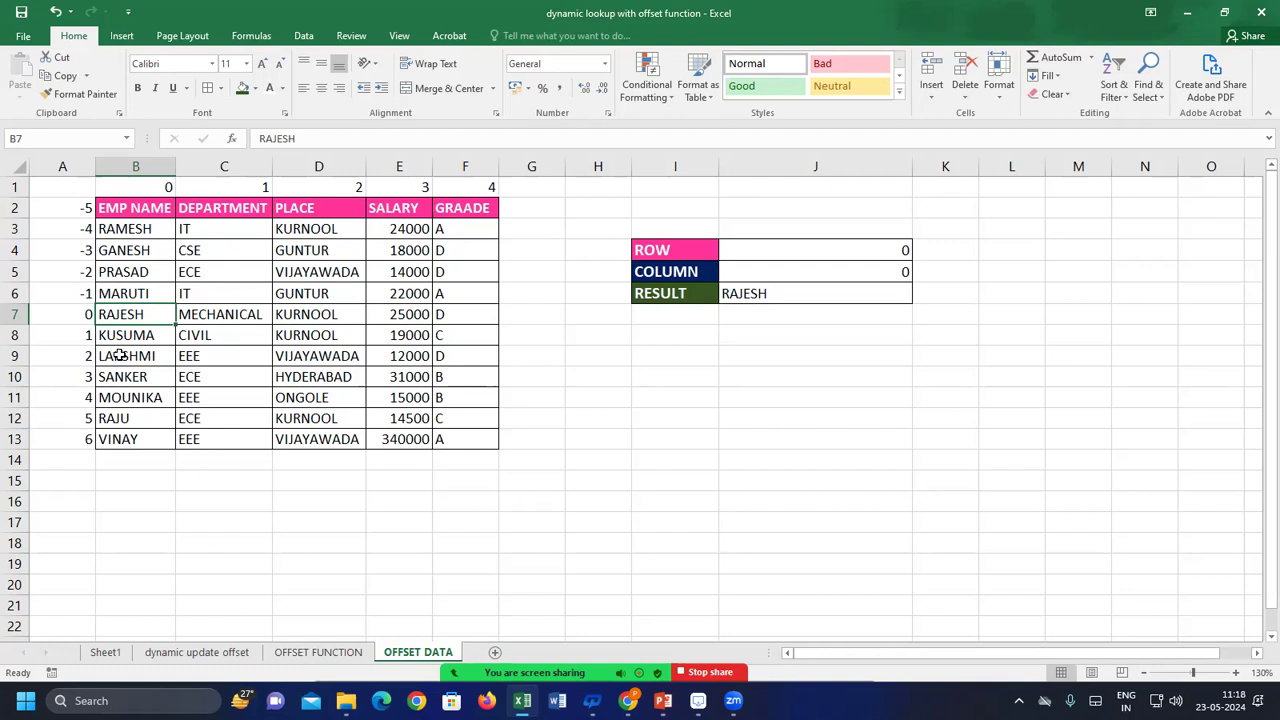
{"action": "left_click", "coordinate": [741, 294]}
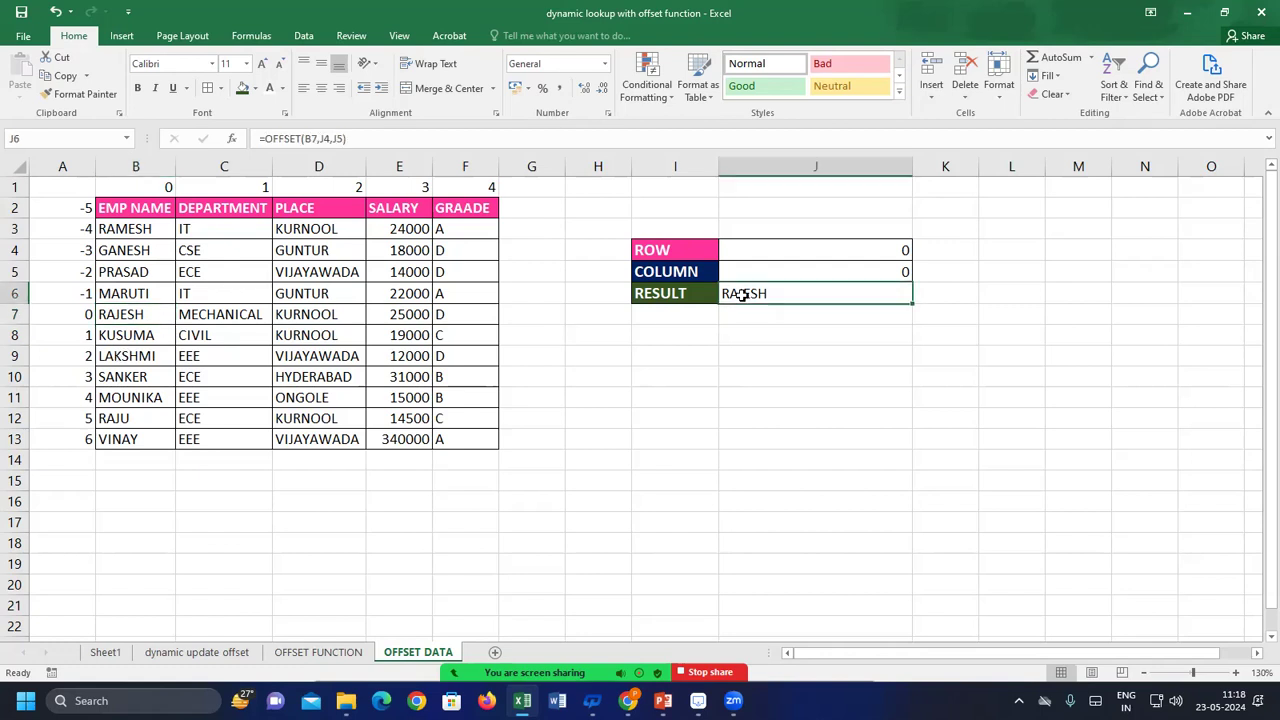
{"action": "left_click", "coordinate": [134, 317]}
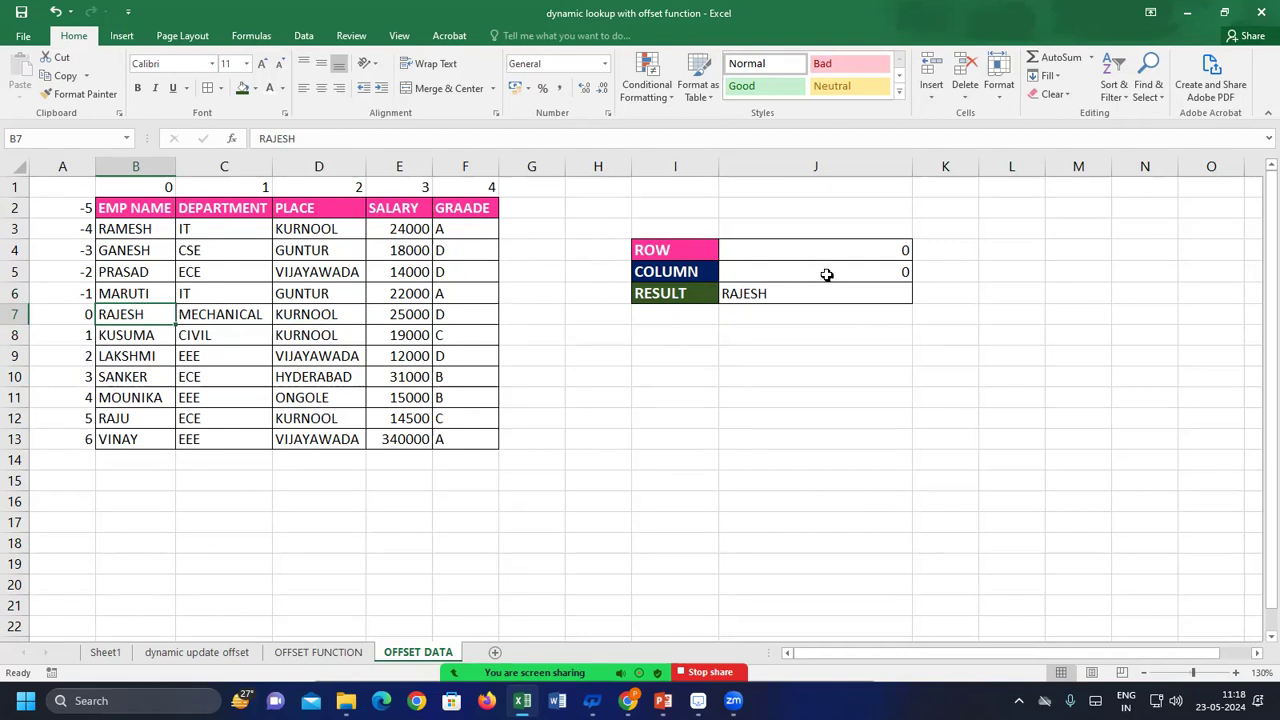
{"action": "left_click", "coordinate": [890, 255]}
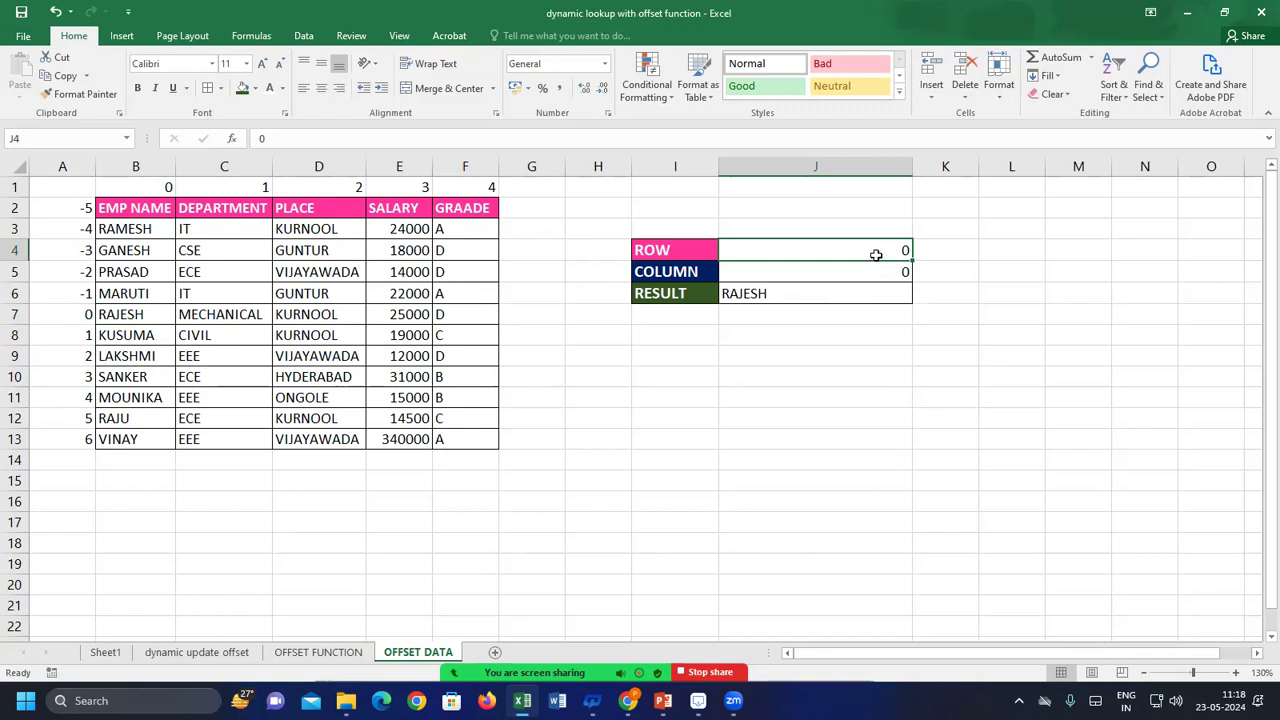
{"action": "type", "text": "-1"}
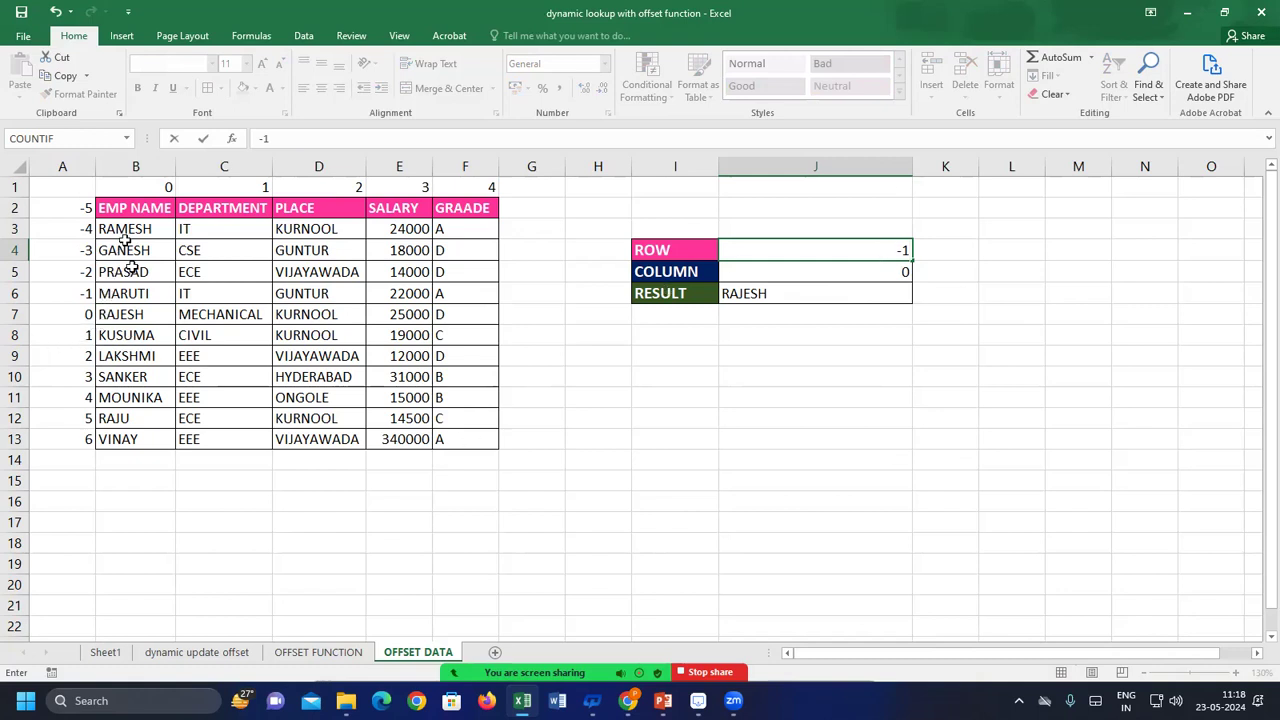
{"action": "key", "text": "Return"}
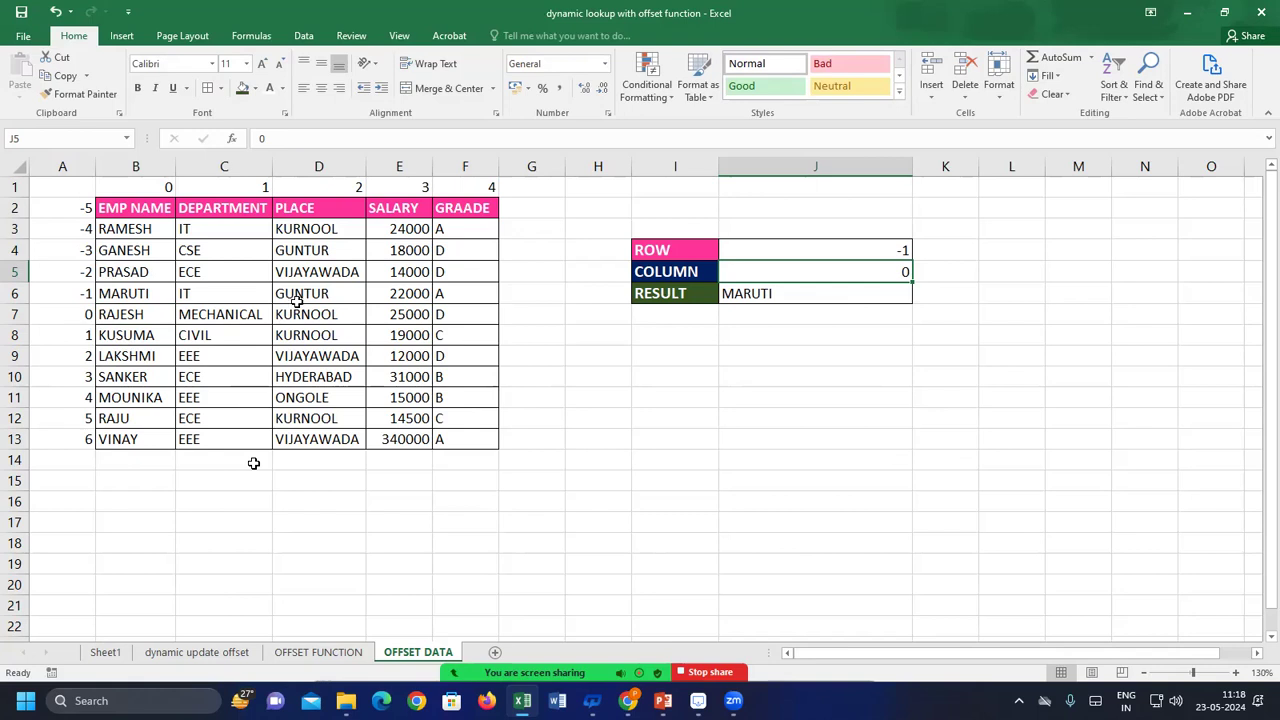
Clear the RESULT, ROW and COLUMN values in J4:J6
{"action": "left_click", "coordinate": [761, 295]}
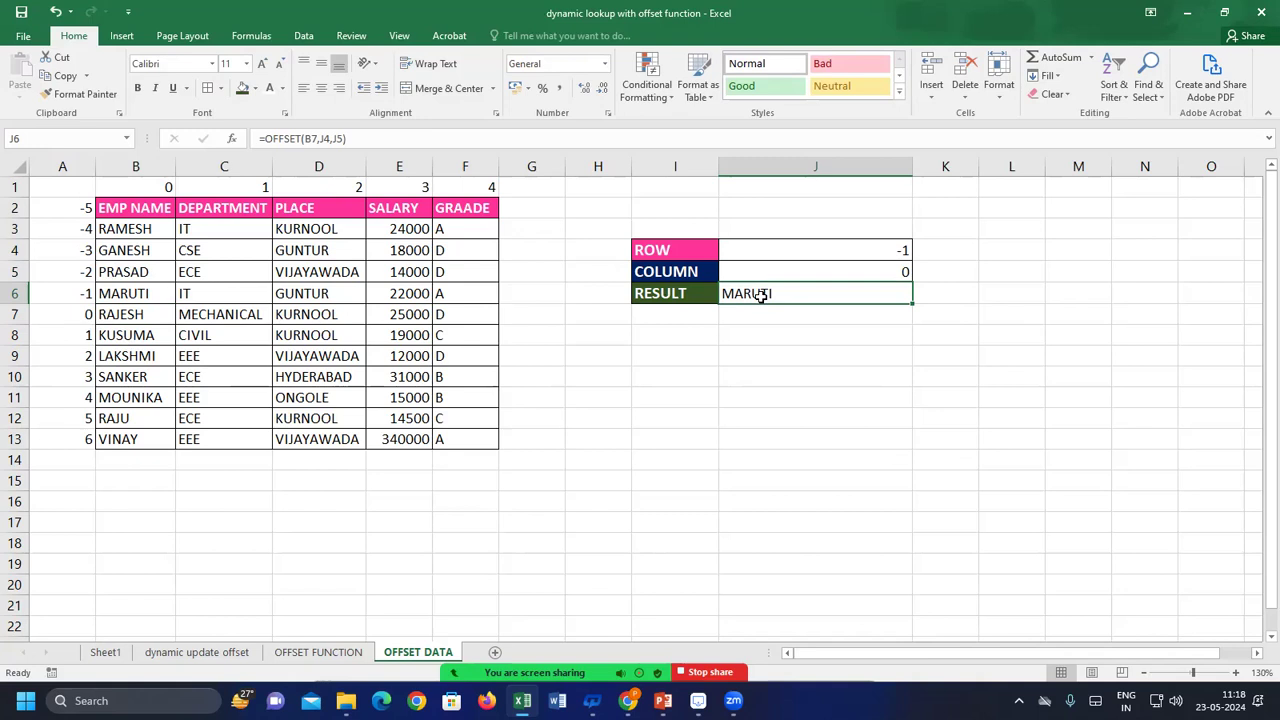
{"action": "key", "text": "Delete"}
{"action": "left_click", "coordinate": [887, 254]}
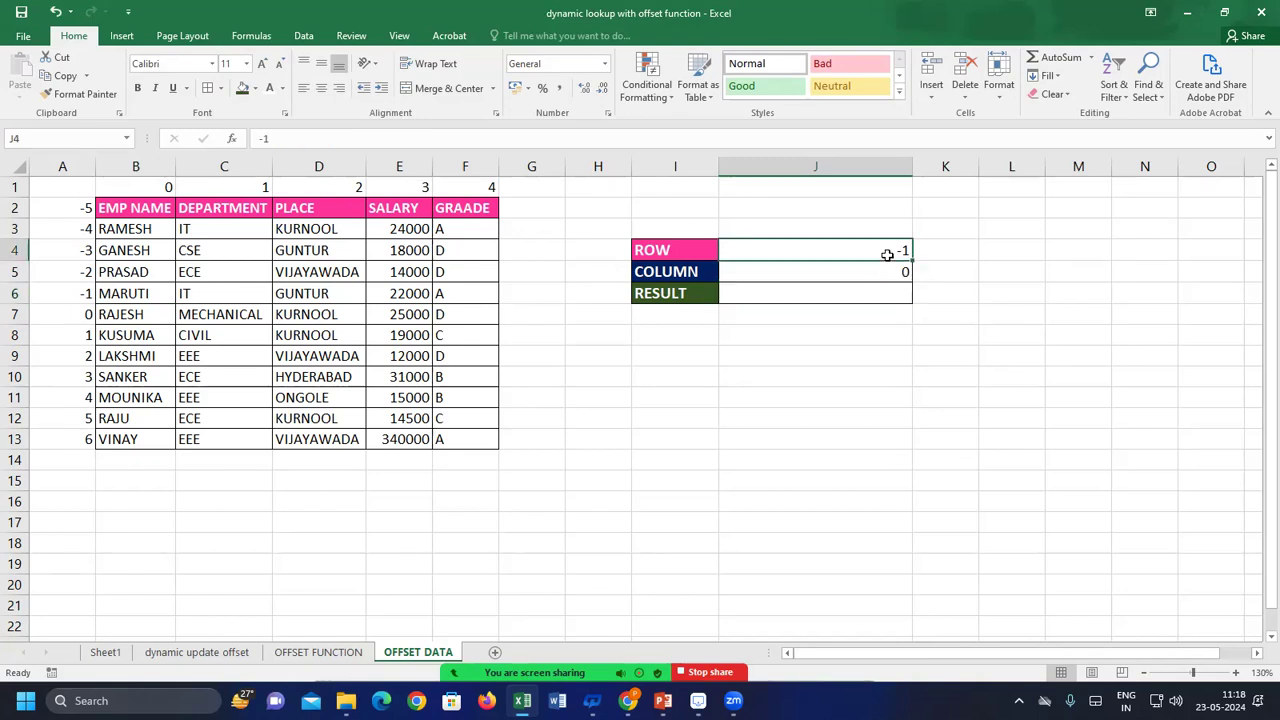
{"action": "key", "text": "Delete"}
{"action": "key", "text": "Down"}
{"action": "key", "text": "Delete"}
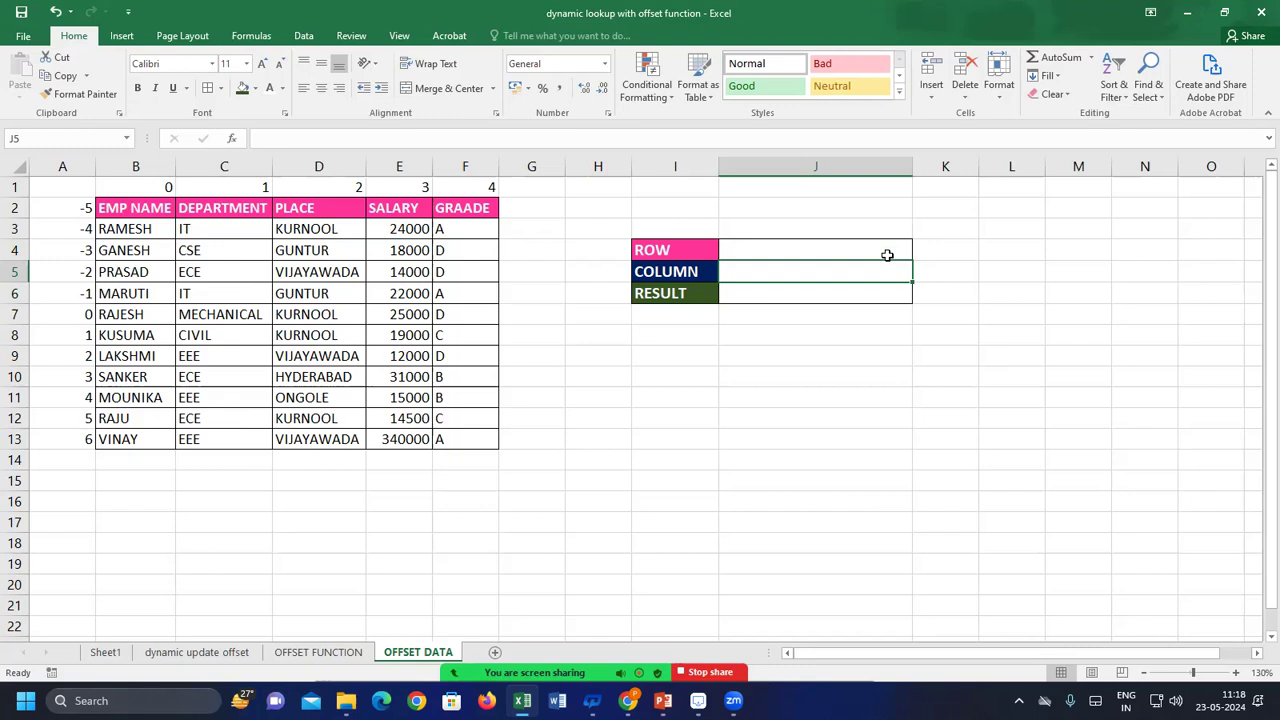
Clear the column offset numbers above the table headers in B1:F1
{"action": "left_click", "coordinate": [325, 297]}
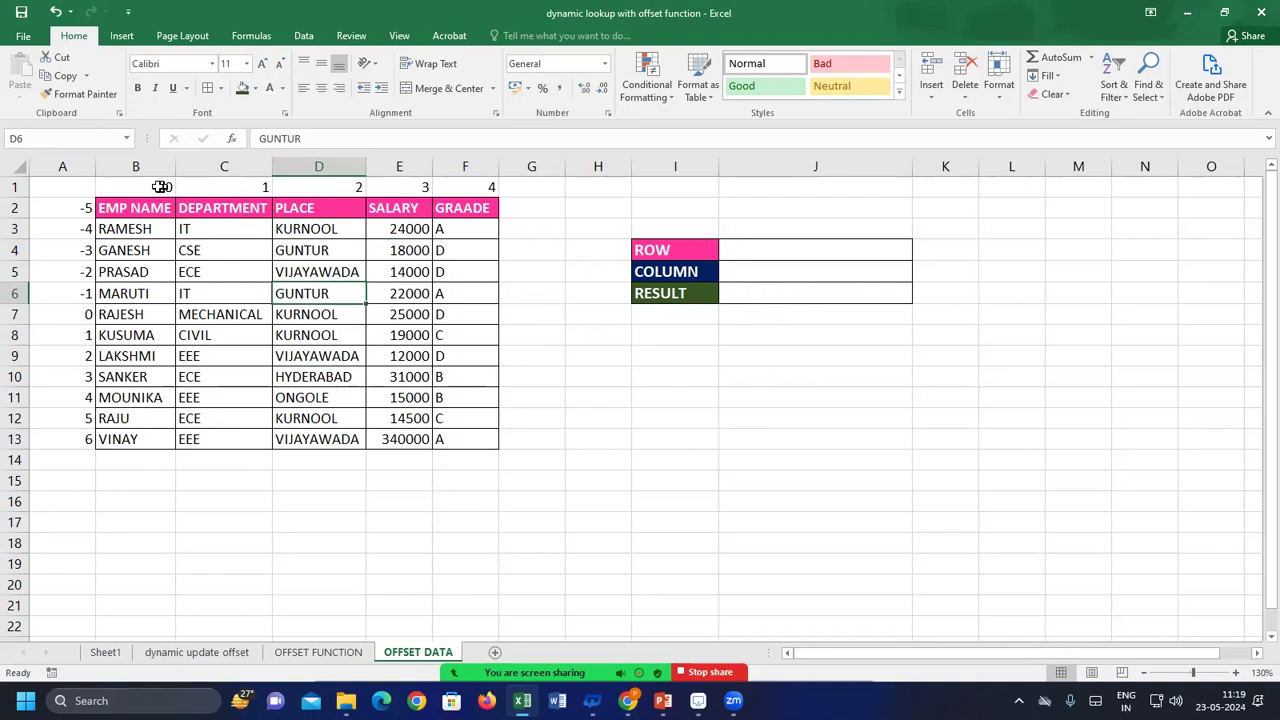
{"action": "left_click_drag", "start_coordinate": [163, 187], "coordinate": [490, 186]}
{"action": "key", "text": "Delete"}
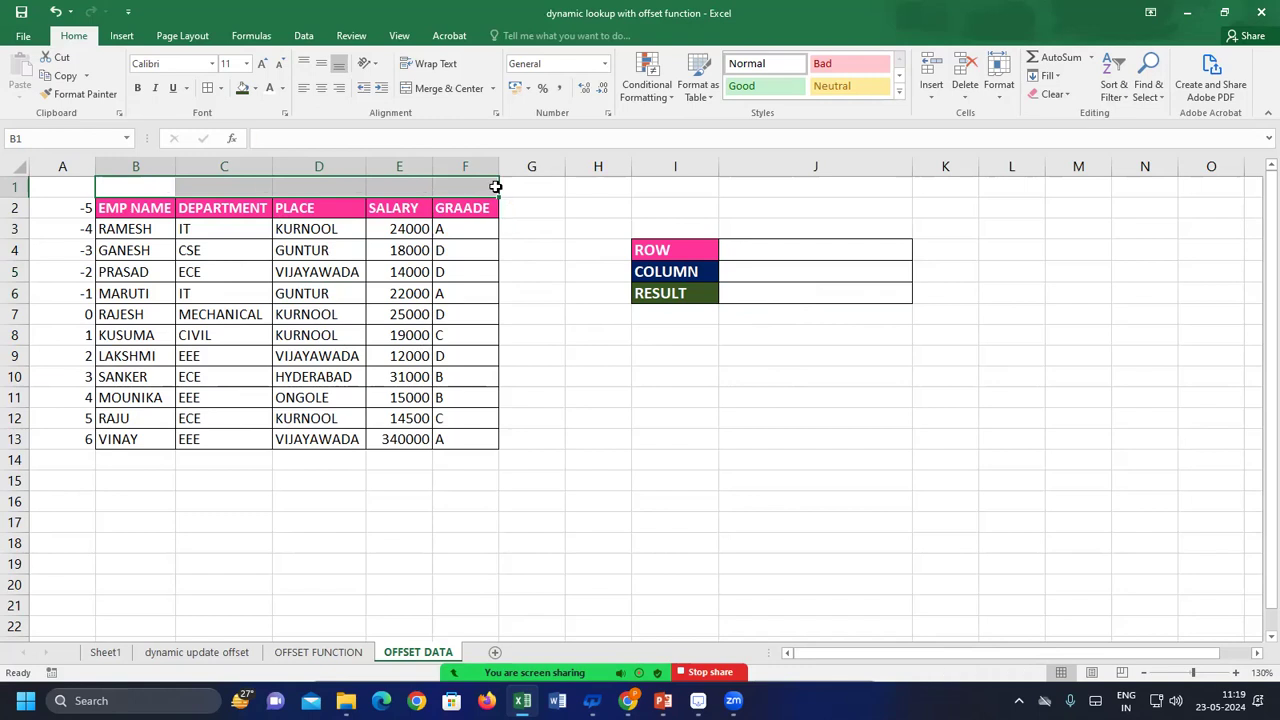
Number the PLACE, SALARY and GRAADE columns 0, 1 and 2 in D1:F1
{"action": "left_click", "coordinate": [314, 186]}
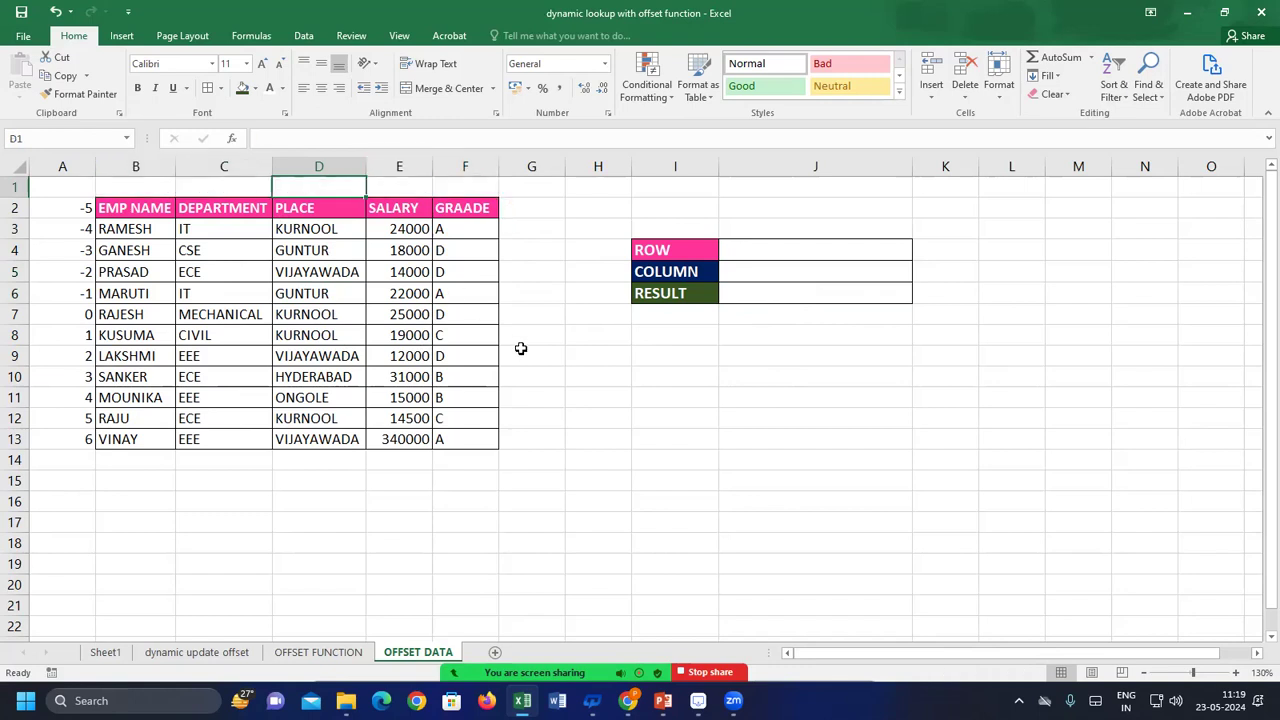
{"action": "type", "text": "0"}
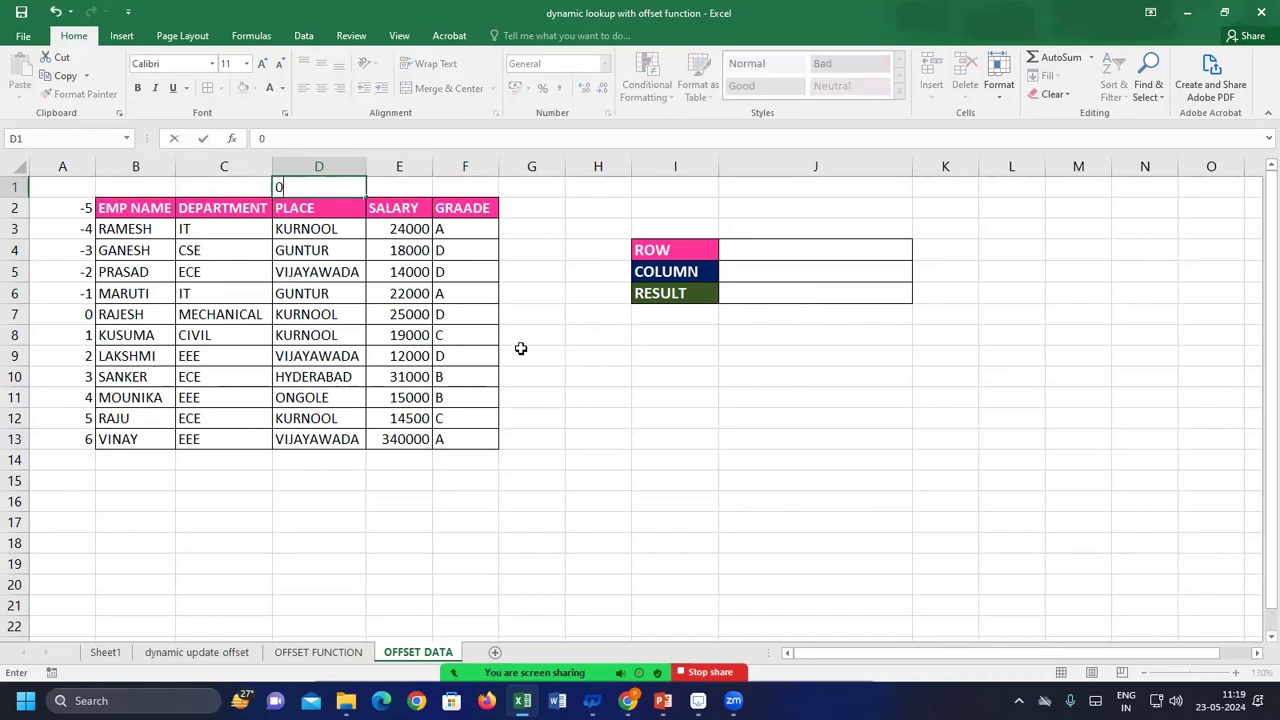
{"action": "key", "text": "Tab"}
{"action": "type", "text": "0"}
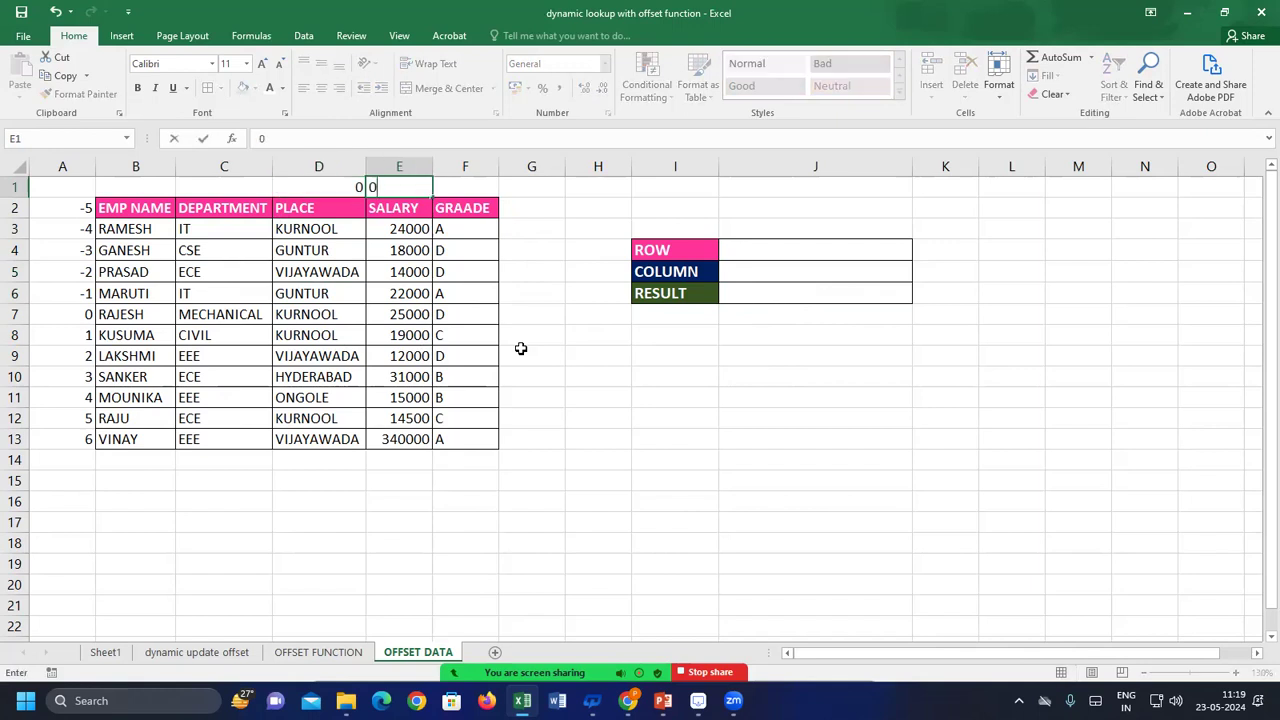
{"action": "key", "text": "BackSpace"}
{"action": "type", "text": "1"}
{"action": "key", "text": "Tab"}
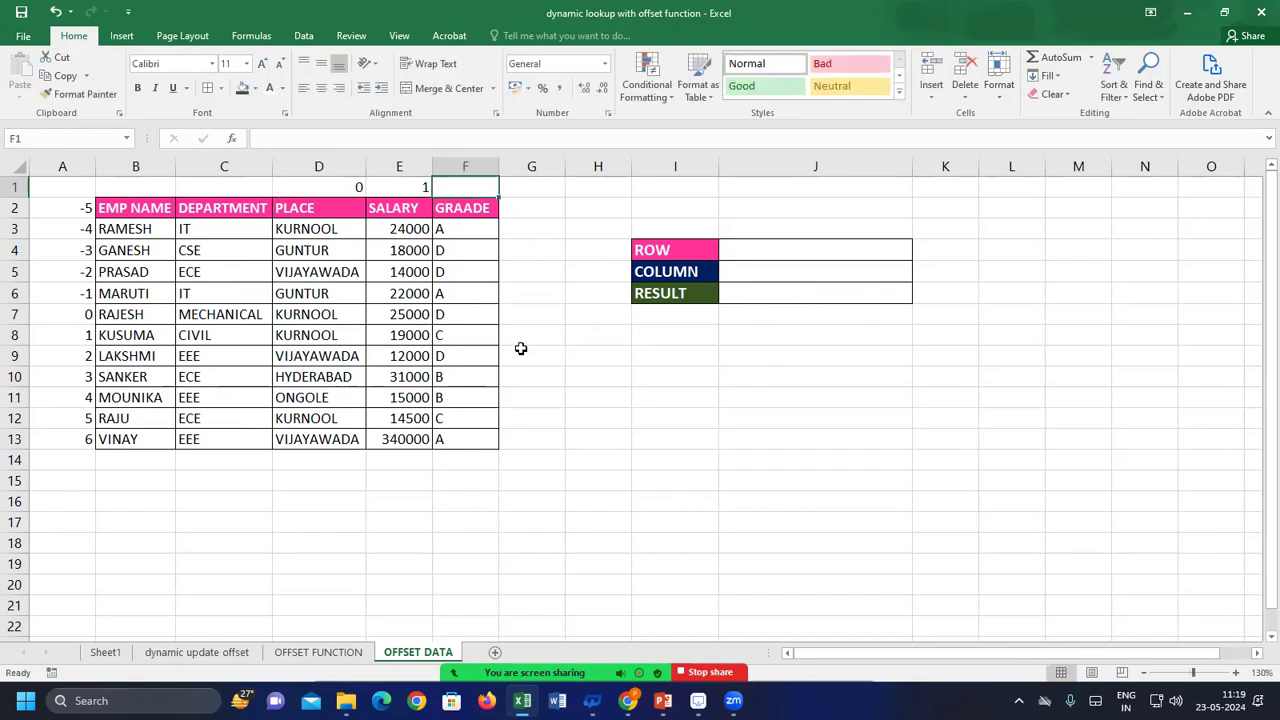
{"action": "type", "text": "2"}
{"action": "key", "text": "Return"}
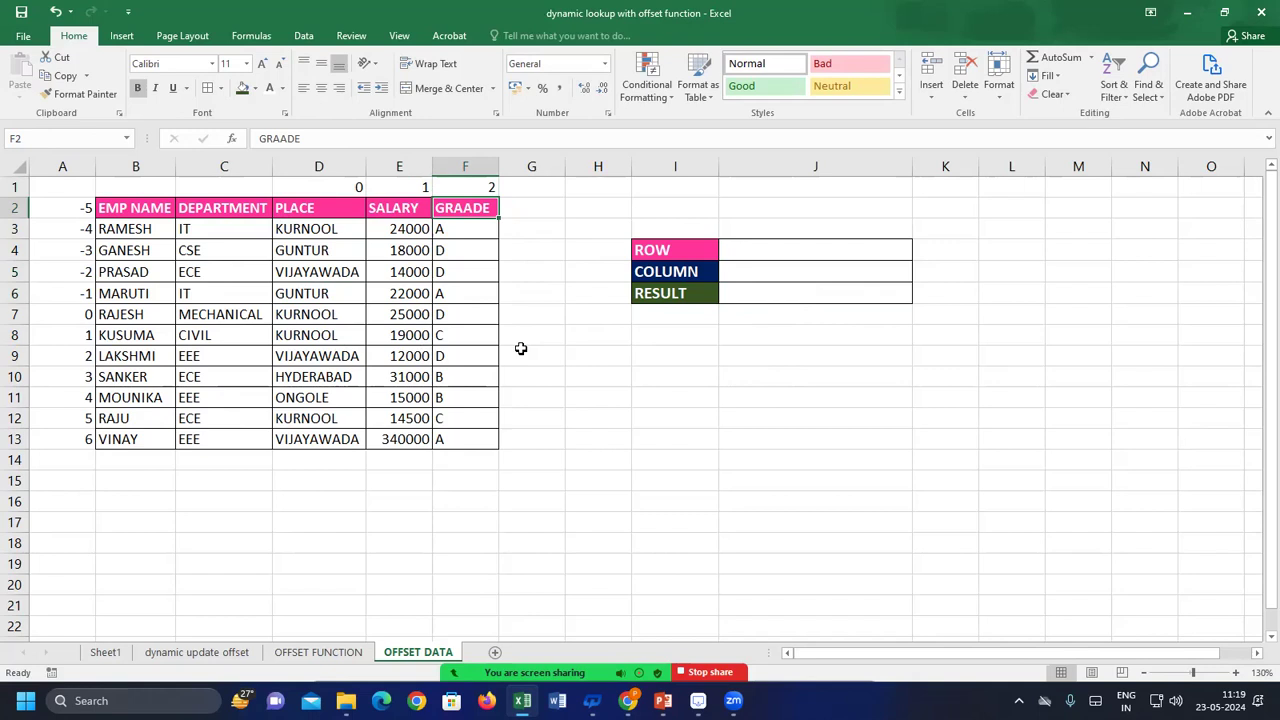
Examine cell D6 in the PLACE column and the row offset number for its row in column A
{"action": "key", "text": "Down"}
{"action": "key", "text": "Down"}
{"action": "key", "text": "Left"}
{"action": "key", "text": "Left"}
{"action": "key", "text": "Left"}
{"action": "key", "text": "Down"}
{"action": "key", "text": "Right"}
{"action": "key", "text": "Right"}
{"action": "key", "text": "Down"}
{"action": "key", "text": "Left"}
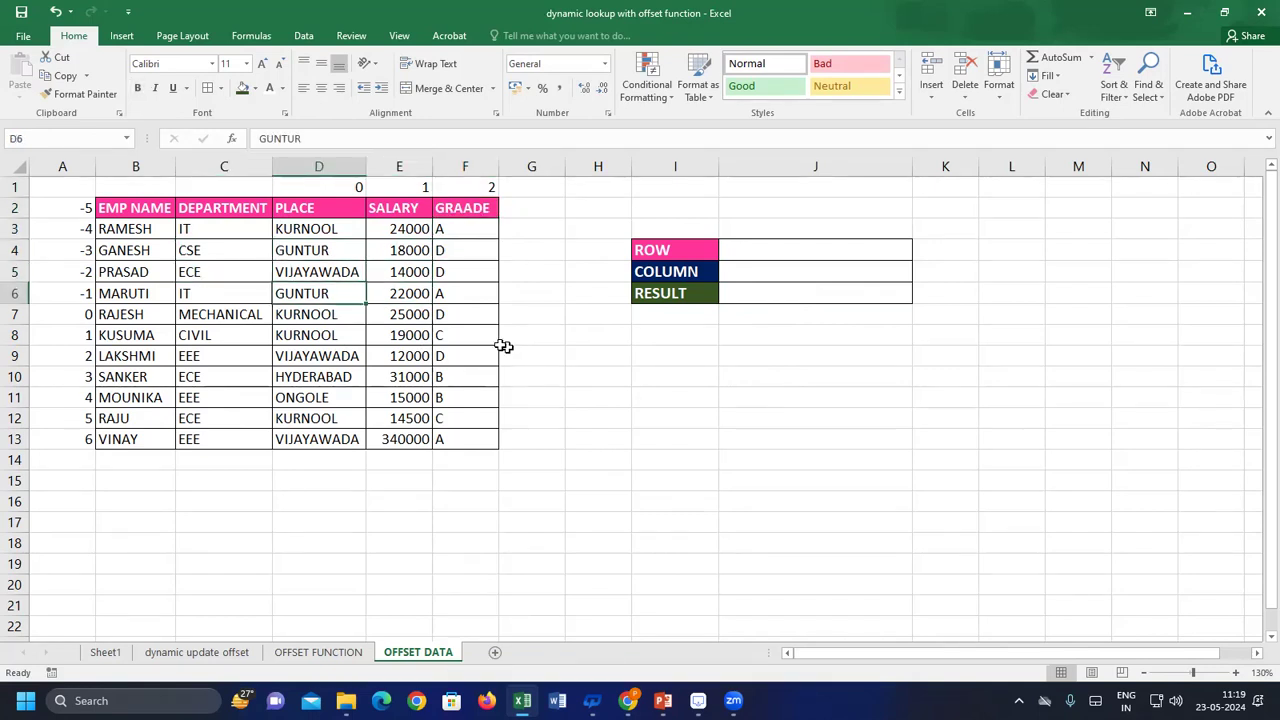
{"action": "left_click", "coordinate": [790, 292]}
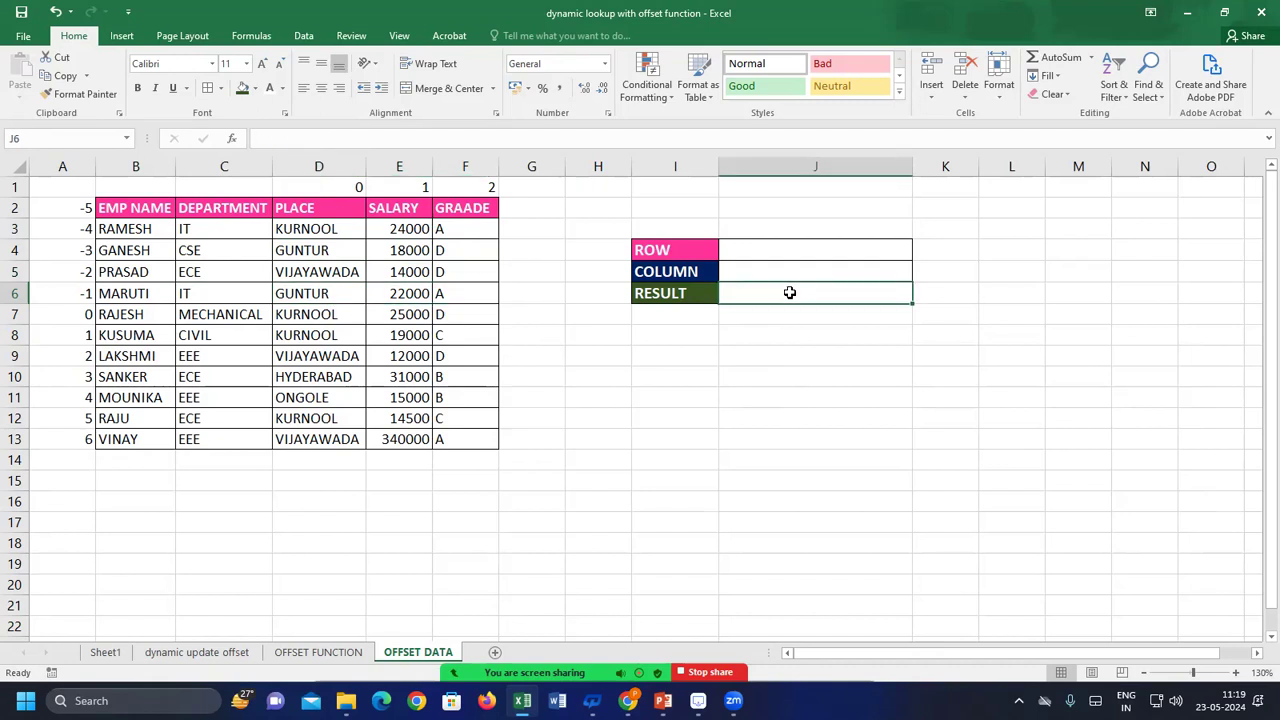
{"action": "left_click", "coordinate": [305, 295]}
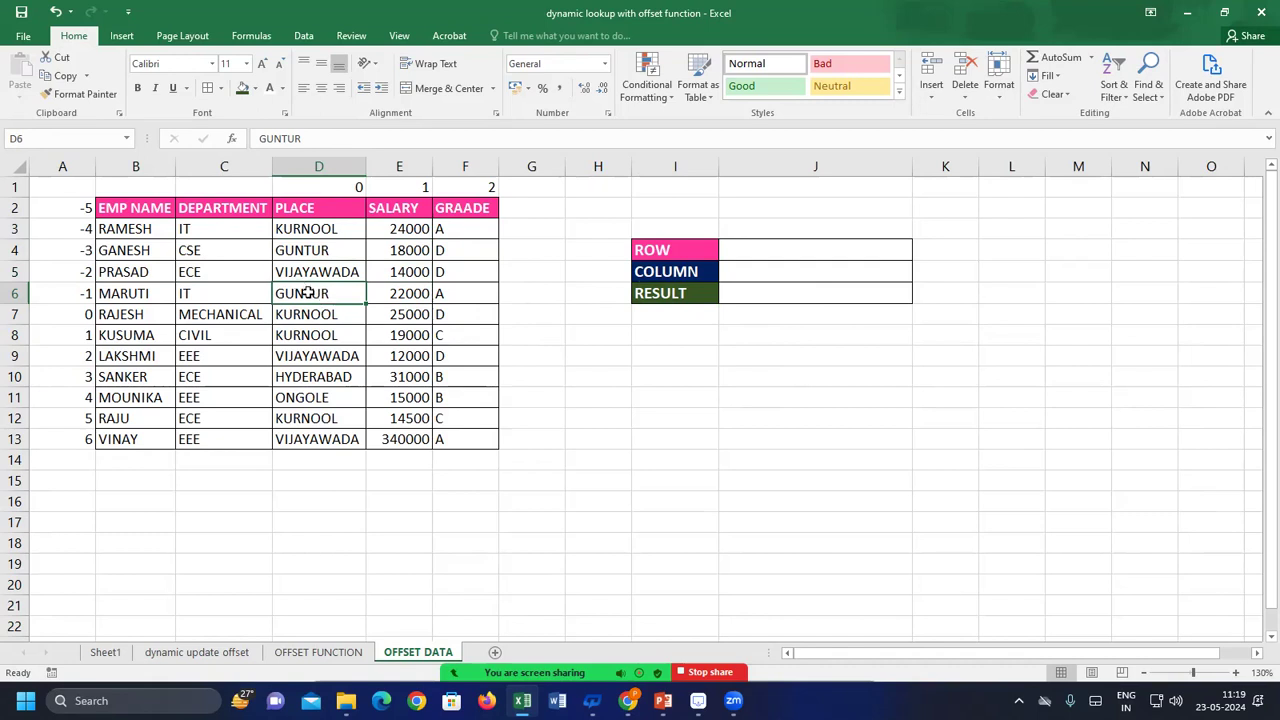
{"action": "left_click", "coordinate": [76, 292]}
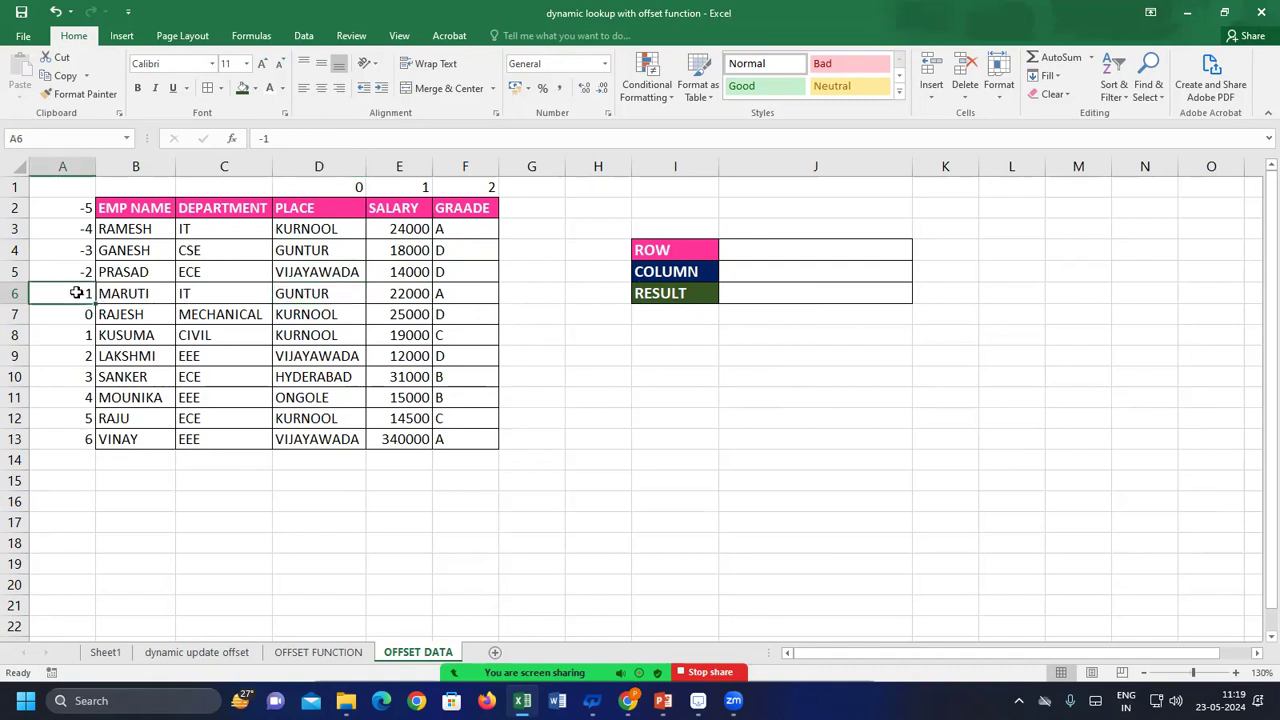
Renumber the row offsets upward from A6 to A2 as 0, -1, -2, -3 and -4
{"action": "type", "text": "0"}
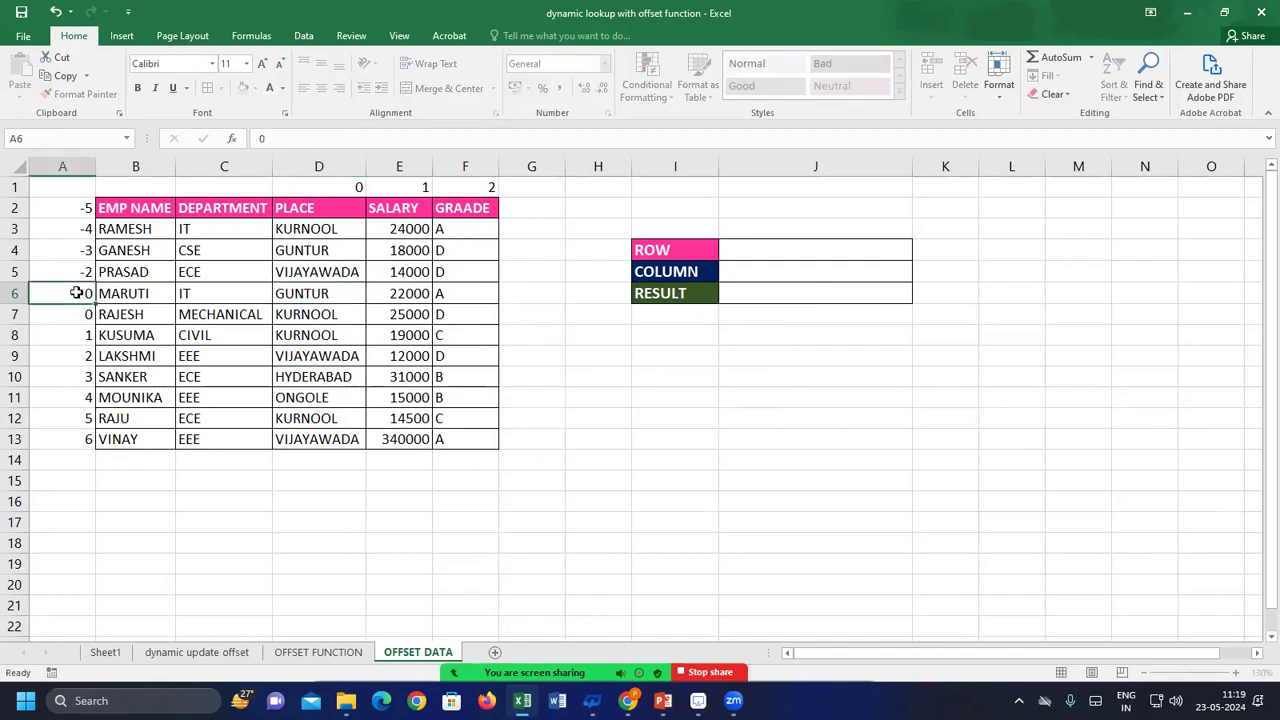
{"action": "key", "text": "Up"}
{"action": "type", "text": "-1"}
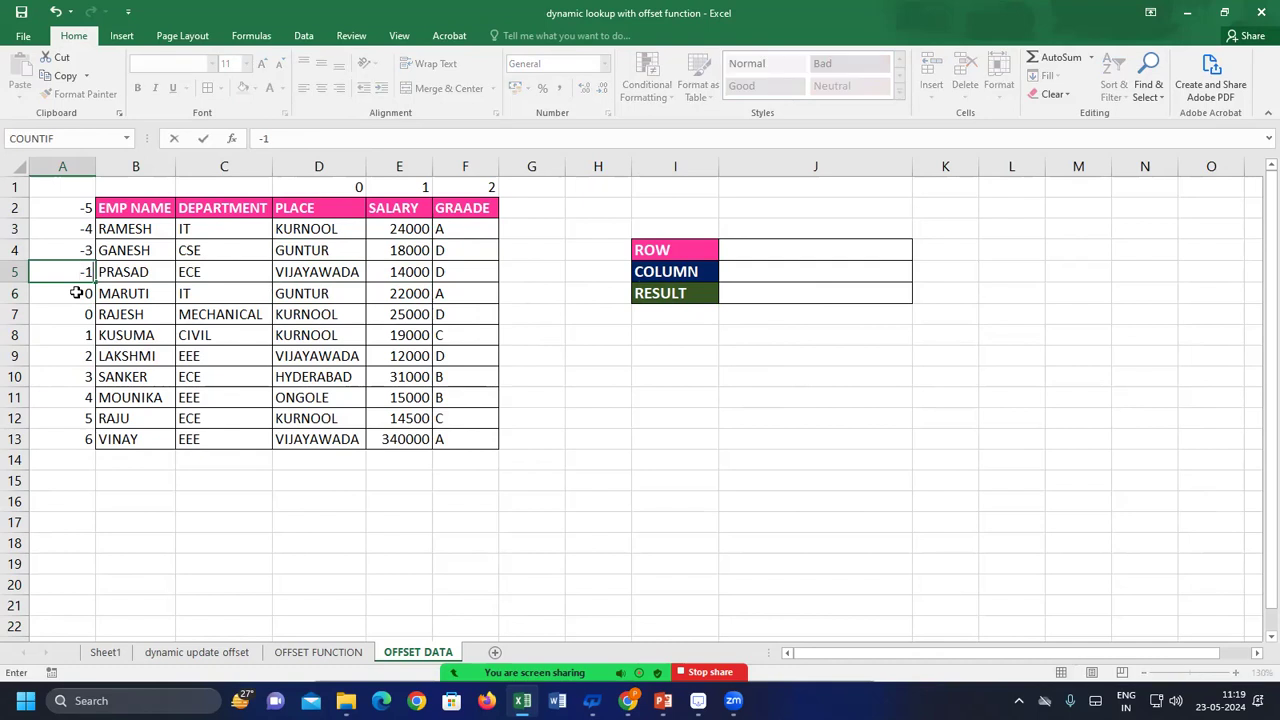
{"action": "key", "text": "Up"}
{"action": "type", "text": "-2"}
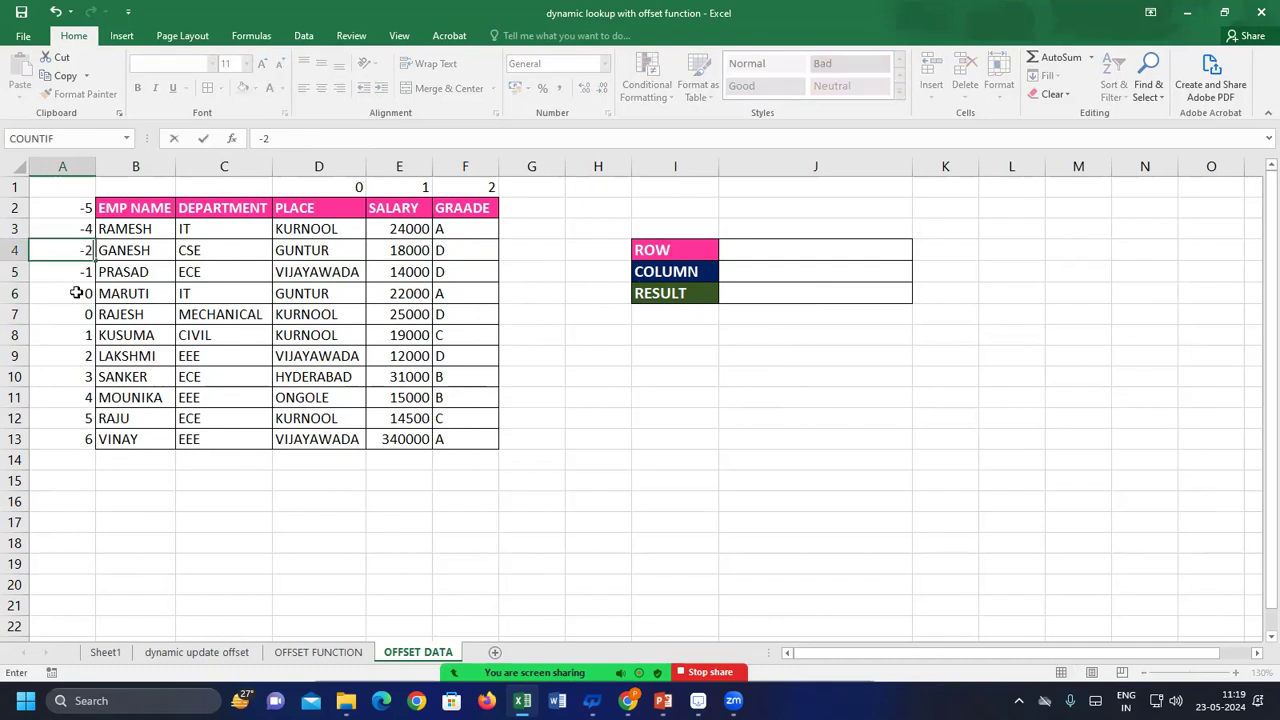
{"action": "key", "text": "Up"}
{"action": "type", "text": "-3"}
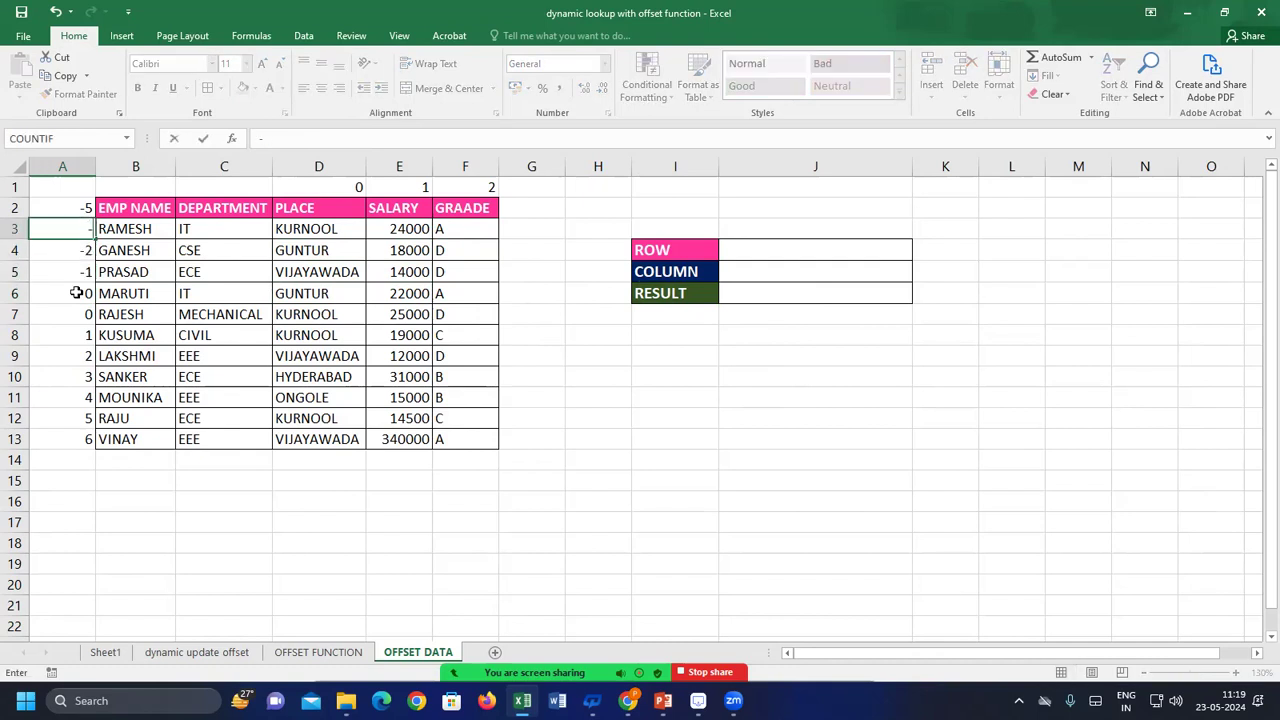
{"action": "key", "text": "Up"}
{"action": "type", "text": "-4"}
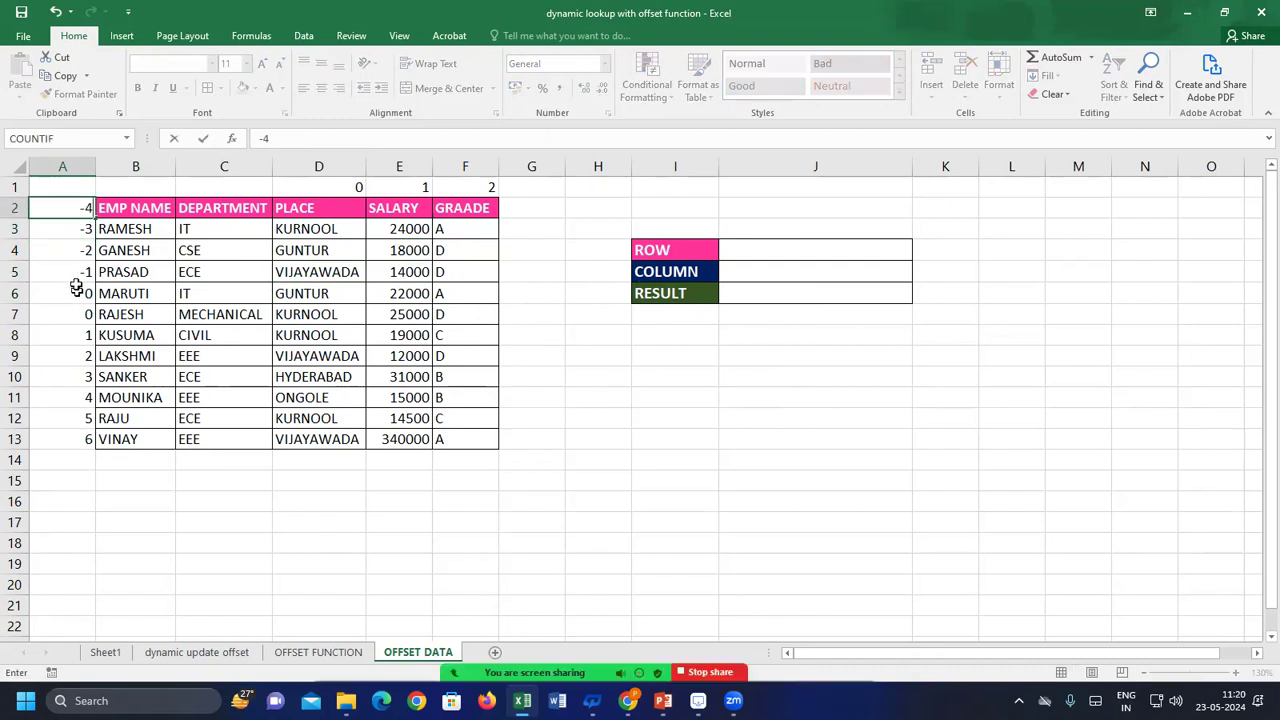
Renumber the row offsets downward in A6:A13 from 1 to 8
{"action": "left_click", "coordinate": [76, 292]}
{"action": "type", "text": "1"}
{"action": "key", "text": "Return"}
{"action": "type", "text": "2"}
{"action": "key", "text": "Return"}
{"action": "type", "text": "3"}
{"action": "key", "text": "Return"}
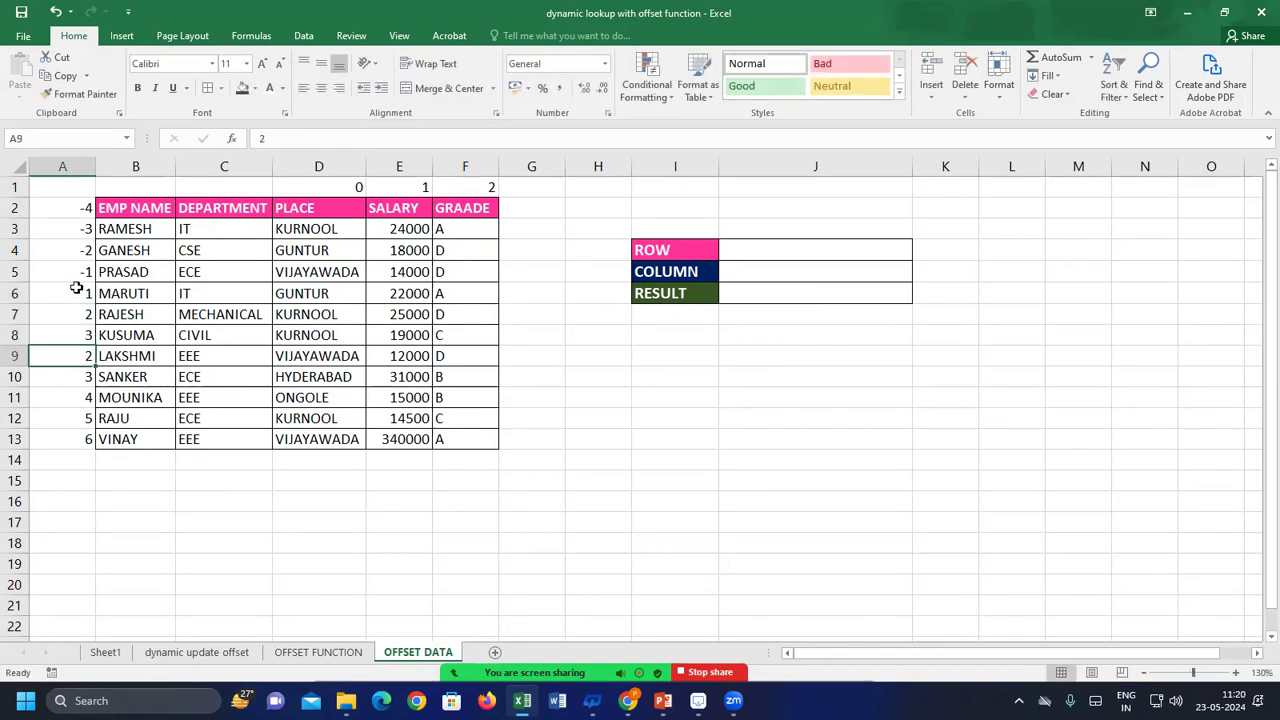
{"action": "type", "text": "4"}
{"action": "key", "text": "Return"}
{"action": "type", "text": "5"}
{"action": "key", "text": "Return"}
{"action": "type", "text": "4"}
{"action": "key", "text": "BackSpace"}
{"action": "type", "text": "6"}
{"action": "key", "text": "Return"}
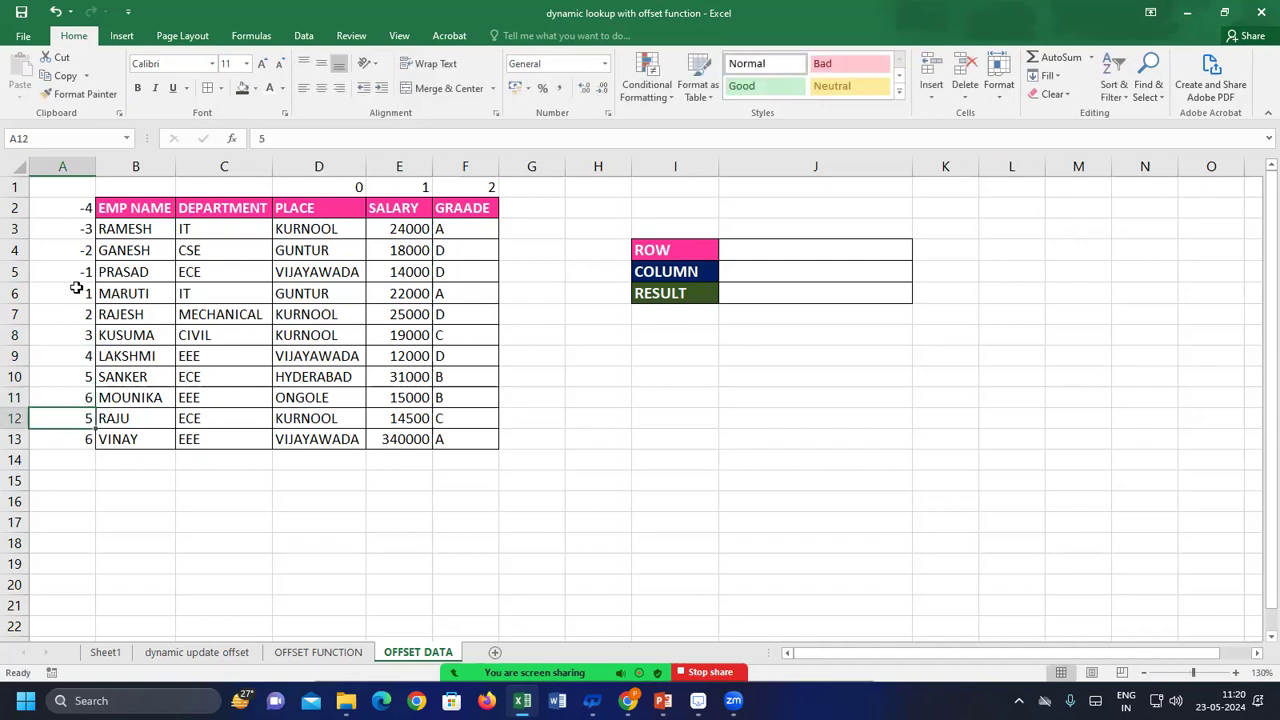
{"action": "type", "text": "7"}
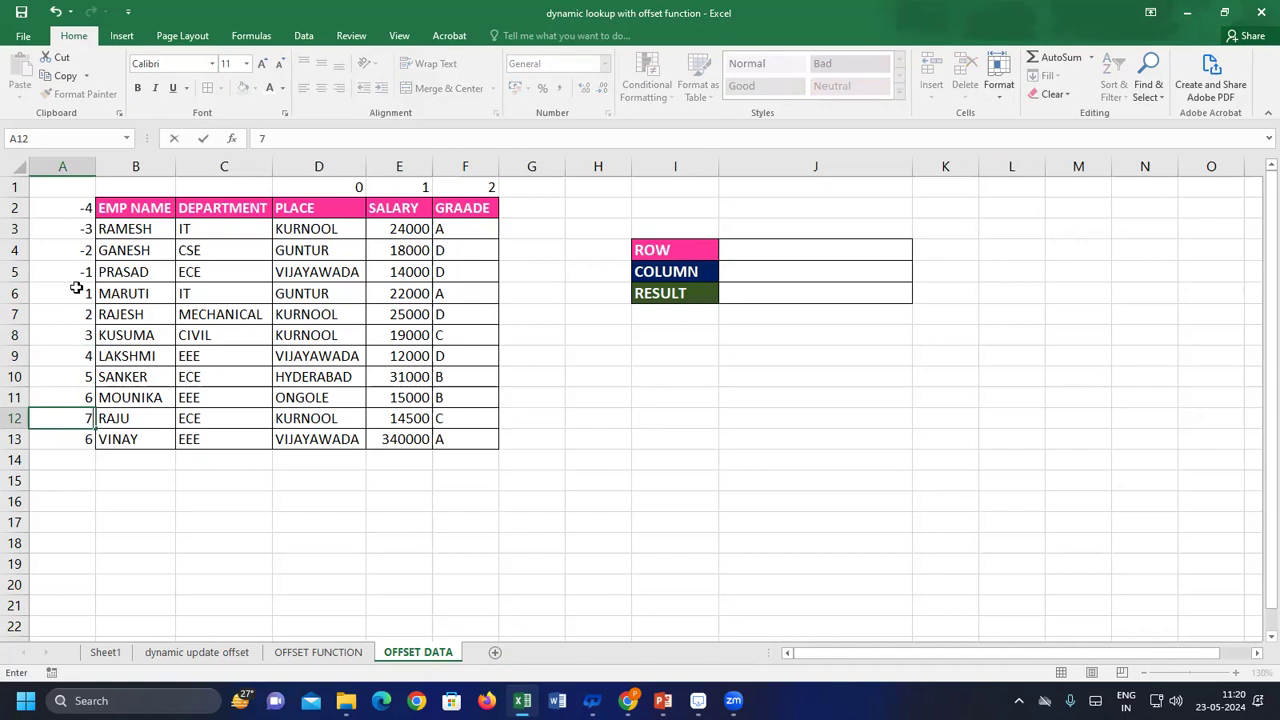
{"action": "key", "text": "Return"}
{"action": "type", "text": "8"}
{"action": "key", "text": "ctrl+Return"}
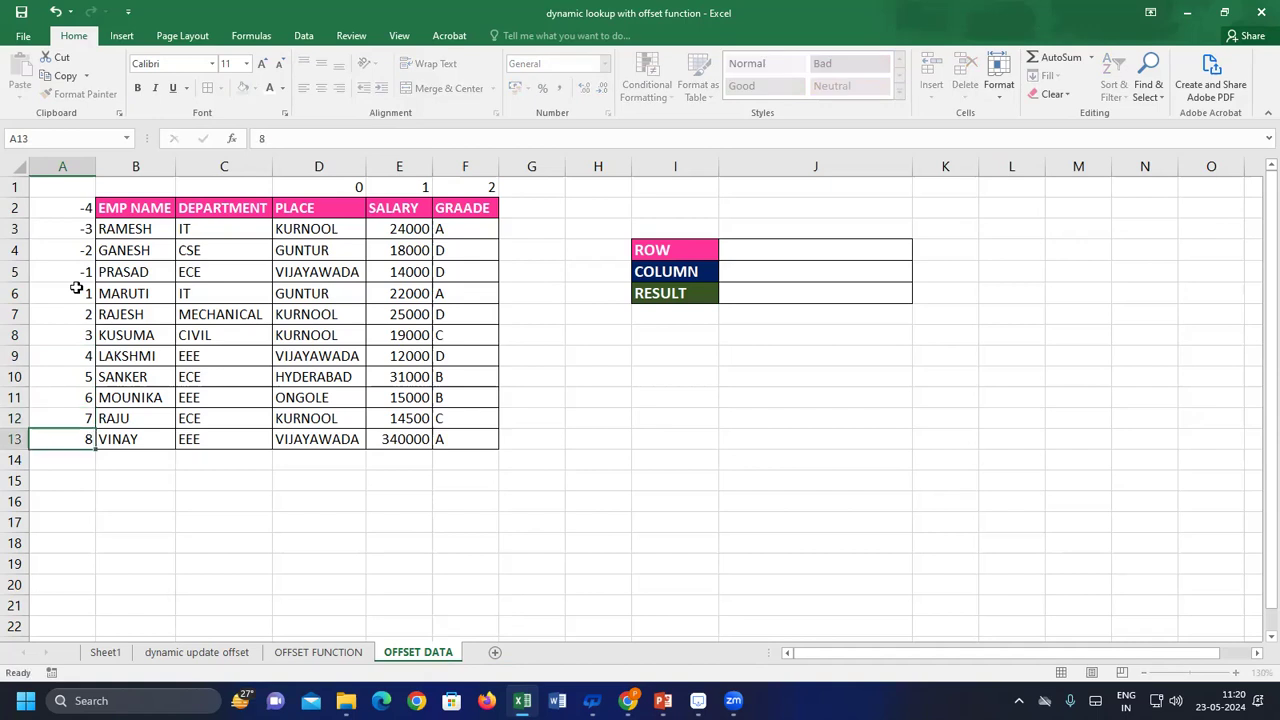
Set the lookup's COLUMN value in J5 to 2 and its ROW value in J4 to 0
{"action": "left_click", "coordinate": [704, 292]}
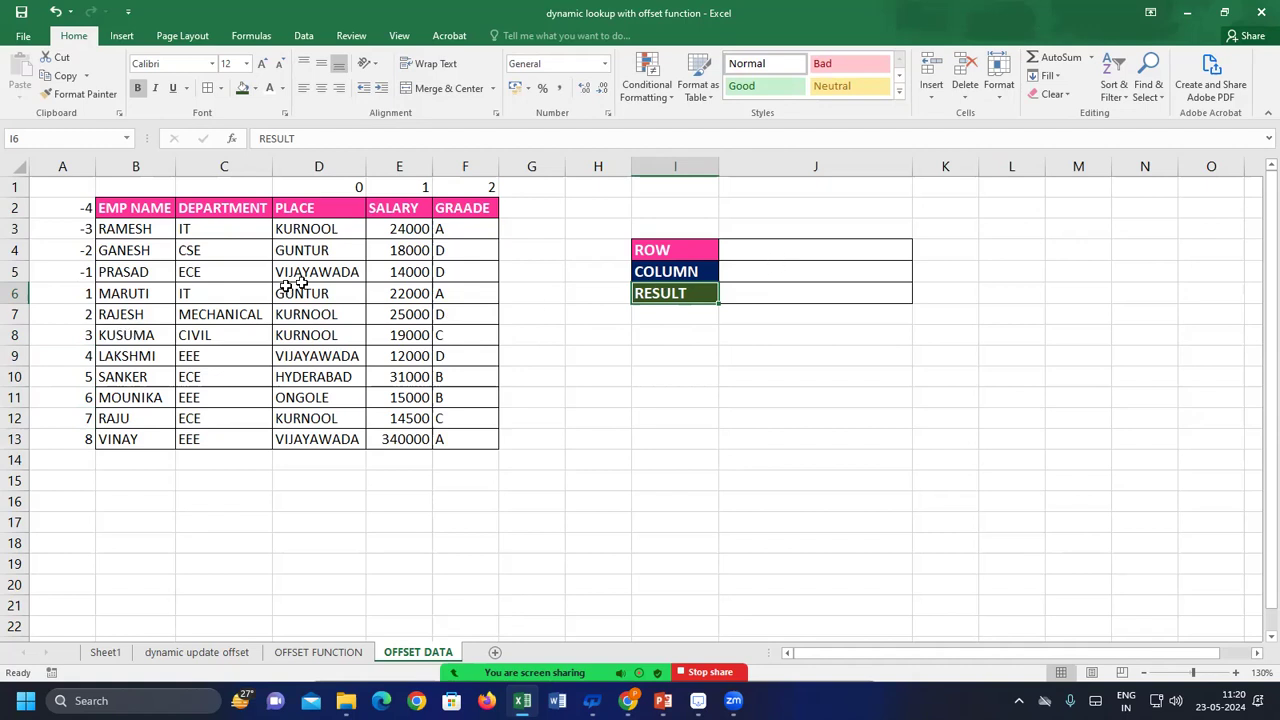
{"action": "left_click", "coordinate": [845, 272]}
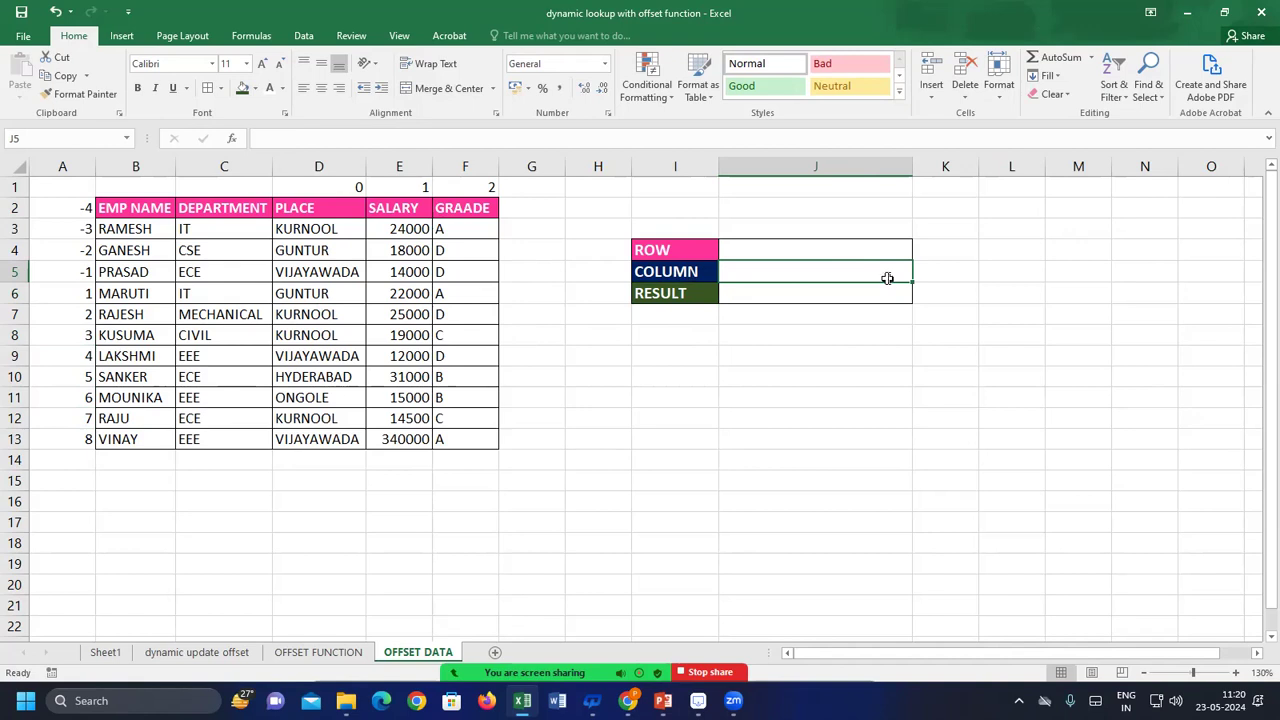
{"action": "type", "text": "2"}
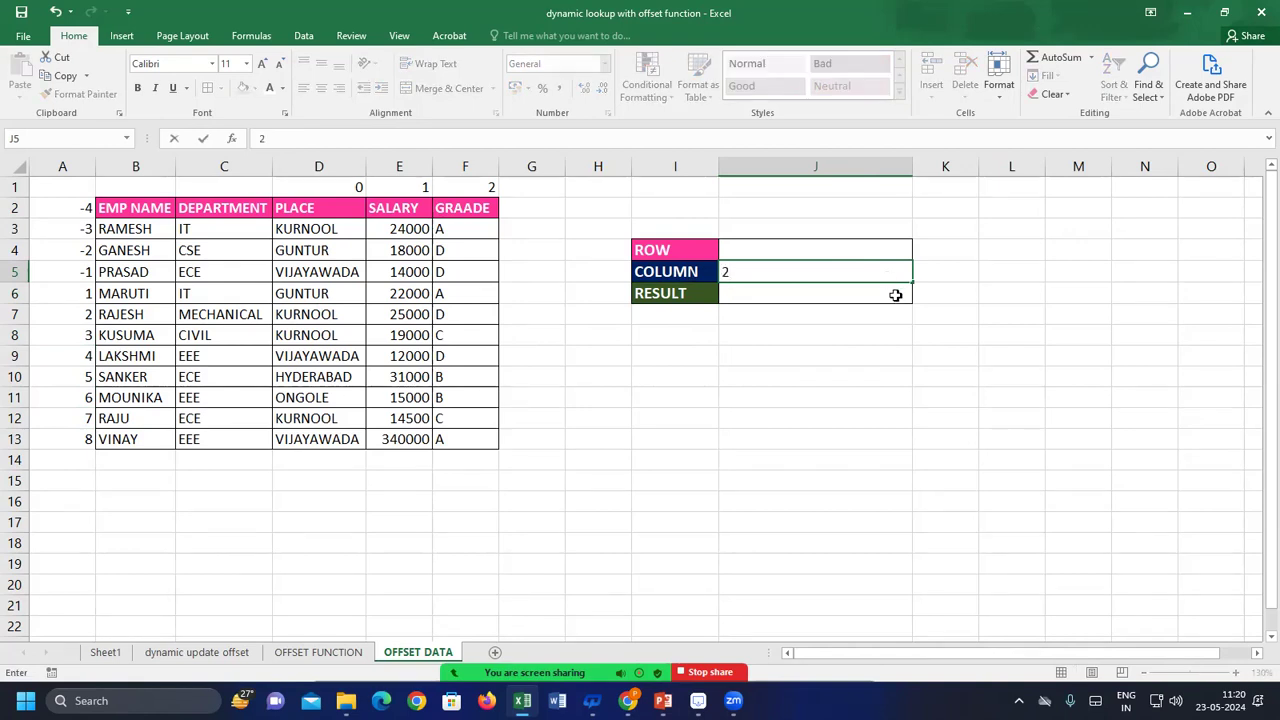
{"action": "left_click", "coordinate": [870, 246]}
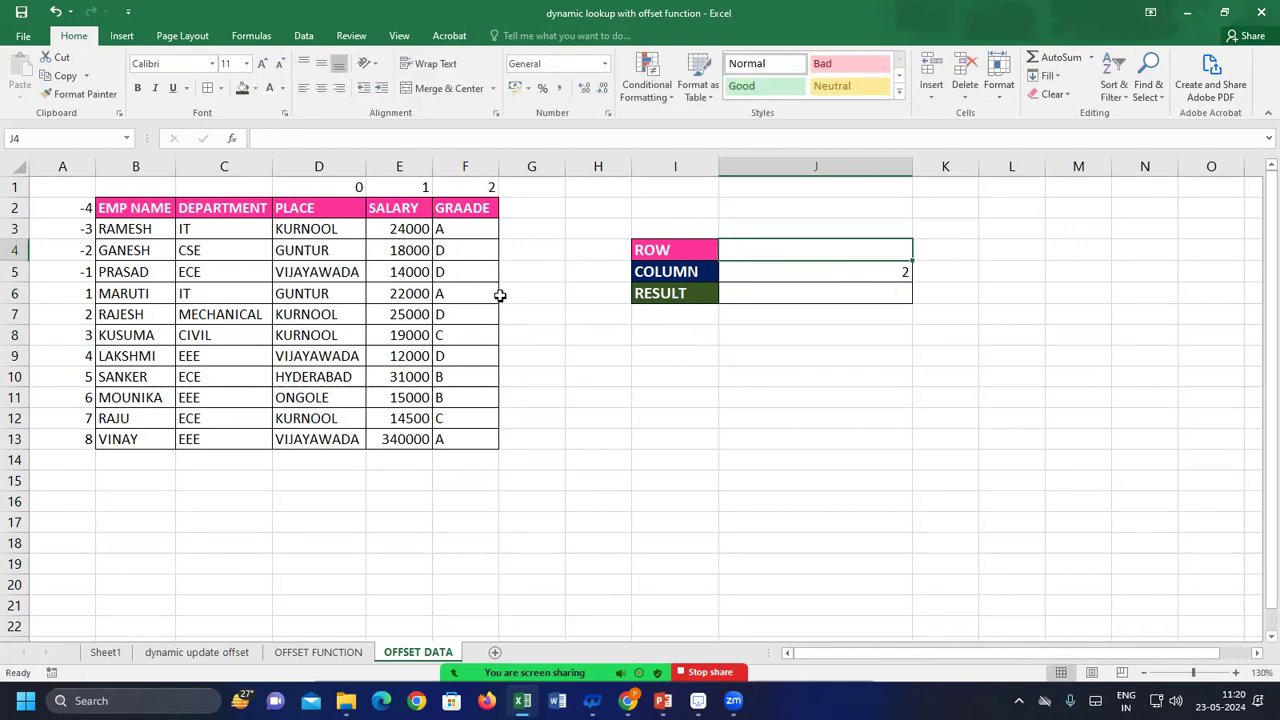
{"action": "left_click", "coordinate": [323, 296]}
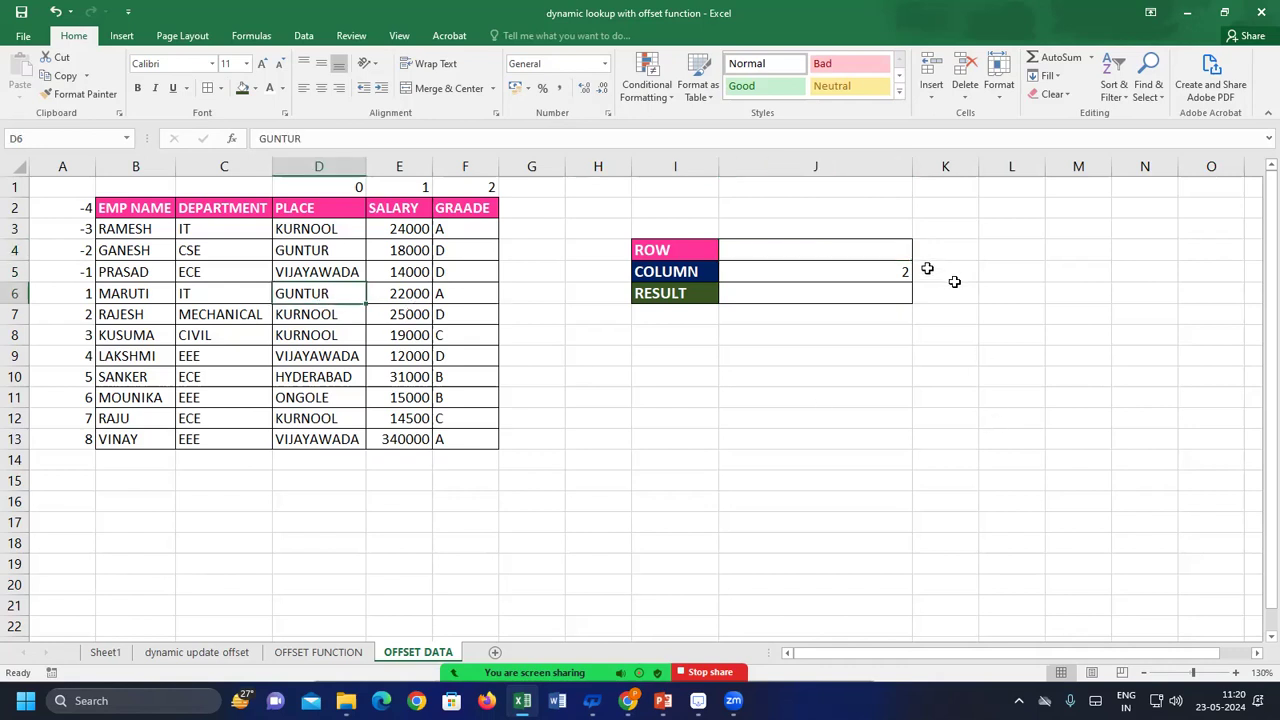
{"action": "left_click", "coordinate": [874, 250]}
{"action": "type", "text": "0"}
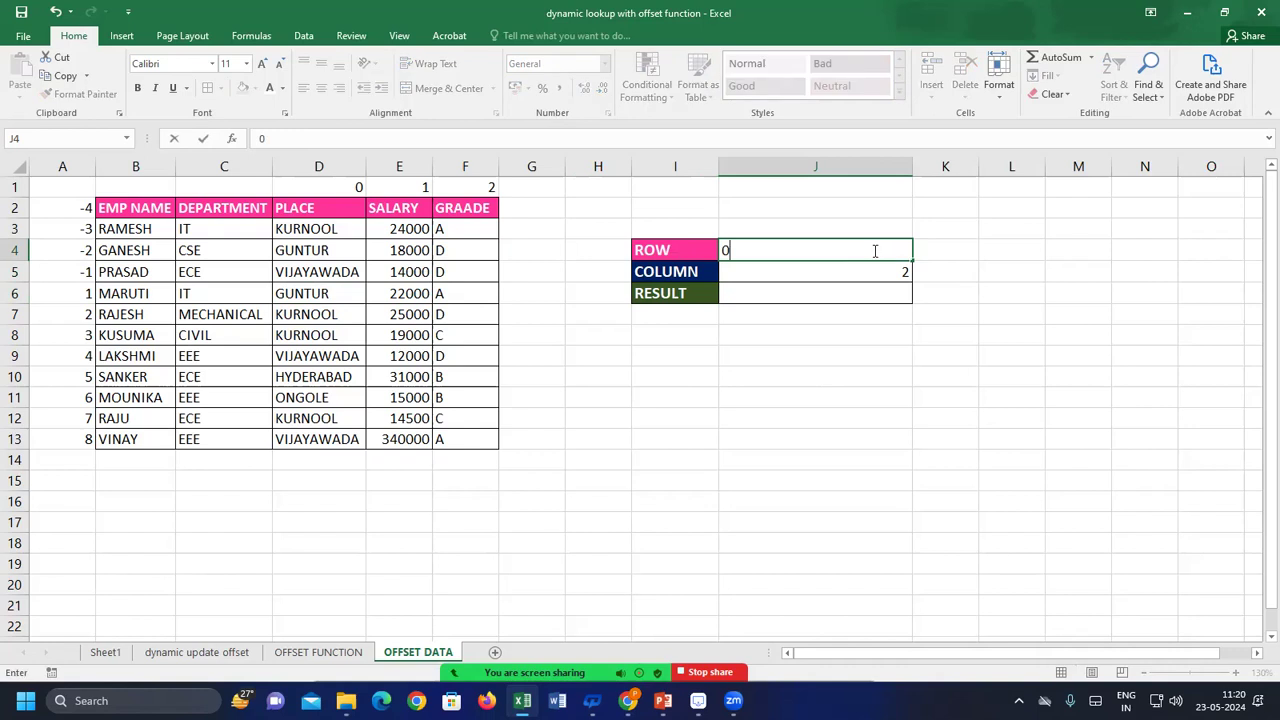
Enter the formula =OFFSET(D6,J4,J5) in the RESULT cell J6
{"action": "left_click", "coordinate": [841, 295]}
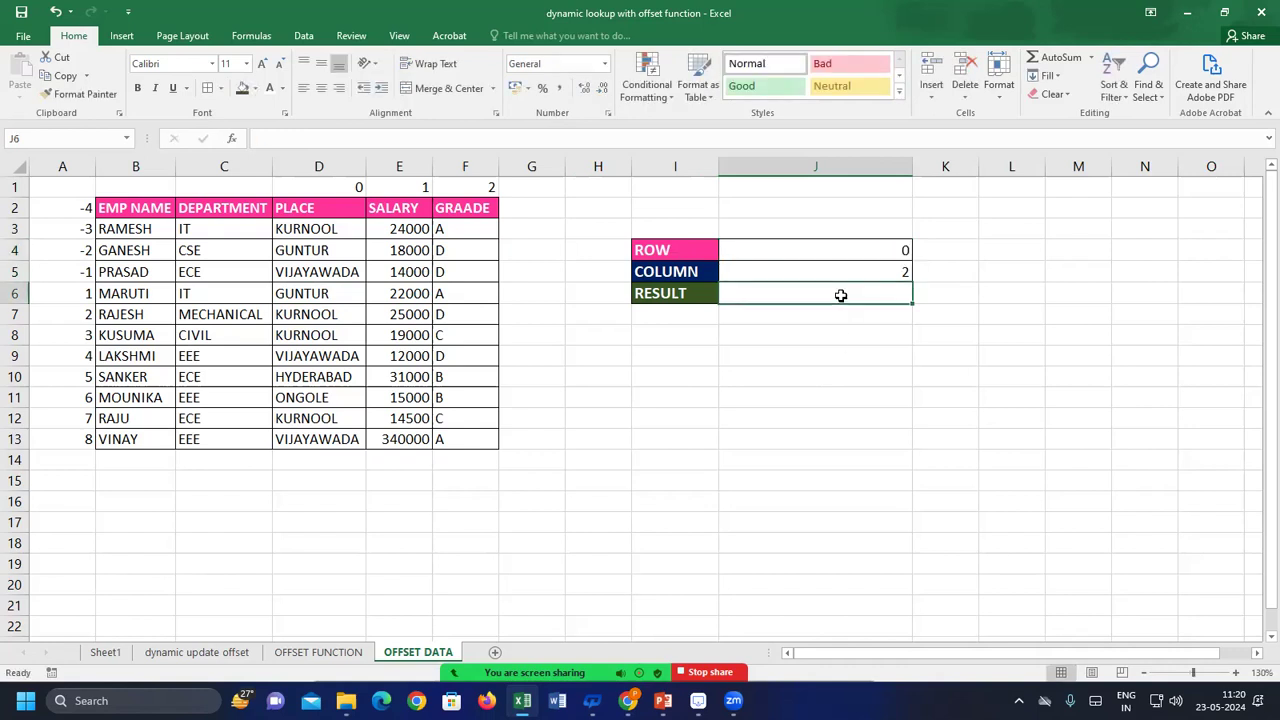
{"action": "type", "text": "=O"}
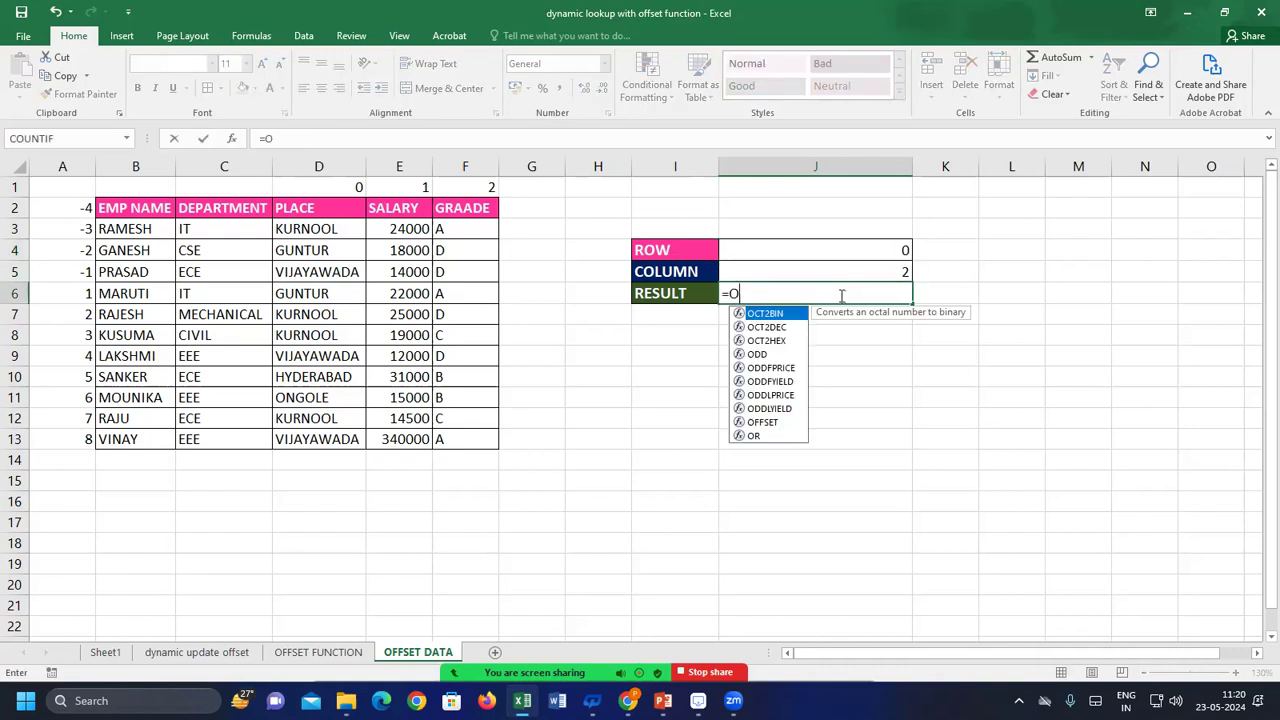
{"action": "type", "text": "FFSET("}
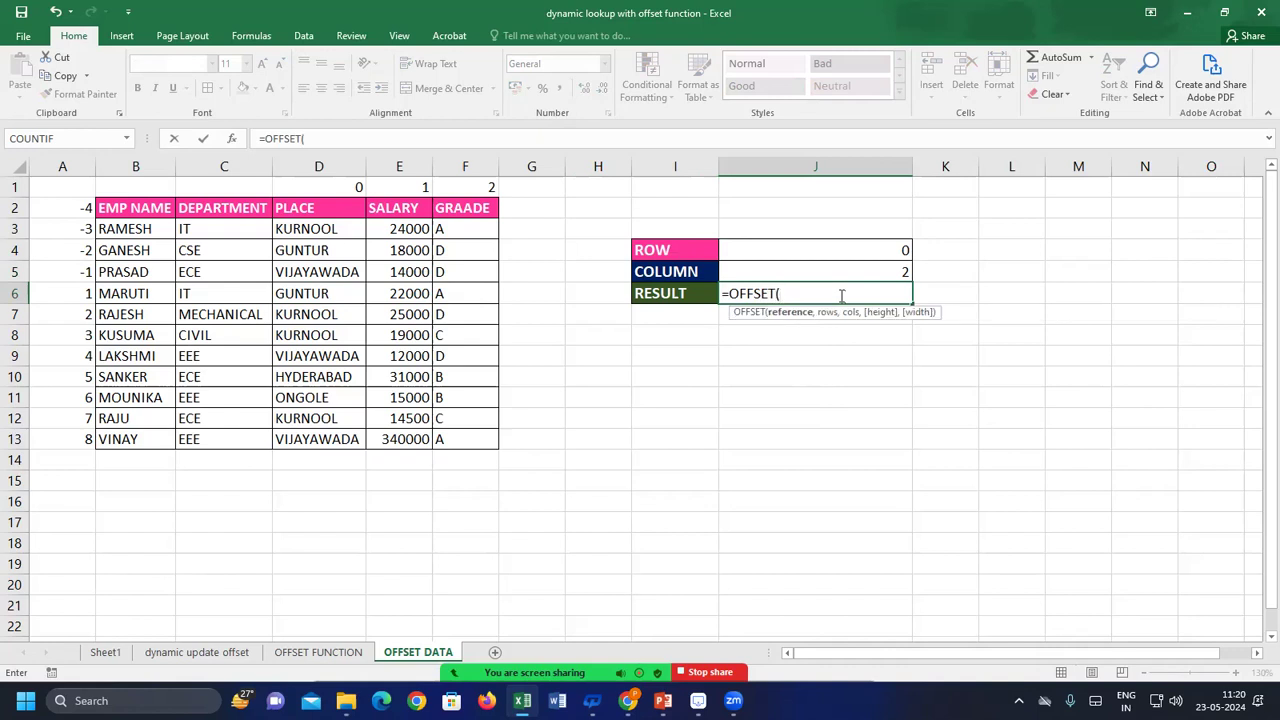
{"action": "left_click", "coordinate": [338, 291]}
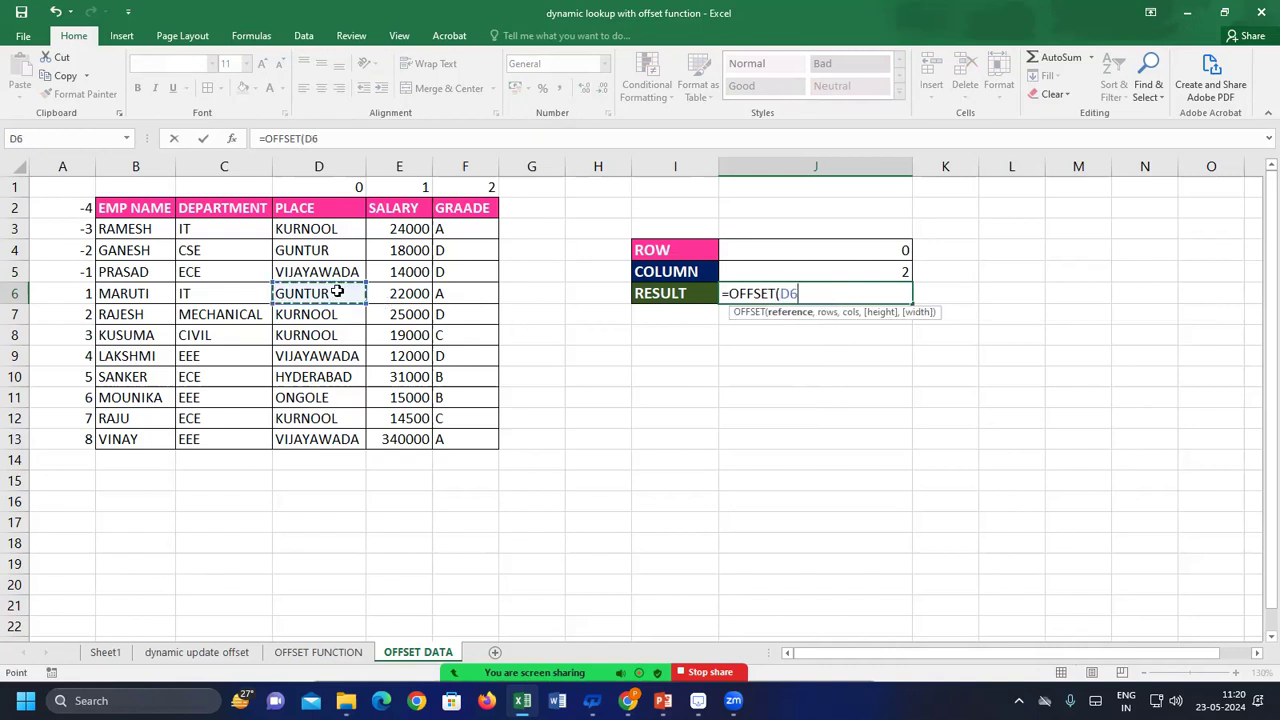
{"action": "type", "text": ","}
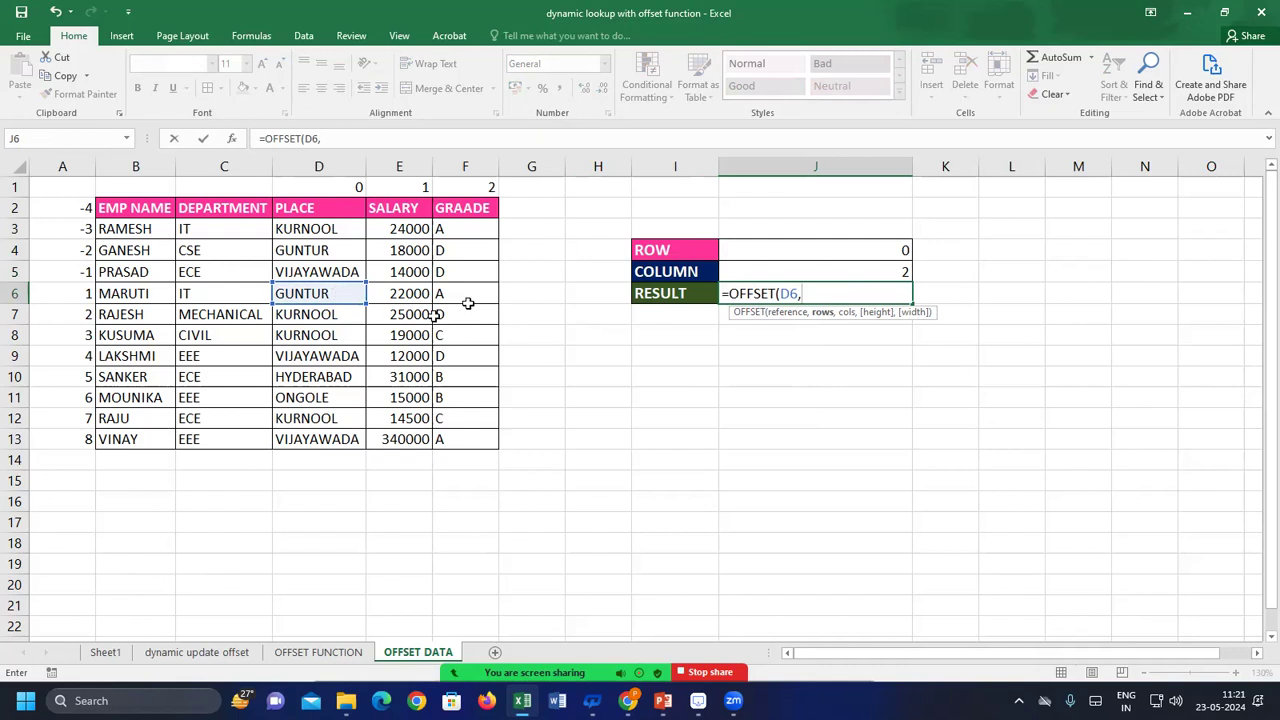
{"action": "left_click", "coordinate": [872, 252]}
{"action": "type", "text": ","}
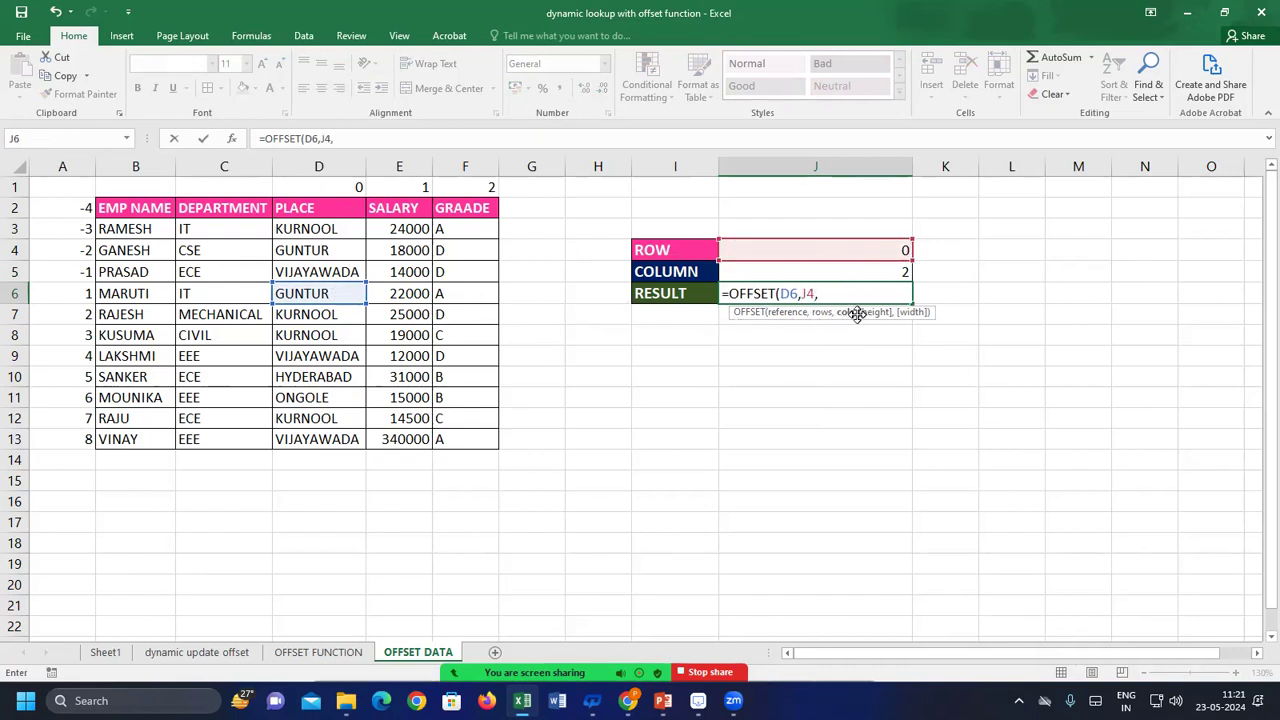
{"action": "left_click", "coordinate": [865, 271]}
{"action": "type", "text": ")"}
{"action": "key", "text": "Return"}
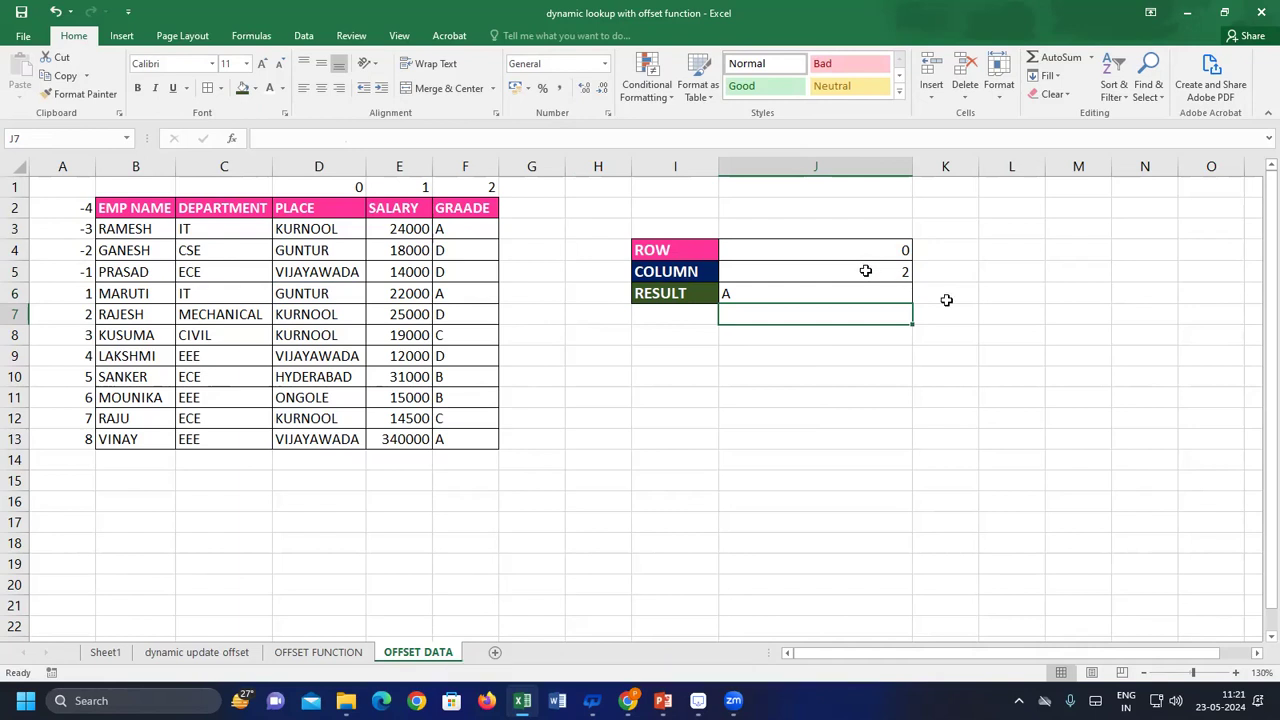
{"action": "left_click", "coordinate": [808, 292]}
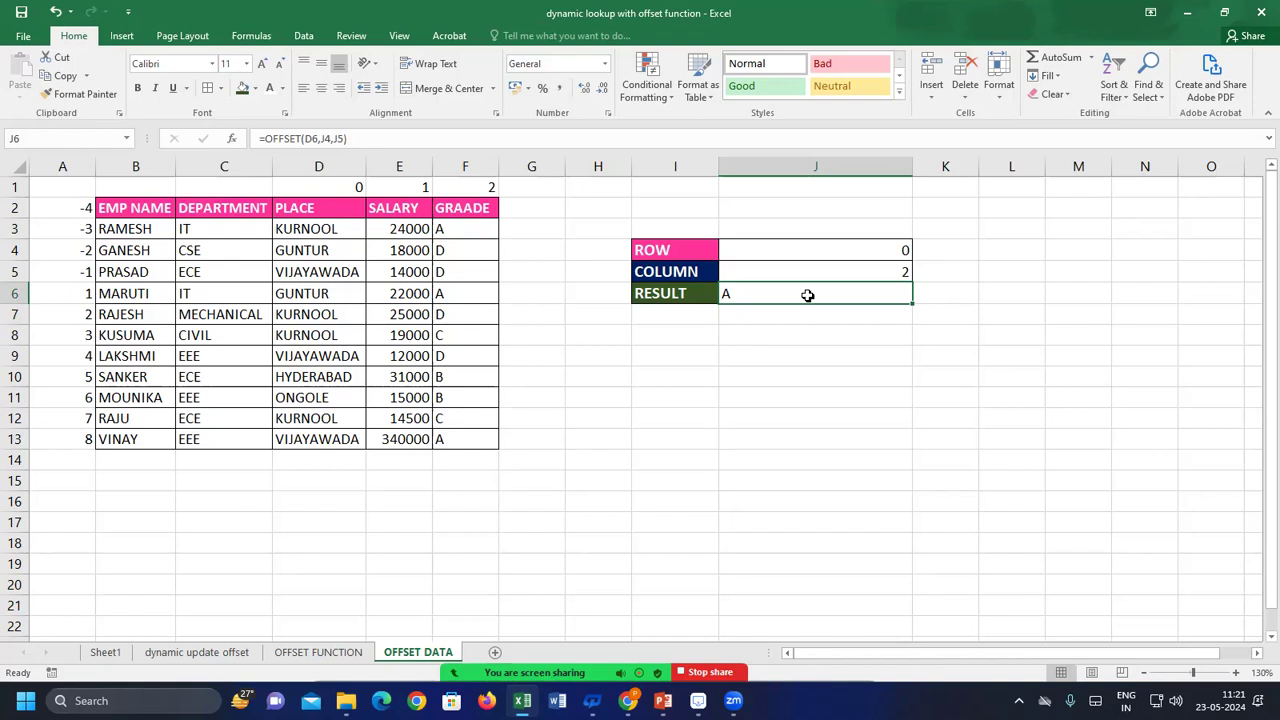
Renumber the row offsets in A6:A13 from 0 to 7 so that 0 marks the reference row
{"action": "key", "text": "Home"}
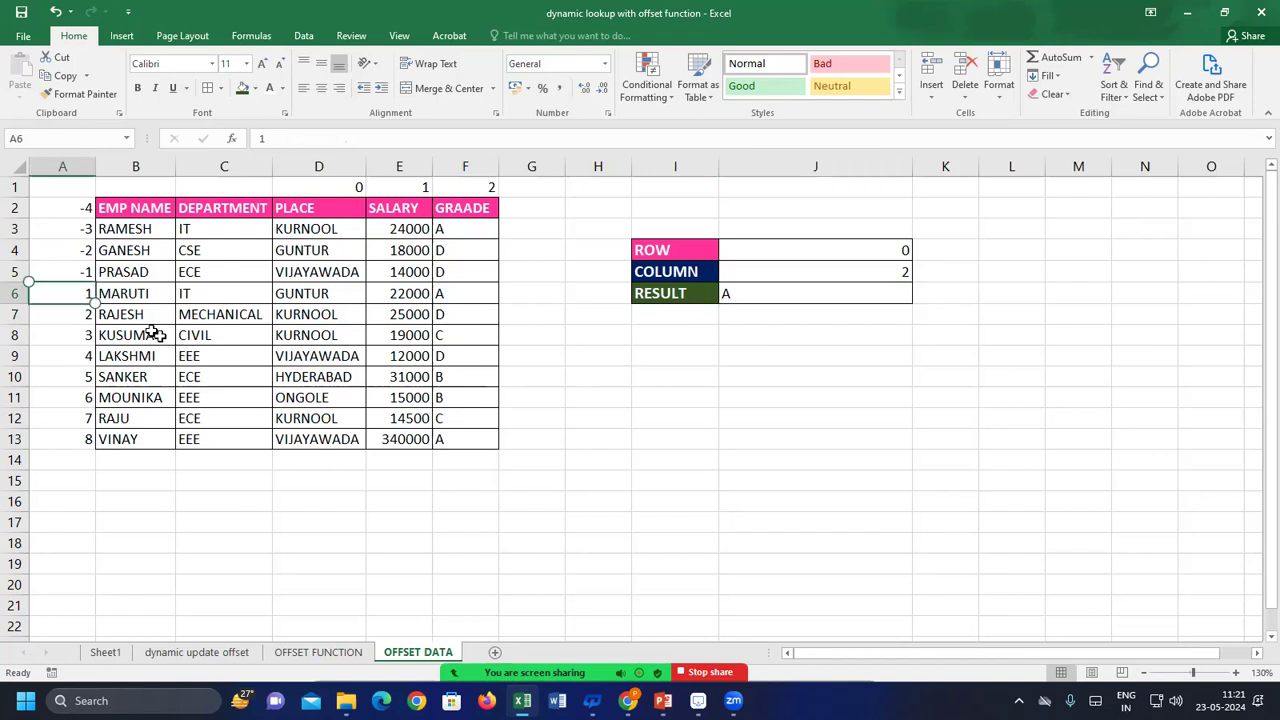
{"action": "type", "text": "0"}
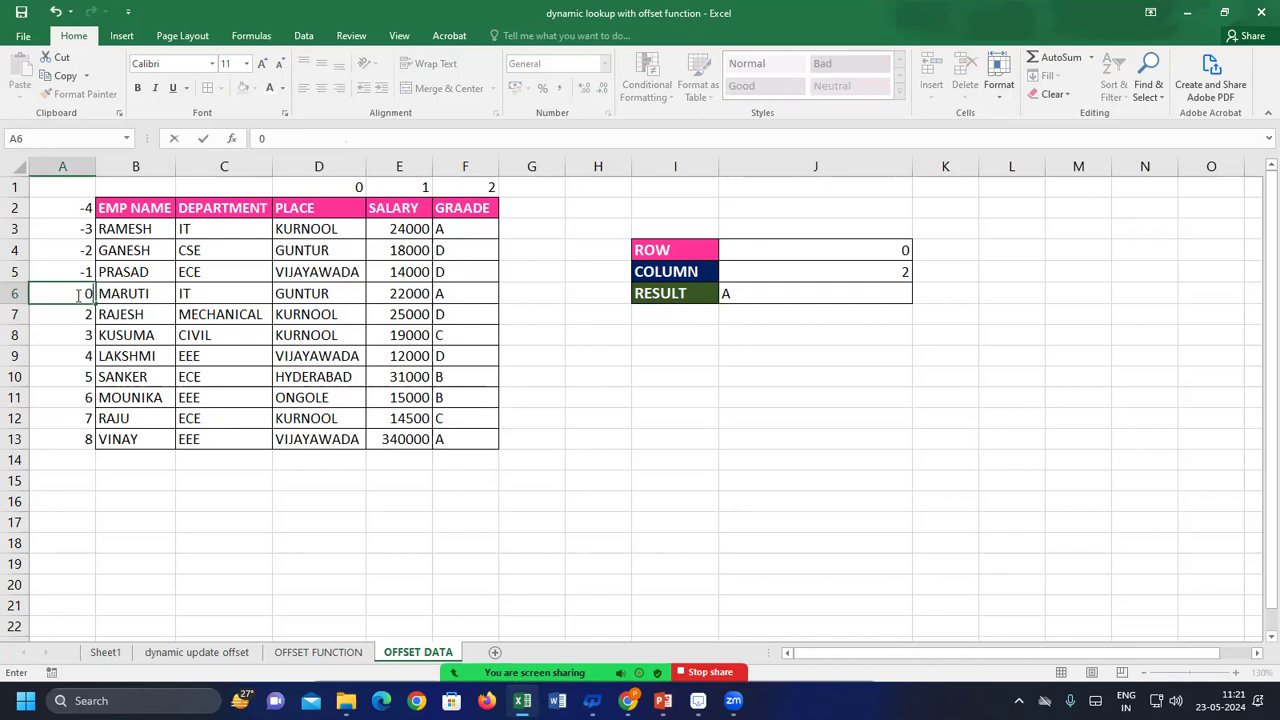
{"action": "key", "text": "Return"}
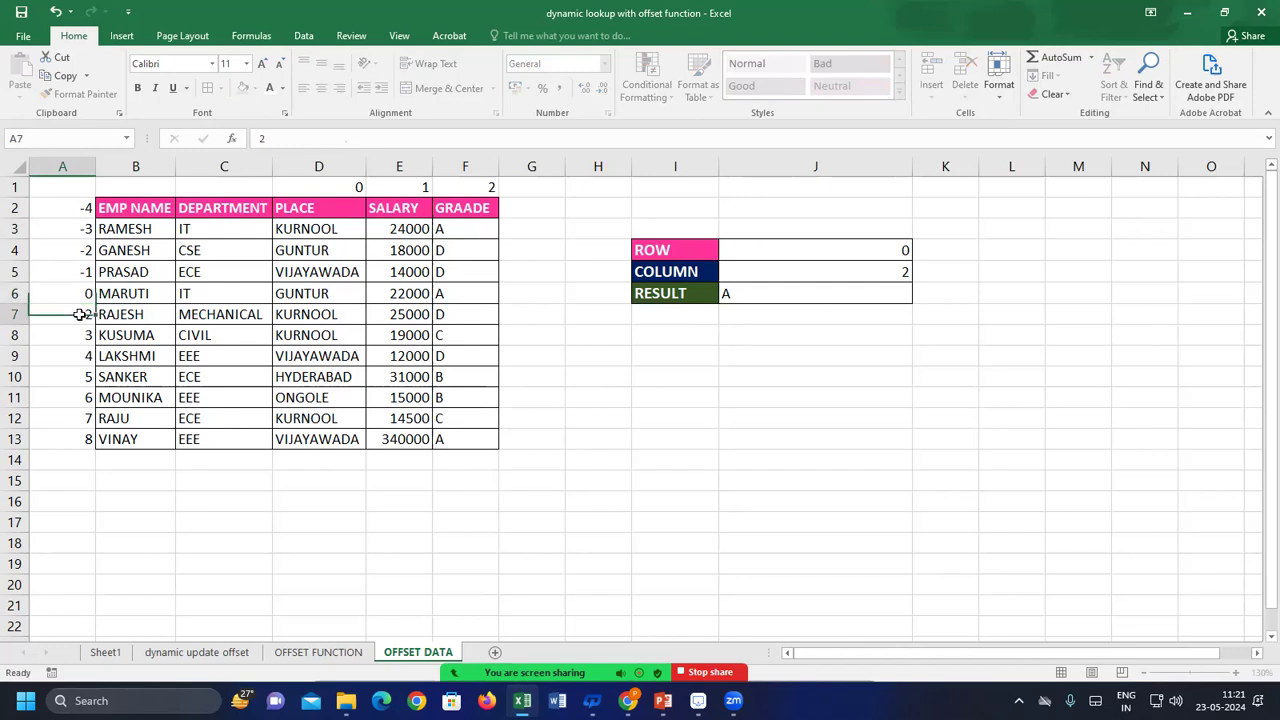
{"action": "type", "text": "1"}
{"action": "key", "text": "Return"}
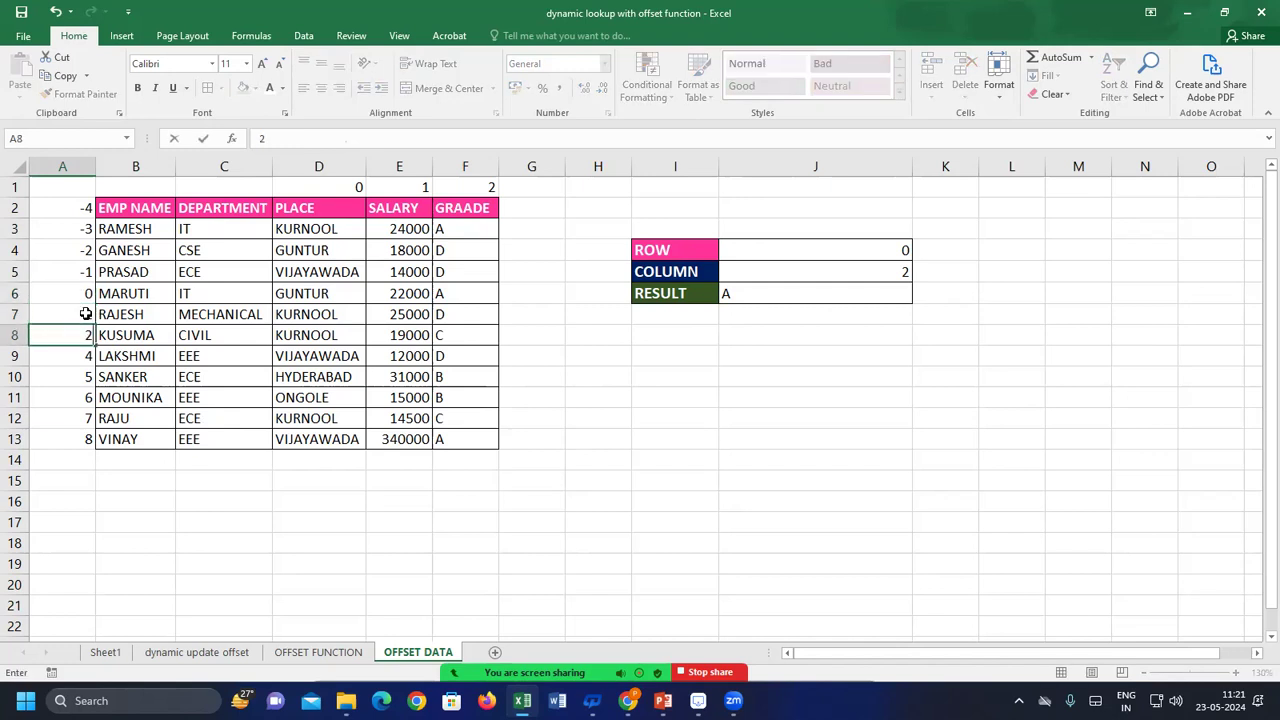
{"action": "type", "text": "2"}
{"action": "key", "text": "Return"}
{"action": "type", "text": "3"}
{"action": "key", "text": "Return"}
{"action": "type", "text": "4"}
{"action": "key", "text": "Return"}
{"action": "type", "text": "56"}
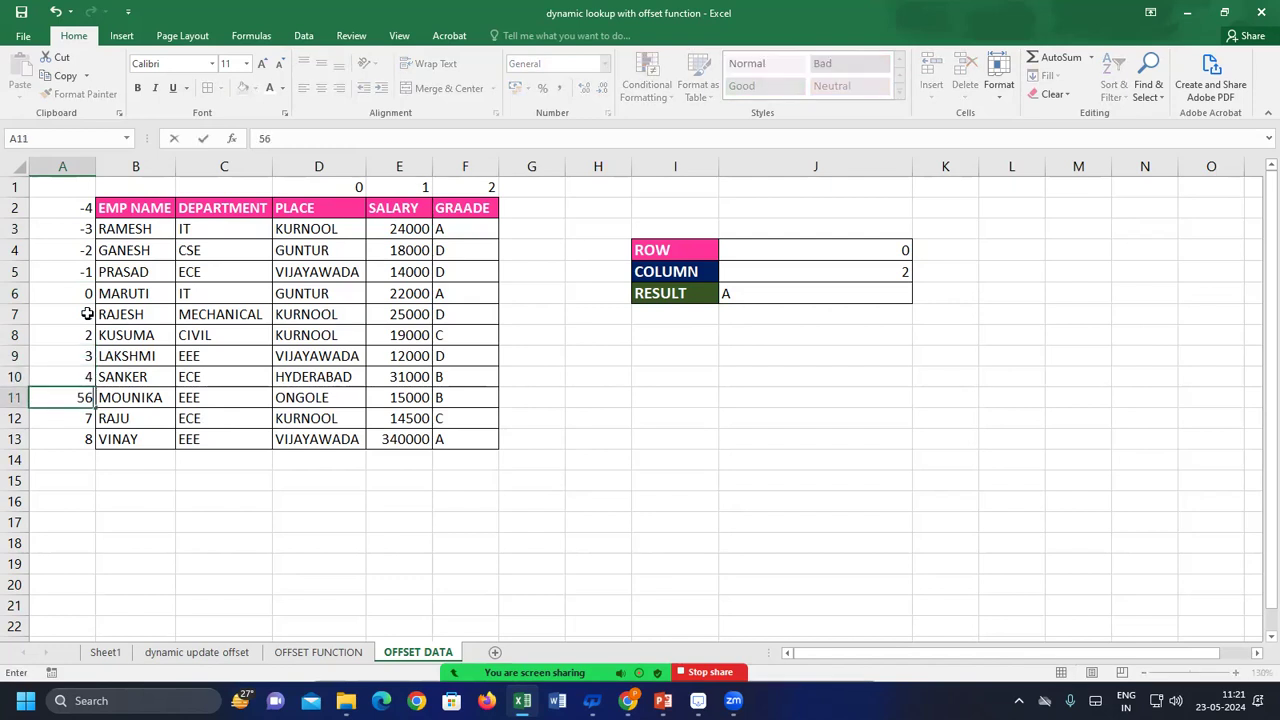
{"action": "key", "text": "Return"}
{"action": "key", "text": "Up"}
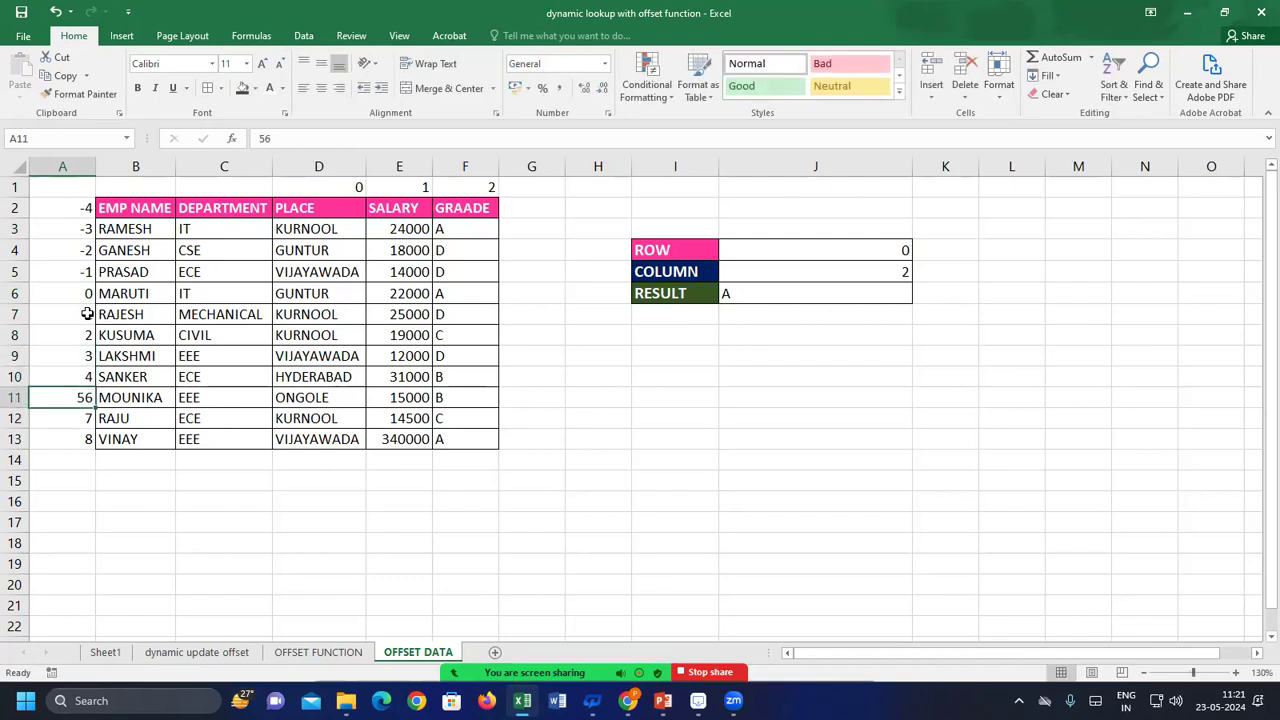
{"action": "type", "text": "5"}
{"action": "key", "text": "Return"}
{"action": "type", "text": "6"}
{"action": "key", "text": "Return"}
{"action": "type", "text": "7"}
{"action": "key", "text": "Return"}
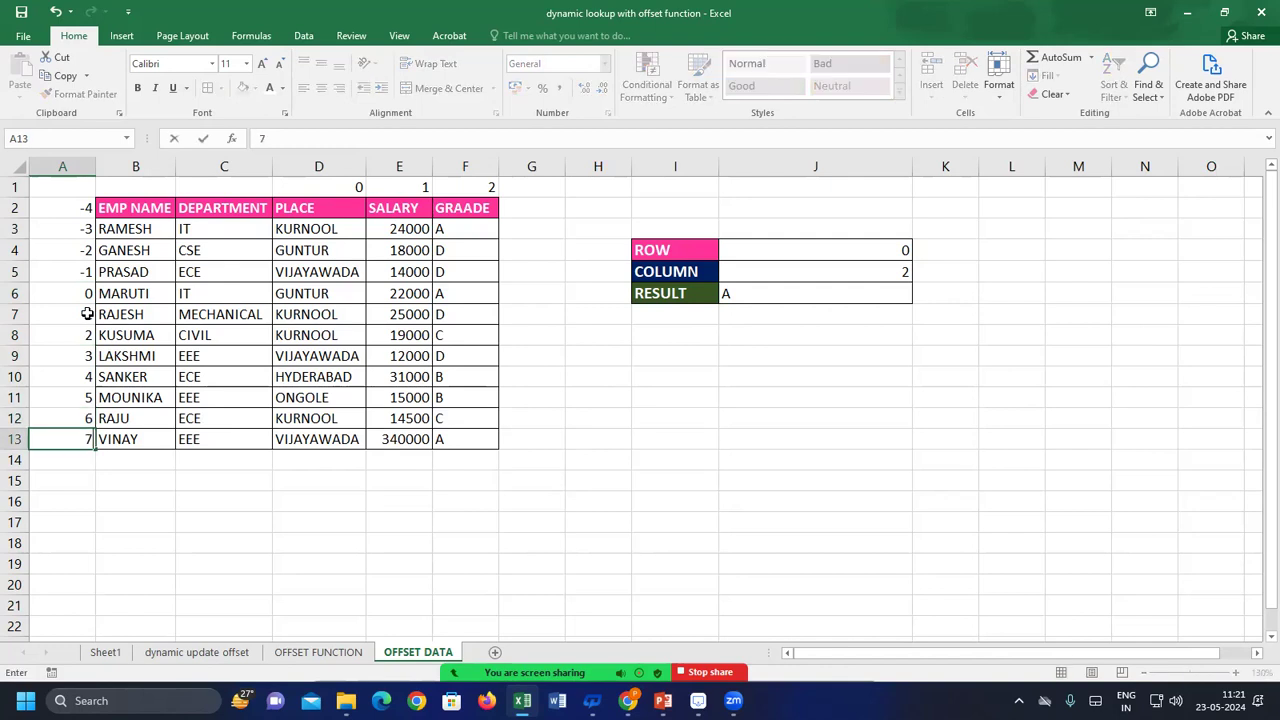
Examine the RESULT formula in J6, its reference cell D6 and the COLUMN value in J5
{"action": "left_click", "coordinate": [817, 293]}
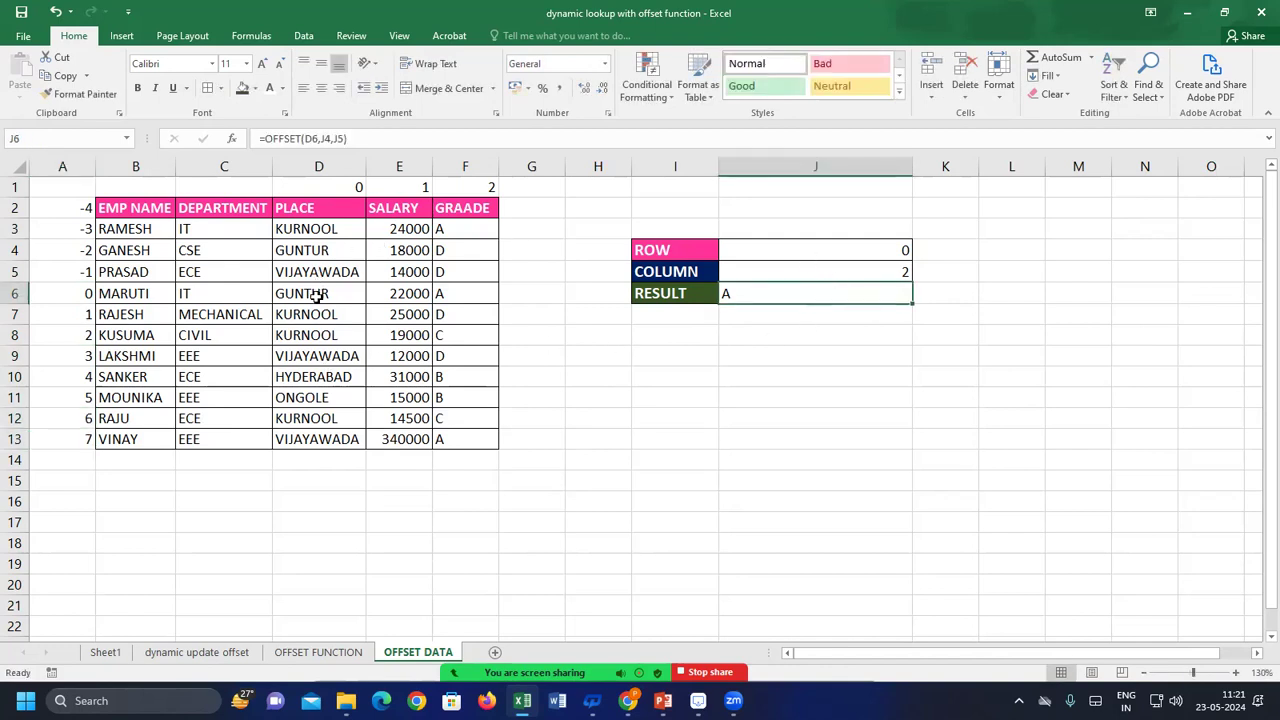
{"action": "left_click", "coordinate": [316, 294]}
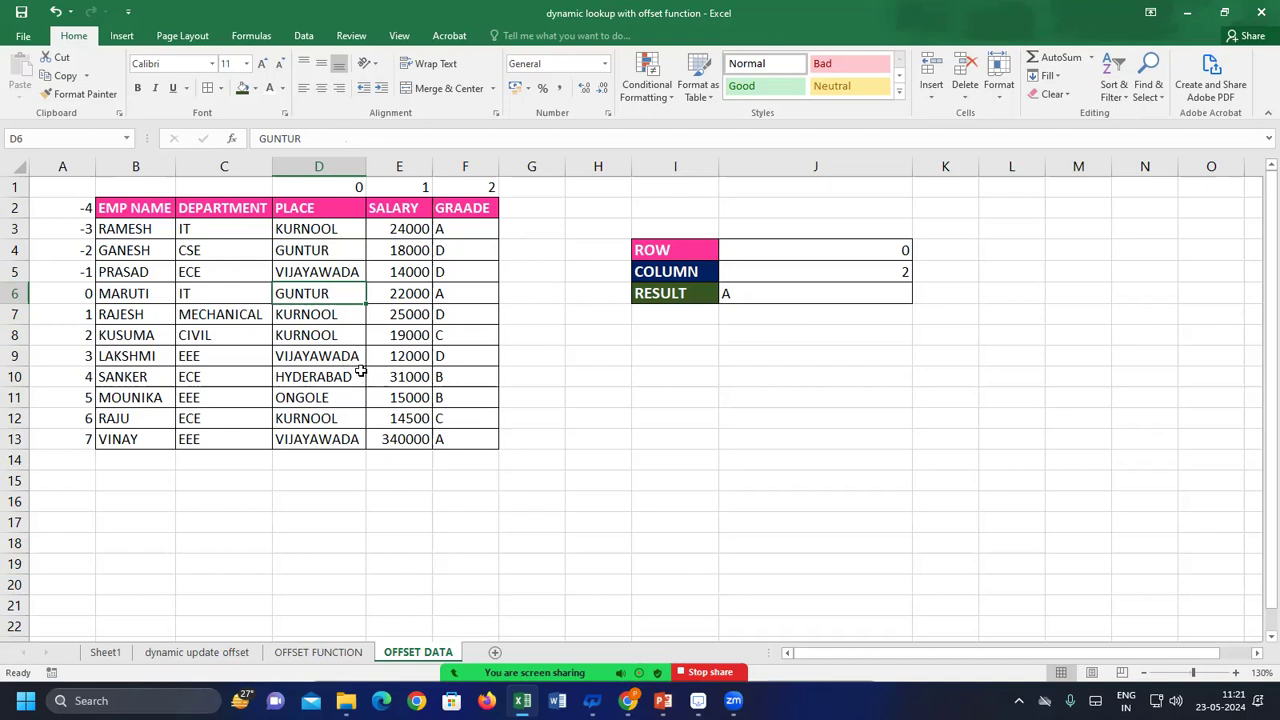
{"action": "left_click", "coordinate": [825, 271]}
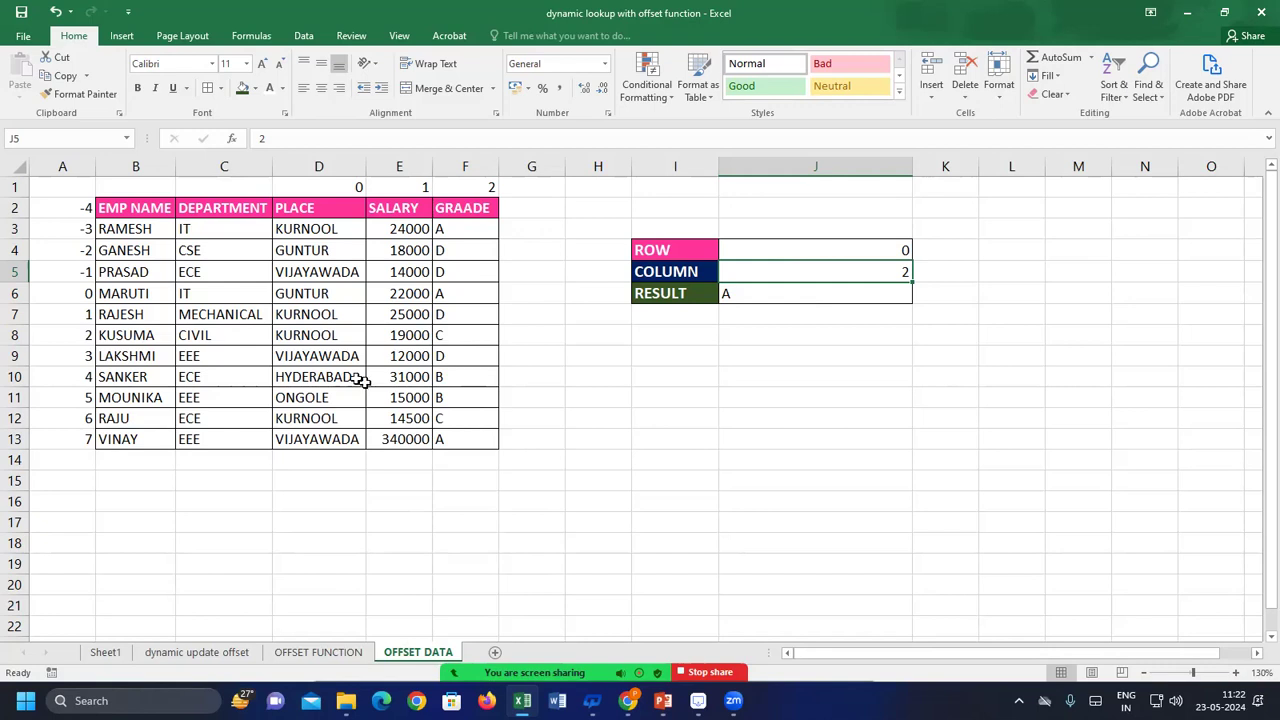
Mark row 10 as the reference row by setting A10 to 0 and A11 to 1
{"action": "left_click", "coordinate": [357, 379]}
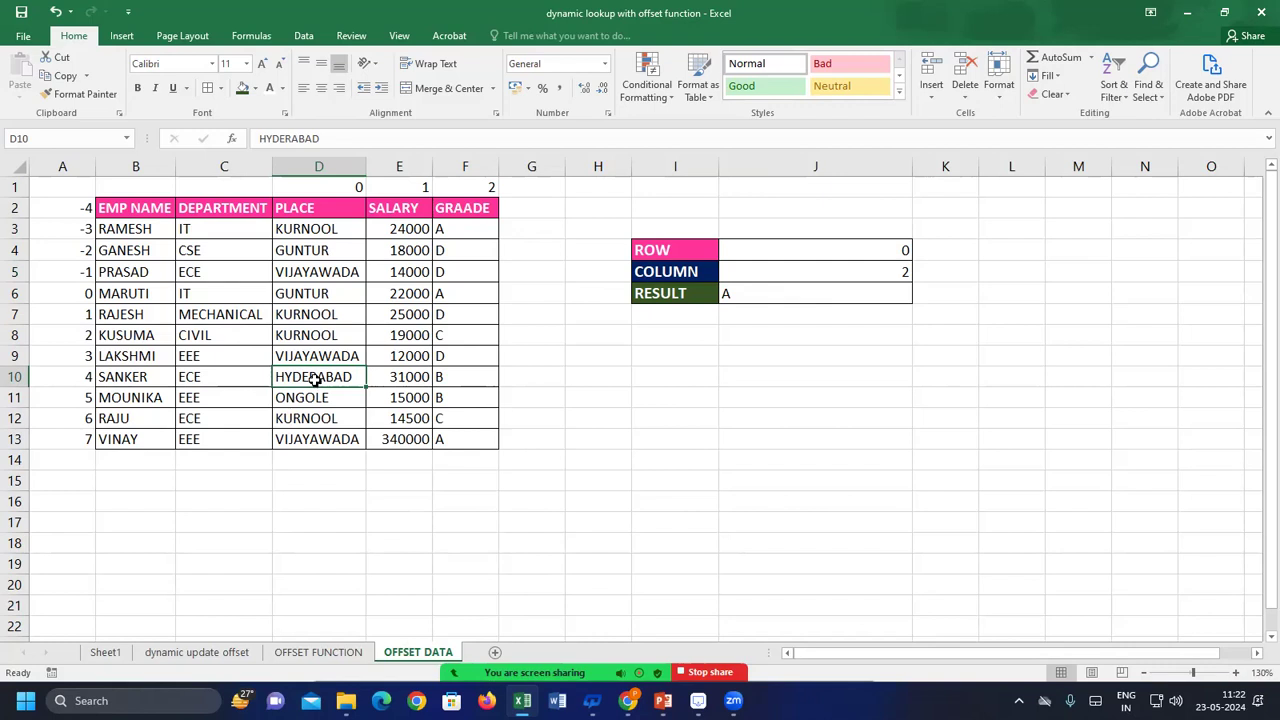
{"action": "left_click", "coordinate": [72, 378]}
{"action": "type", "text": "0"}
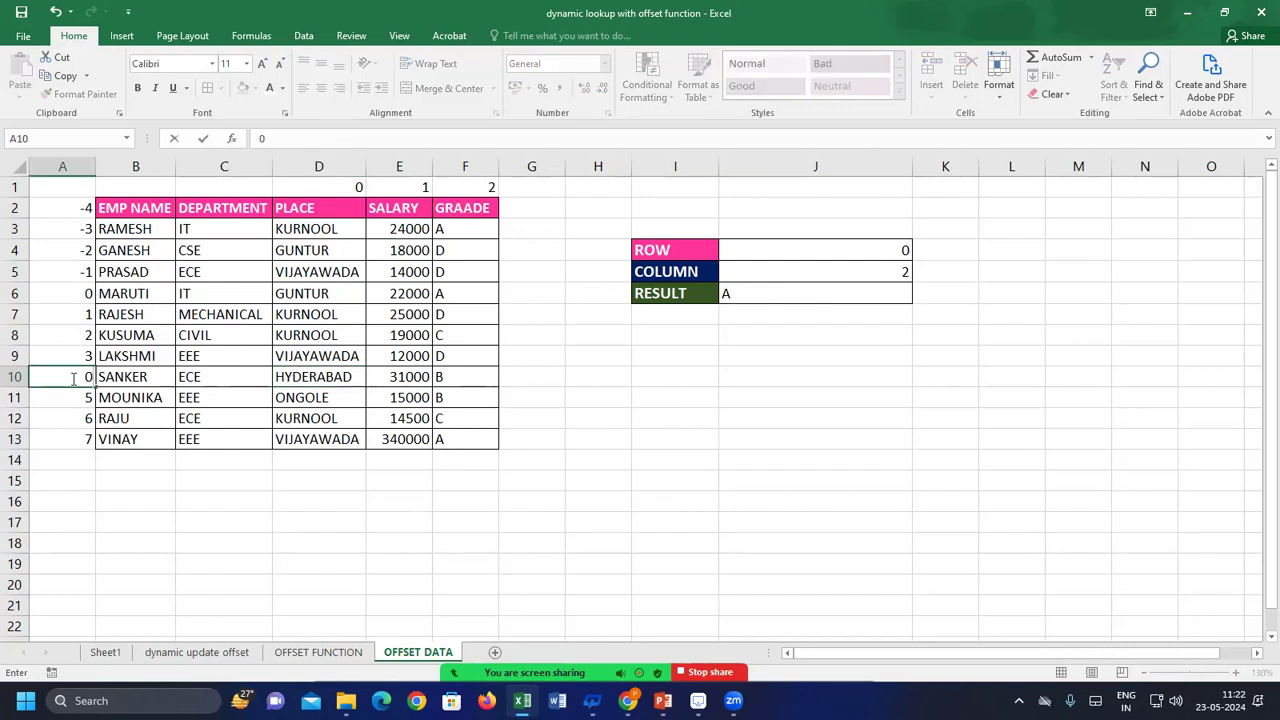
{"action": "key", "text": "Return"}
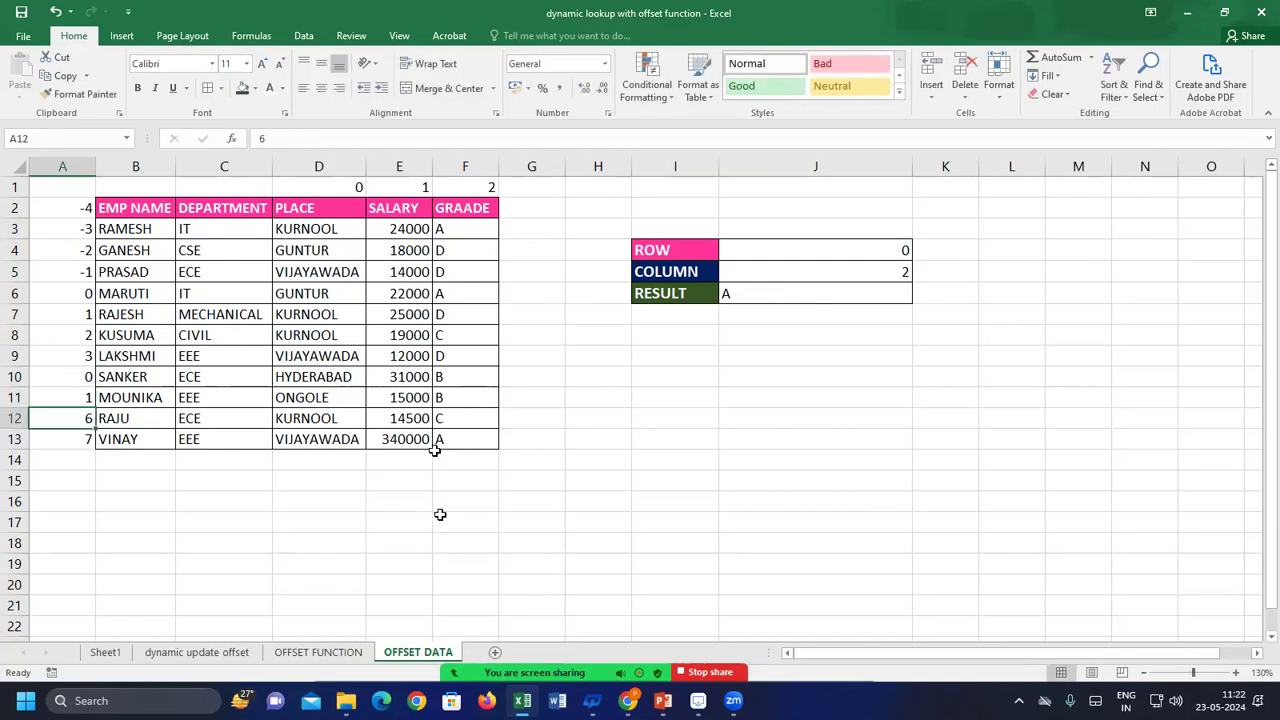
Highlight the reference cell D10 with the green theme fill colour
{"action": "left_click", "coordinate": [337, 380]}
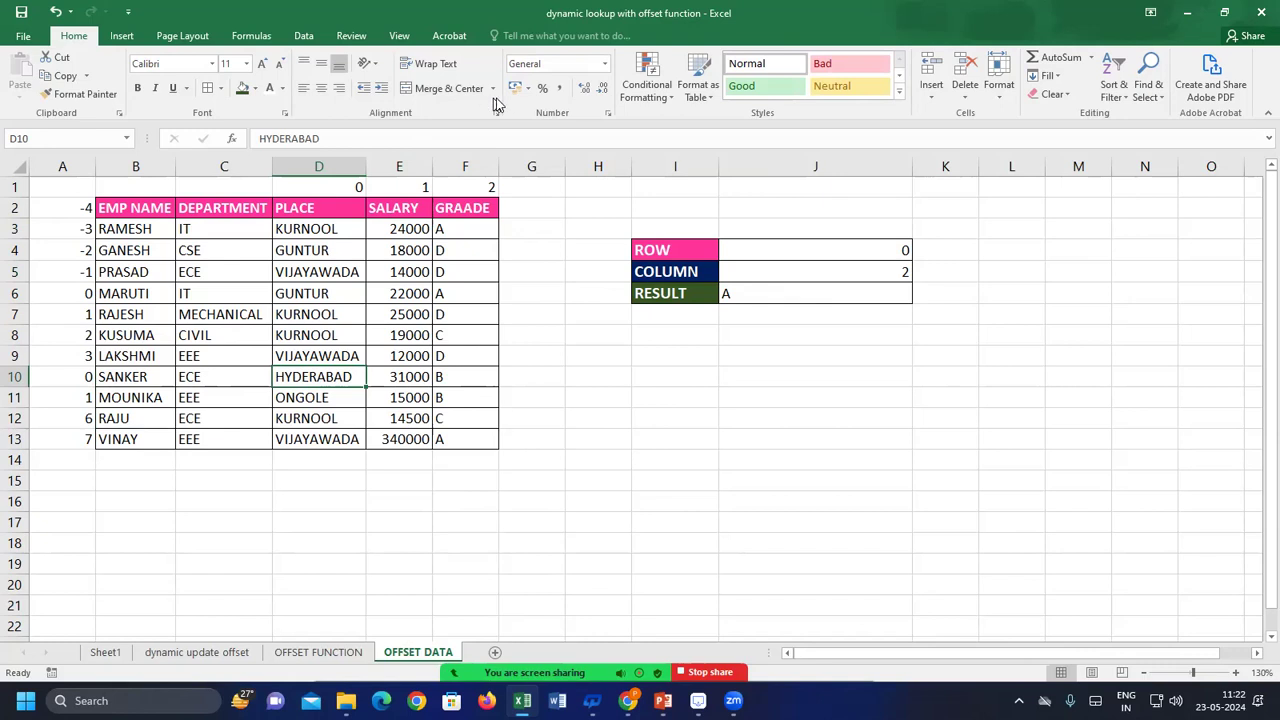
{"action": "left_click", "coordinate": [253, 90]}
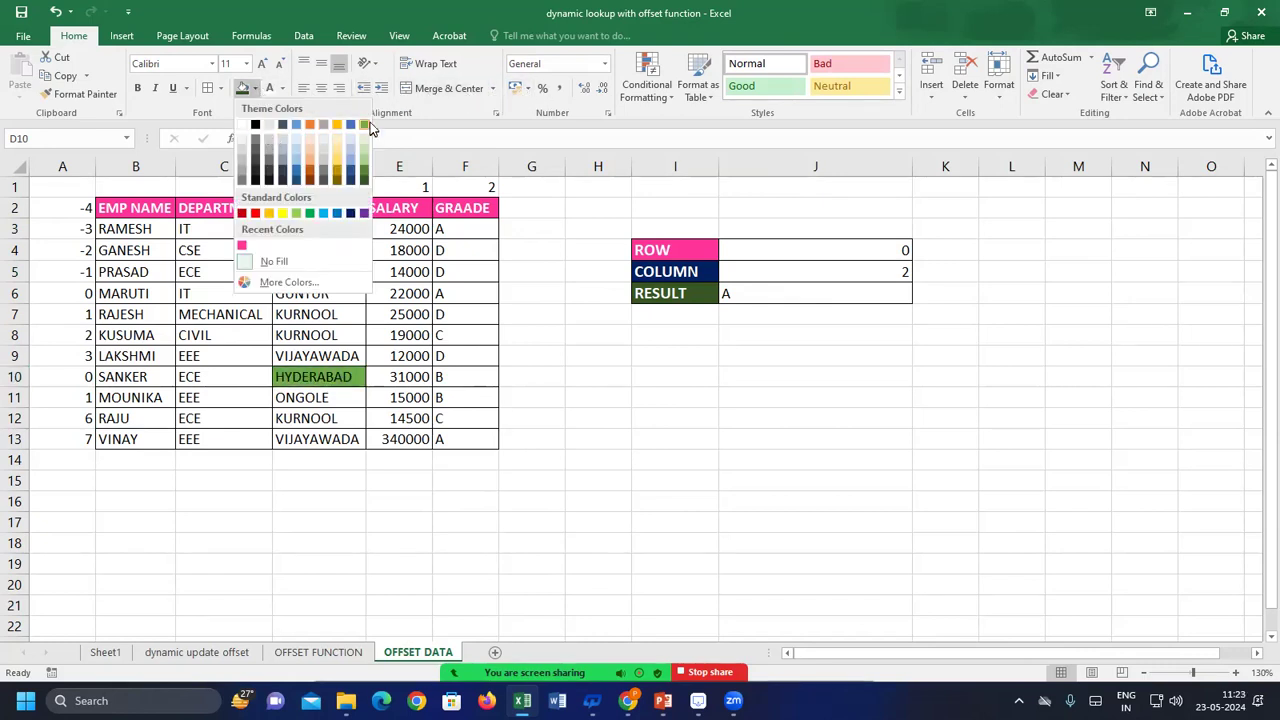
{"action": "left_click", "coordinate": [366, 126]}
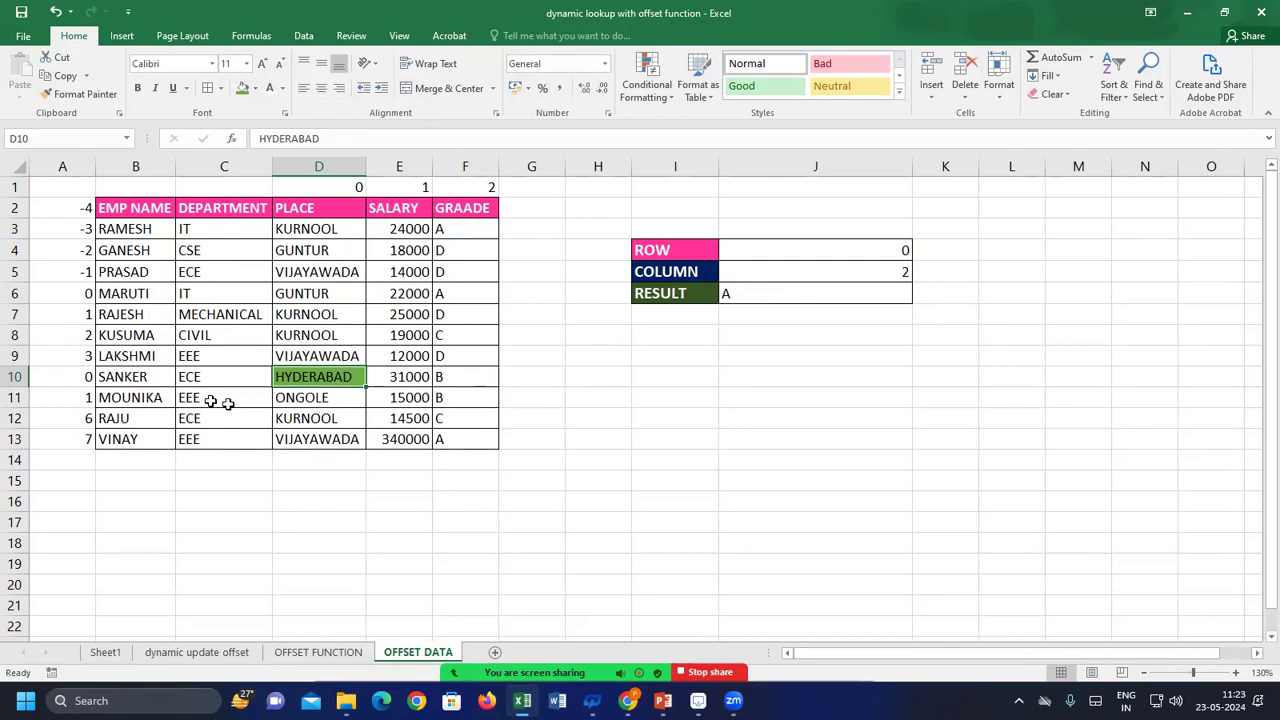
Set the row offsets in A12 and A13 to 2 and 3
{"action": "left_click", "coordinate": [69, 372]}
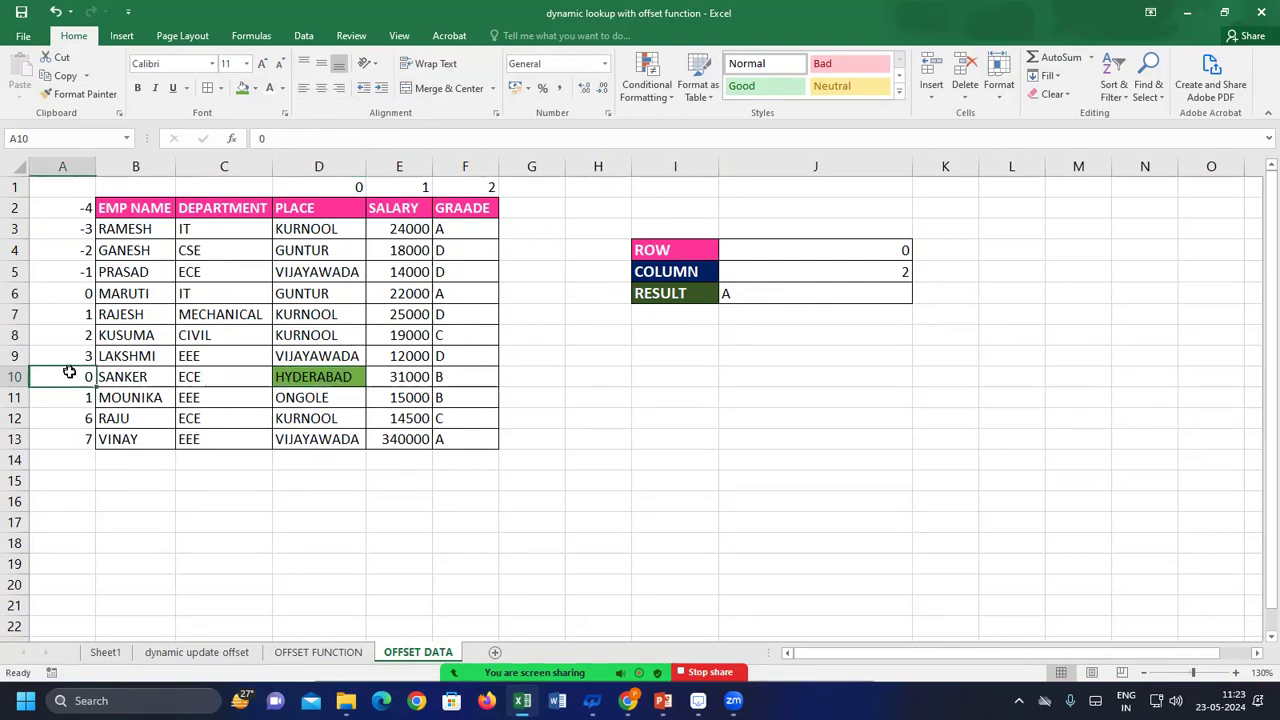
{"action": "key", "text": "Down"}
{"action": "key", "text": "Down"}
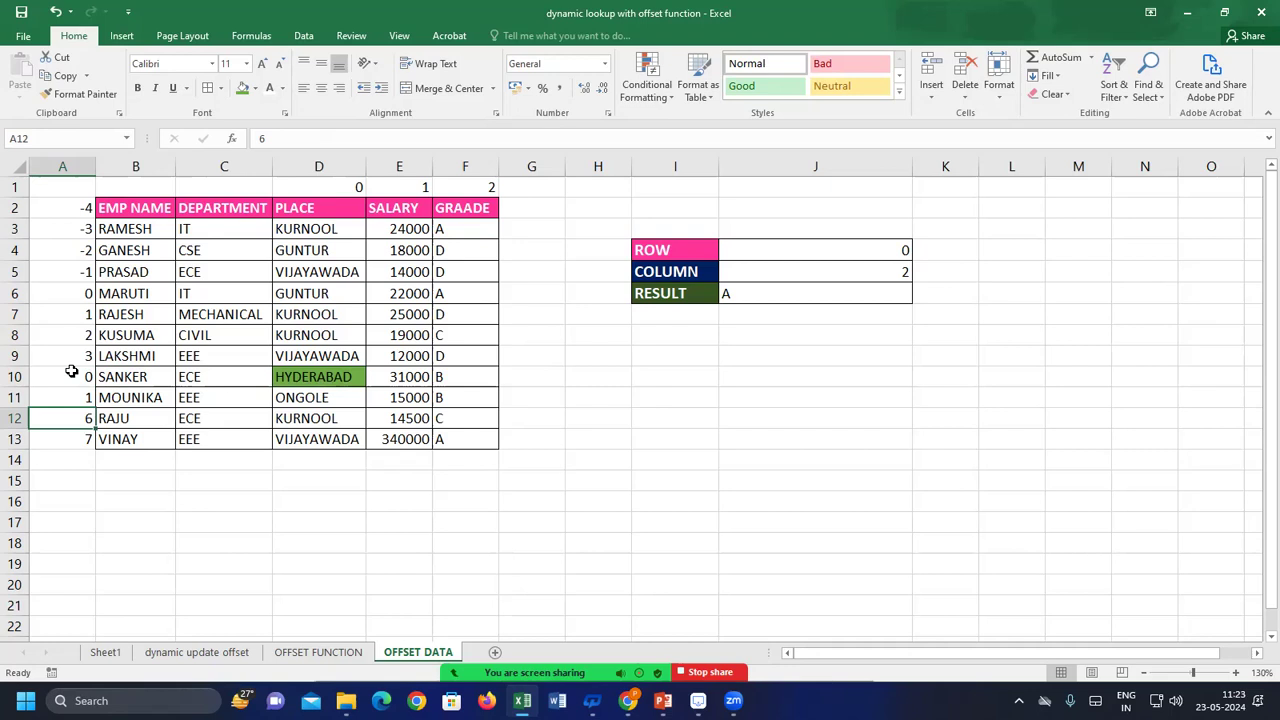
{"action": "type", "text": "2"}
{"action": "key", "text": "Return"}
{"action": "type", "text": "3"}
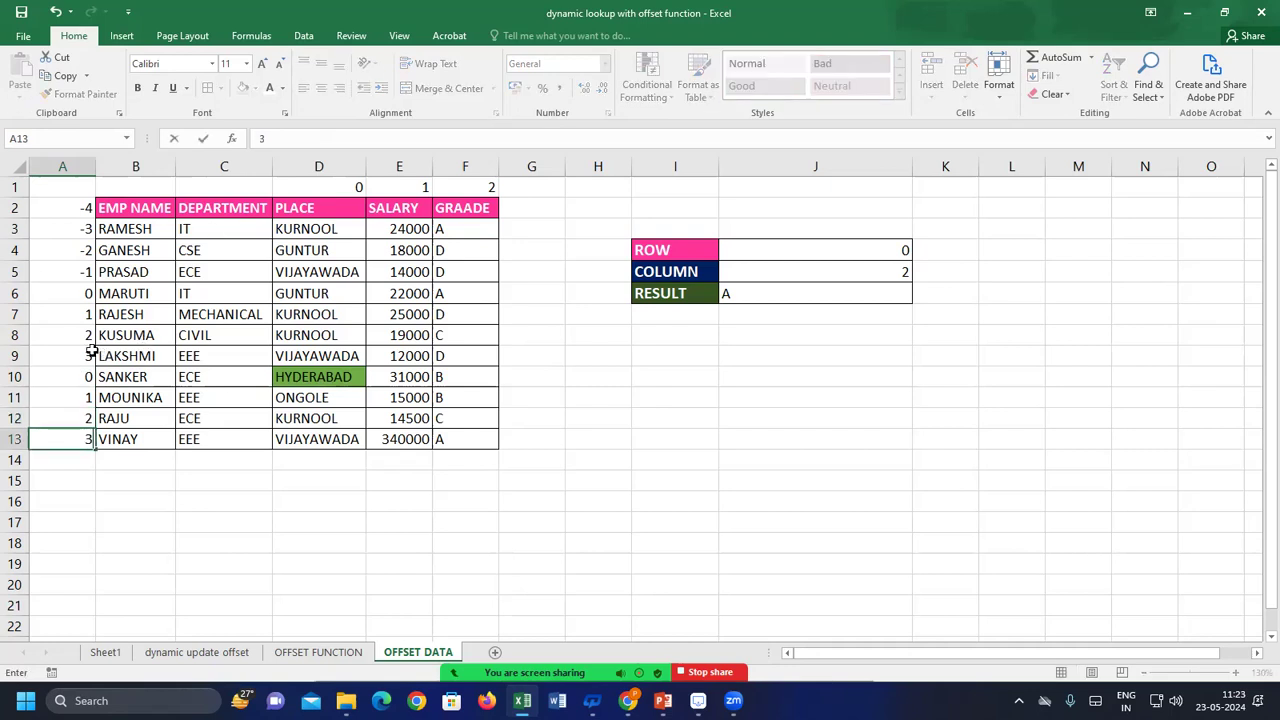
{"action": "left_click", "coordinate": [78, 355]}
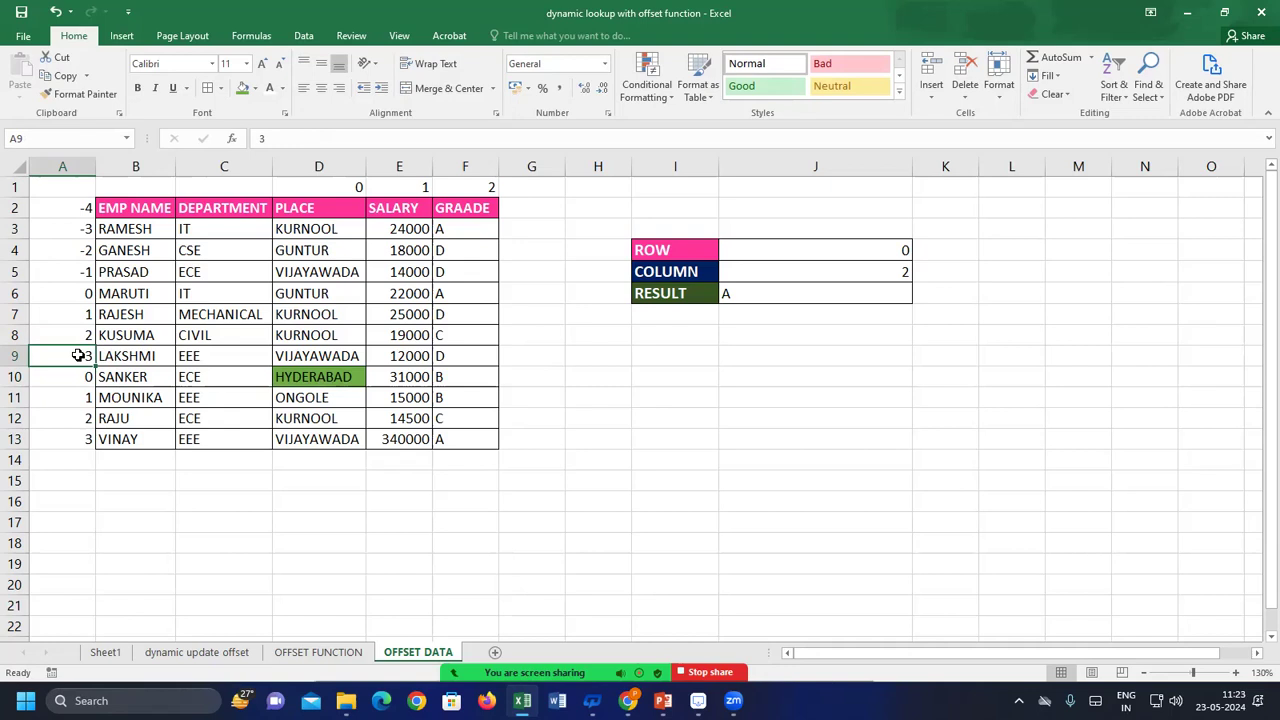
{"action": "type", "text": "-"}
{"action": "key", "text": "Up"}
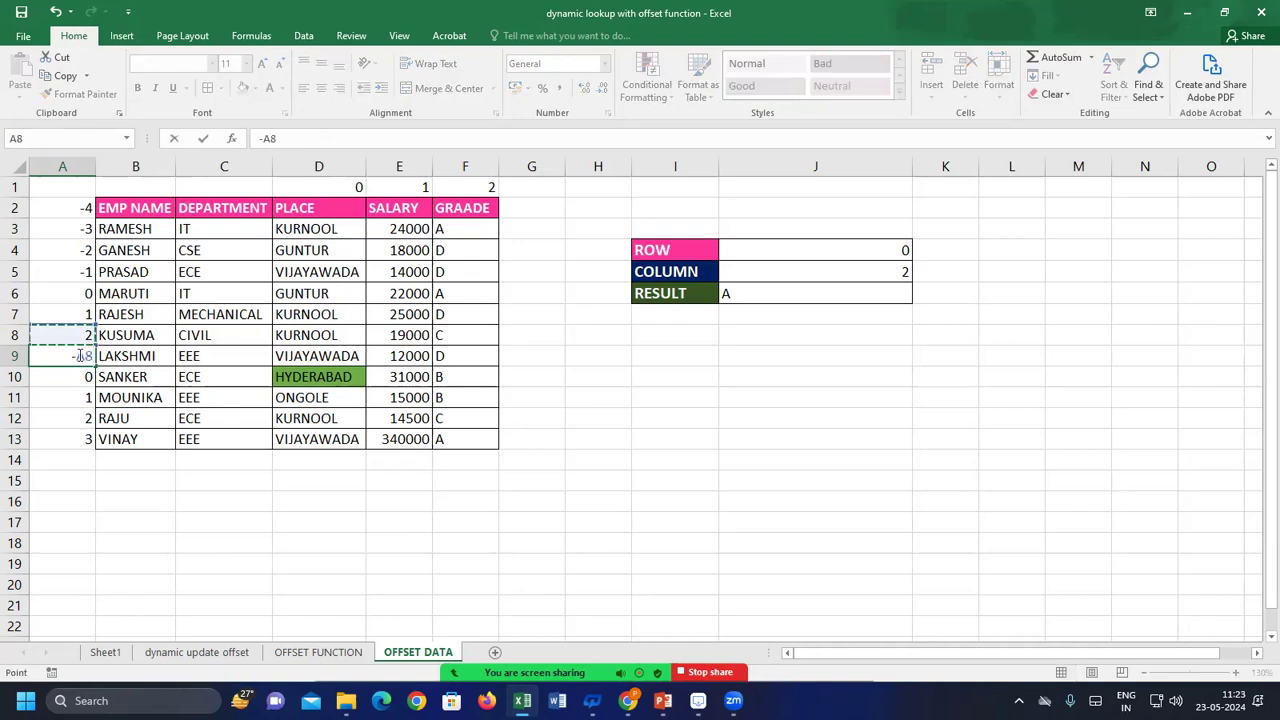
{"action": "key", "text": "Escape"}
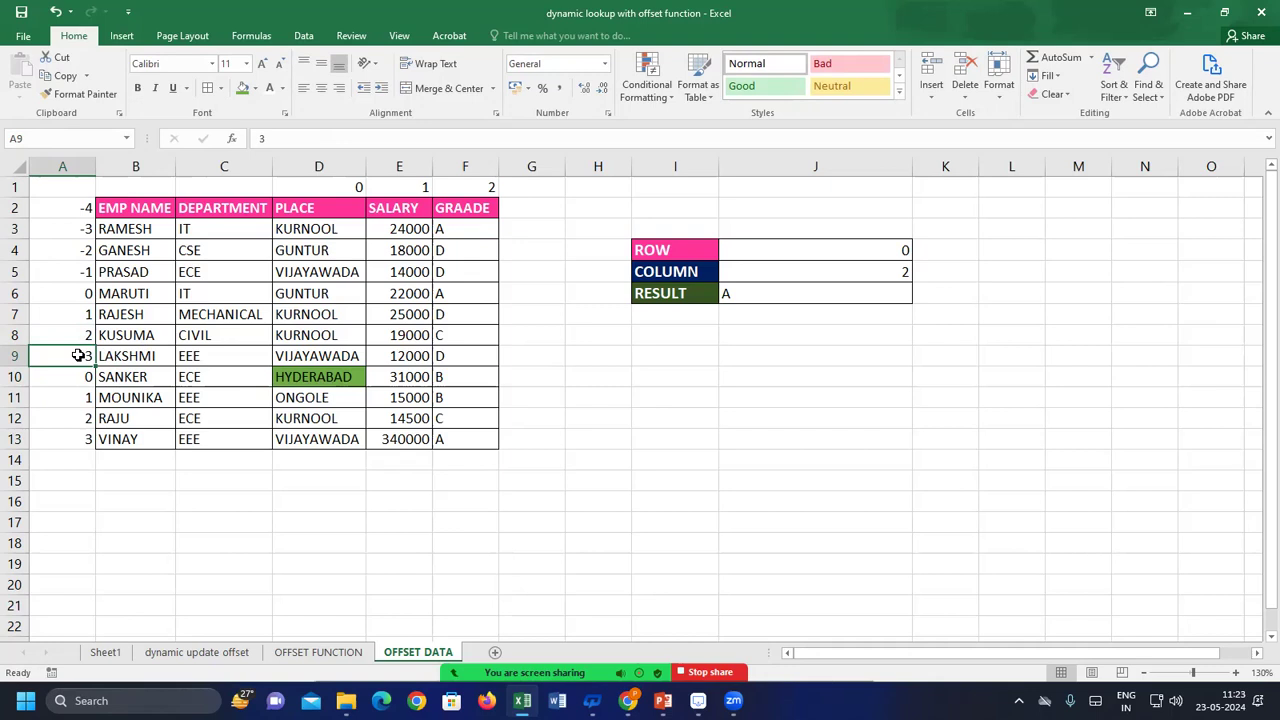
Number the row offsets above the reference row from -1 in A9 up to -8 in A2
{"action": "type", "text": "-1"}
{"action": "key", "text": "Up"}
{"action": "type", "text": "-2"}
{"action": "key", "text": "Up"}
{"action": "type", "text": "-3"}
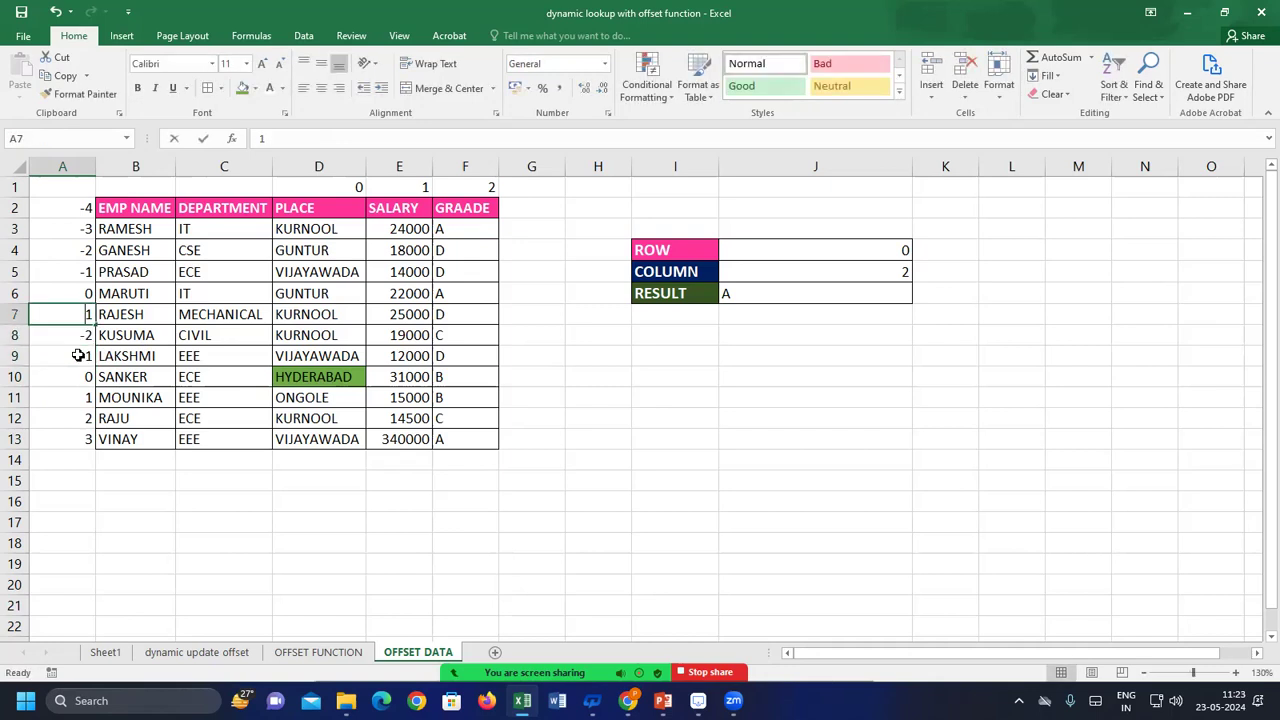
{"action": "key", "text": "Up"}
{"action": "type", "text": "-4"}
{"action": "key", "text": "Up"}
{"action": "type", "text": "-5"}
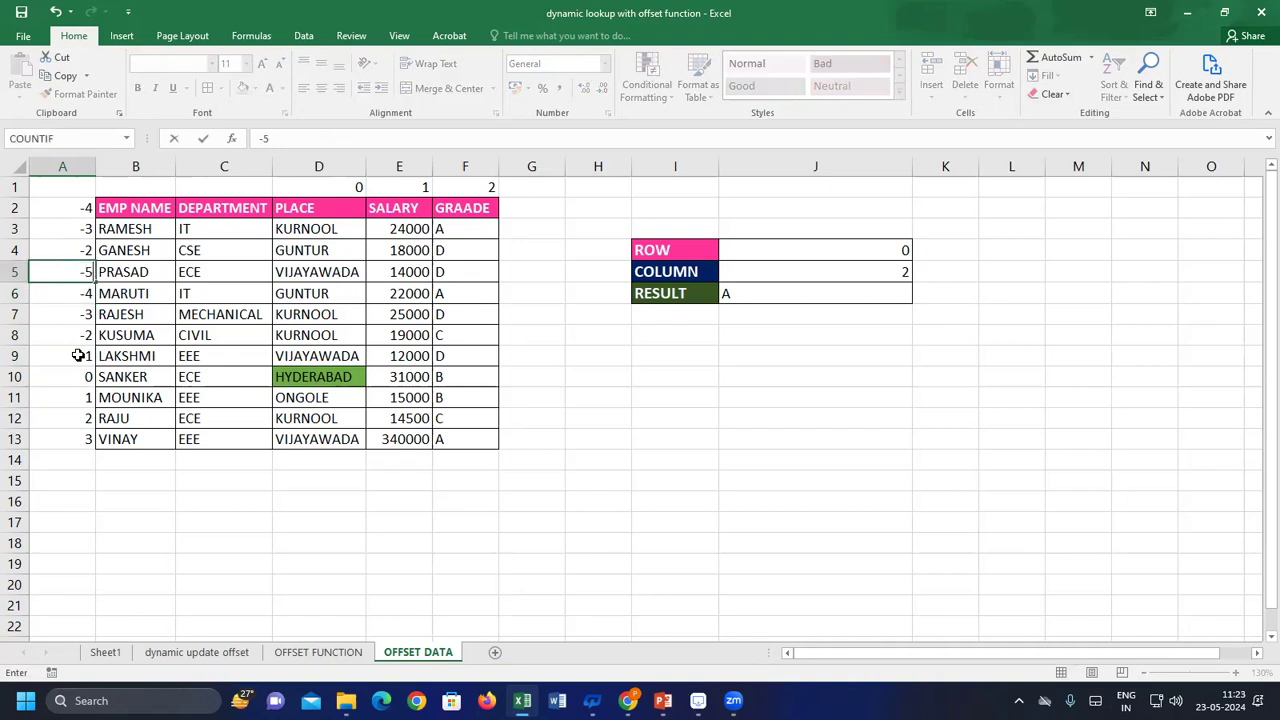
{"action": "key", "text": "Up"}
{"action": "type", "text": "-6"}
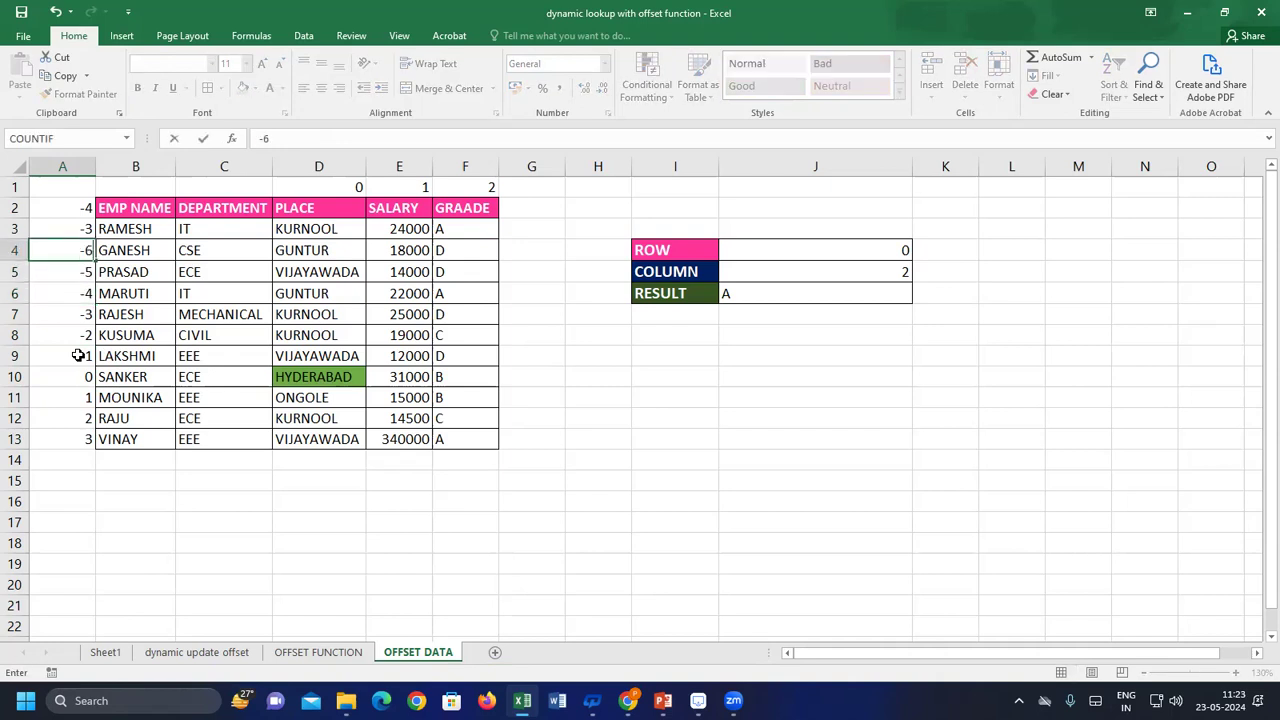
{"action": "key", "text": "Up"}
{"action": "type", "text": "-7"}
{"action": "key", "text": "Up"}
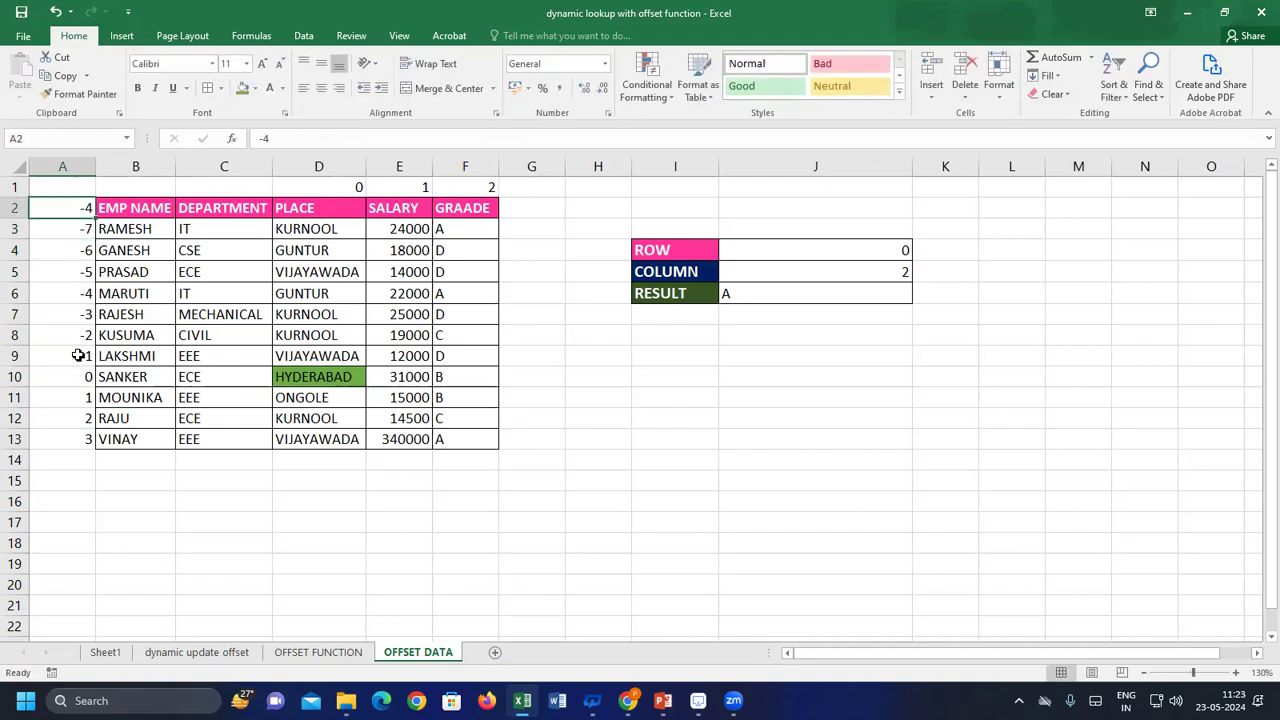
{"action": "type", "text": "-8"}
{"action": "key", "text": "Return"}
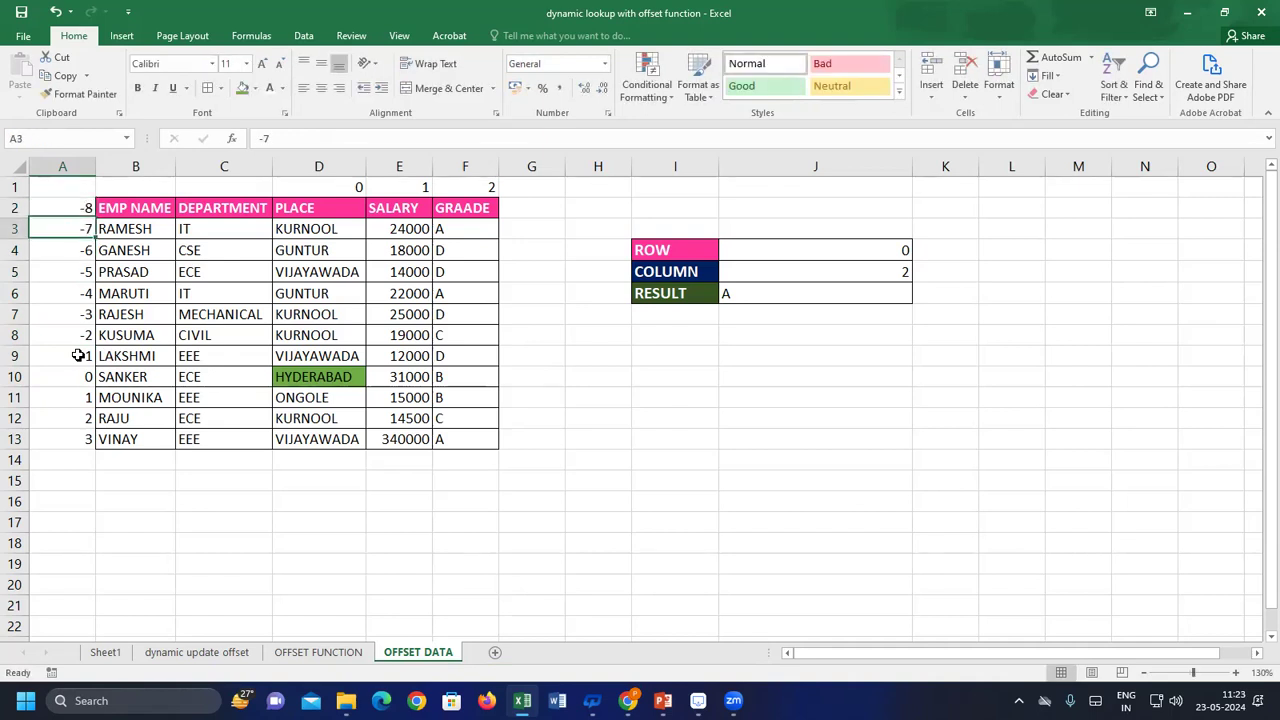
Add negative column offsets before the PLACE column, with -1 in C1 and -2 in B1
{"action": "left_click", "coordinate": [166, 376]}
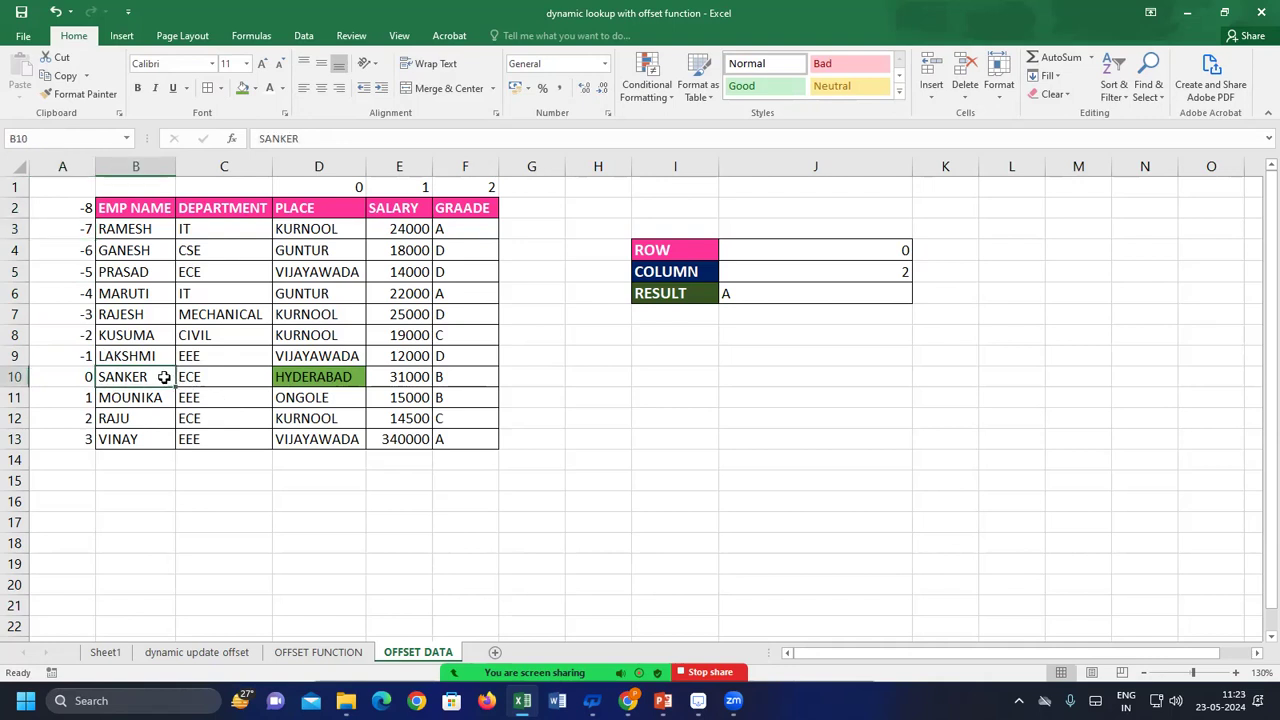
{"action": "left_click", "coordinate": [314, 376]}
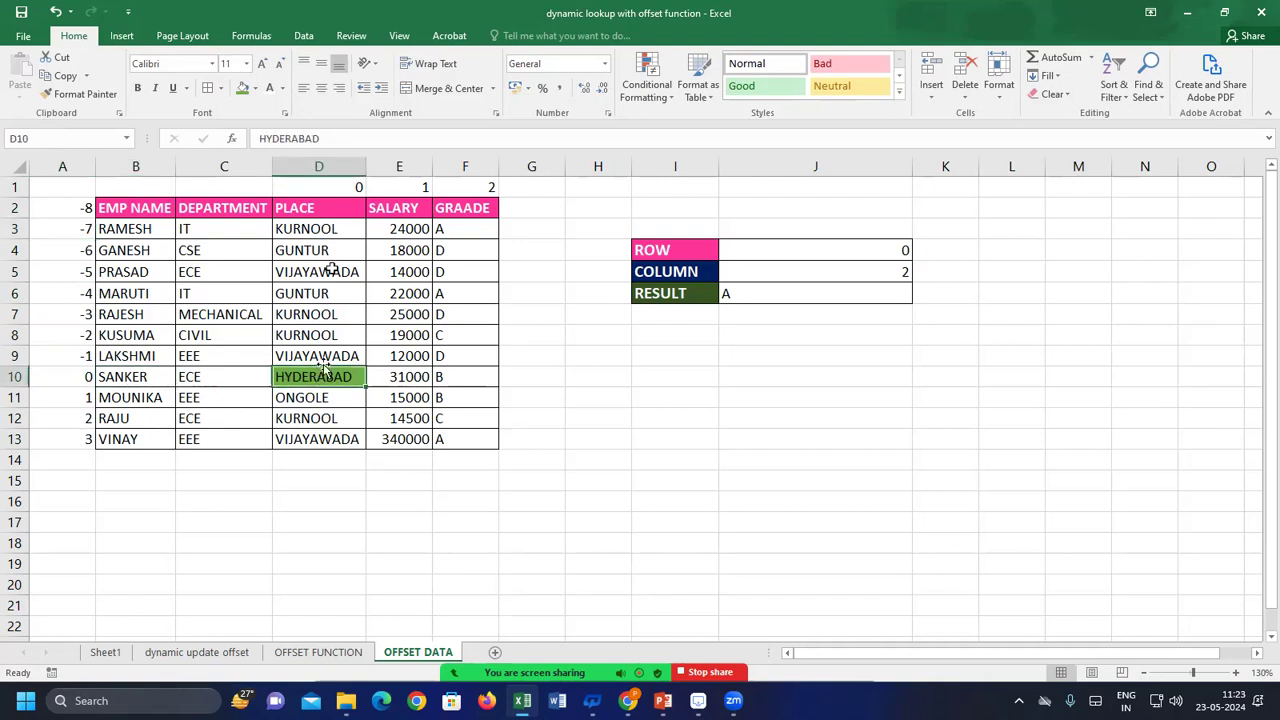
{"action": "left_click", "coordinate": [344, 184]}
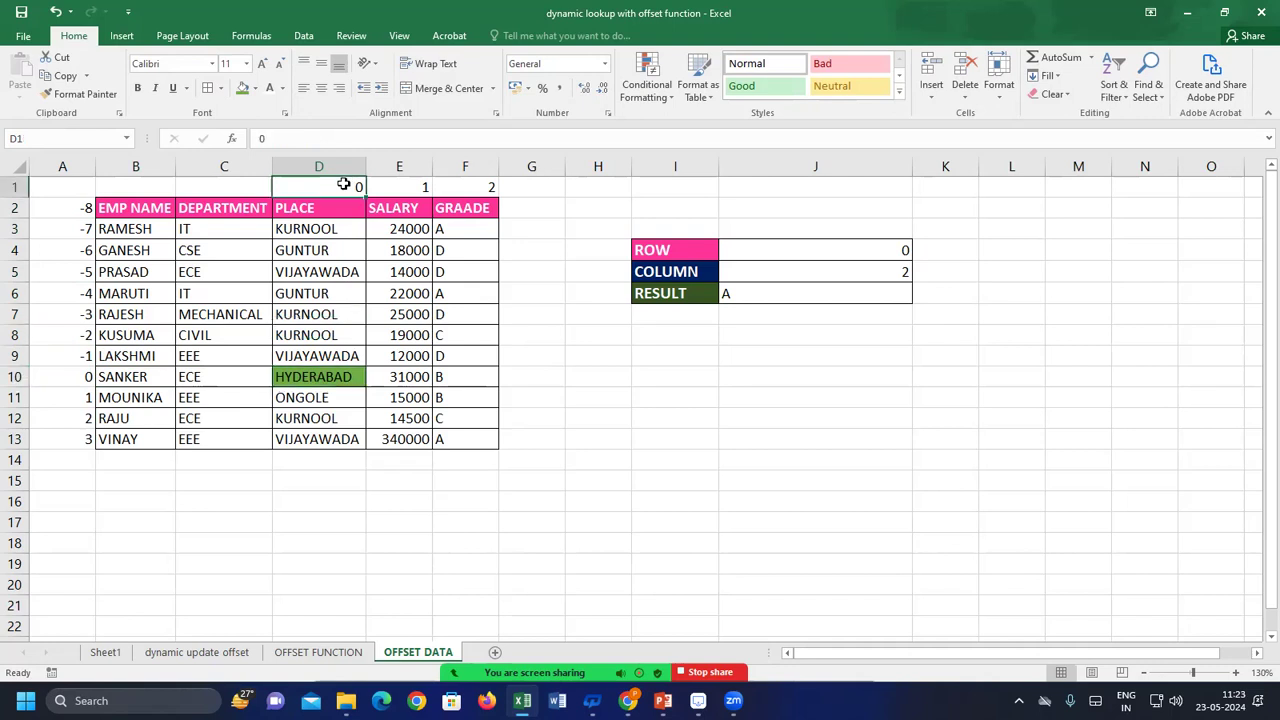
{"action": "left_click", "coordinate": [409, 188]}
{"action": "left_click", "coordinate": [487, 189]}
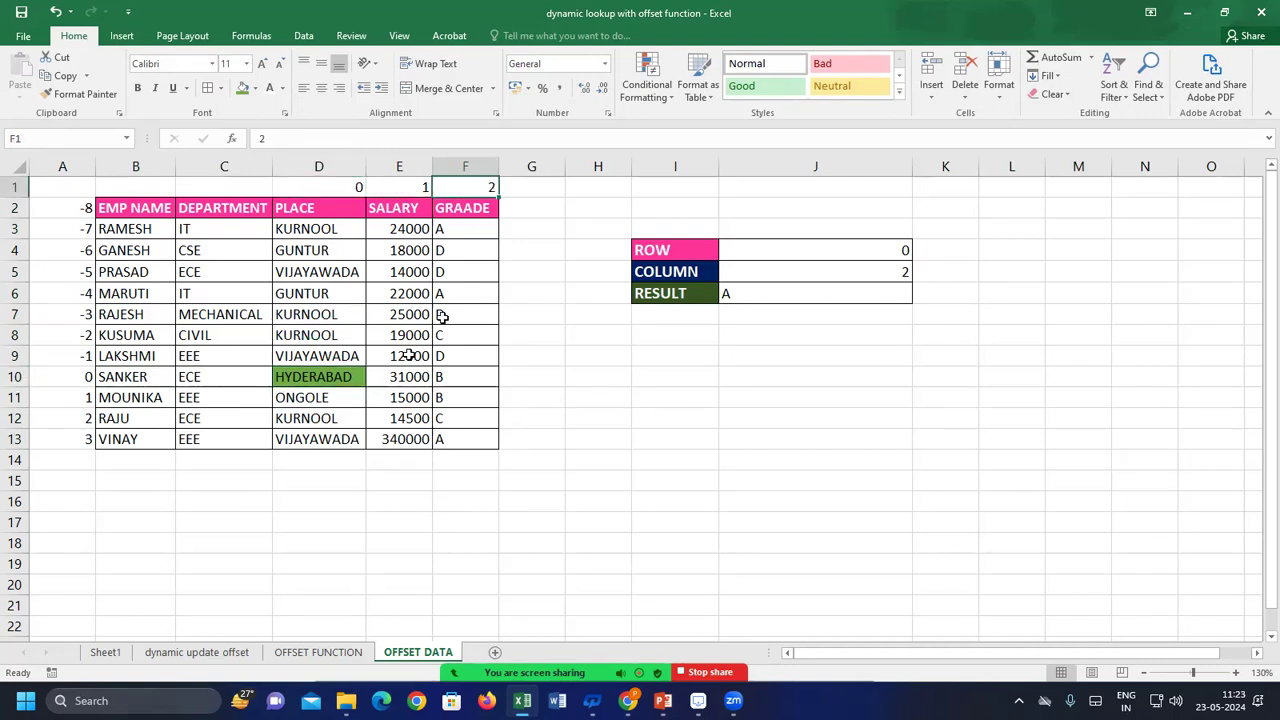
{"action": "left_click", "coordinate": [252, 189]}
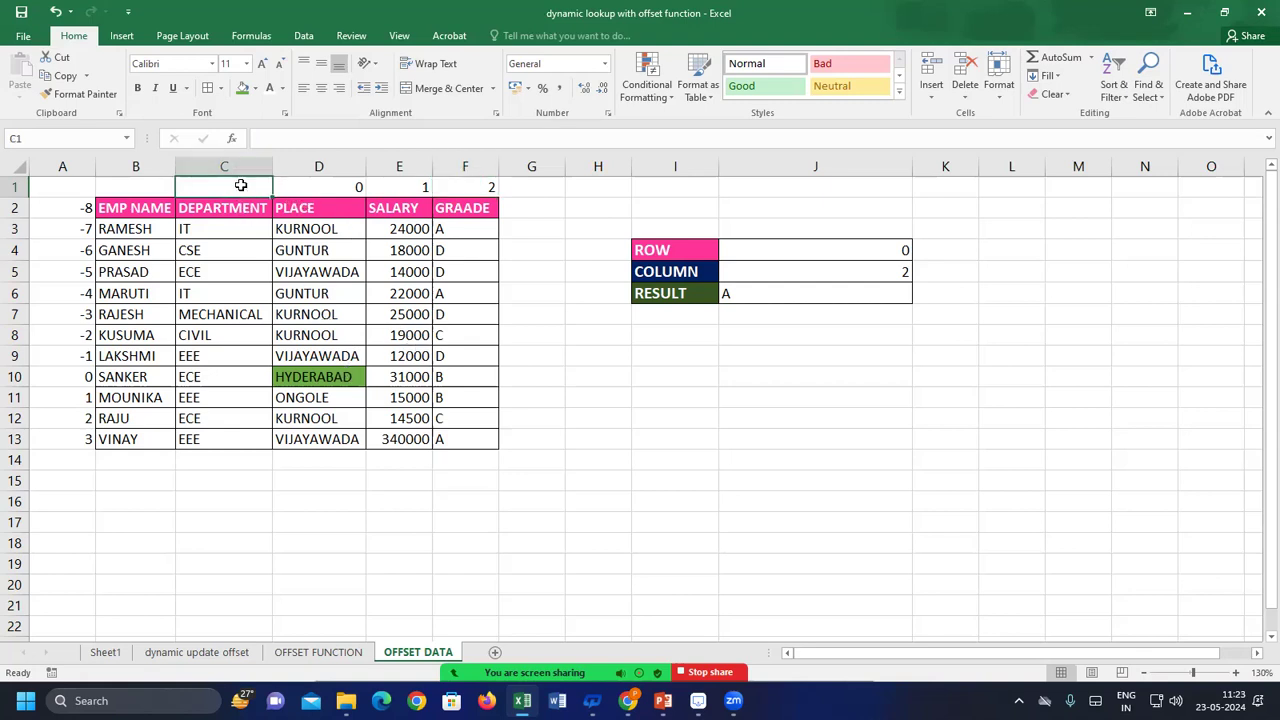
{"action": "type", "text": "-1"}
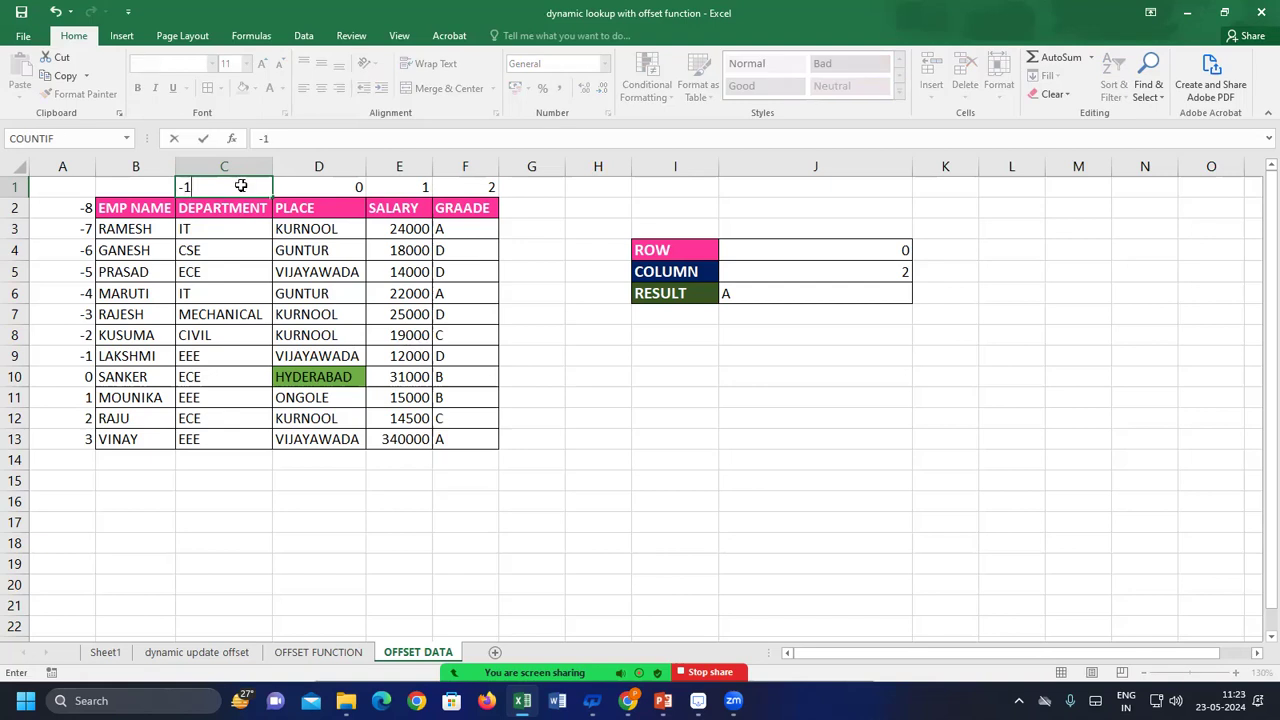
{"action": "key", "text": "Left"}
{"action": "type", "text": "-"}
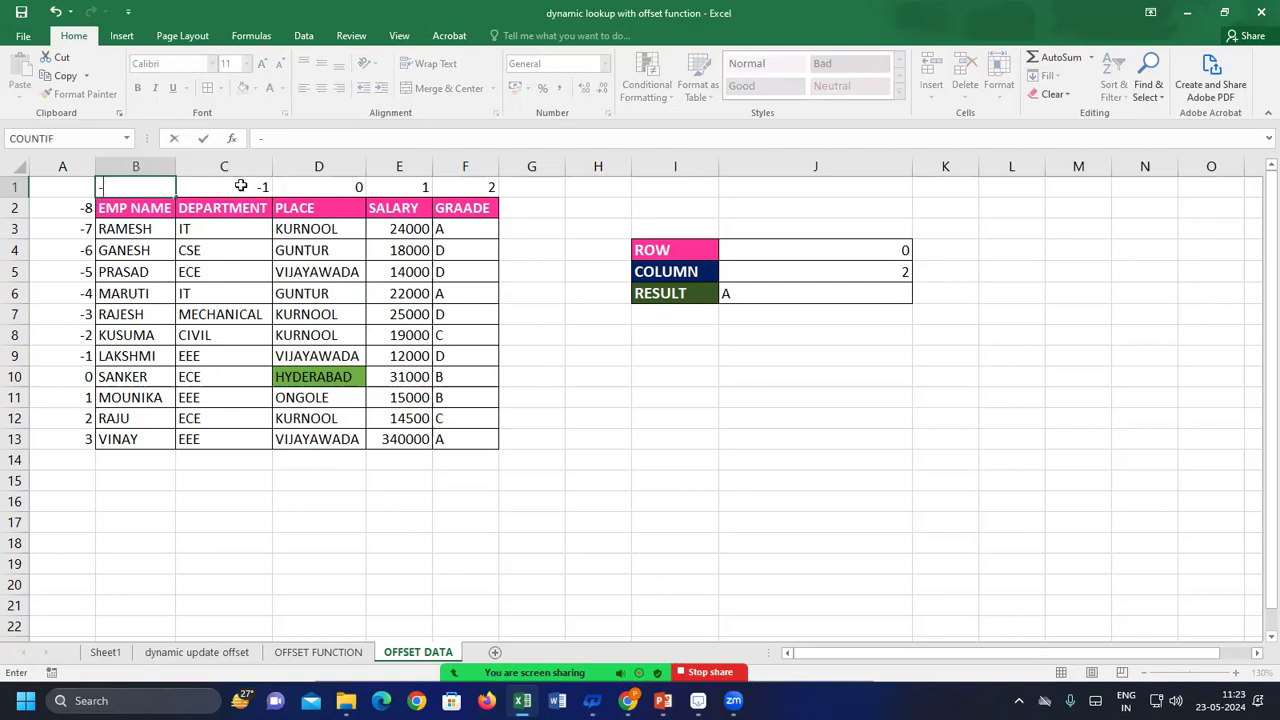
{"action": "type", "text": "2"}
{"action": "key", "text": "Left"}
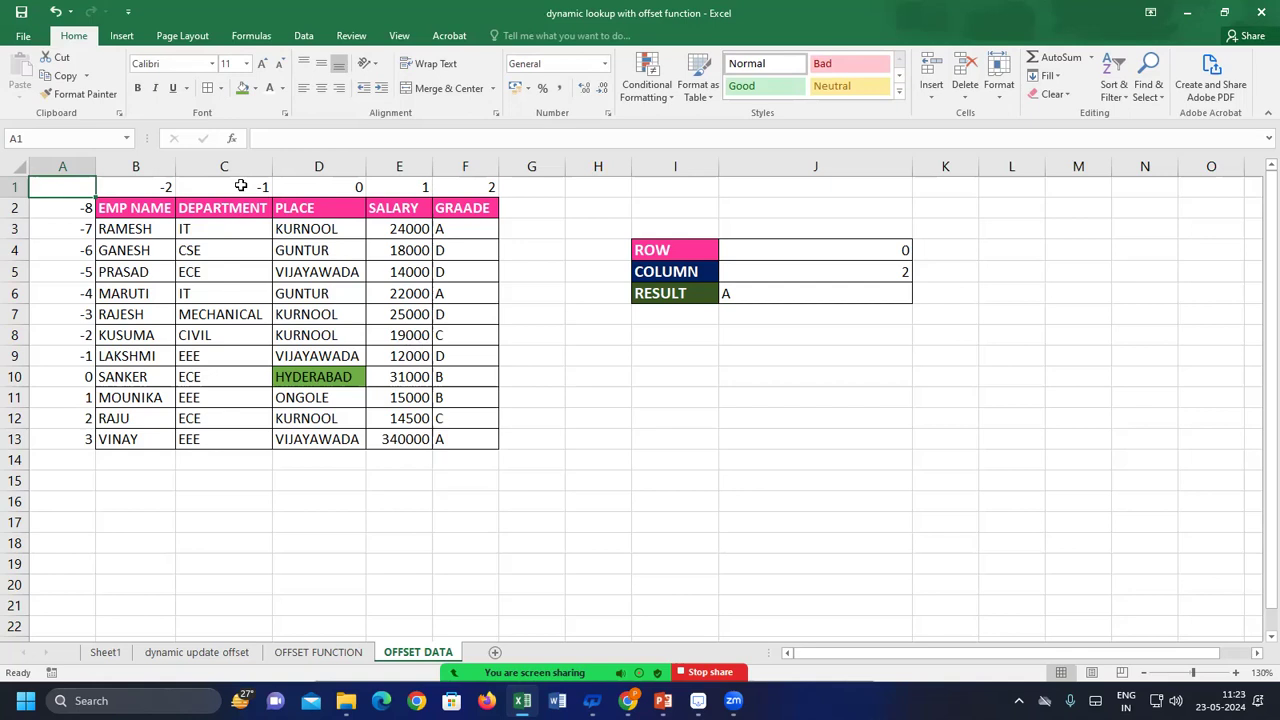
{"action": "left_click", "coordinate": [362, 377]}
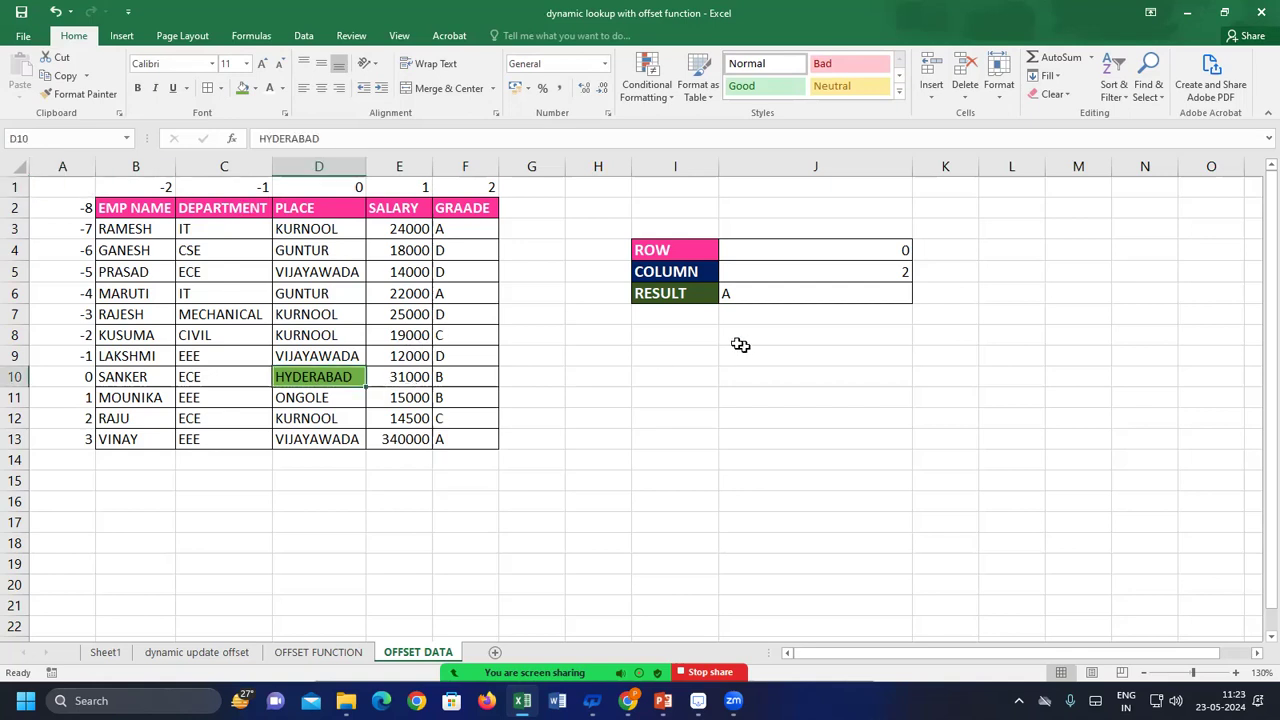
{"action": "left_click", "coordinate": [815, 293]}
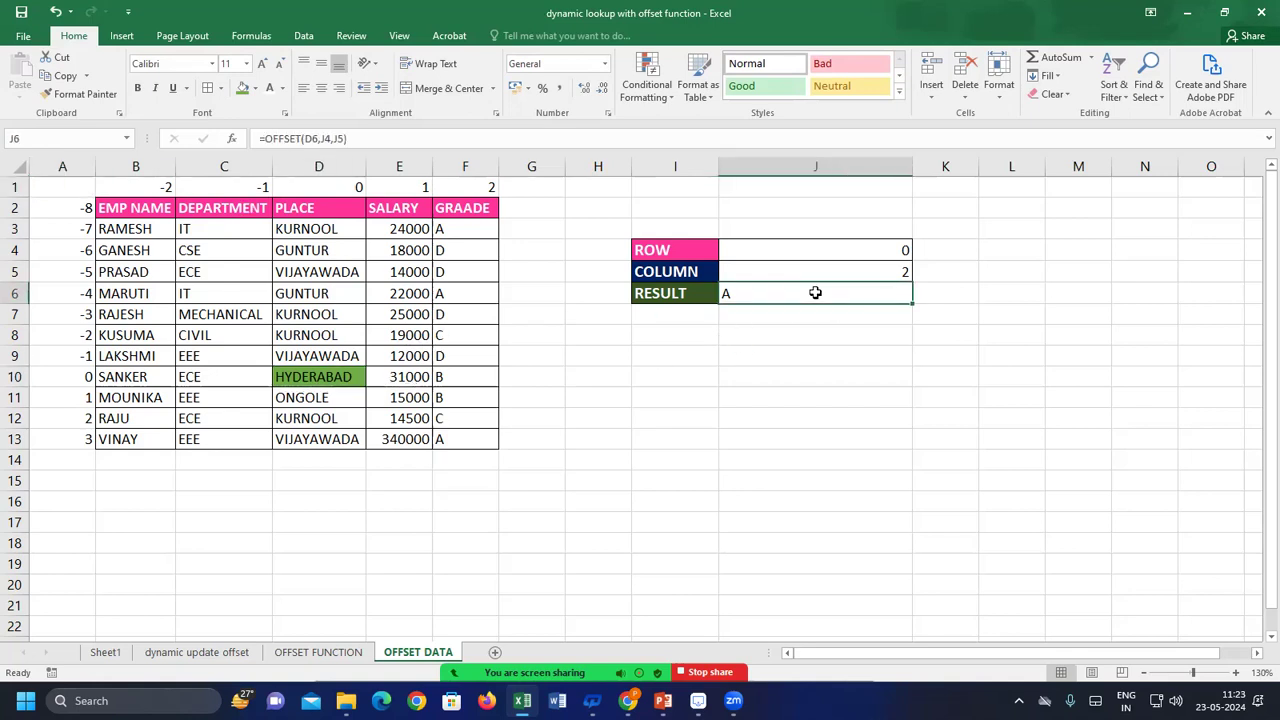
{"action": "left_click", "coordinate": [350, 376]}
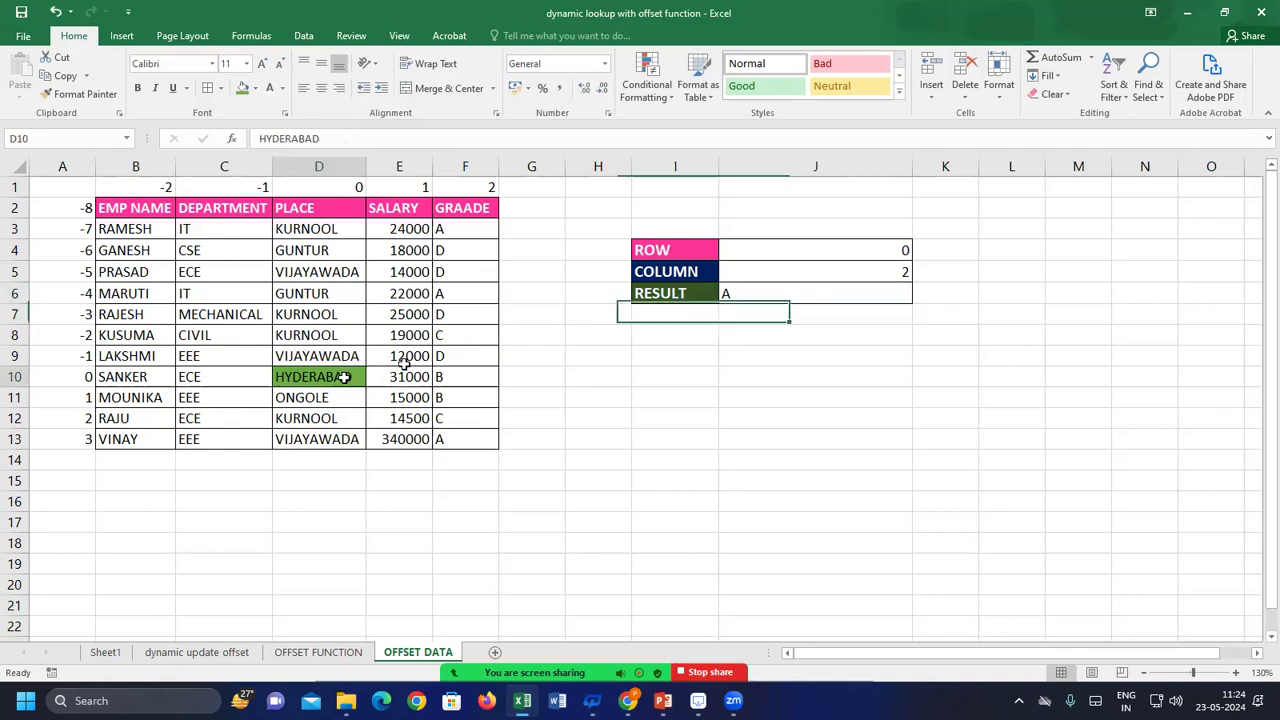
{"action": "left_click", "coordinate": [806, 274]}
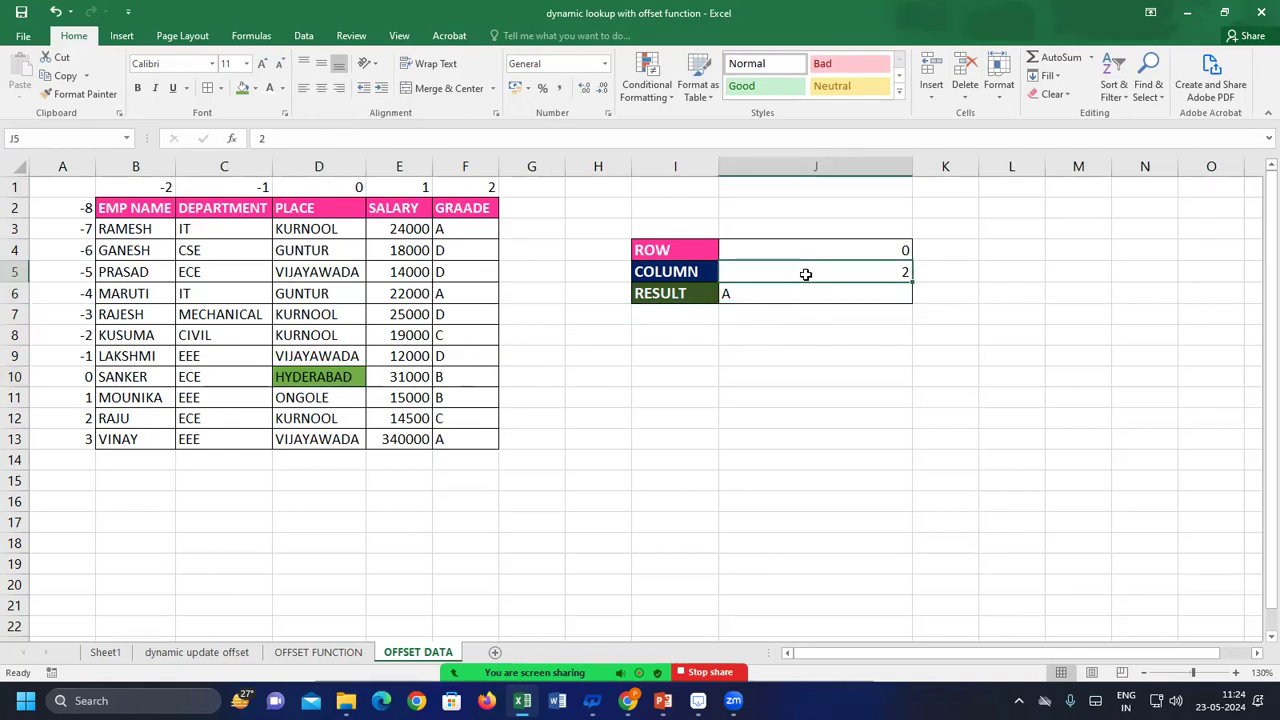
{"action": "left_click", "coordinate": [307, 380]}
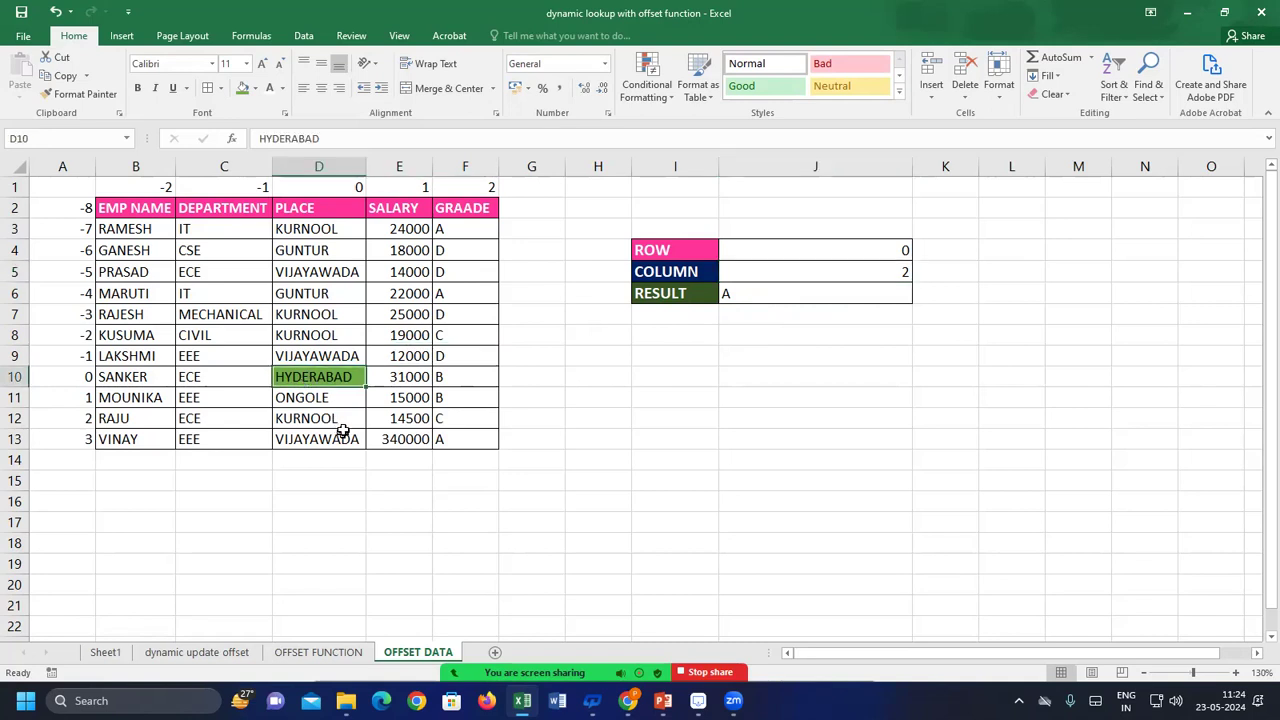
Try =OFFSET(D10,J4,0) as the result formula in J6, and clear the cell again
{"action": "left_click", "coordinate": [793, 300]}
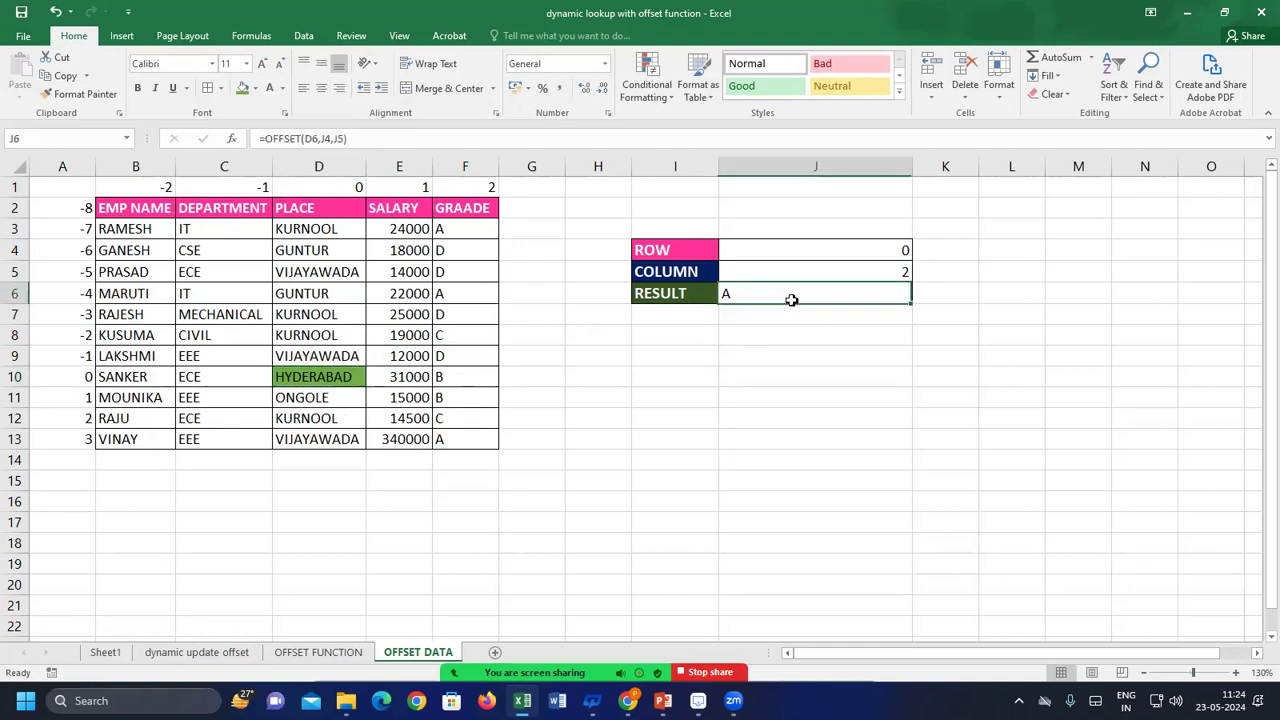
{"action": "type", "text": "=OFFSET("}
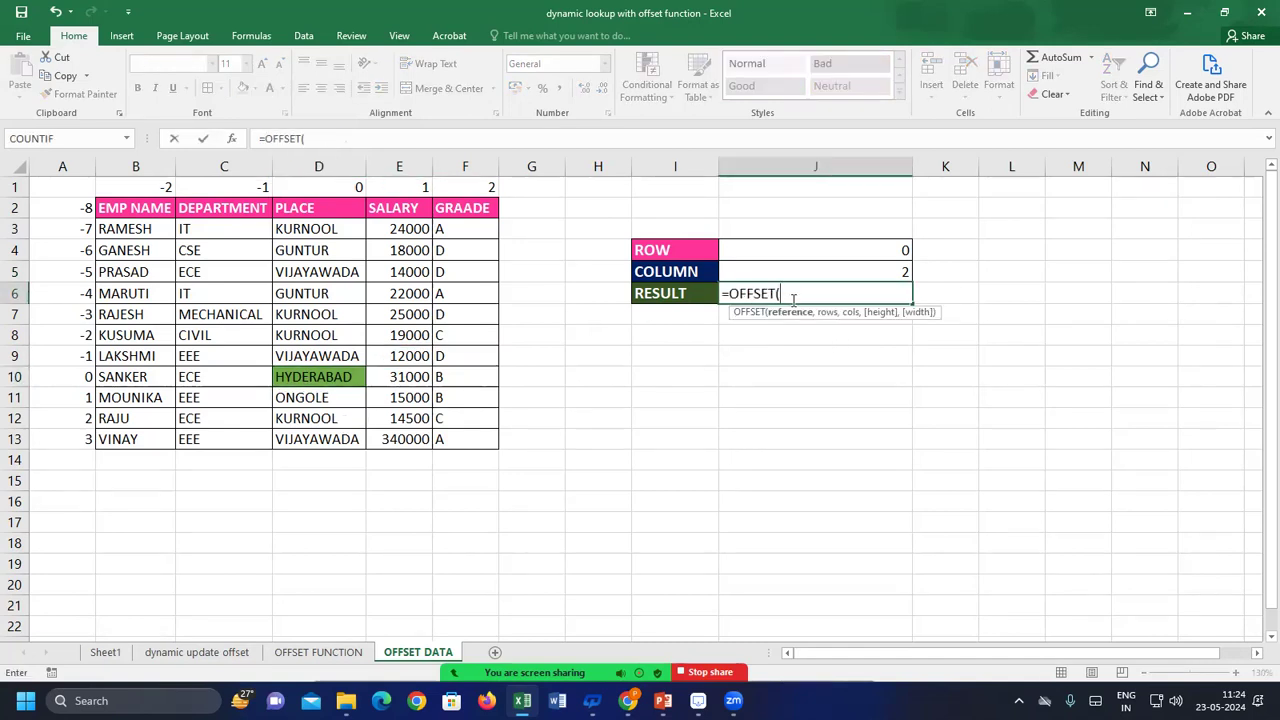
{"action": "left_click", "coordinate": [340, 385]}
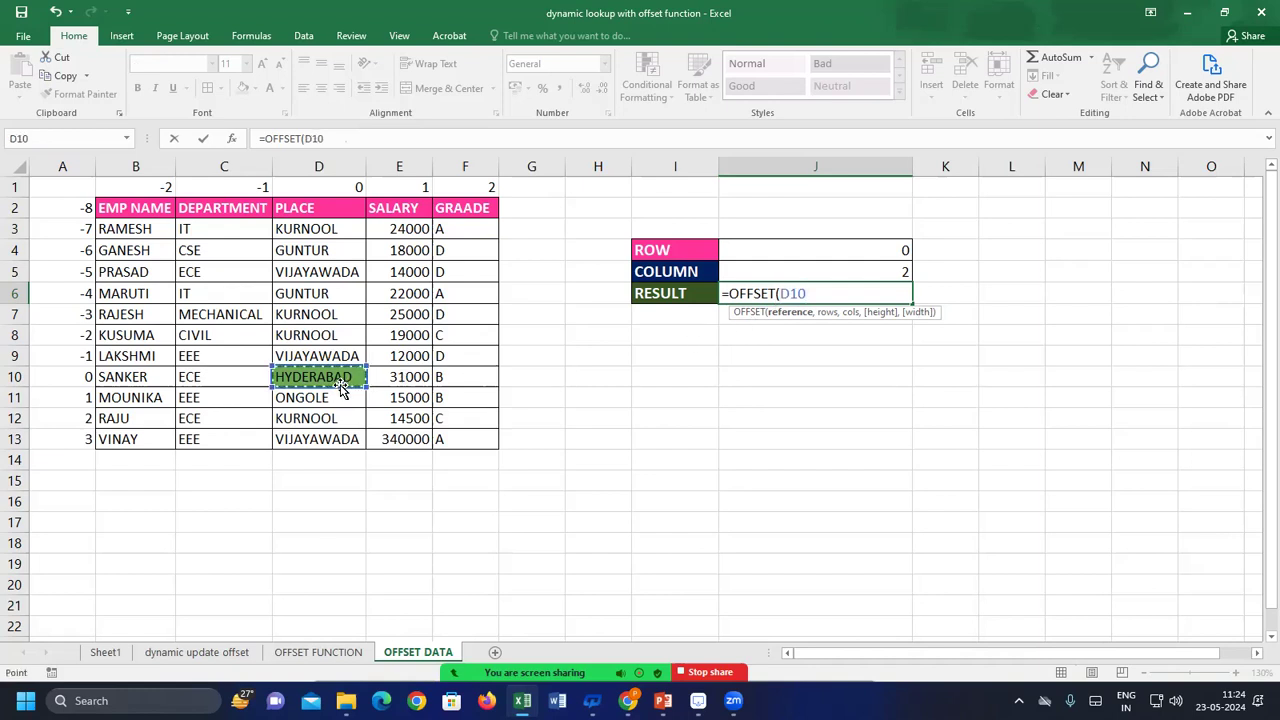
{"action": "type", "text": ","}
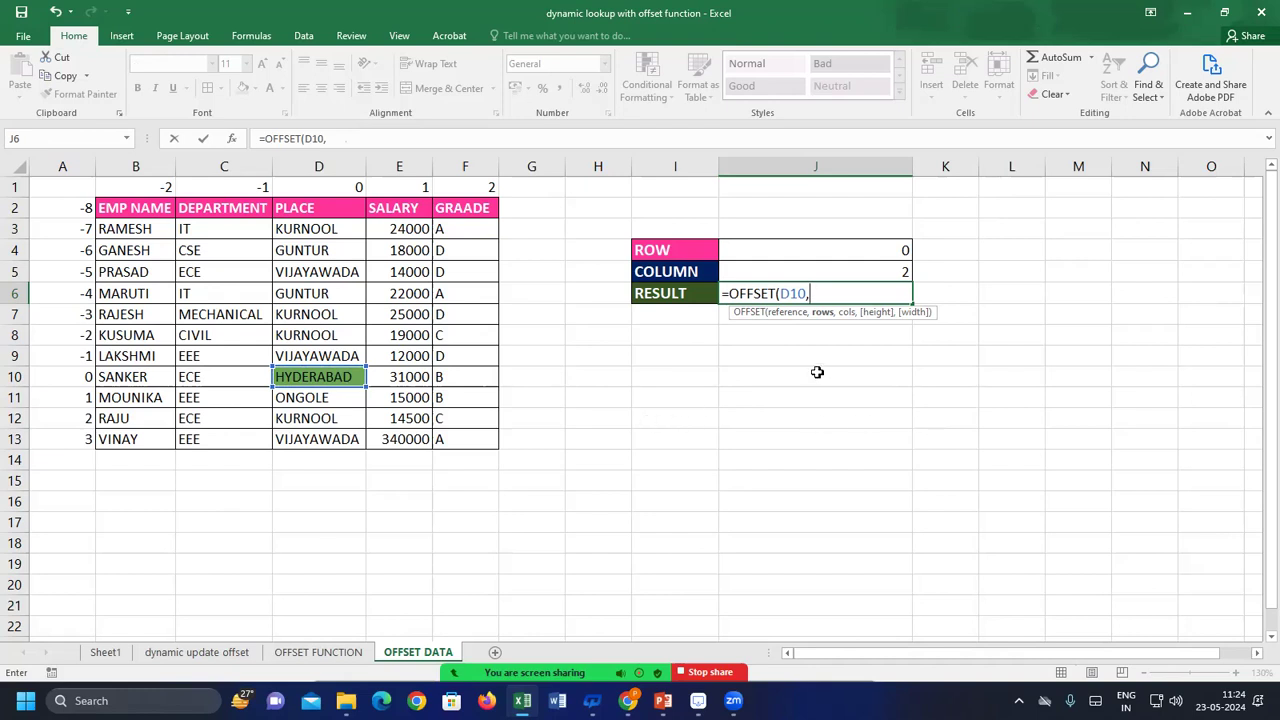
{"action": "left_click", "coordinate": [845, 252]}
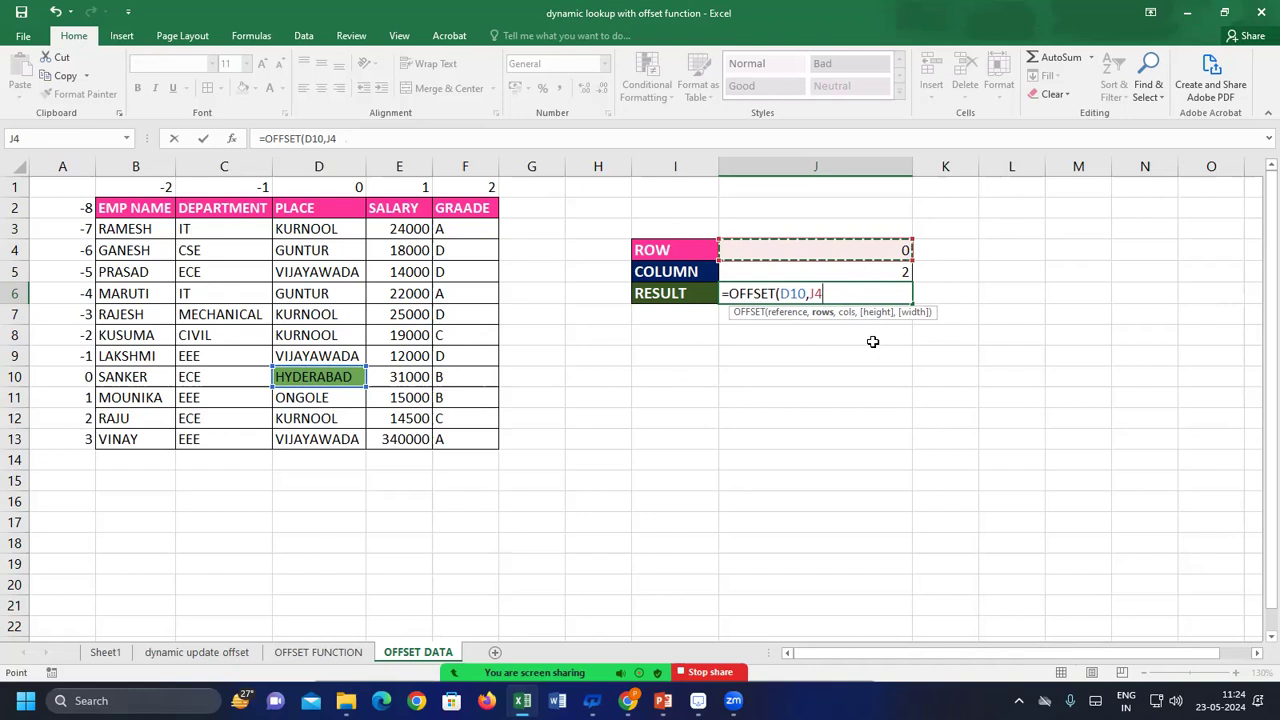
{"action": "type", "text": ","}
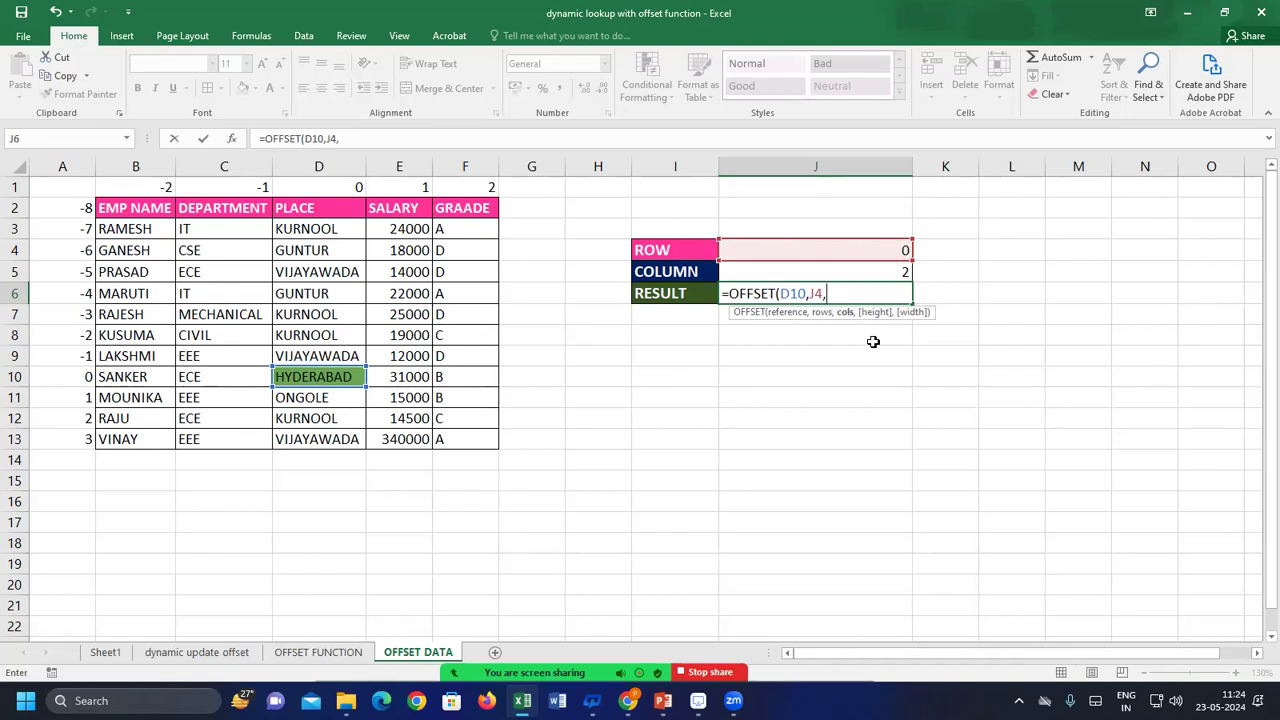
{"action": "type", "text": "0)"}
{"action": "key", "text": "Return"}
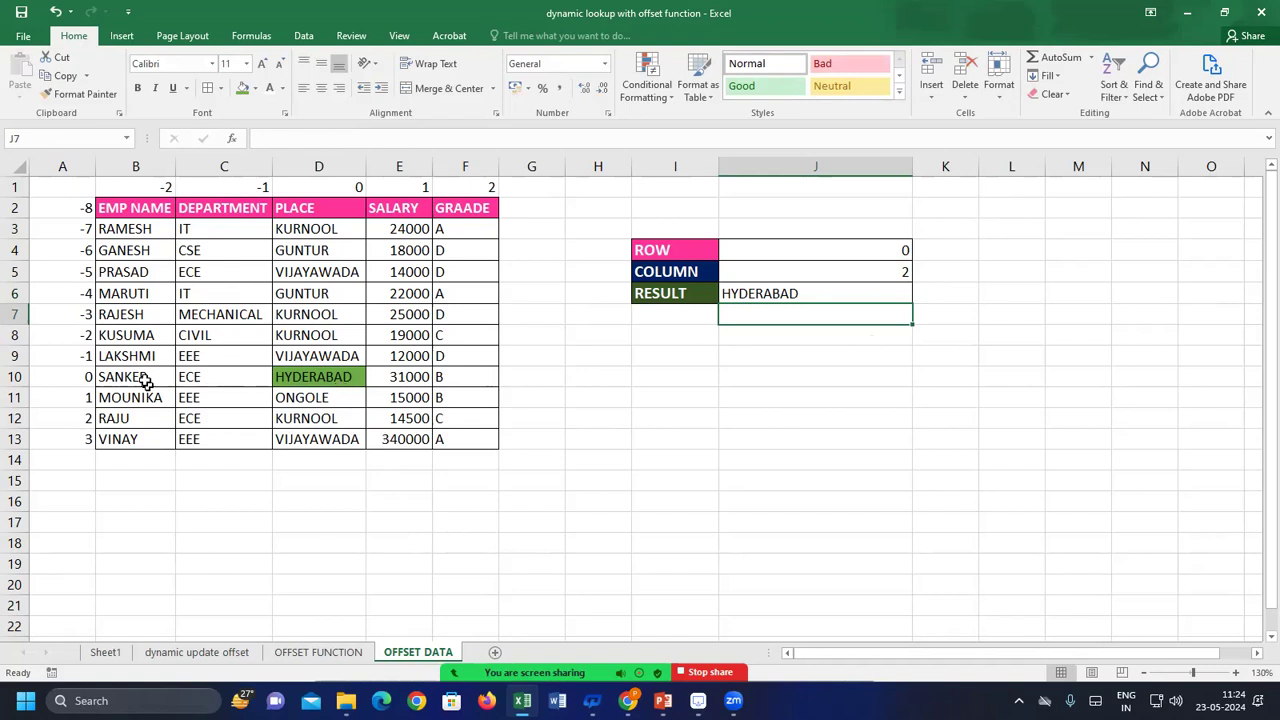
{"action": "left_click", "coordinate": [784, 293]}
{"action": "key", "text": "Delete"}
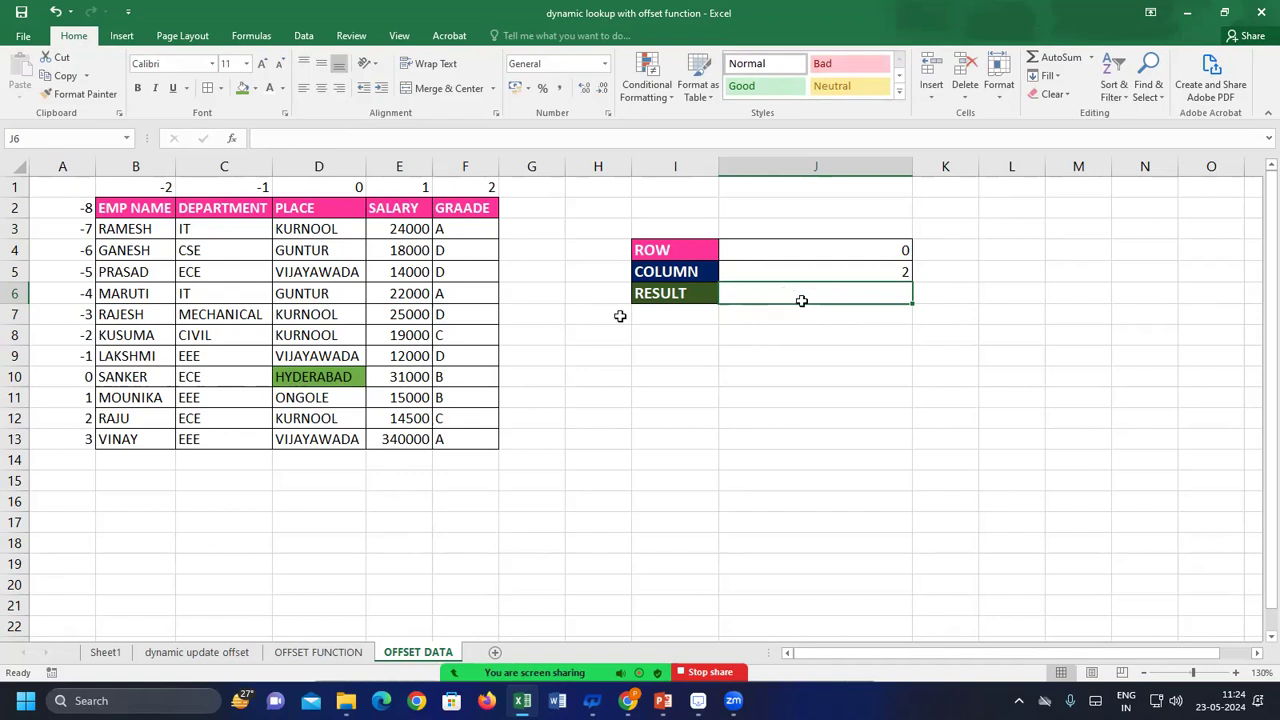
Move the reference highlight to B10 by removing the fill from D10 and filling B10 with standard orange
{"action": "left_click", "coordinate": [140, 377]}
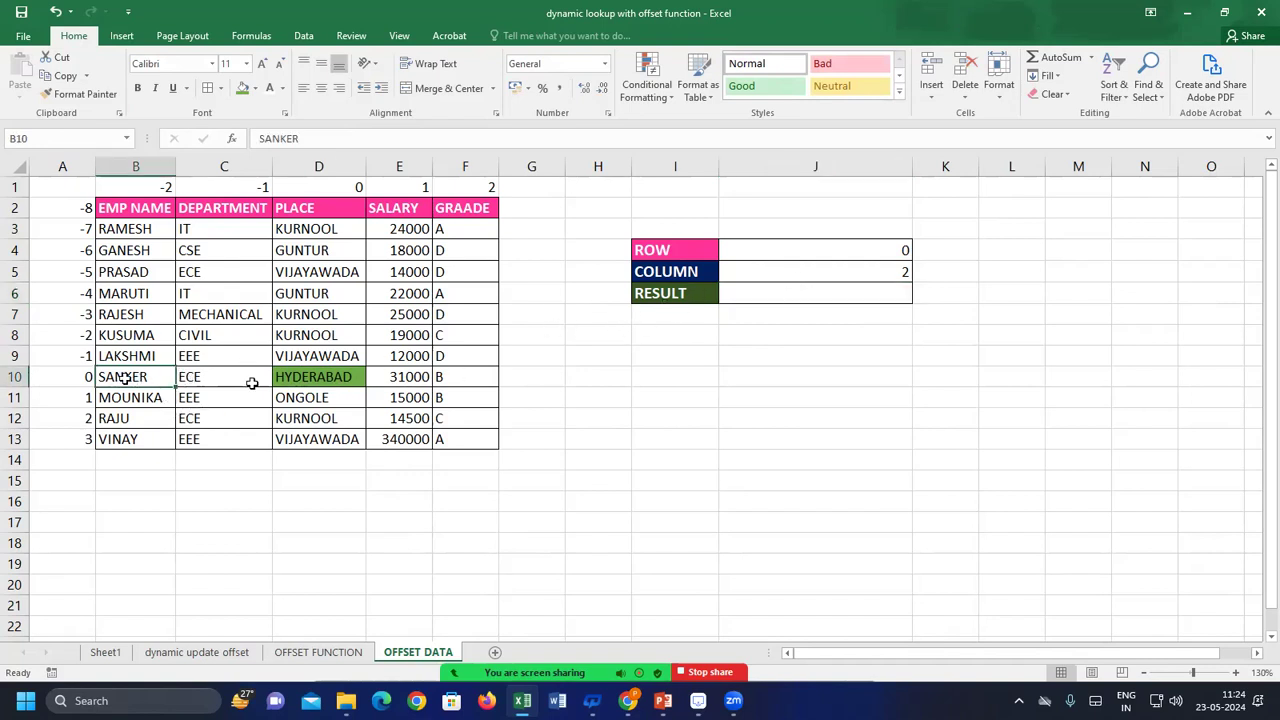
{"action": "left_click", "coordinate": [308, 377]}
{"action": "left_click", "coordinate": [255, 88]}
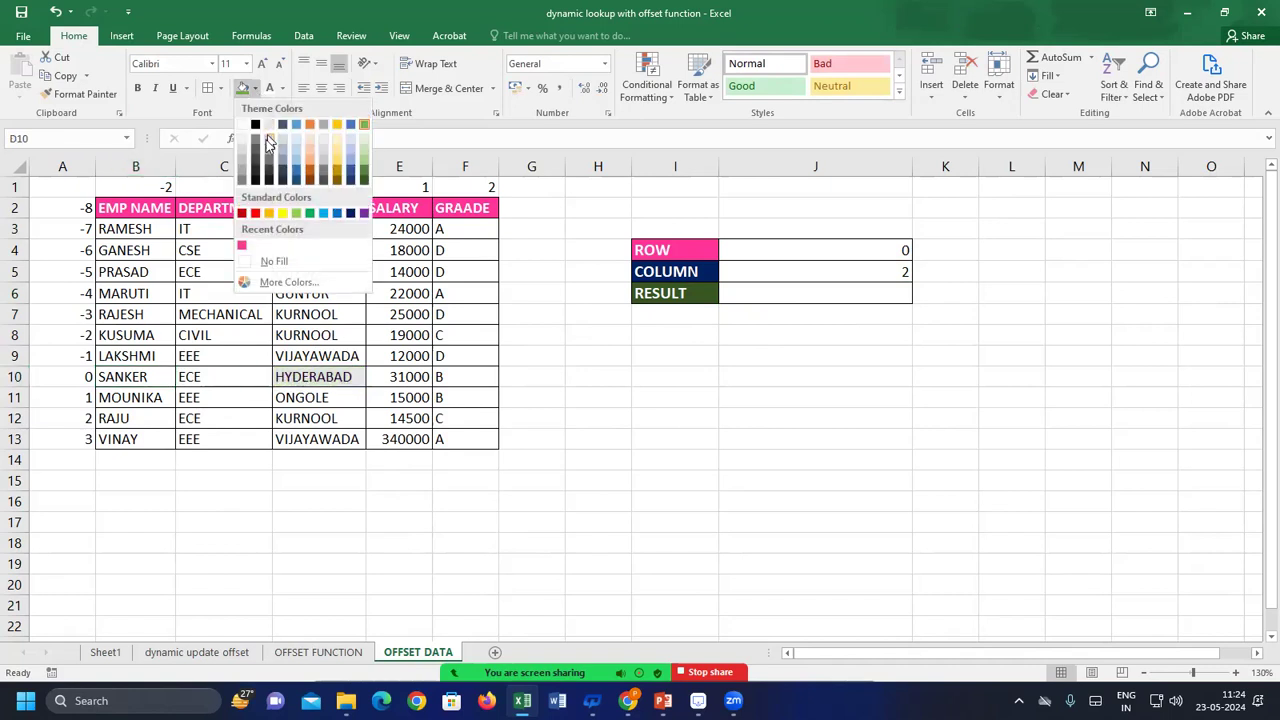
{"action": "left_click", "coordinate": [272, 261]}
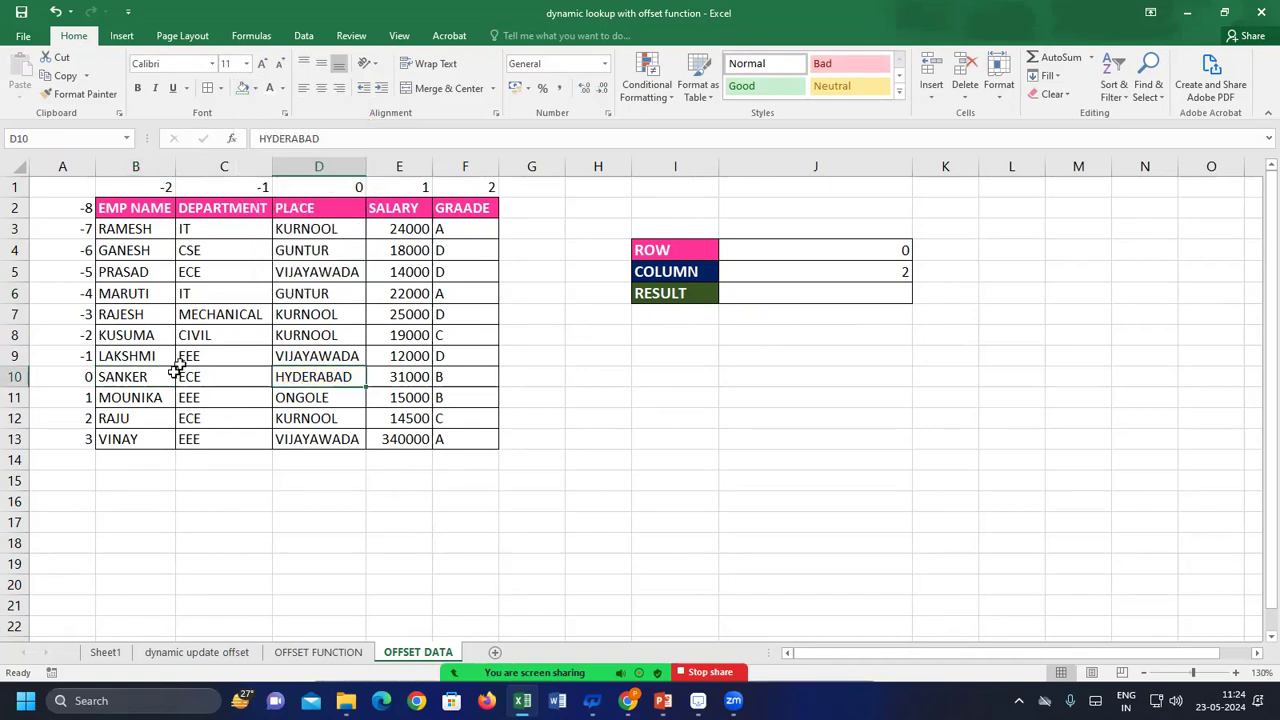
{"action": "left_click", "coordinate": [168, 376]}
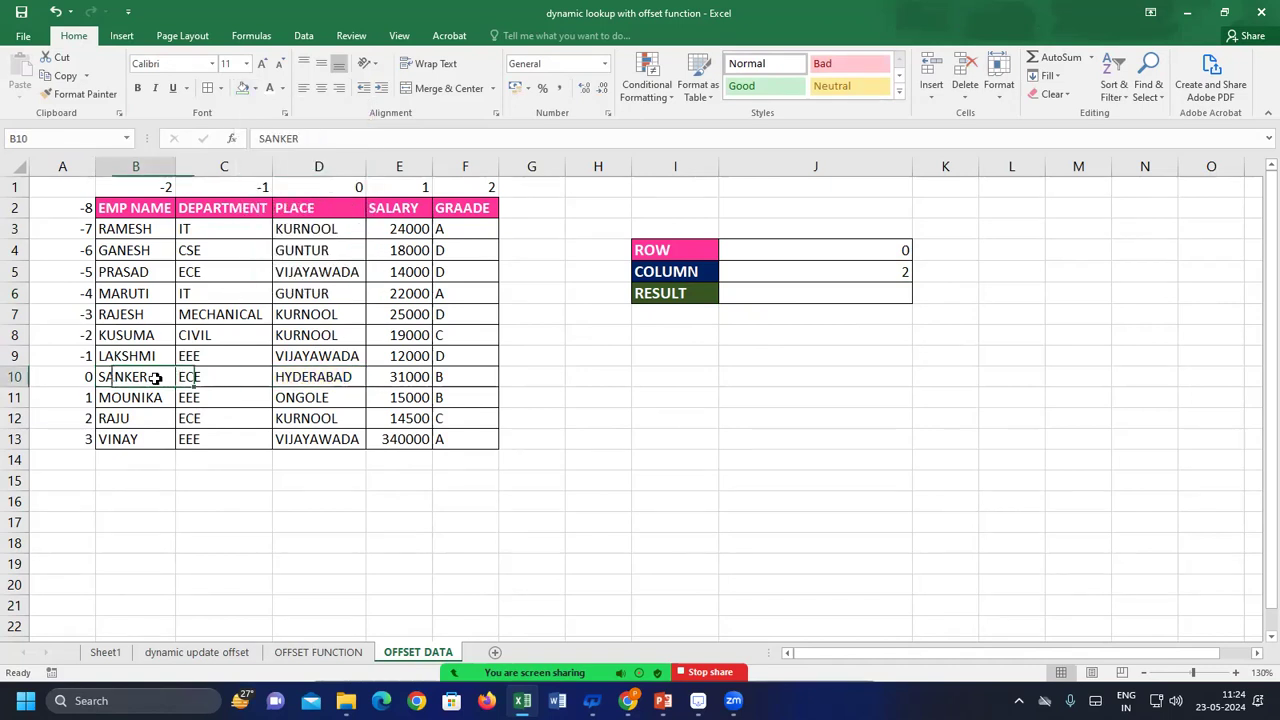
{"action": "left_click", "coordinate": [255, 88]}
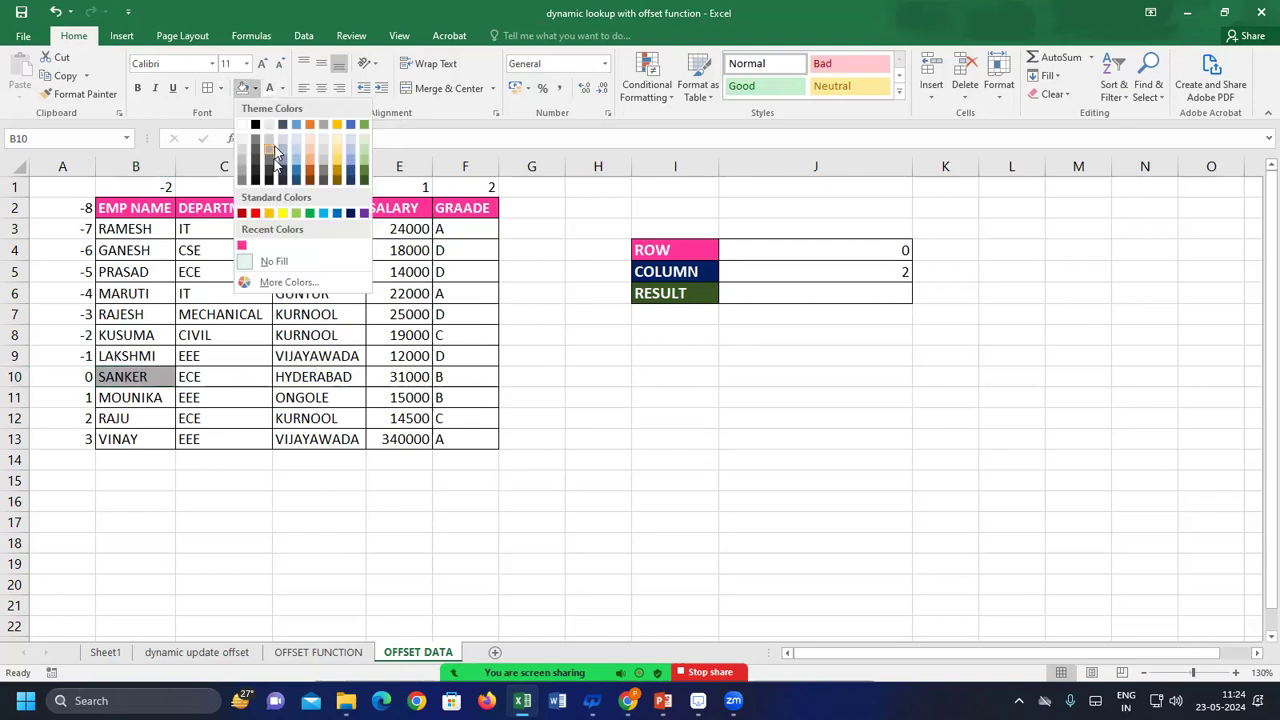
{"action": "left_click", "coordinate": [268, 213]}
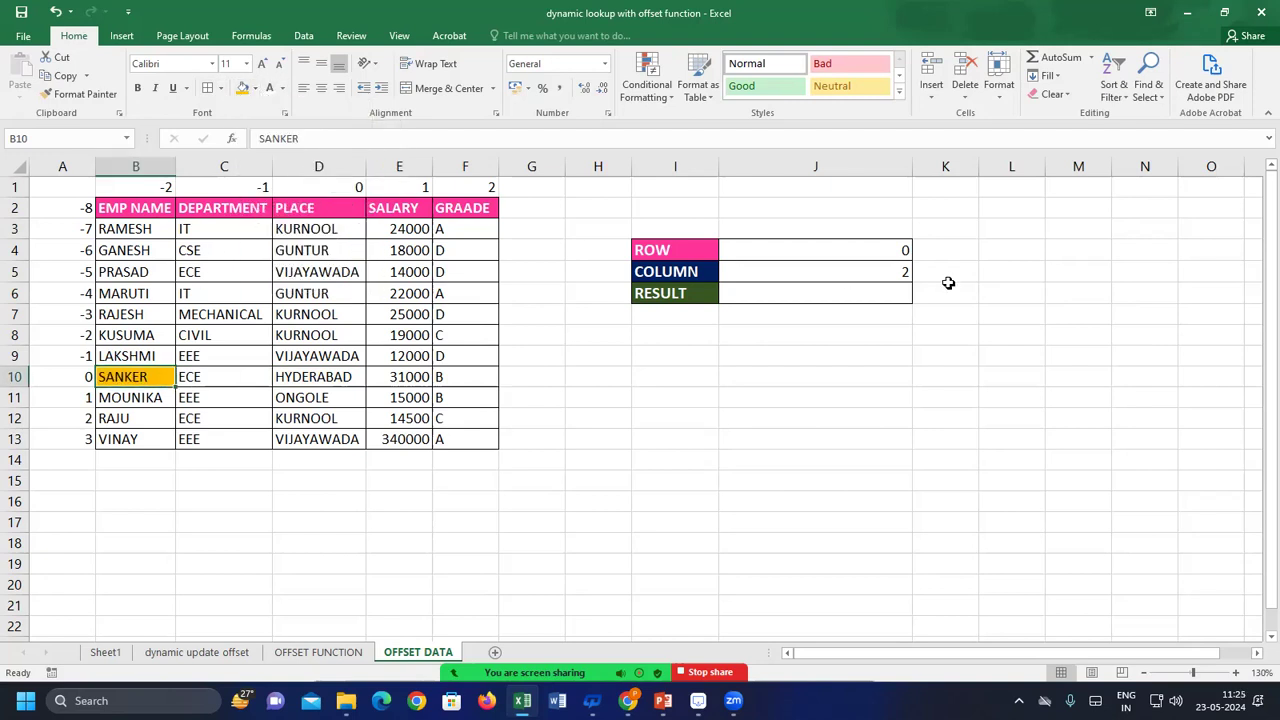
Renumber the column offsets above the table headers from 0 in B1 to 4 in F1
{"action": "left_click", "coordinate": [80, 375]}
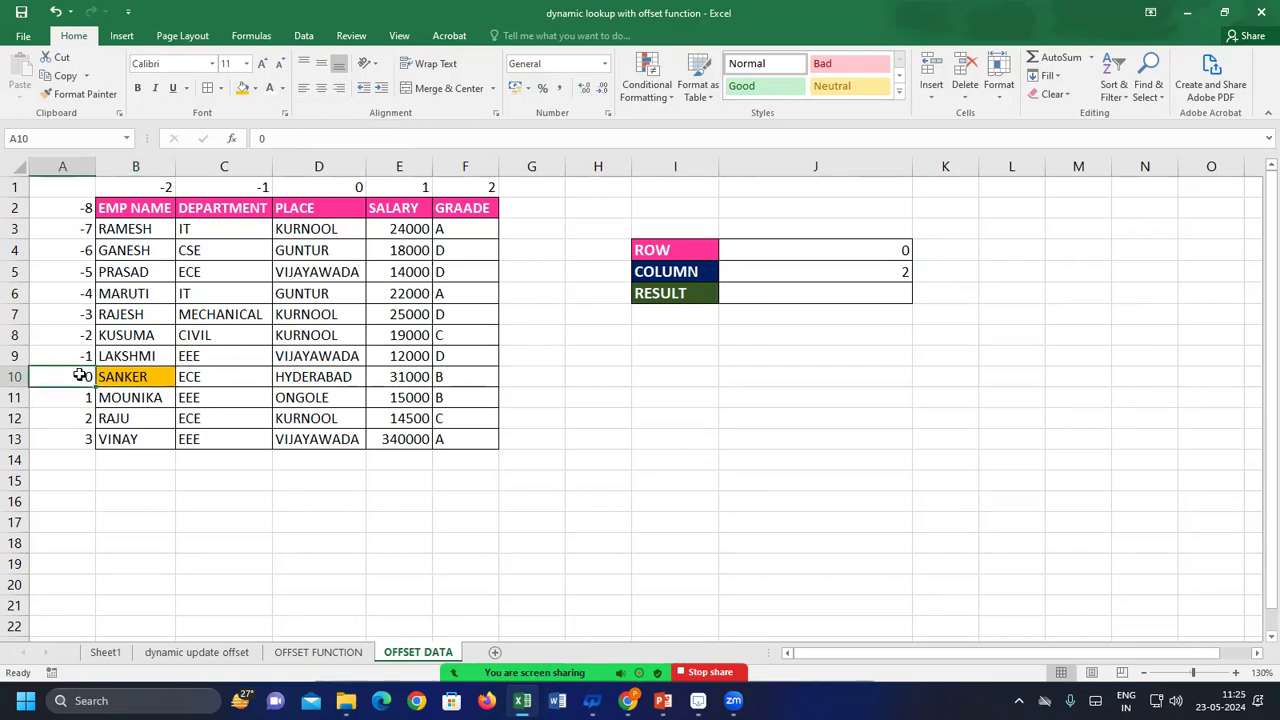
{"action": "left_click", "coordinate": [150, 375]}
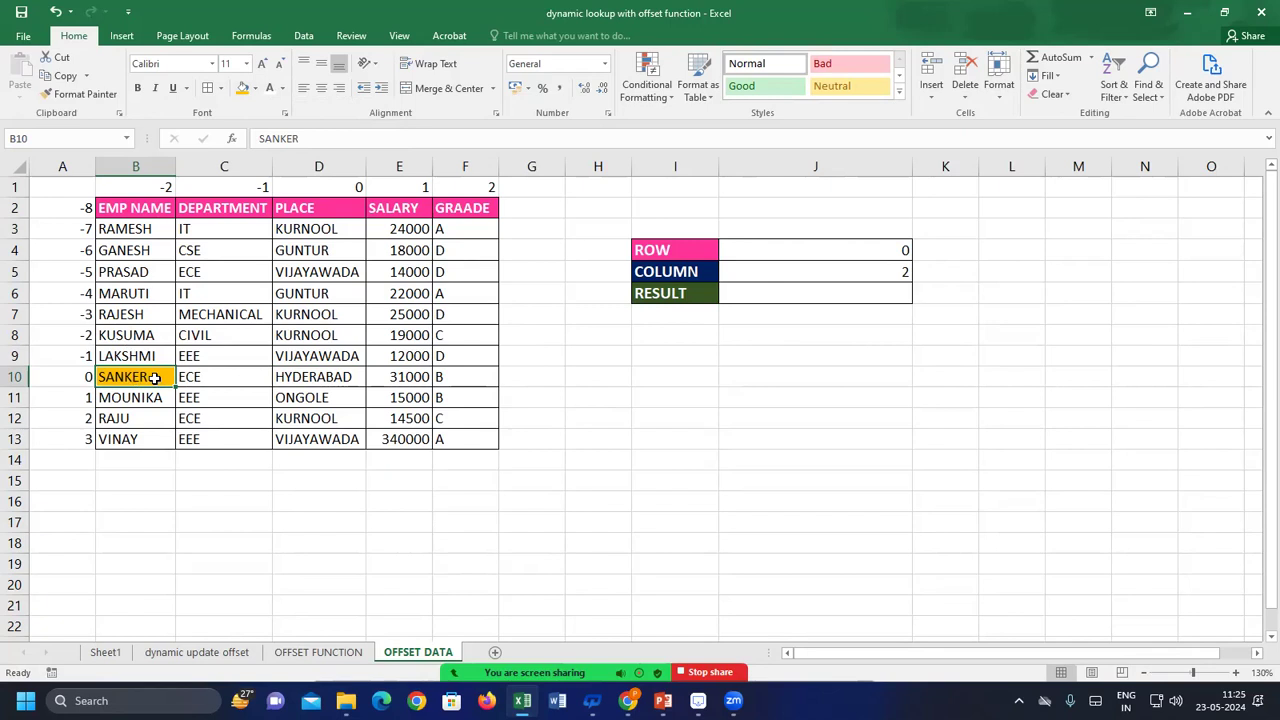
{"action": "left_click", "coordinate": [160, 189]}
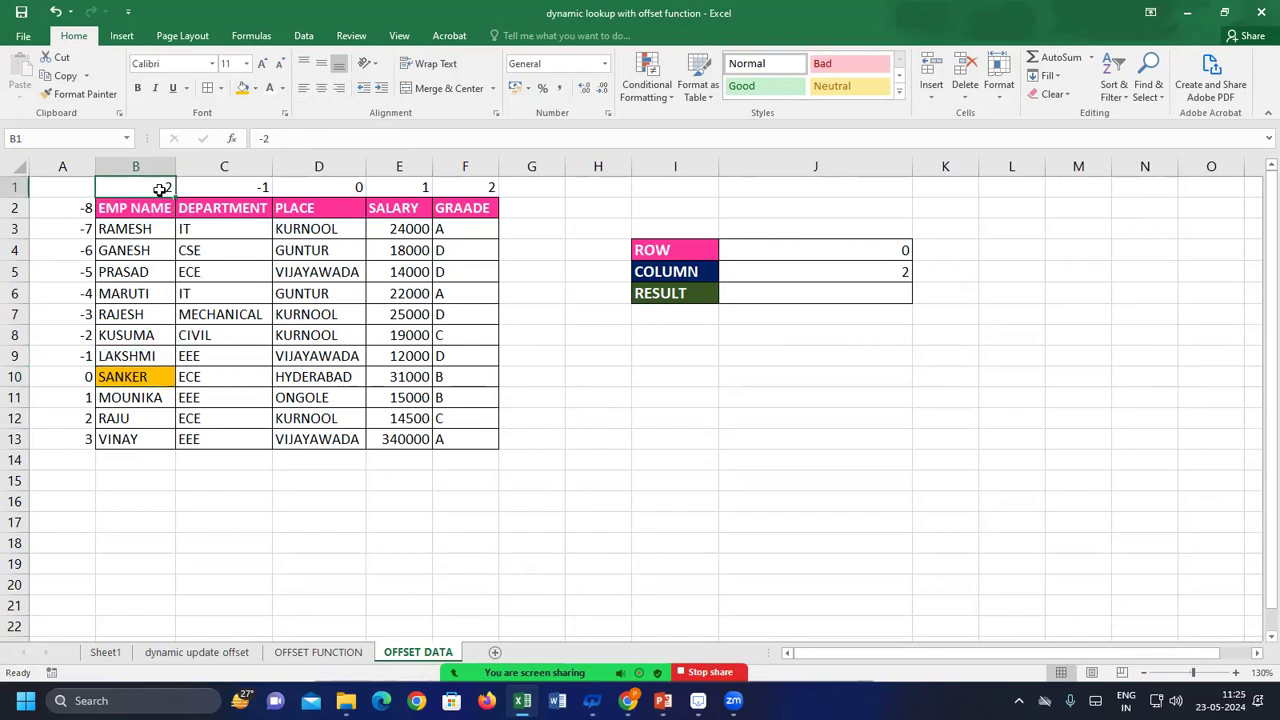
{"action": "key", "text": "BackSpace"}
{"action": "type", "text": "0"}
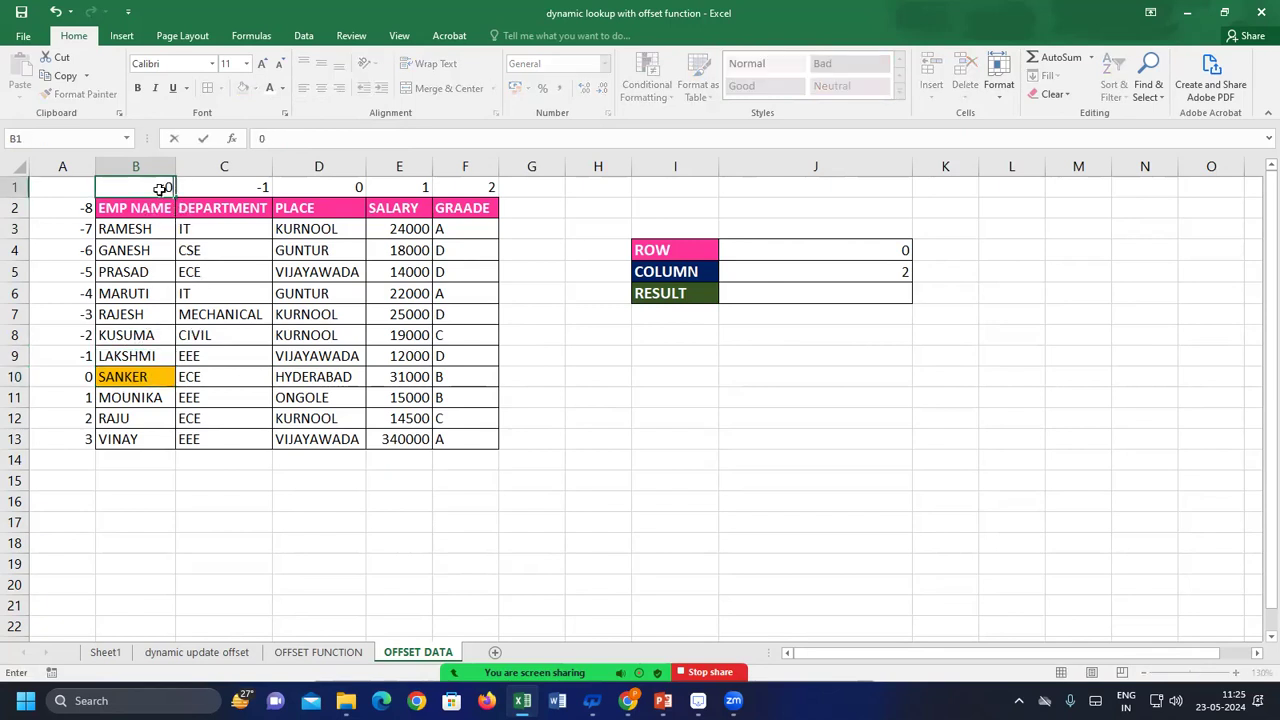
{"action": "key", "text": "Right"}
{"action": "key", "text": "BackSpace"}
{"action": "type", "text": "1"}
{"action": "key", "text": "Right"}
{"action": "key", "text": "BackSpace"}
{"action": "type", "text": "2"}
{"action": "key", "text": "Right"}
{"action": "key", "text": "BackSpace"}
{"action": "type", "text": "3"}
{"action": "key", "text": "Right"}
{"action": "key", "text": "BackSpace"}
{"action": "type", "text": "4"}
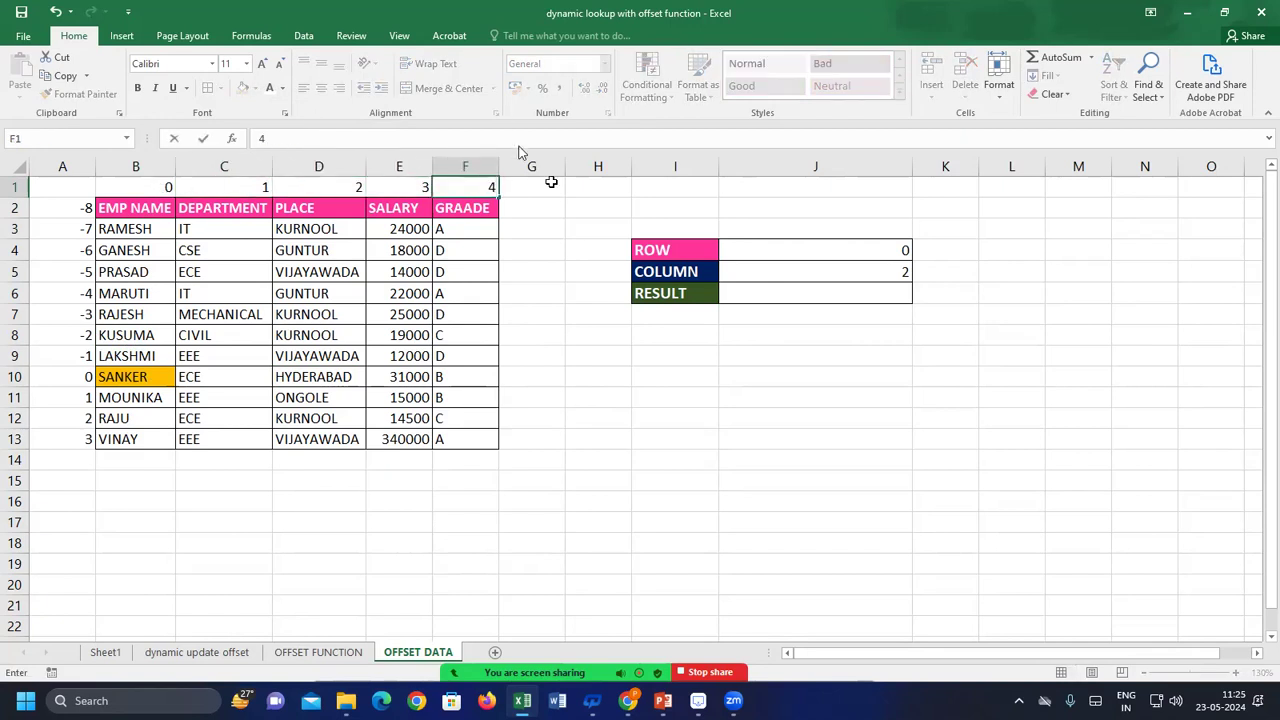
{"action": "left_click", "coordinate": [120, 376]}
Enter the result formula =OFFSET(B10,J4,J5) in J6, using B10 as reference with the ROW and COLUMN inputs
{"action": "left_click", "coordinate": [305, 376]}
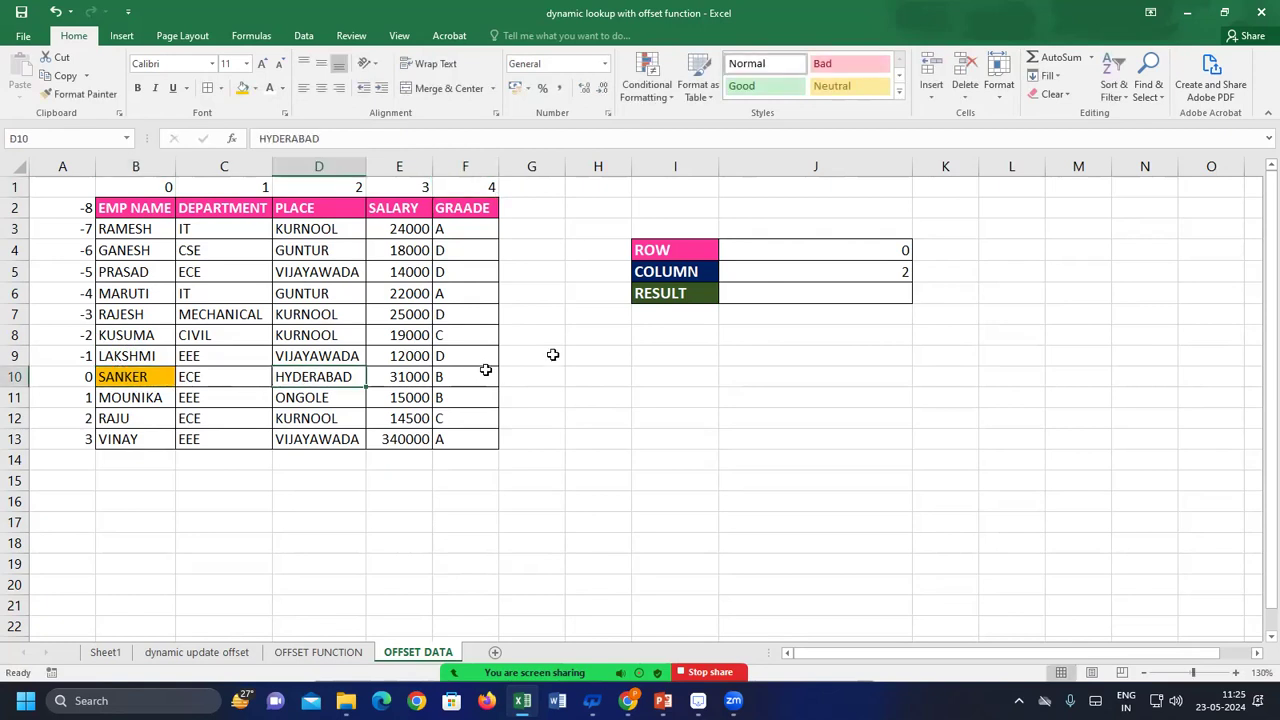
{"action": "left_click", "coordinate": [853, 266]}
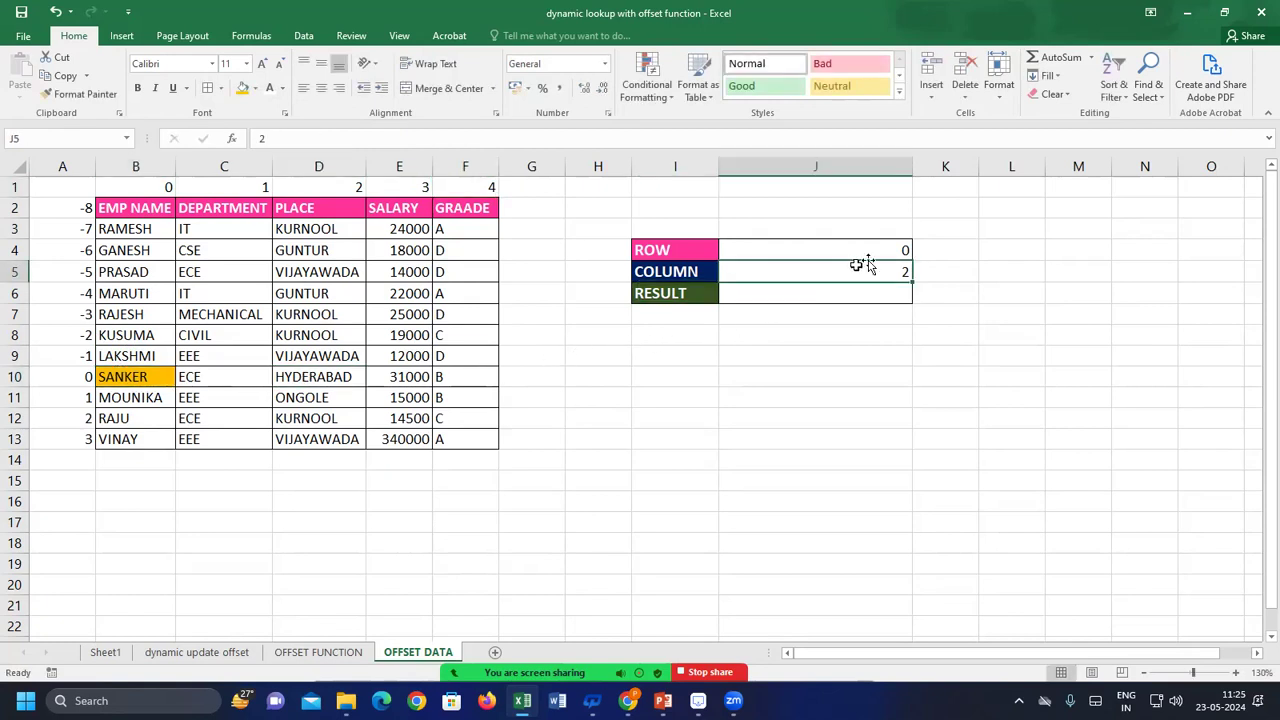
{"action": "left_click", "coordinate": [869, 245]}
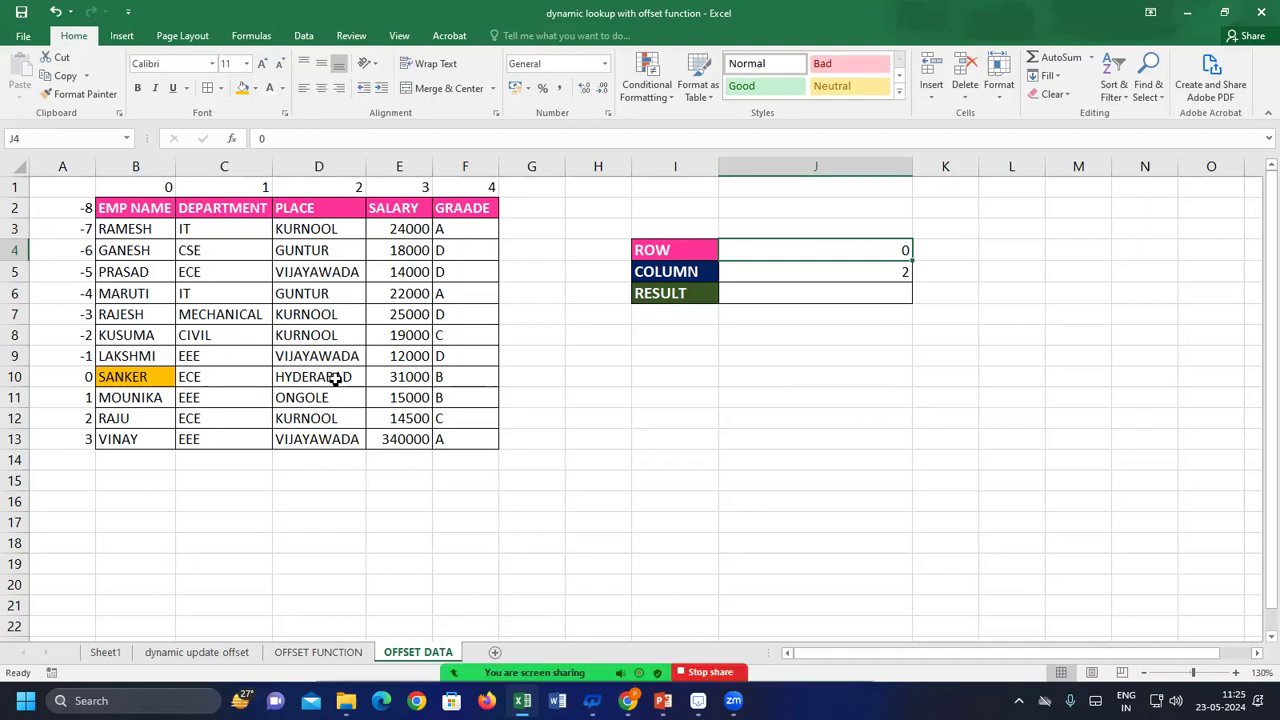
{"action": "left_click", "coordinate": [770, 291]}
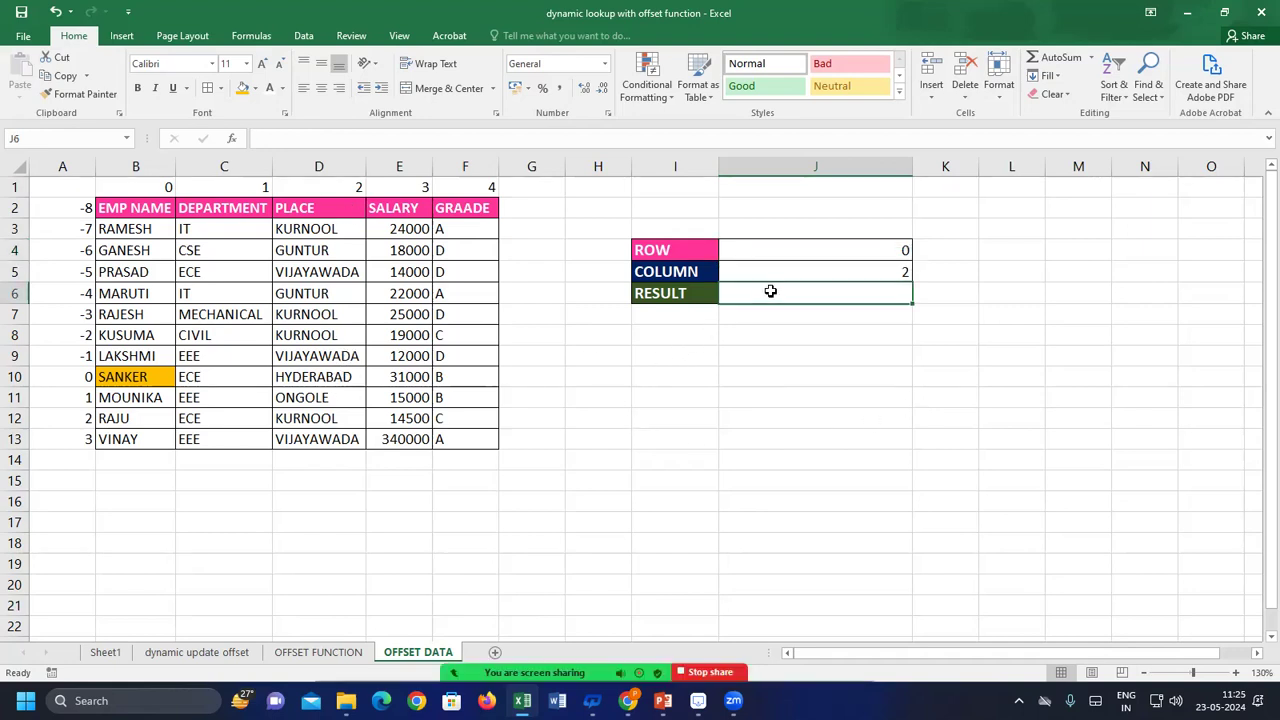
{"action": "type", "text": "="}
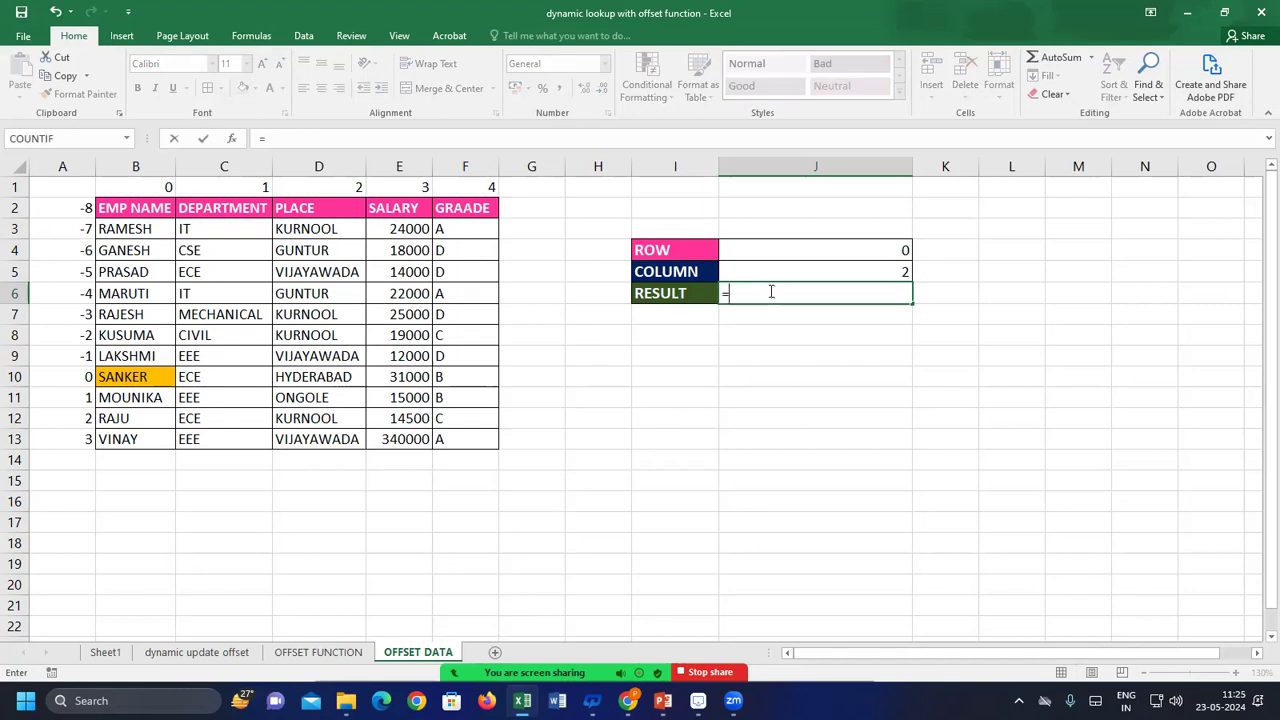
{"action": "type", "text": "OFFSE"}
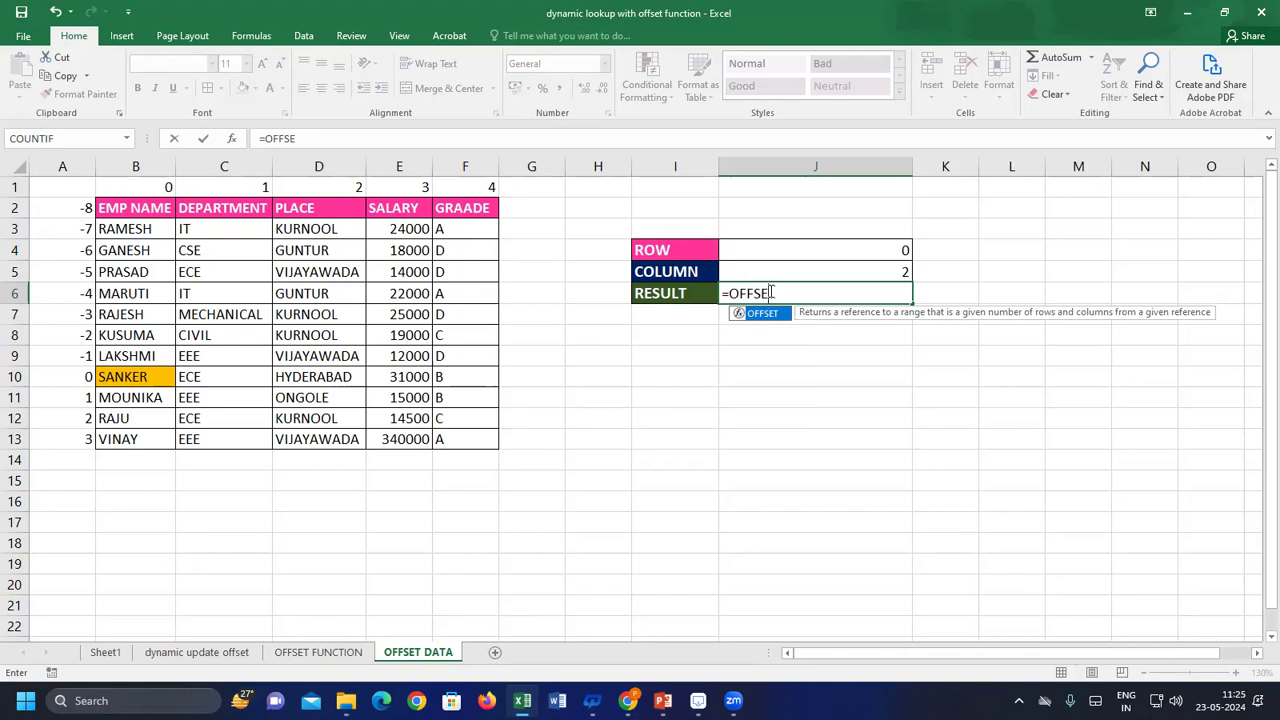
{"action": "type", "text": "T("}
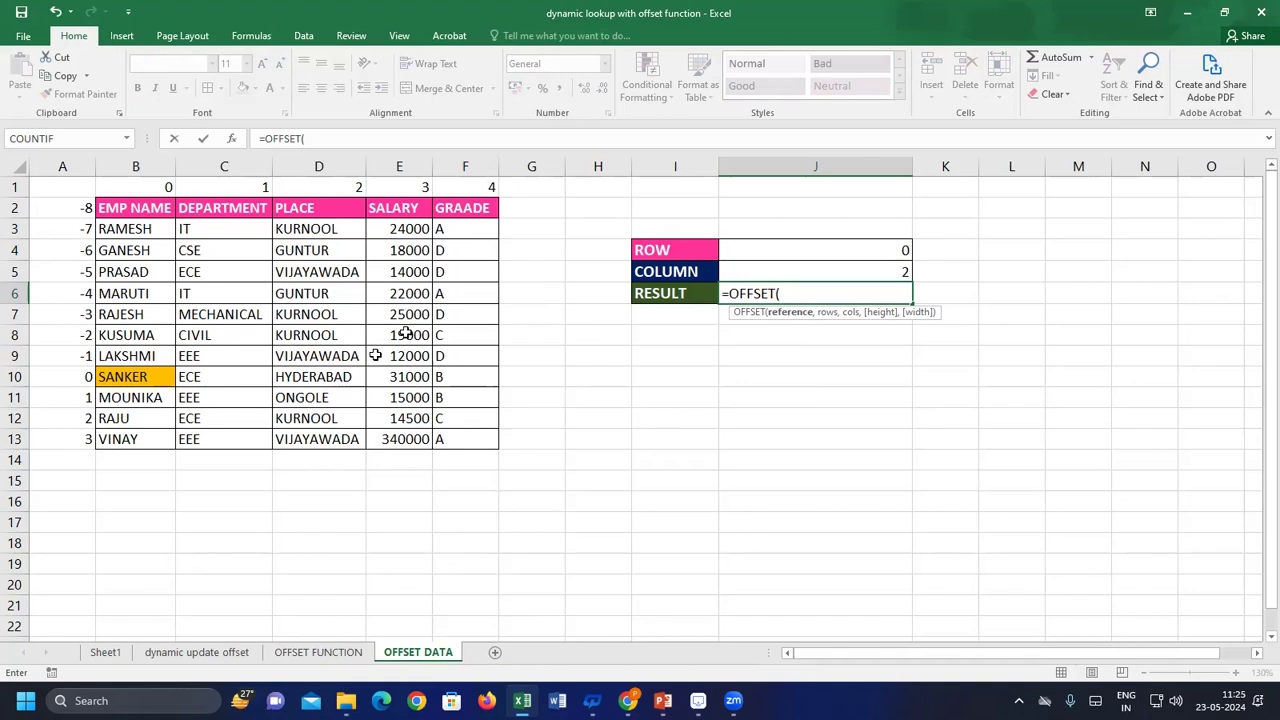
{"action": "left_click", "coordinate": [125, 377]}
{"action": "type", "text": ","}
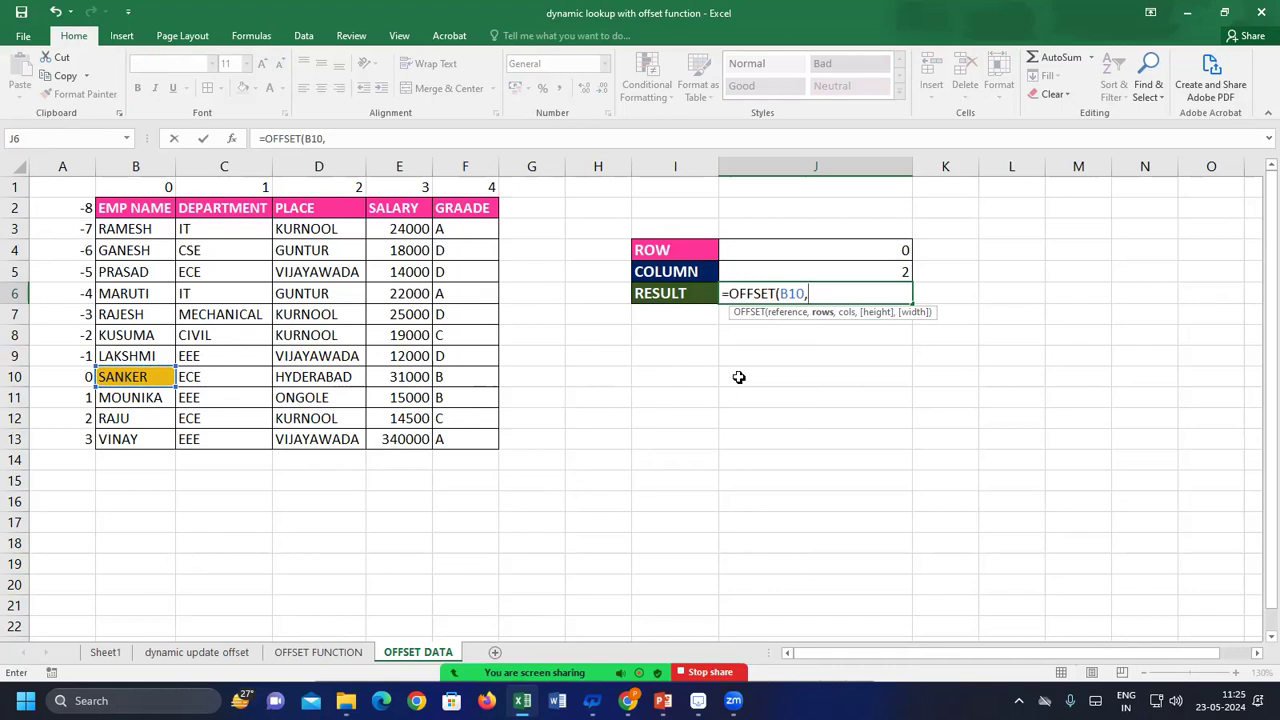
{"action": "left_click", "coordinate": [846, 246]}
{"action": "type", "text": ","}
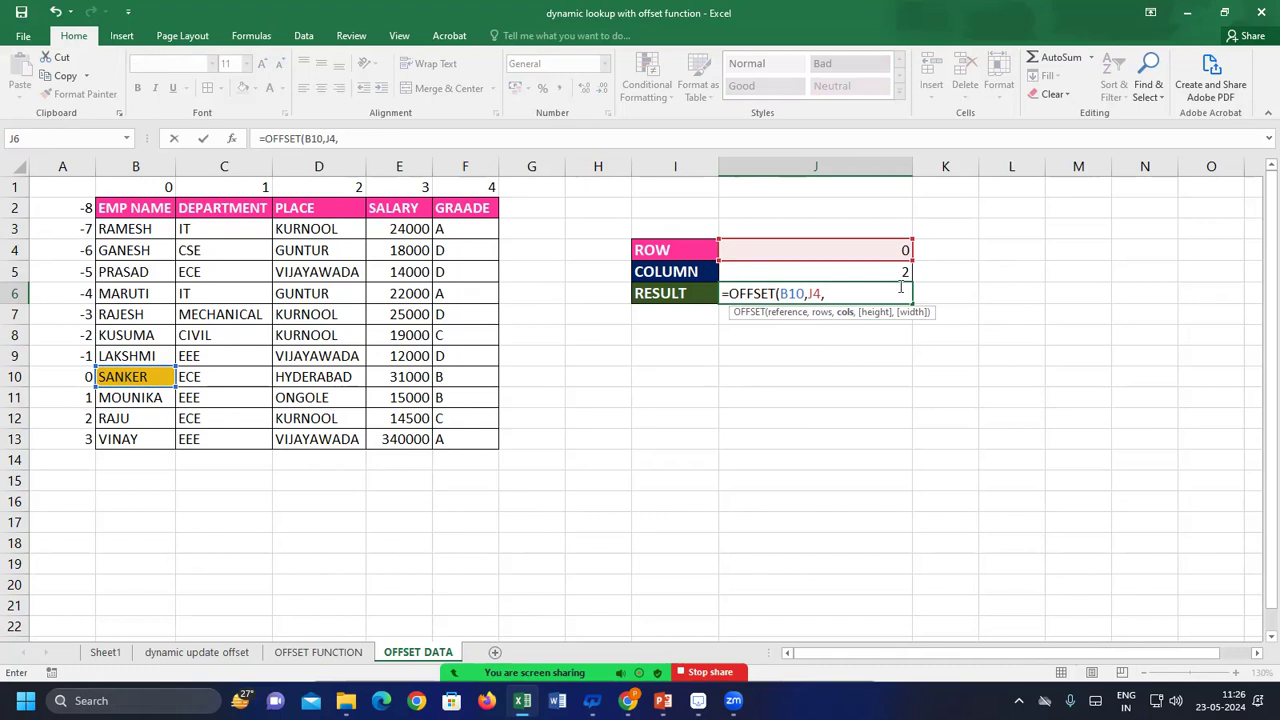
{"action": "left_click", "coordinate": [885, 274]}
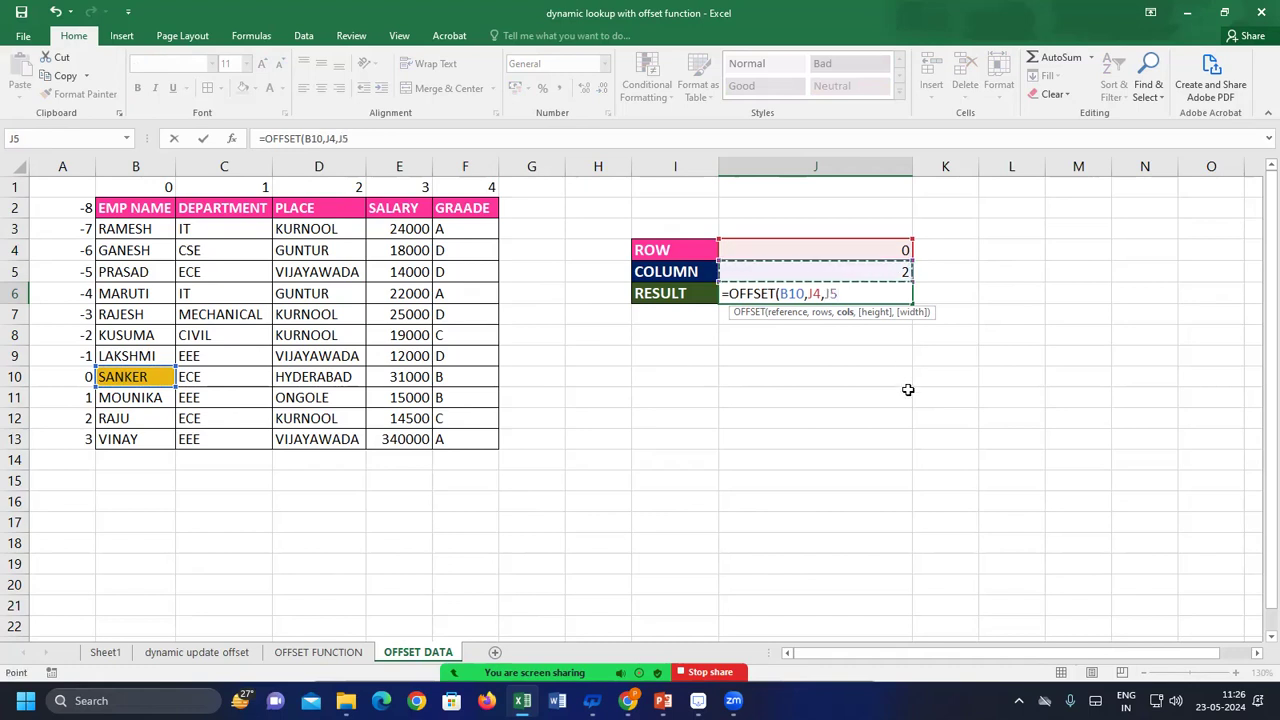
{"action": "type", "text": ")"}
{"action": "key", "text": "Return"}
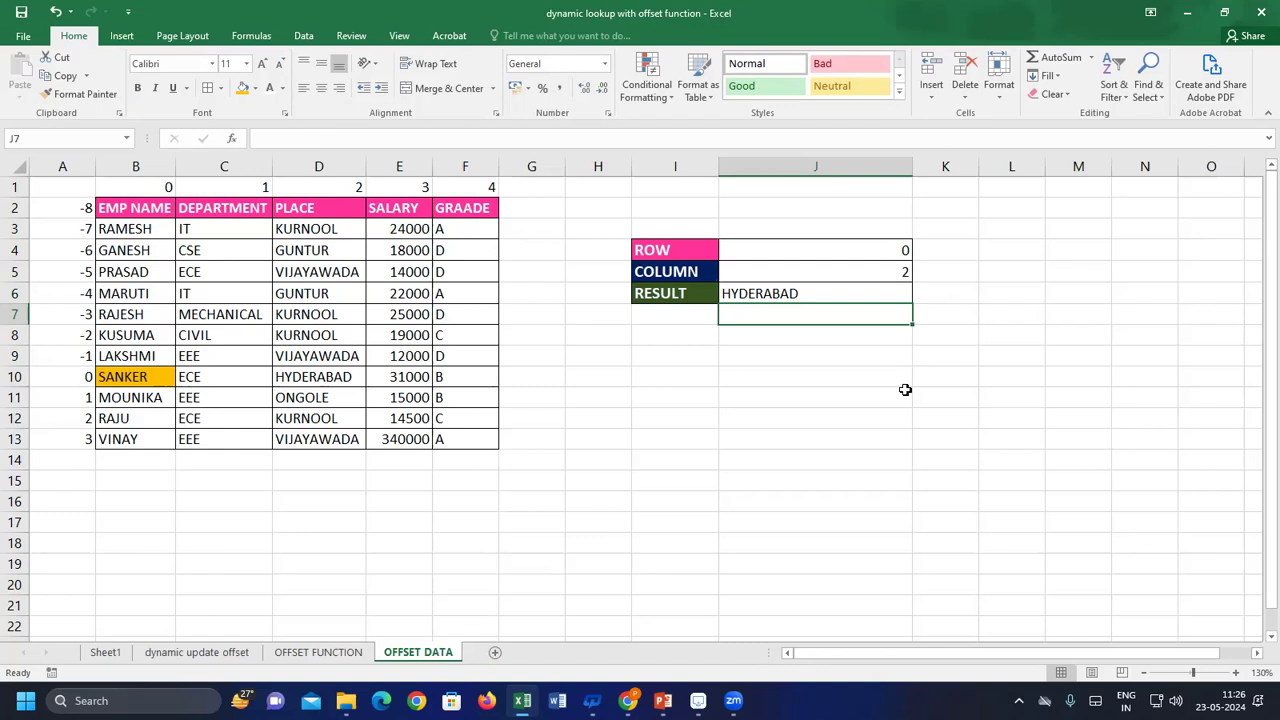
Switch to the OFFSET FORMULA presentation in PowerPoint and review the Return a Cell slide and the Result slide following it
{"action": "mouse_move", "coordinate": [697, 680]}
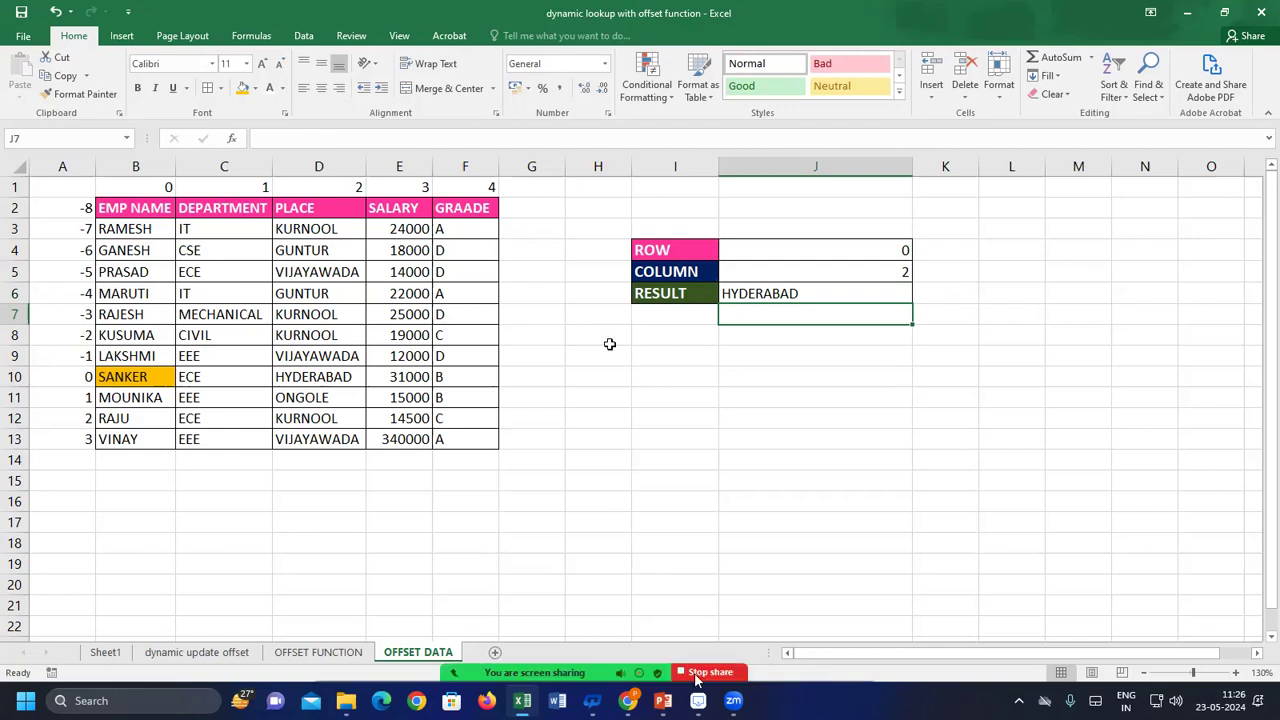
{"action": "left_click", "coordinate": [662, 700]}
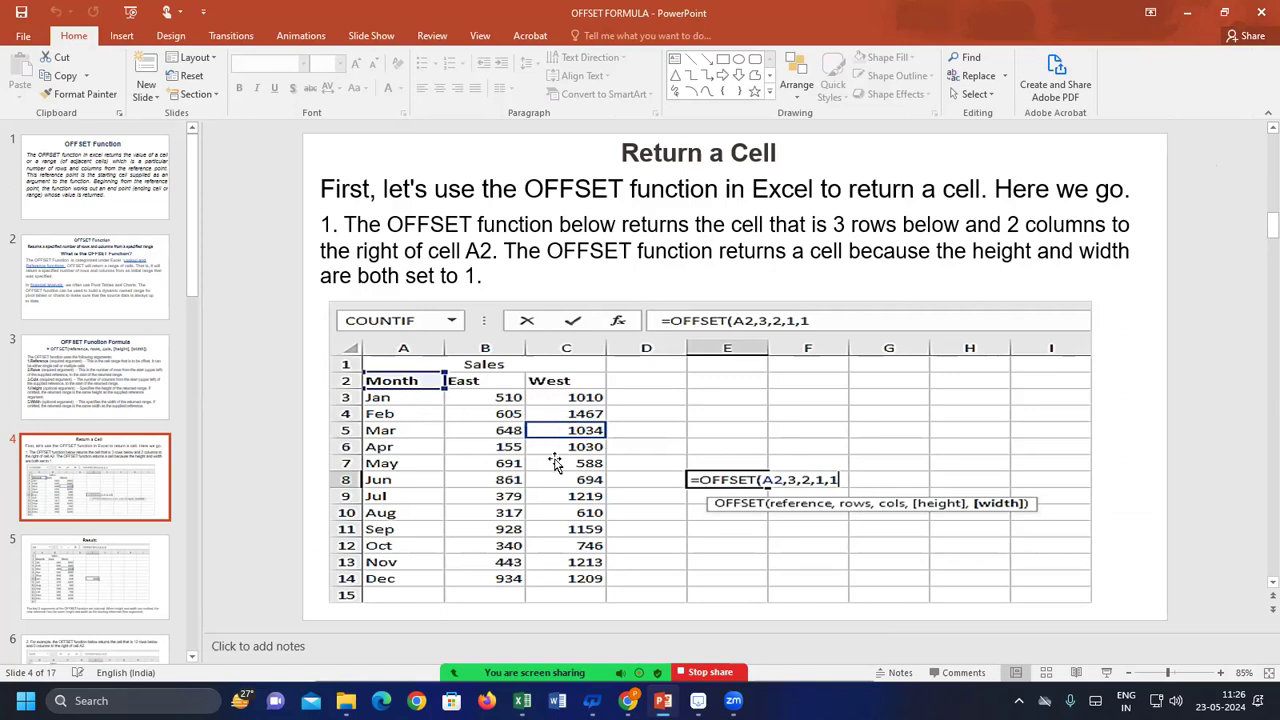
{"action": "left_click", "coordinate": [590, 466]}
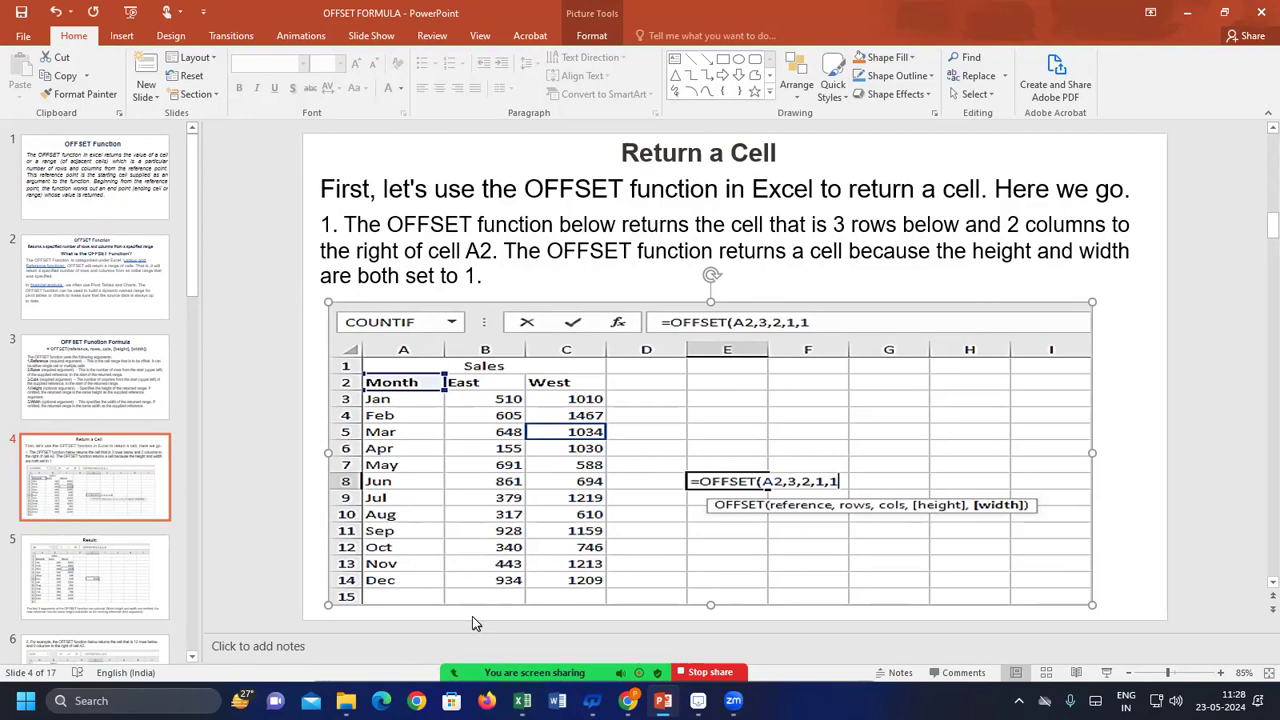
{"action": "left_click", "coordinate": [68, 516]}
{"action": "key", "text": "Down"}
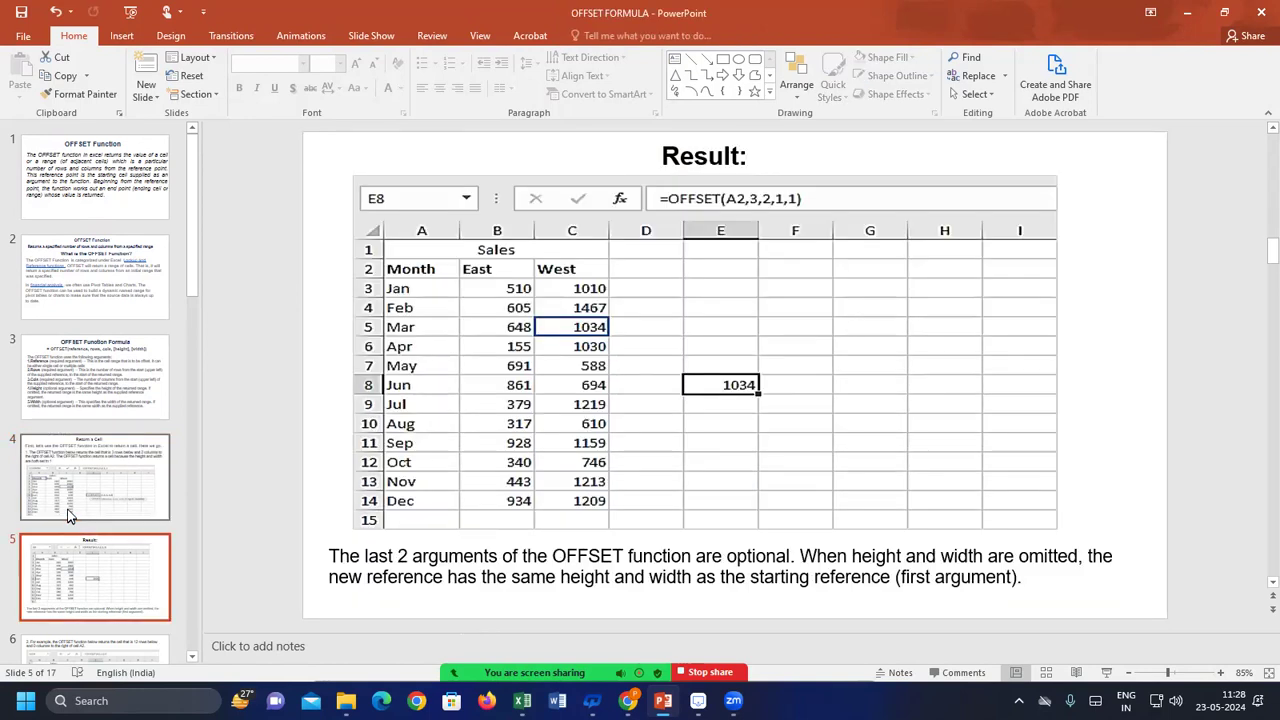
Return to the Excel workbook and clear the result formula in J6 and the ROW and COLUMN inputs in J4:J5
{"action": "key", "text": "alt+Tab"}
{"action": "left_click", "coordinate": [783, 294]}
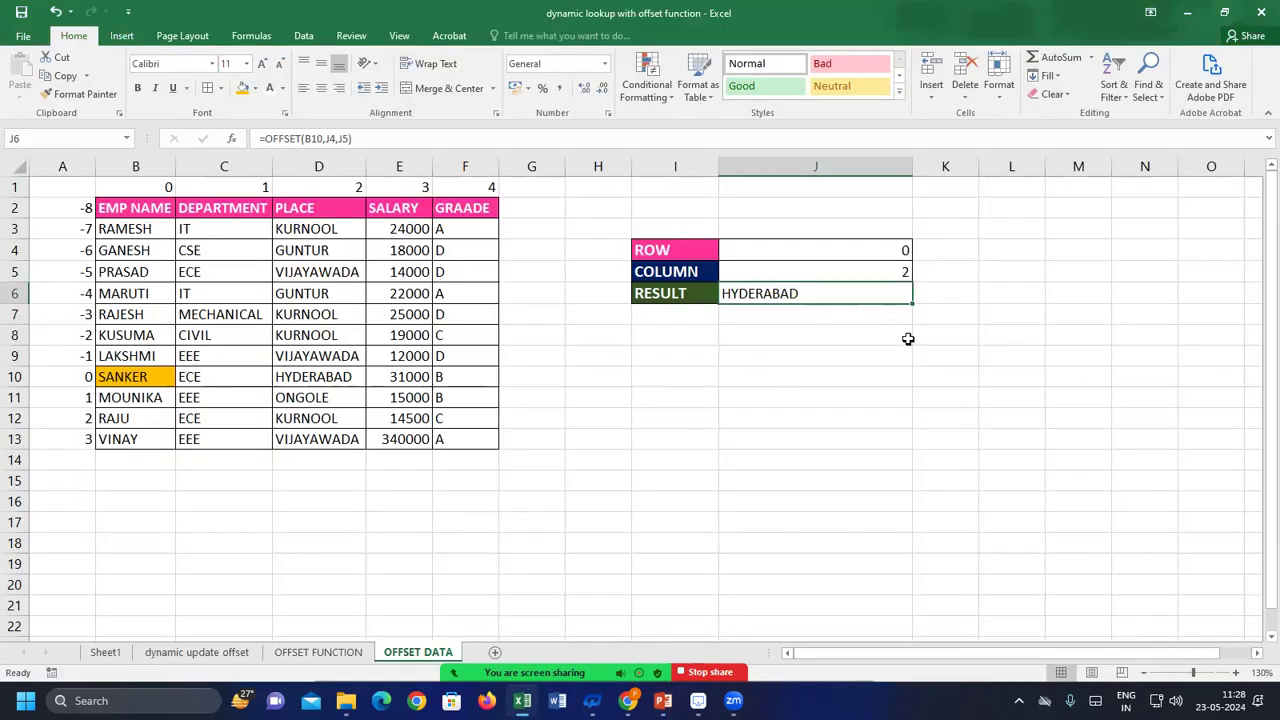
{"action": "key", "text": "Delete"}
{"action": "left_click_drag", "start_coordinate": [866, 249], "coordinate": [870, 267]}
{"action": "key", "text": "Delete"}
Enter =OFFSET(E5,0,0,1,1) in J6, using salary cell E5 as reference with a height and width of 1
{"action": "left_click", "coordinate": [803, 295]}
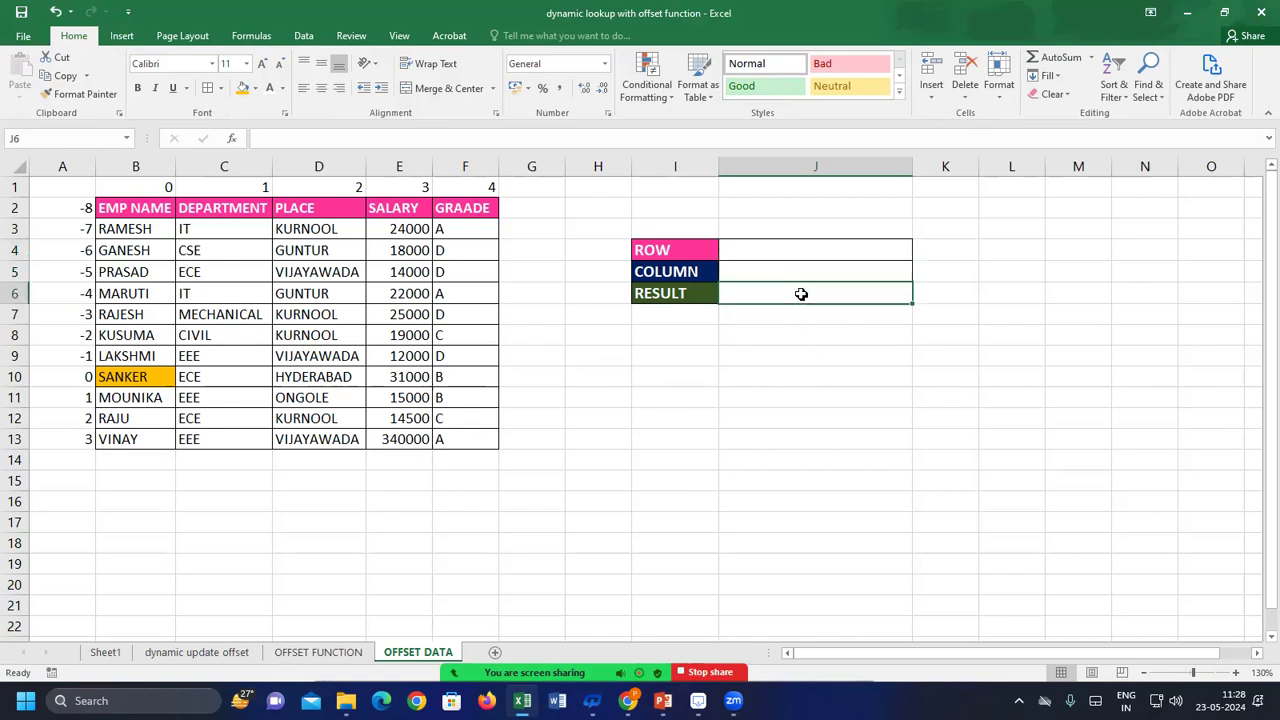
{"action": "type", "text": "="}
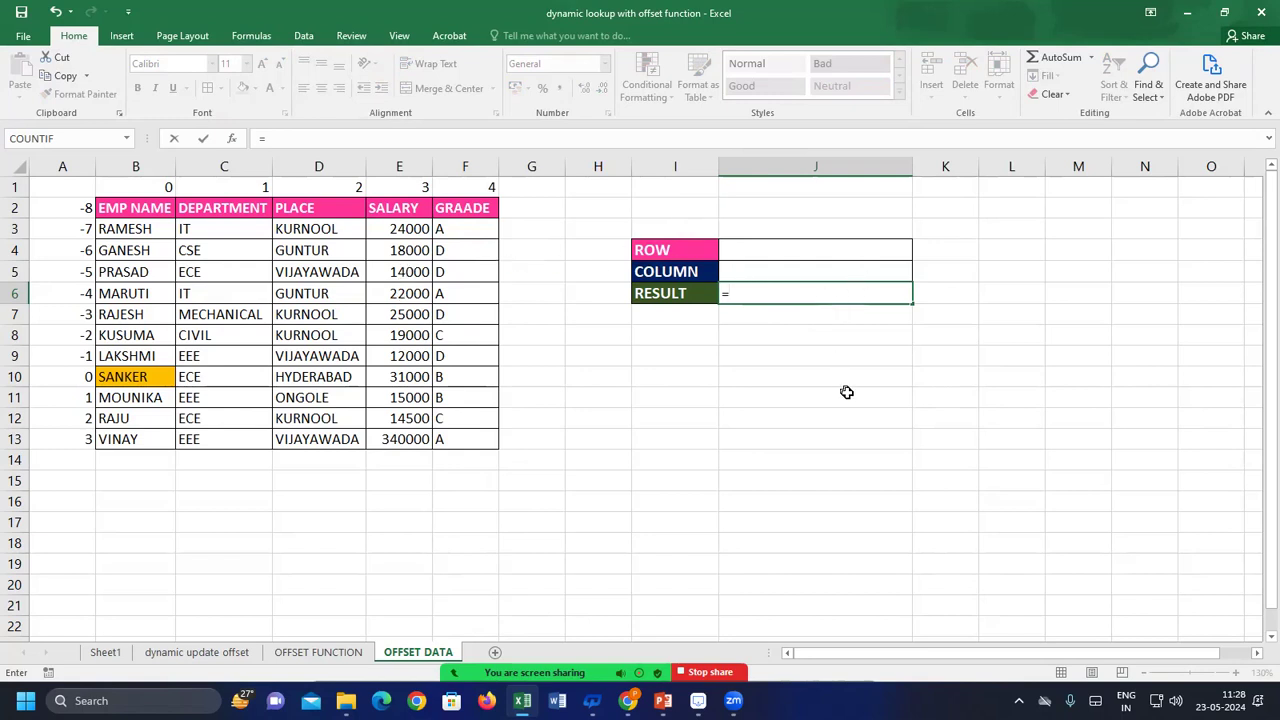
{"action": "type", "text": "O"}
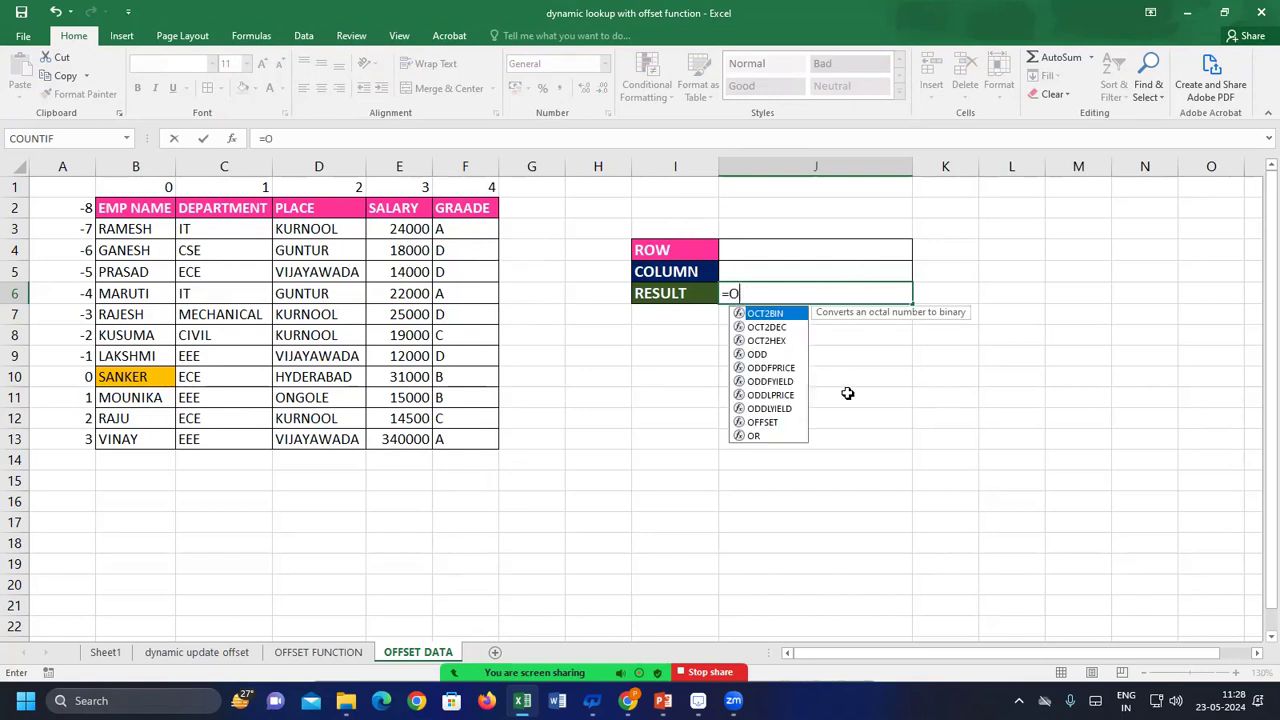
{"action": "type", "text": "FFSET("}
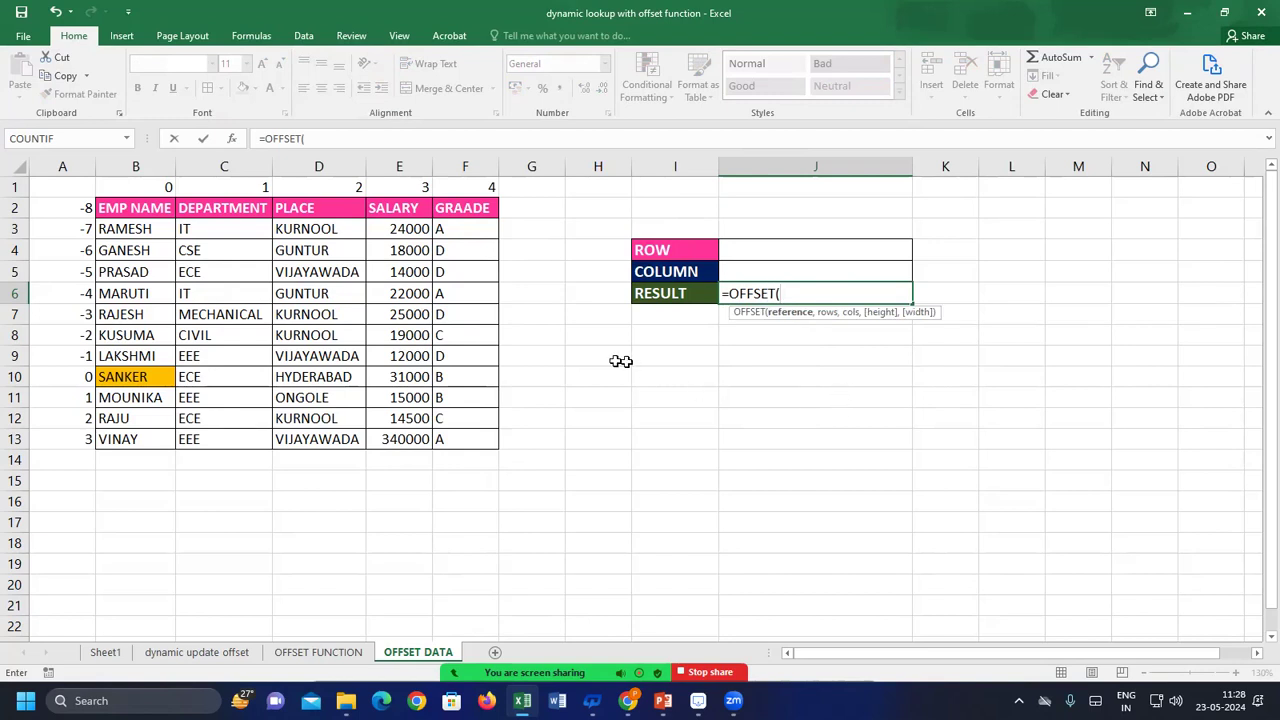
{"action": "left_click", "coordinate": [403, 275]}
{"action": "type", "text": ","}
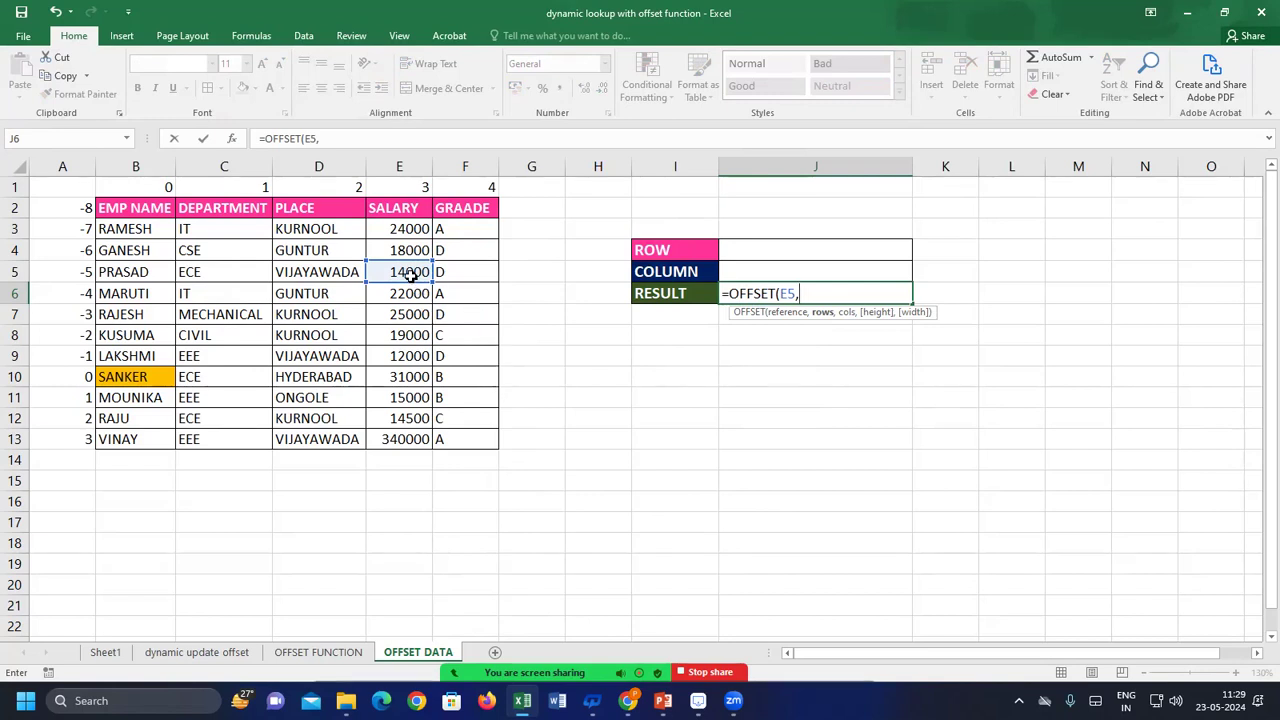
{"action": "type", "text": "0,"}
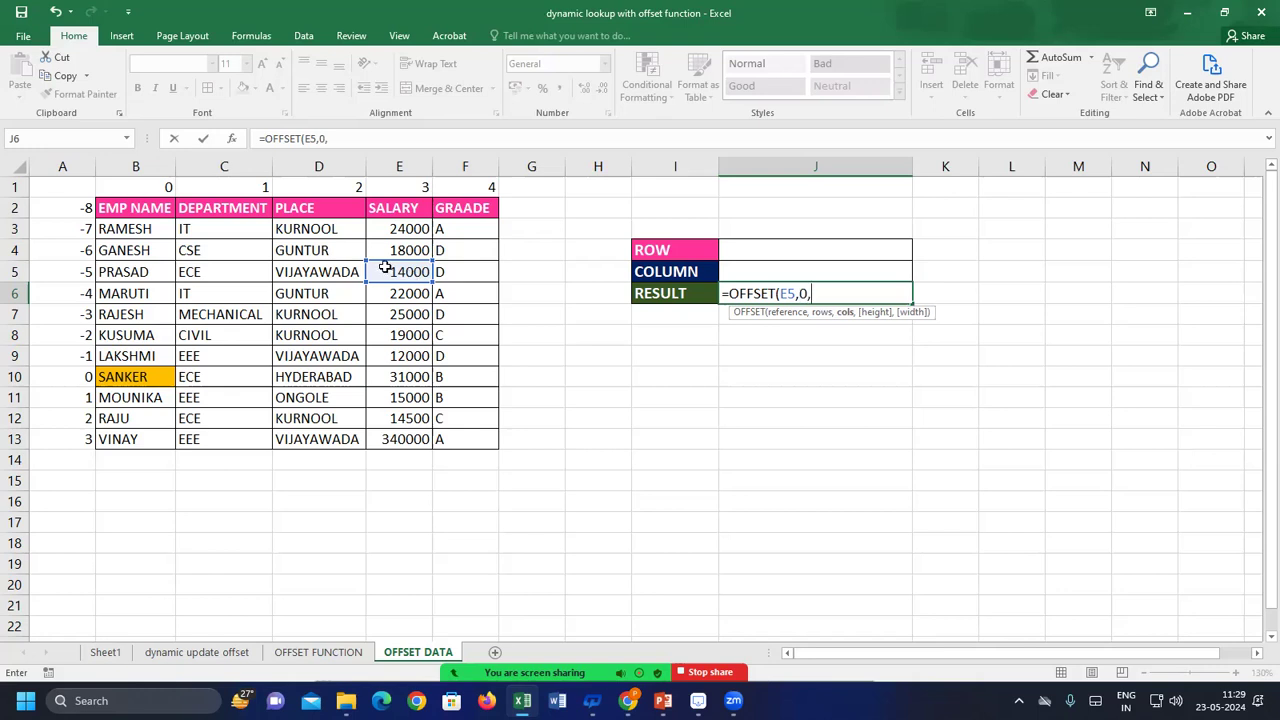
{"action": "type", "text": "0"}
{"action": "type", "text": ","}
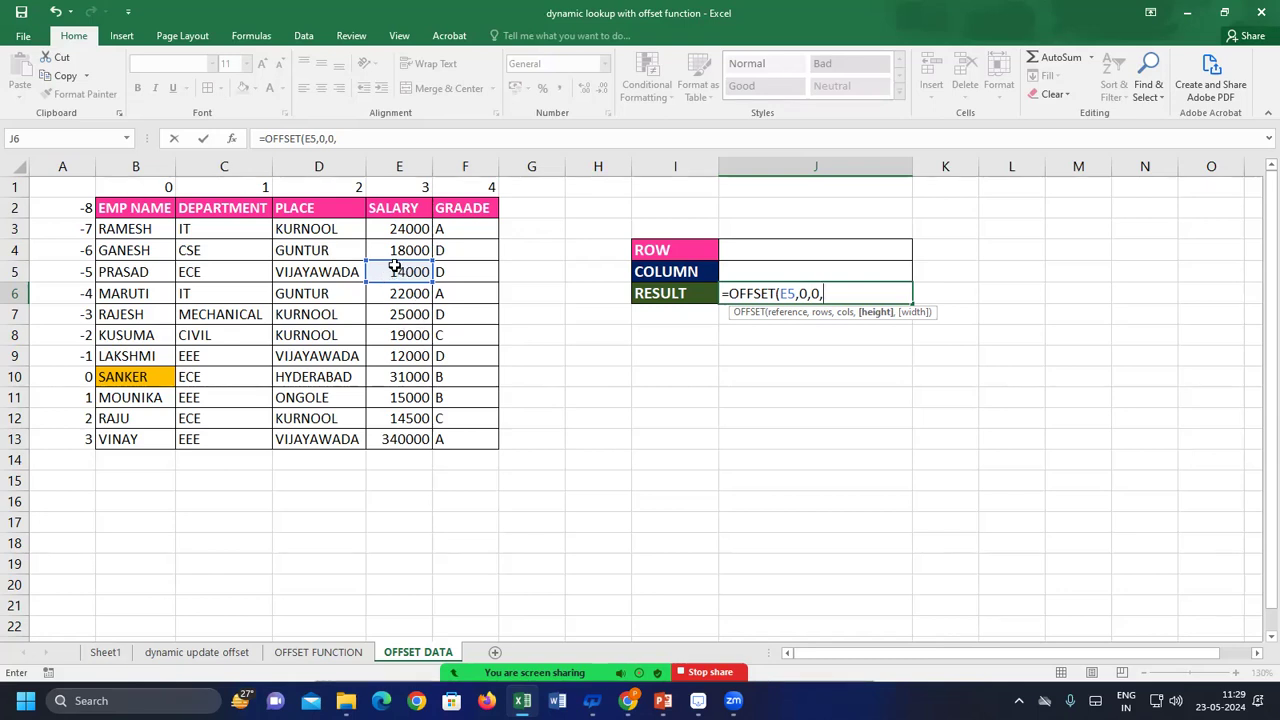
{"action": "type", "text": "1,"}
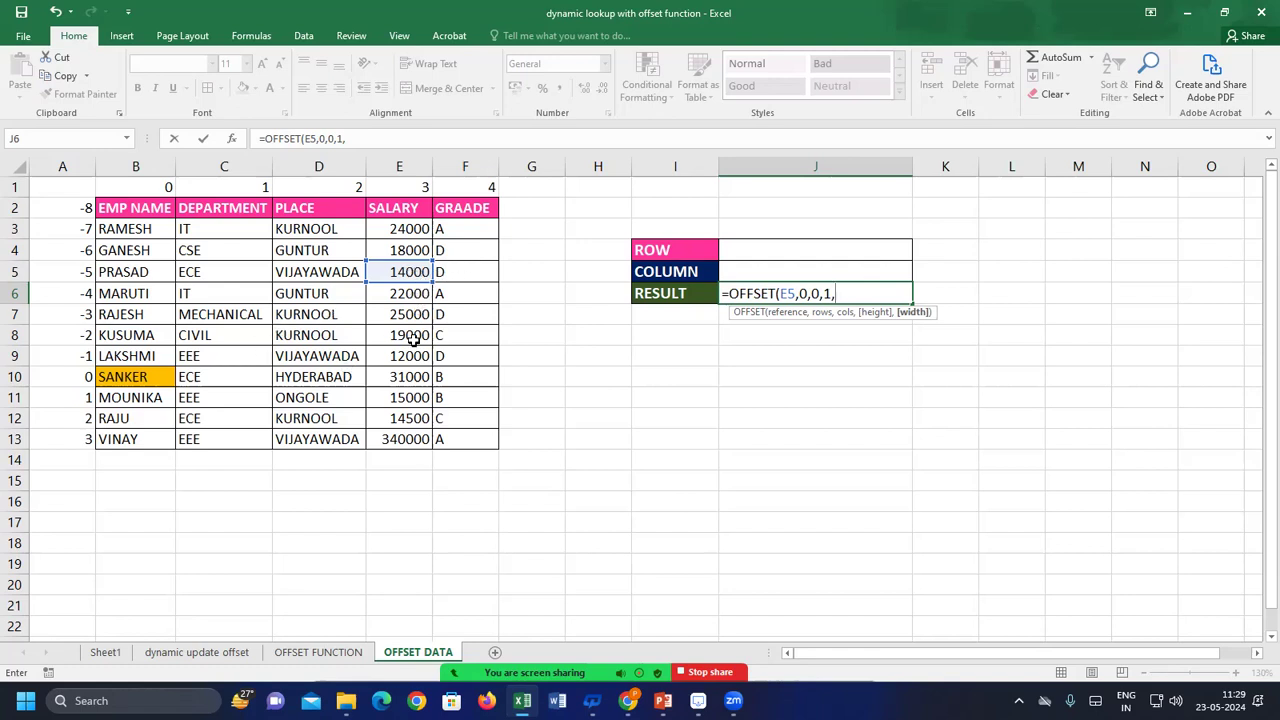
{"action": "type", "text": "1)"}
{"action": "key", "text": "Return"}
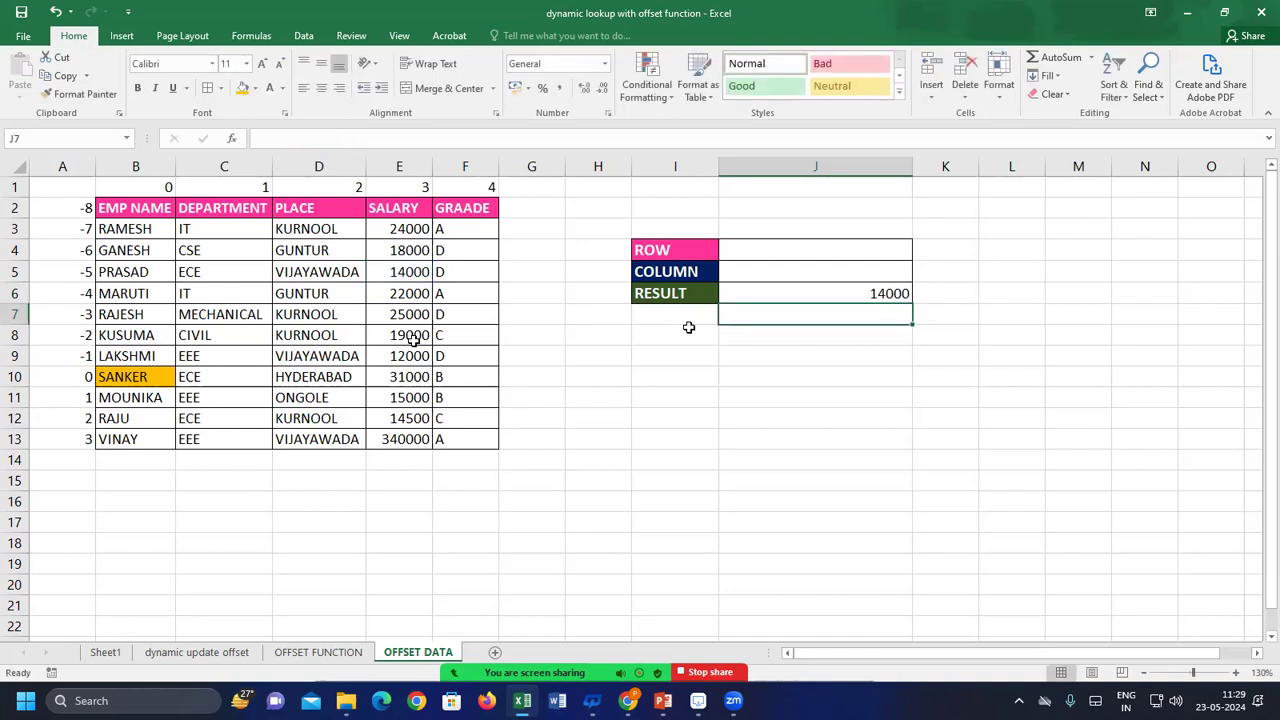
Set the height argument of the OFFSET formula in J6 to 2
{"action": "left_click", "coordinate": [876, 298]}
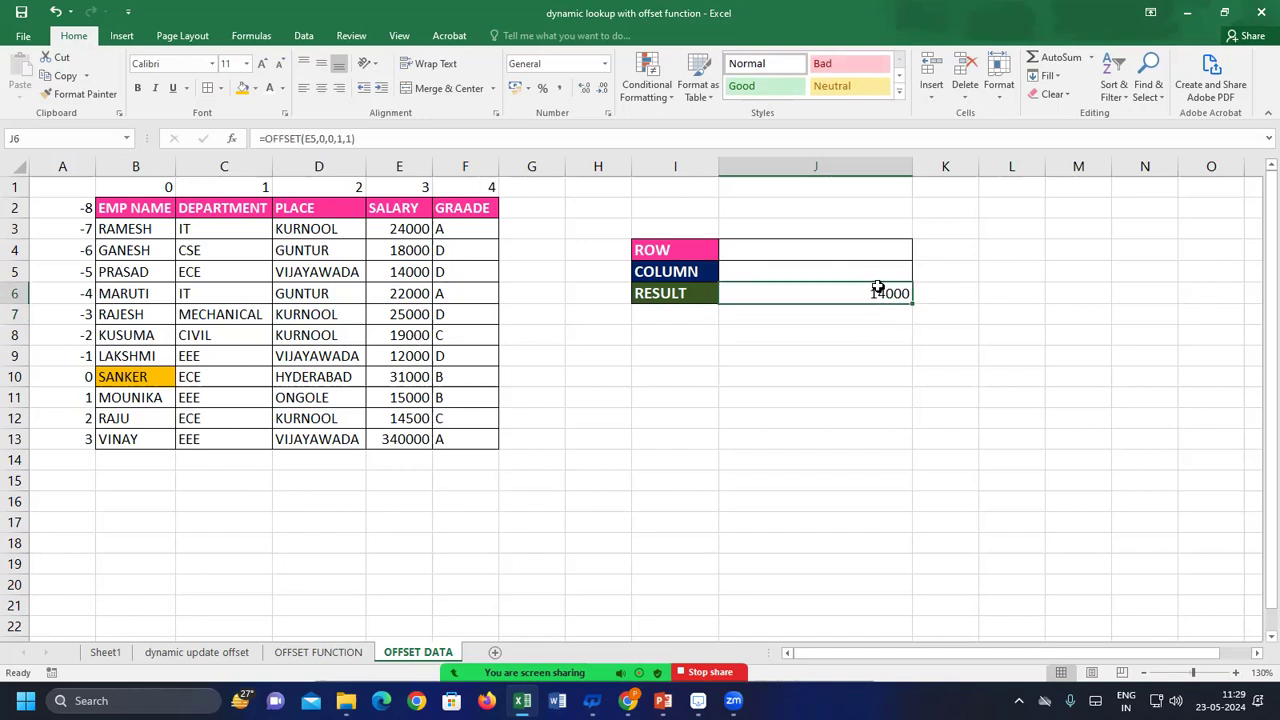
{"action": "double_click", "coordinate": [877, 289]}
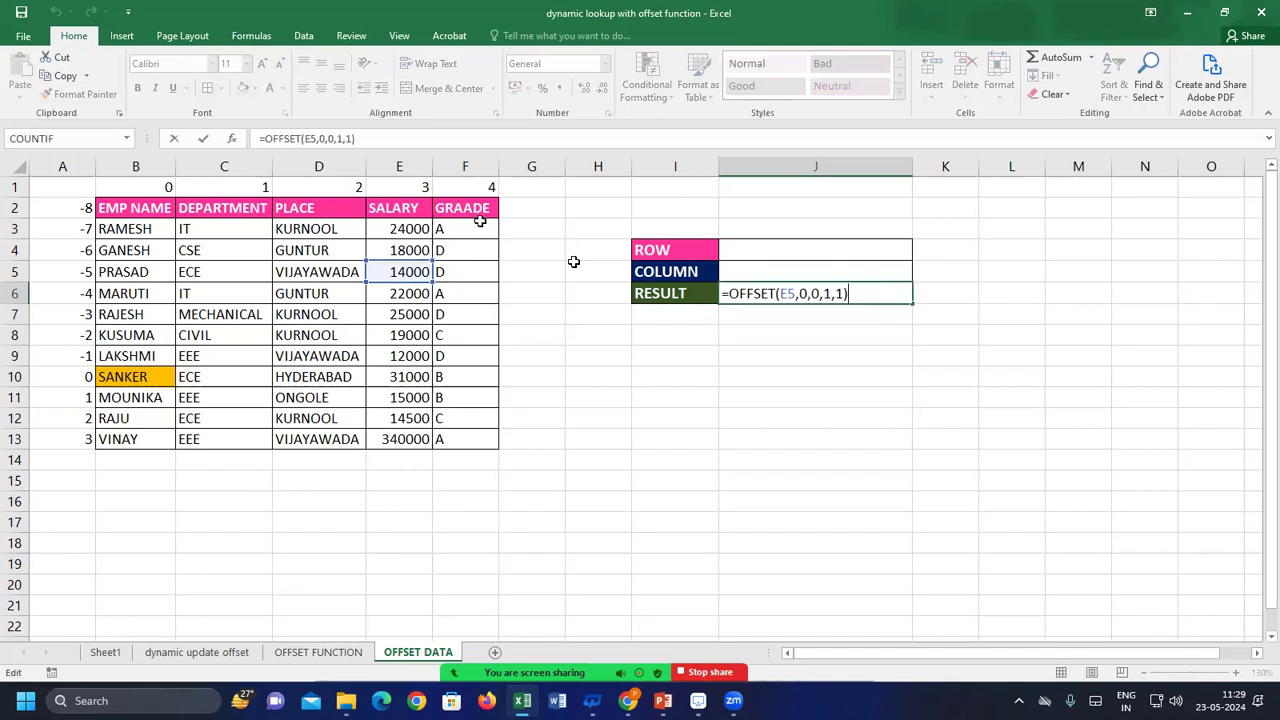
{"action": "left_click", "coordinate": [825, 294]}
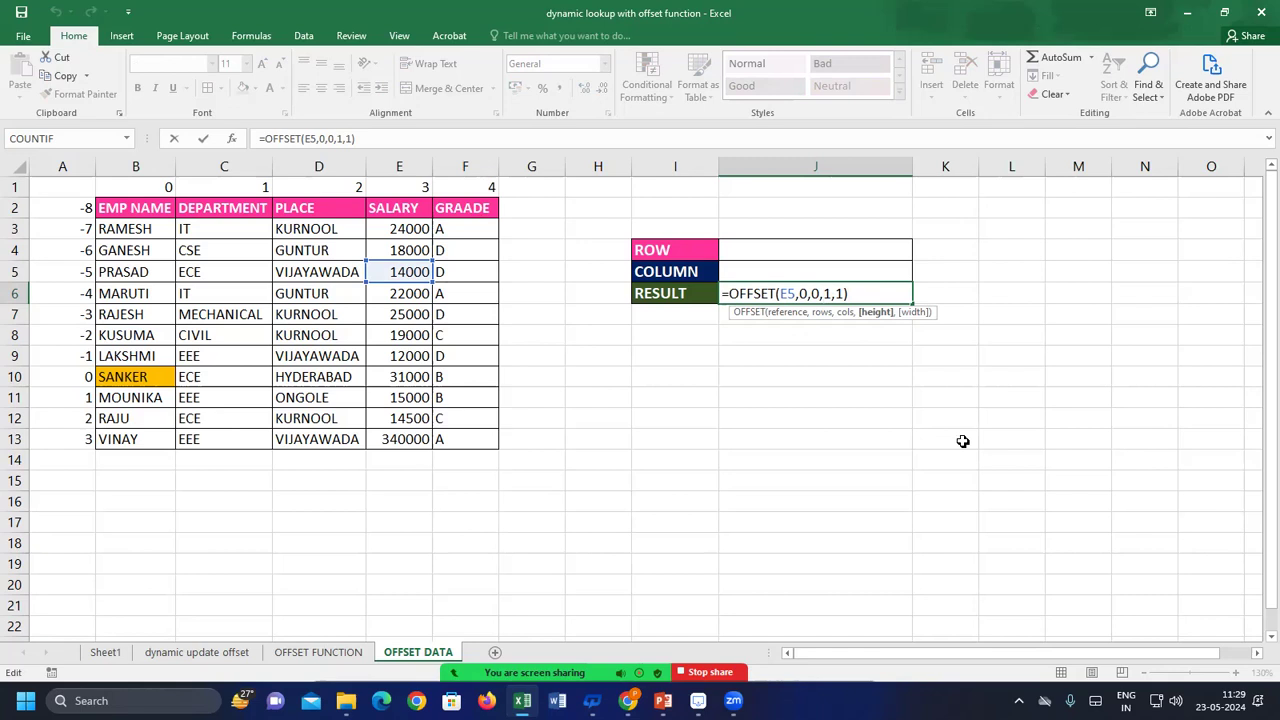
{"action": "key", "text": "Delete"}
{"action": "type", "text": "2"}
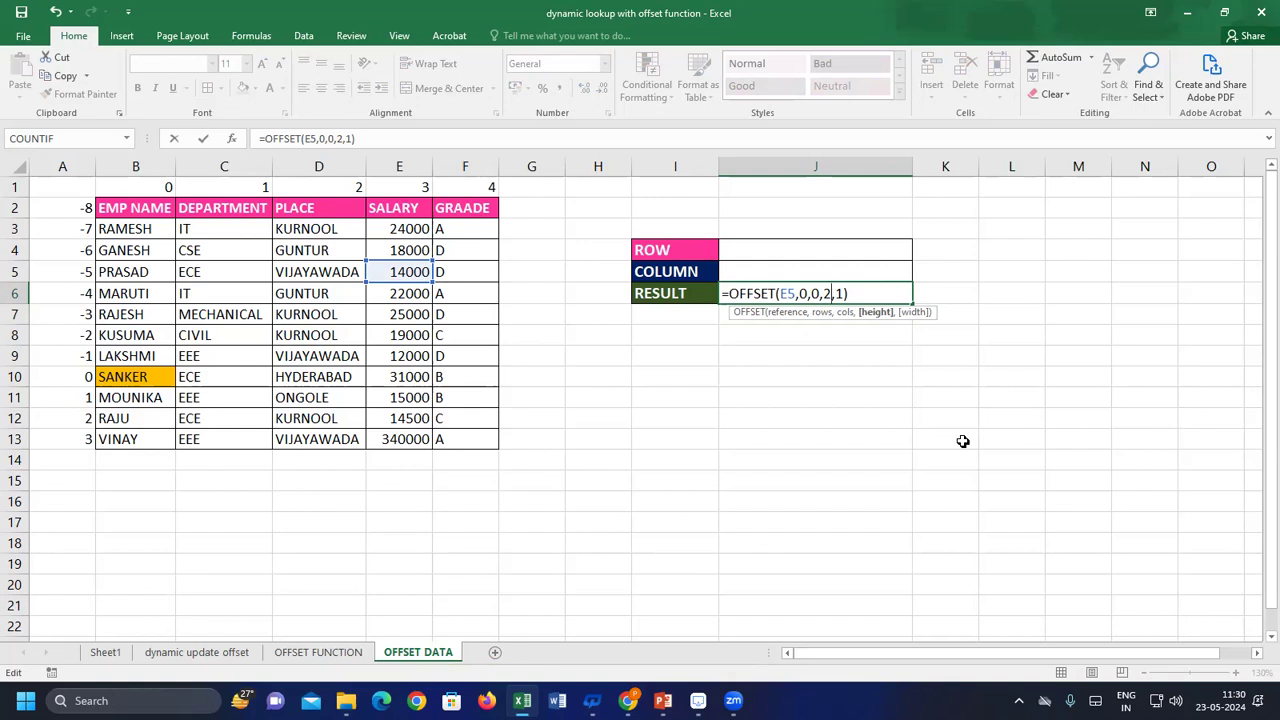
{"action": "key", "text": "Return"}
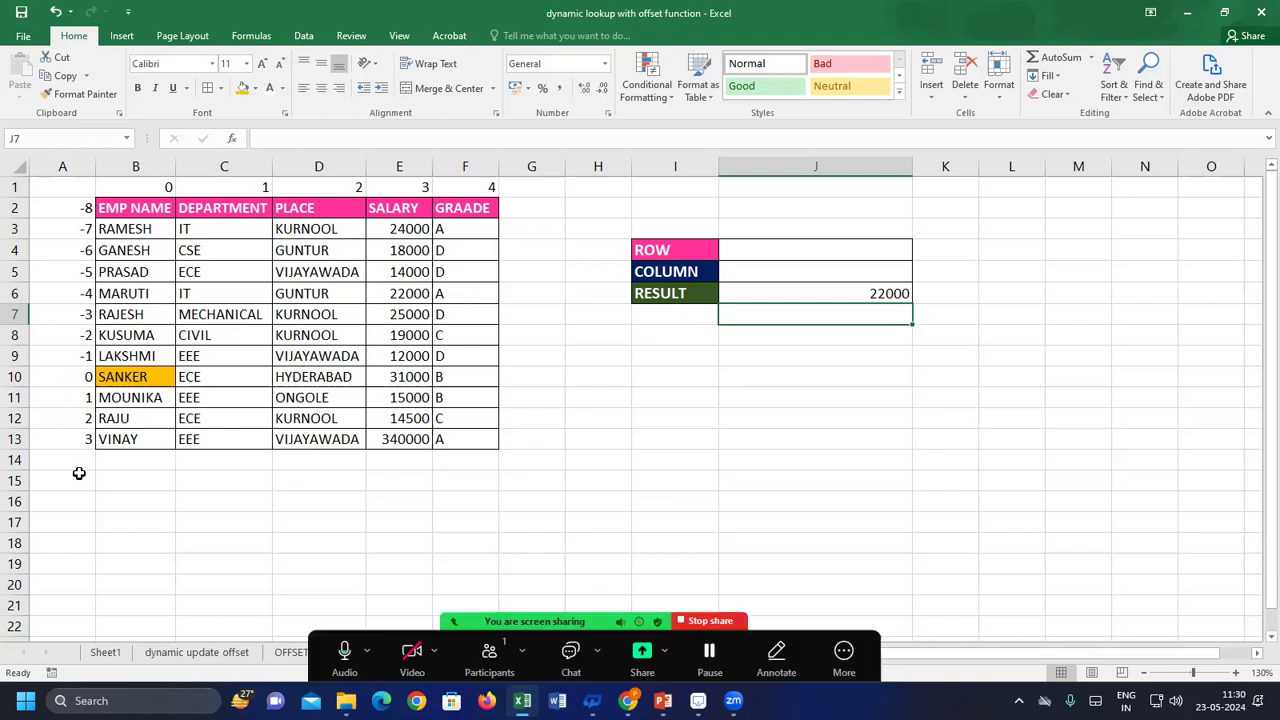
Try a height argument of -2 in the J6 OFFSET formula, and set its width argument to 2
{"action": "double_click", "coordinate": [852, 292]}
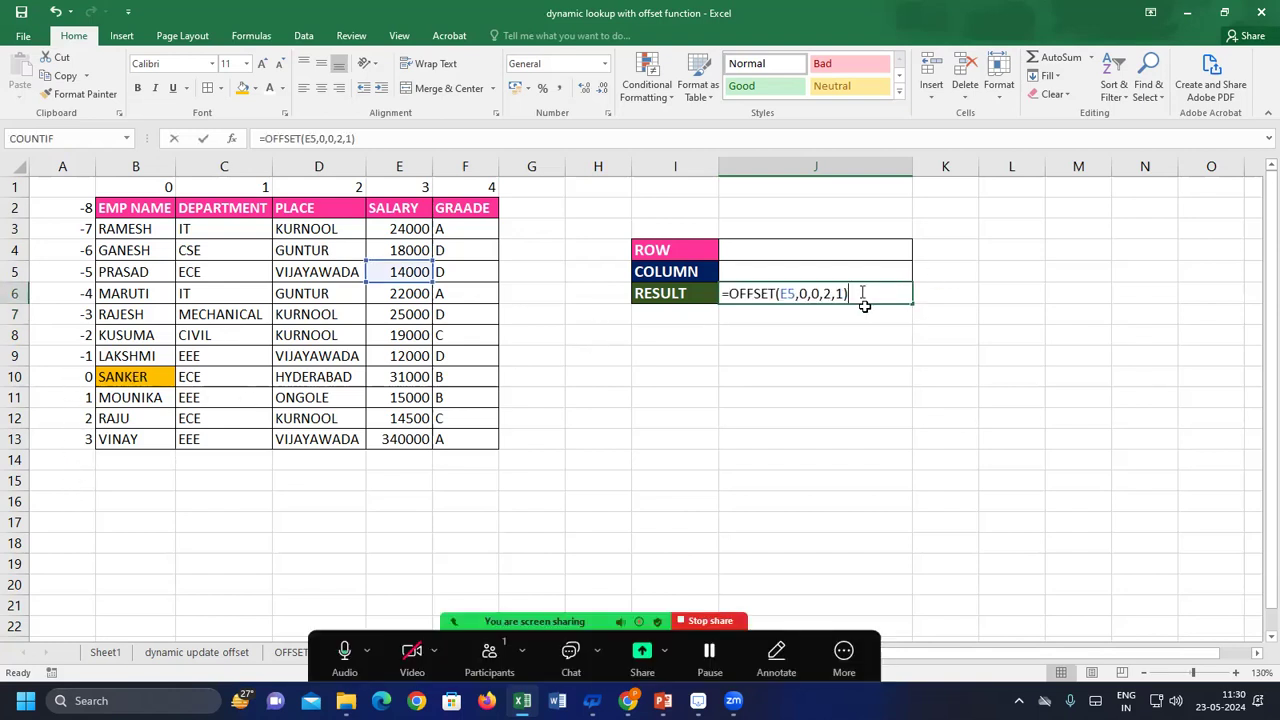
{"action": "left_click", "coordinate": [825, 293]}
{"action": "type", "text": "-"}
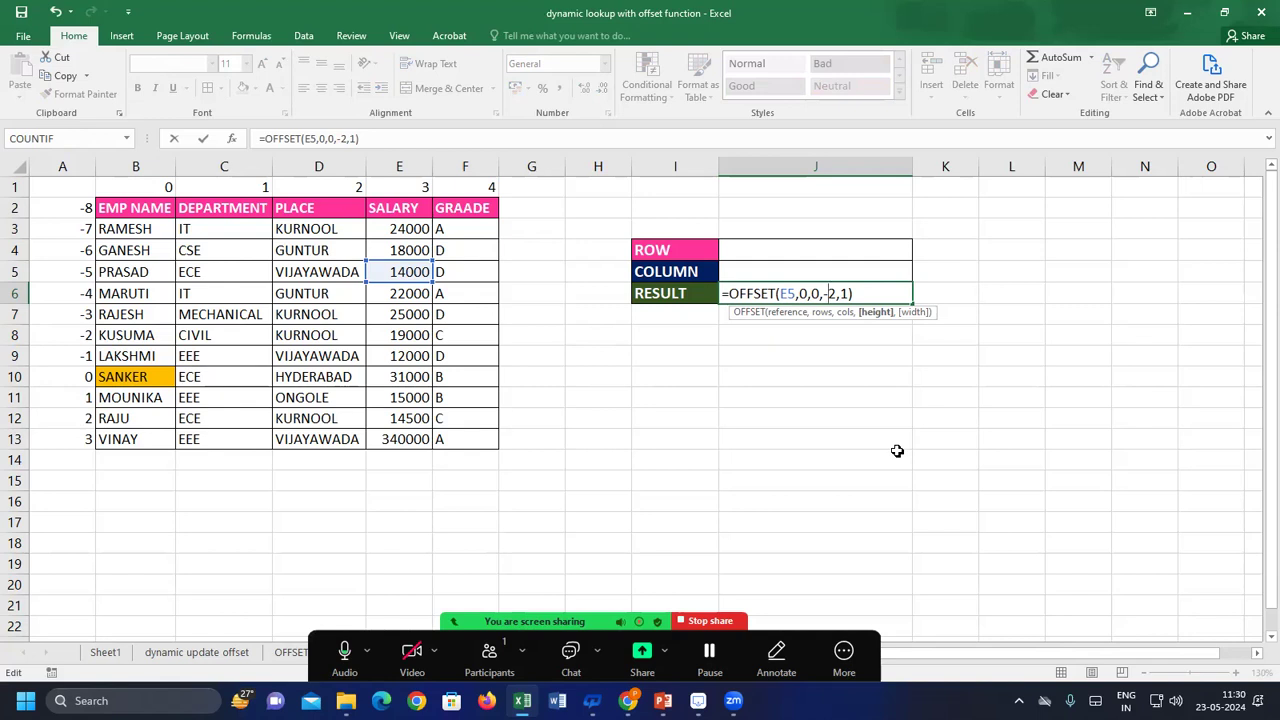
{"action": "key", "text": "Return"}
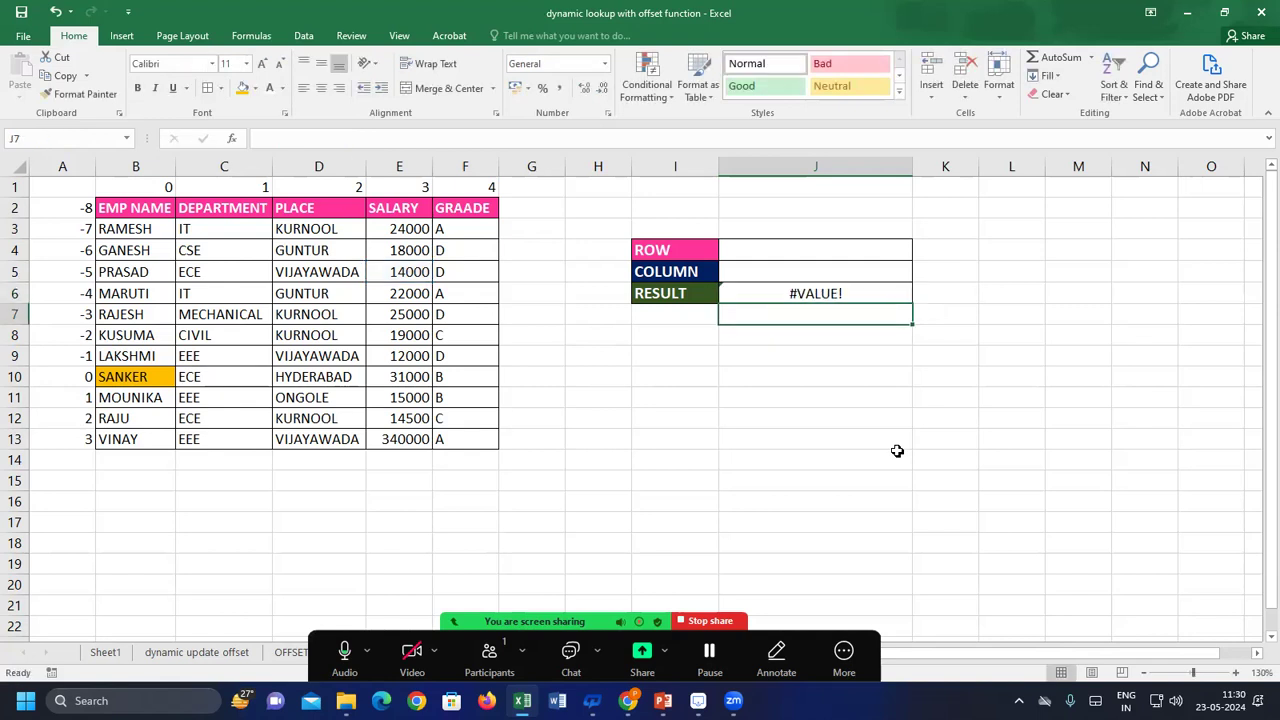
{"action": "double_click", "coordinate": [845, 300]}
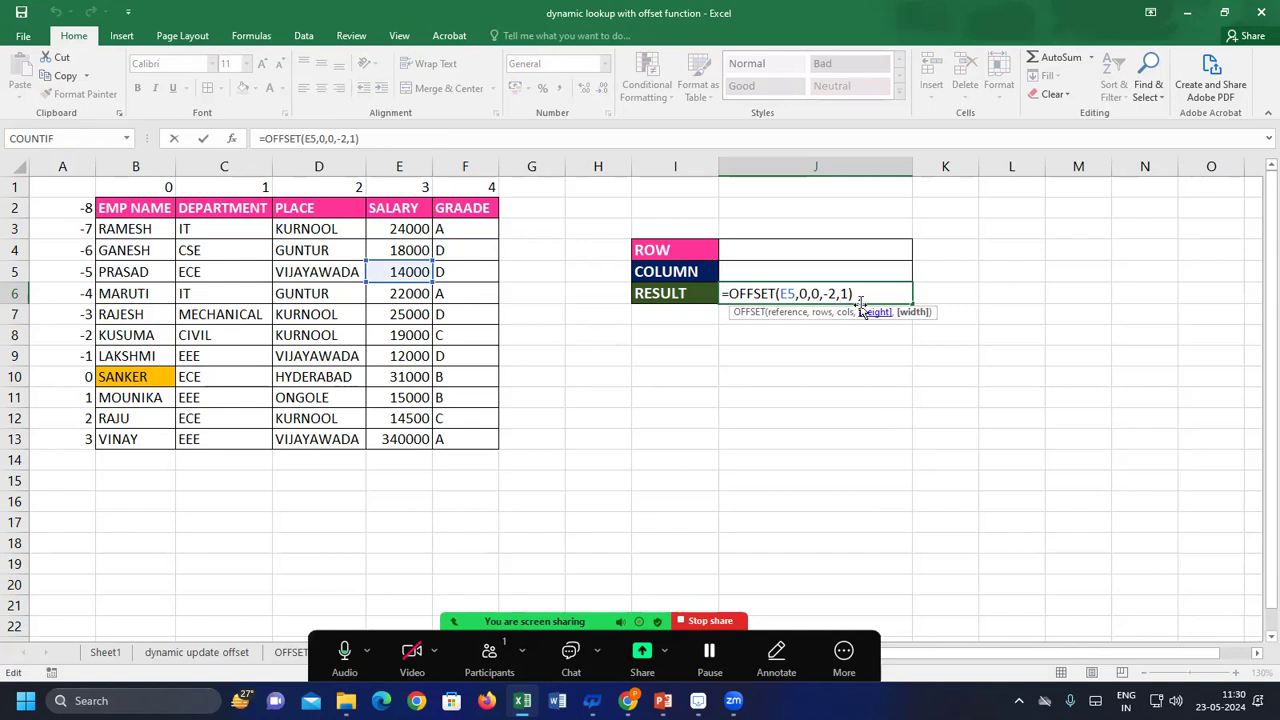
{"action": "key", "text": "BackSpace"}
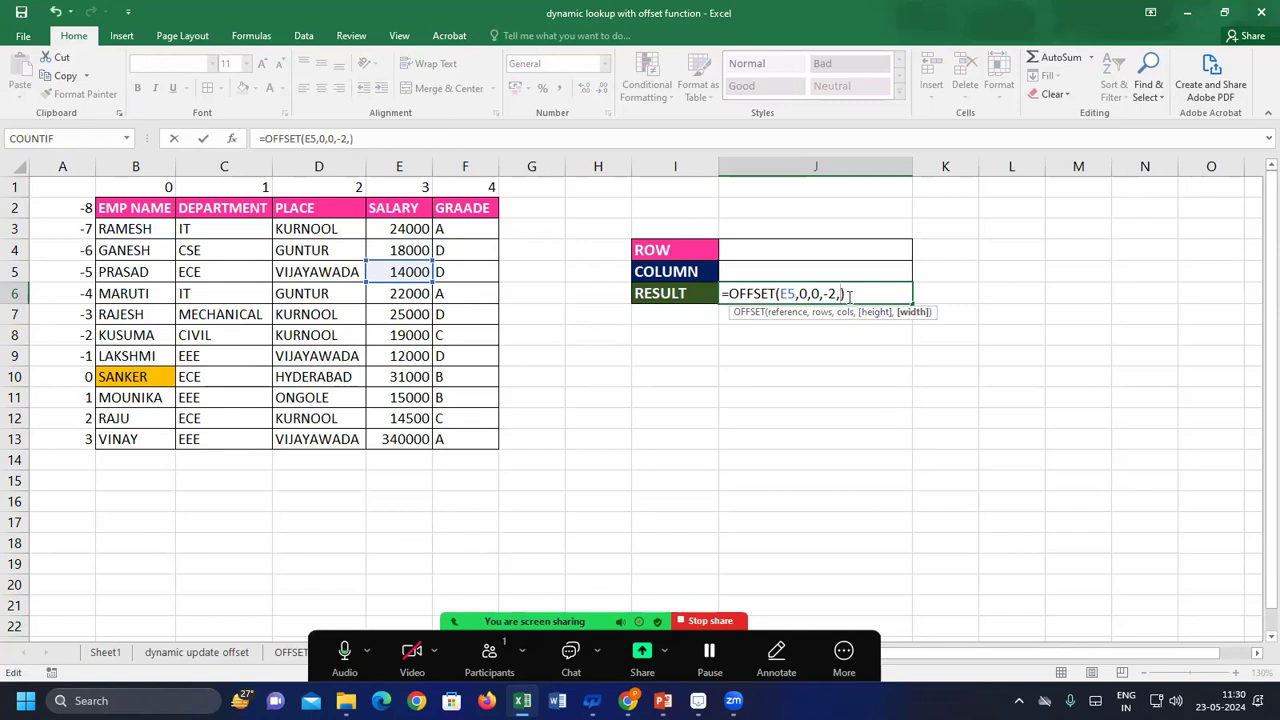
{"action": "key", "text": "Return"}
Try a width argument of -2 in the J6 OFFSET formula, and clear the cell
{"action": "left_click", "coordinate": [847, 296]}
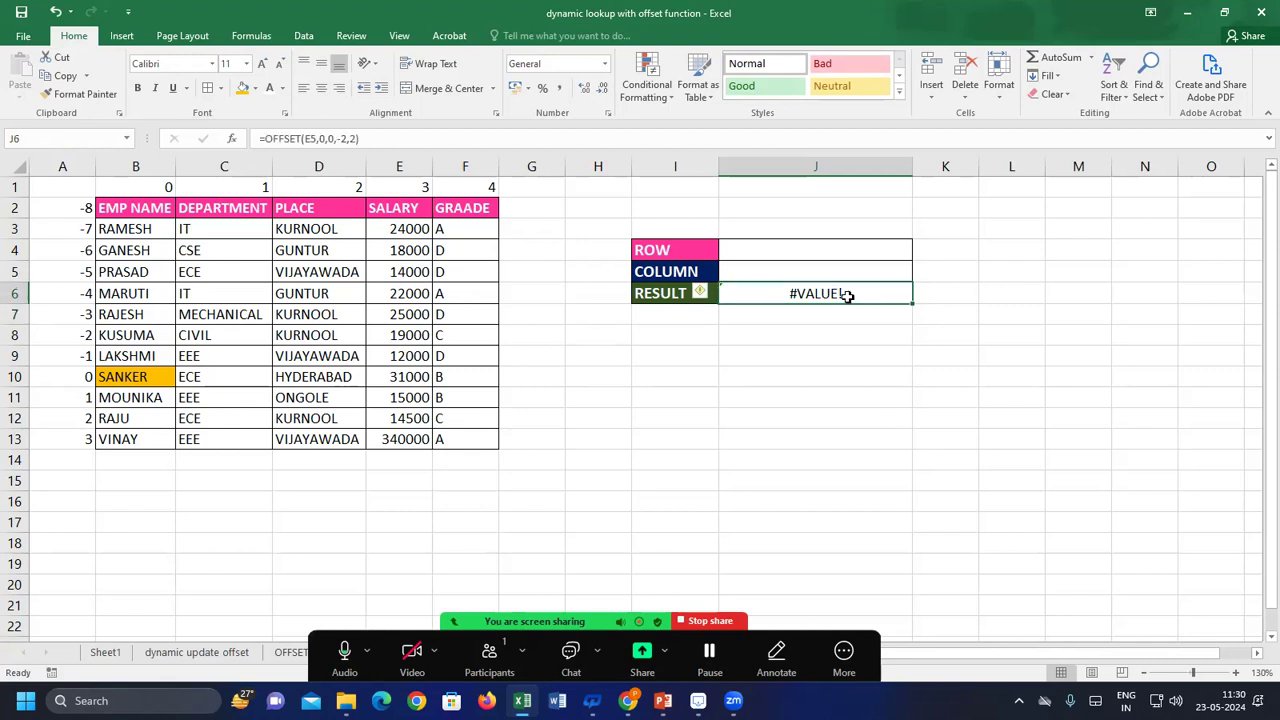
{"action": "double_click", "coordinate": [847, 296]}
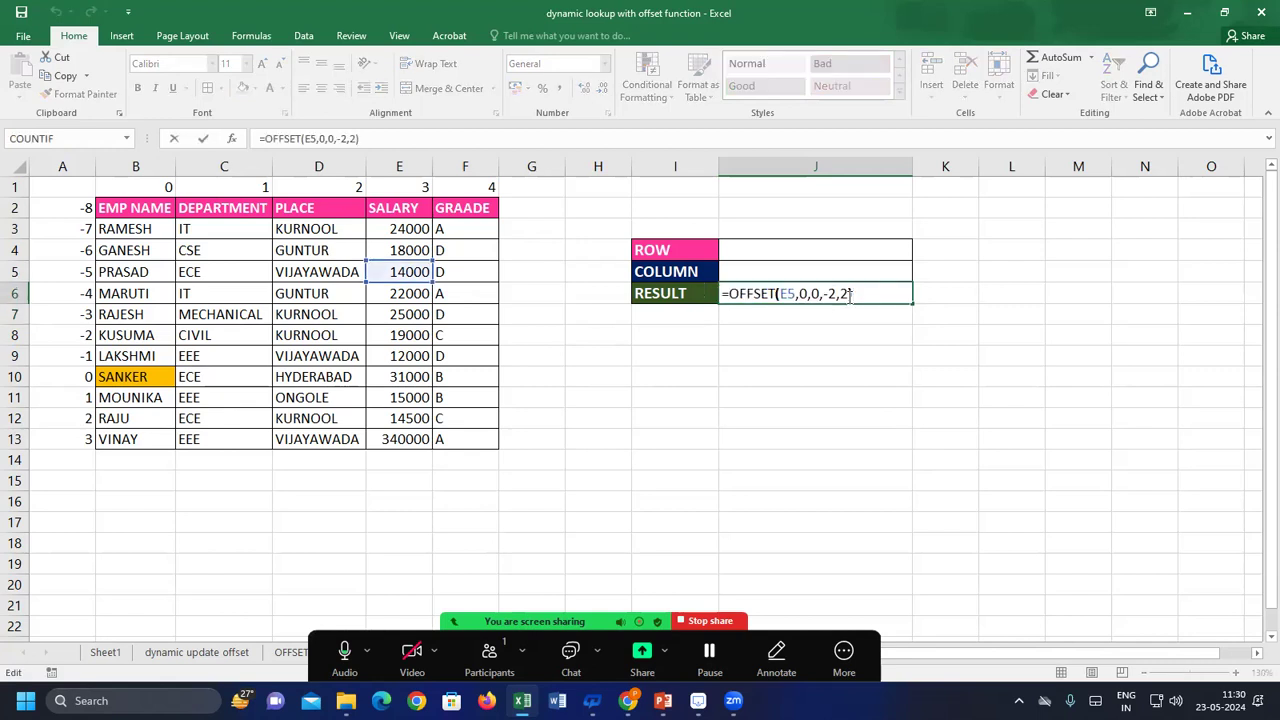
{"action": "key", "text": "Left"}
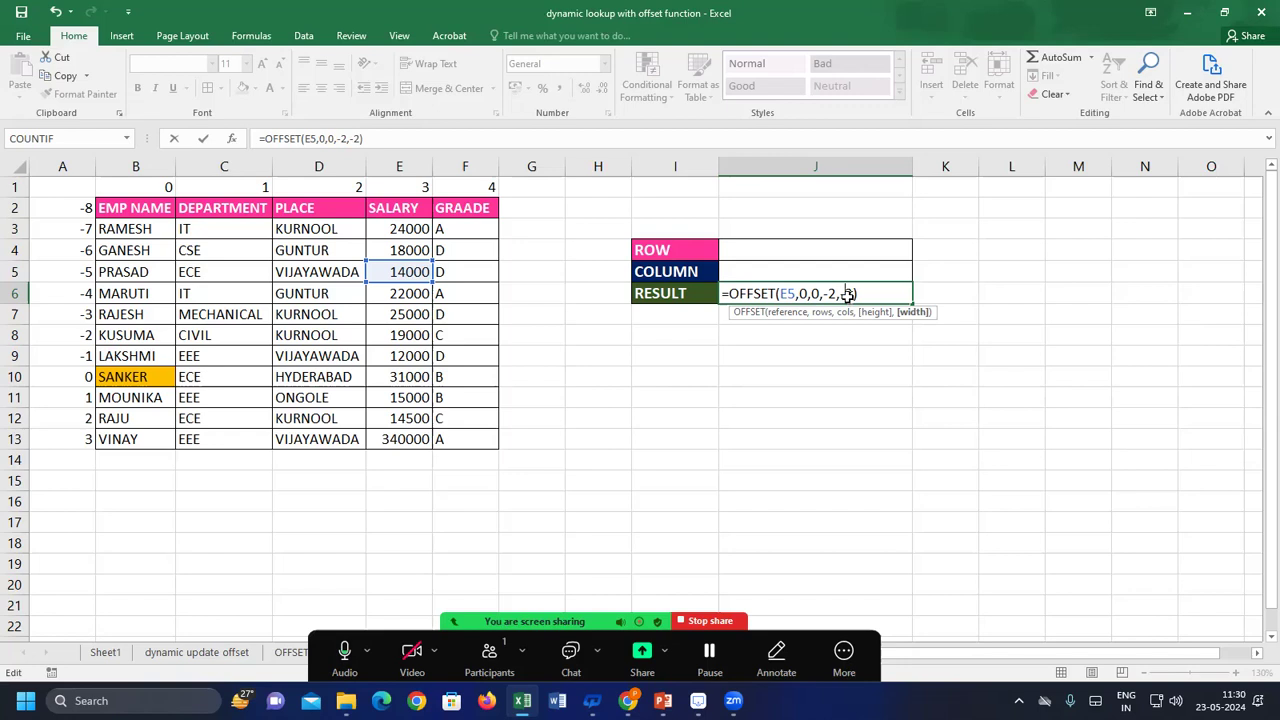
{"action": "key", "text": "Return"}
{"action": "left_click", "coordinate": [847, 296]}
{"action": "key", "text": "Delete"}
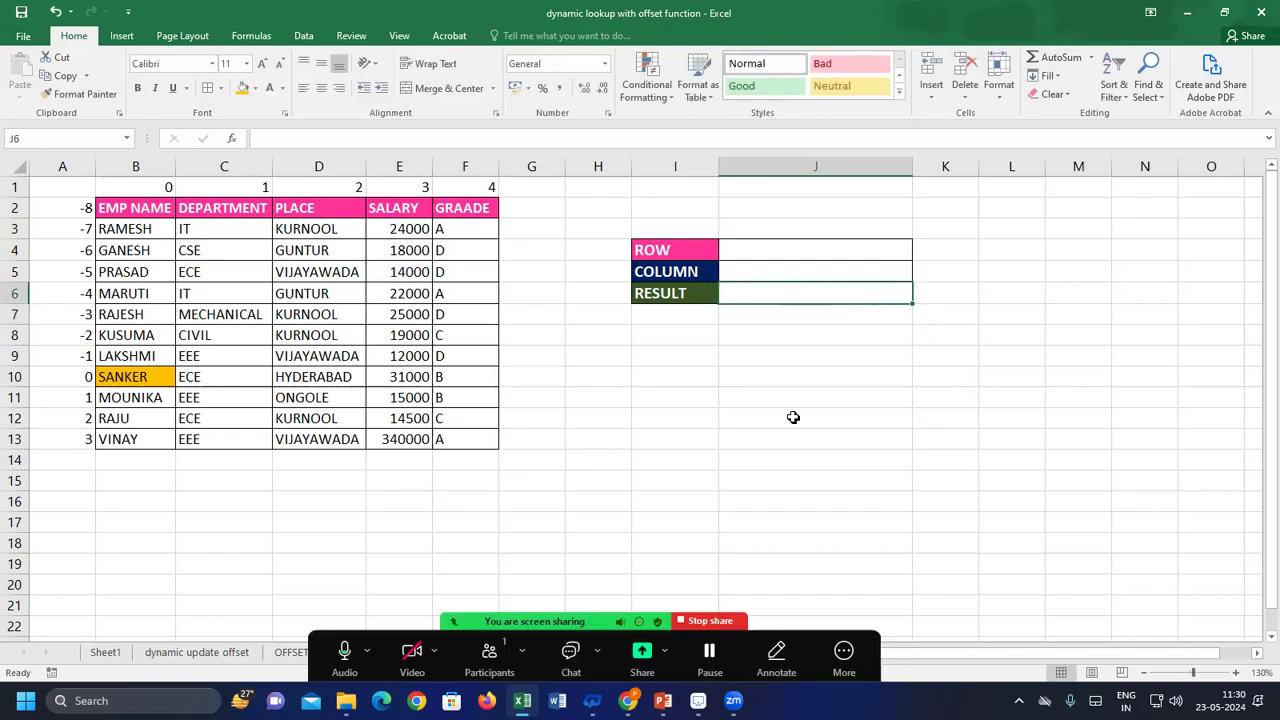
{"action": "double_click", "coordinate": [800, 297]}
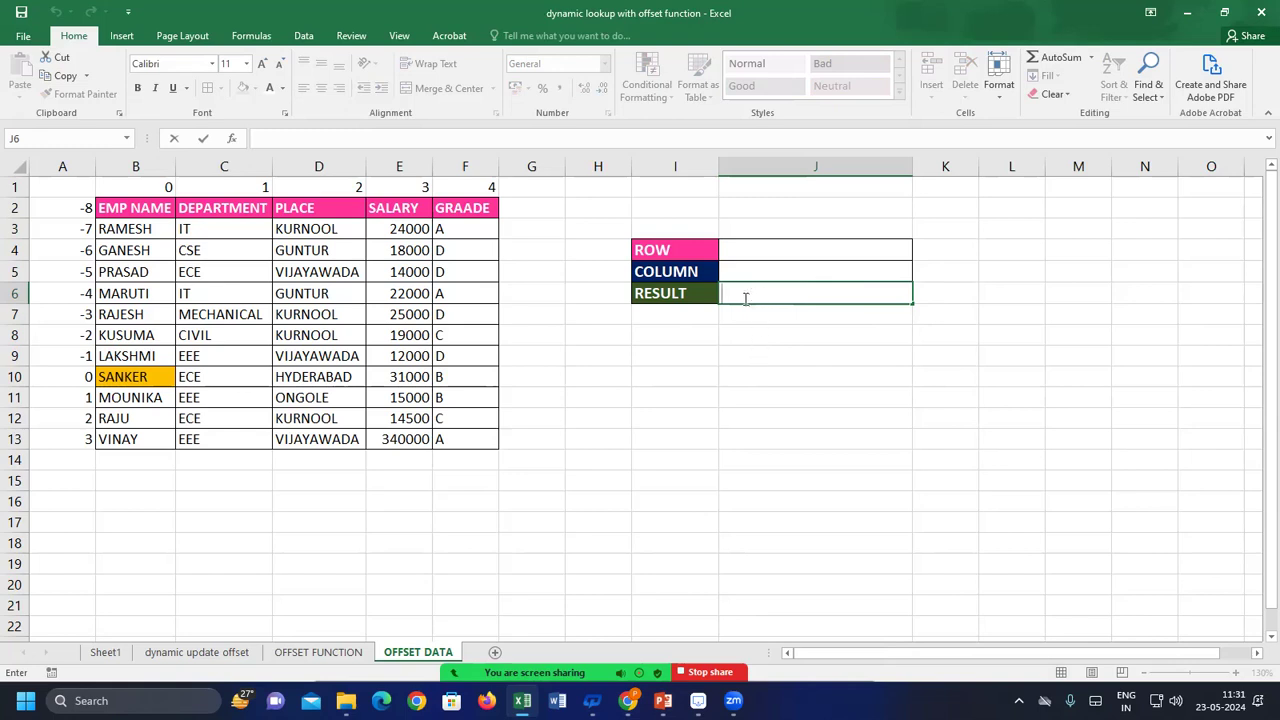
{"action": "key", "text": "Return"}
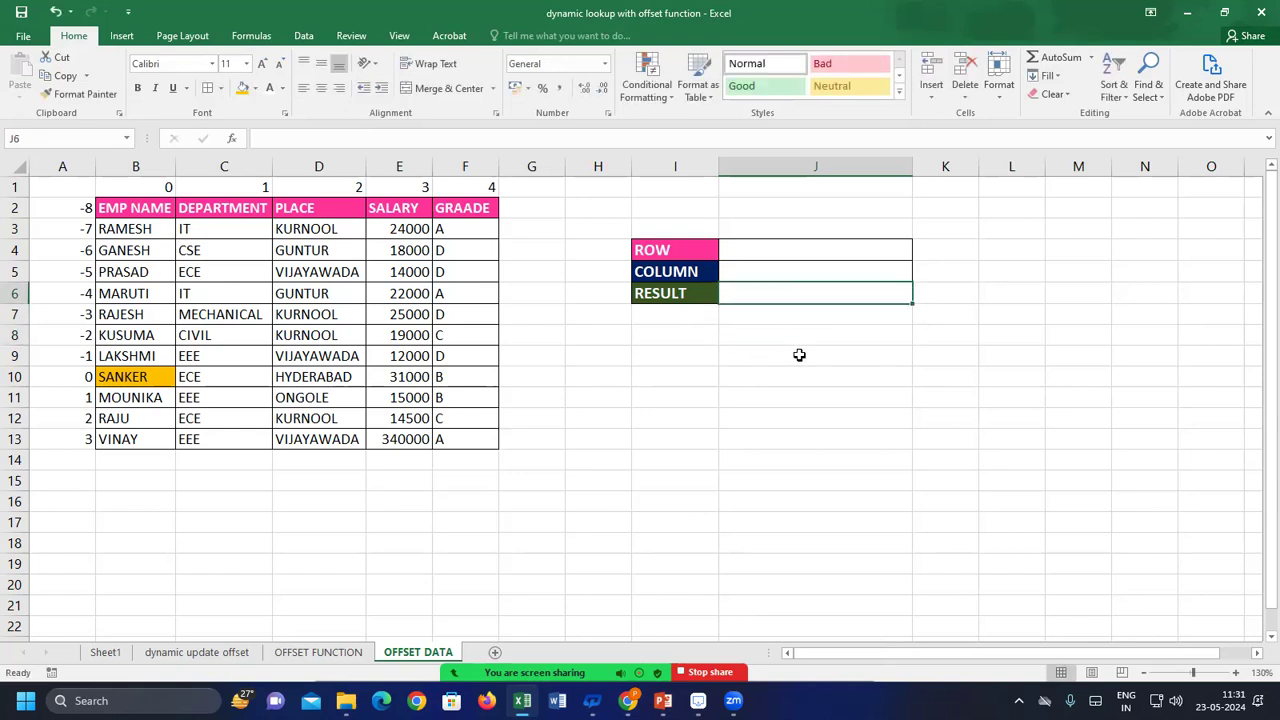
{"action": "left_click", "coordinate": [422, 268]}
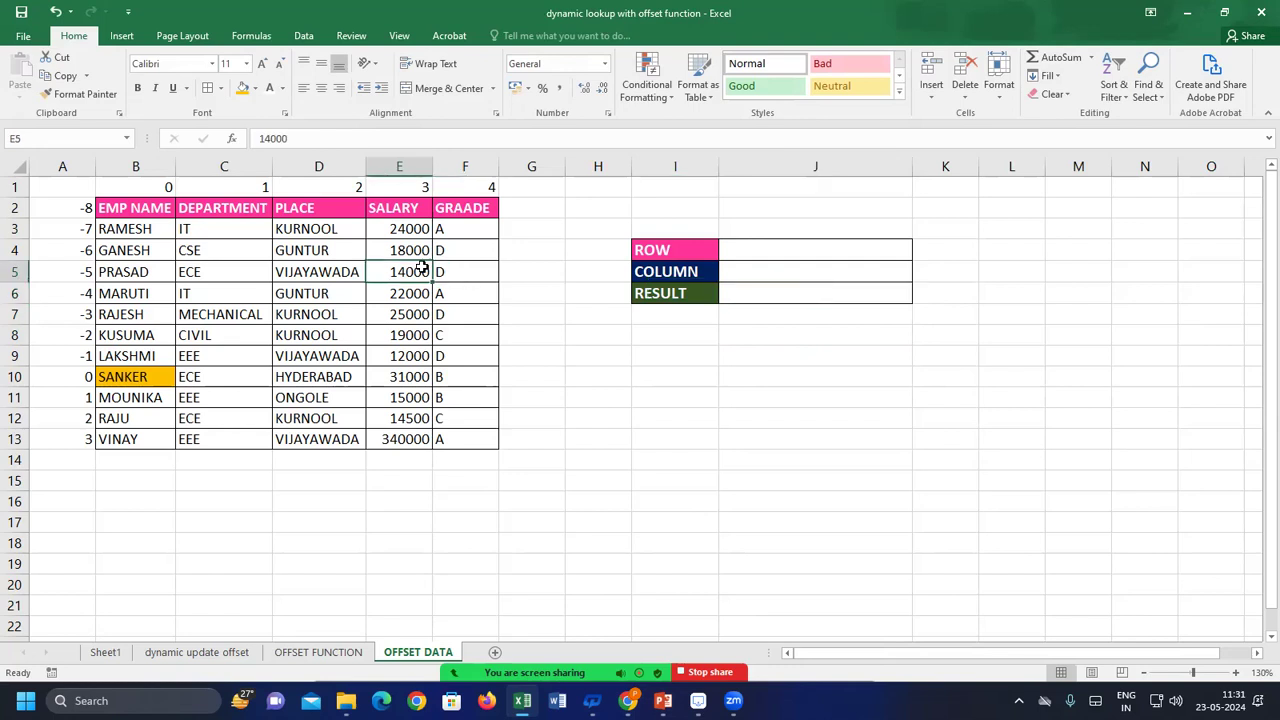
{"action": "left_click", "coordinate": [423, 187]}
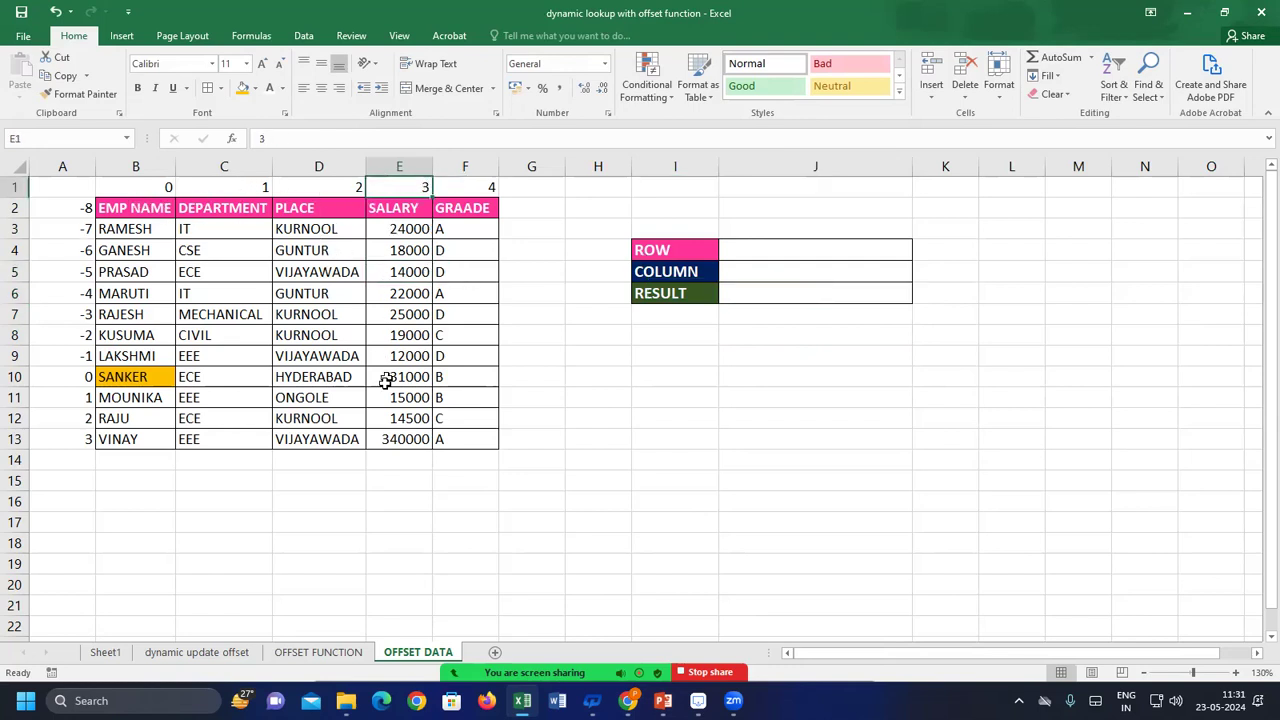
{"action": "left_click", "coordinate": [762, 302]}
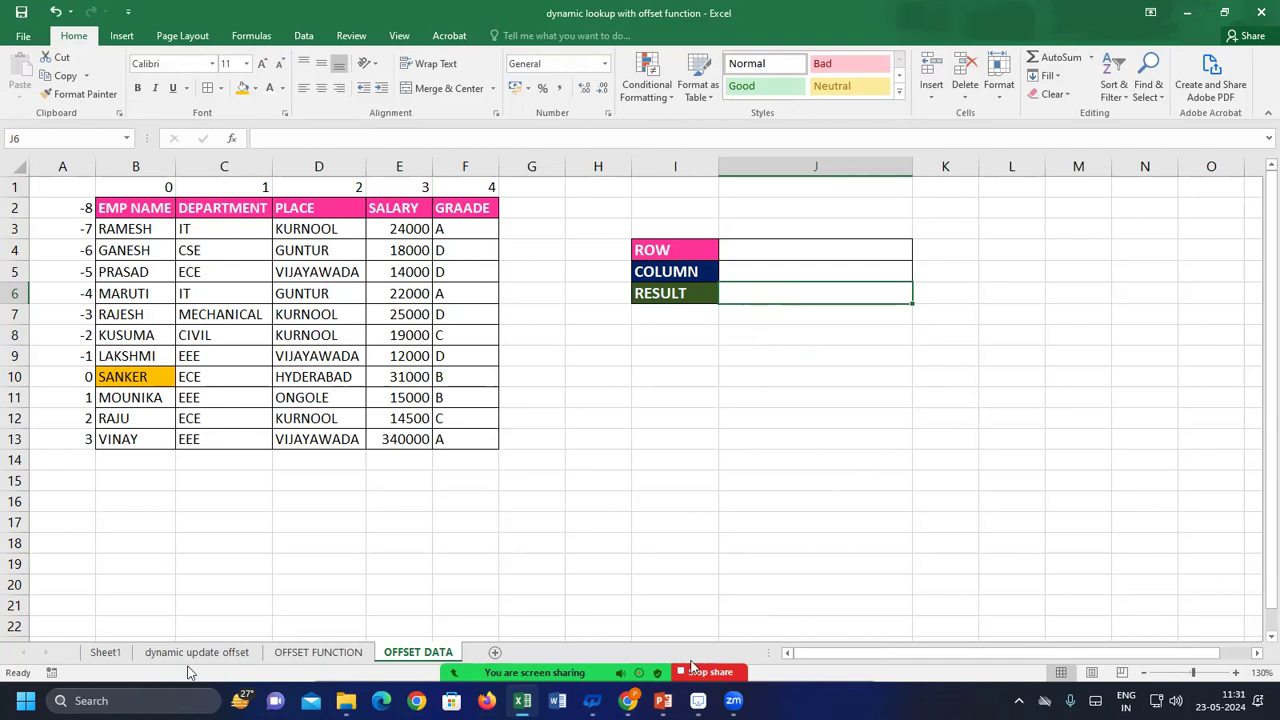
Look through the dynamic update offset sheet and Sheet1 for their order data tables
{"action": "left_click", "coordinate": [232, 655]}
{"action": "mouse_move", "coordinate": [1264, 282]}
{"action": "left_mouse_down"}
{"action": "mouse_move", "coordinate": [1260, 296]}
{"action": "mouse_move", "coordinate": [1258, 284]}
{"action": "left_mouse_up"}
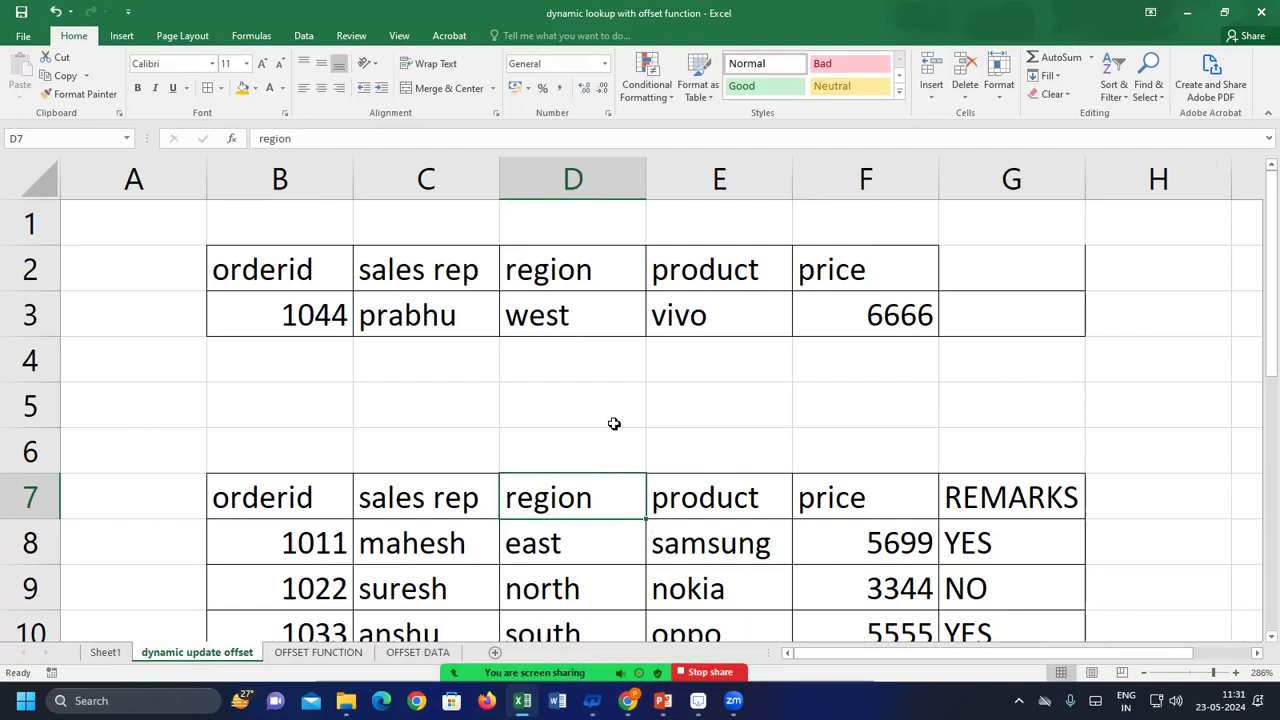
{"action": "left_click", "coordinate": [123, 656]}
{"action": "left_click", "coordinate": [214, 660]}
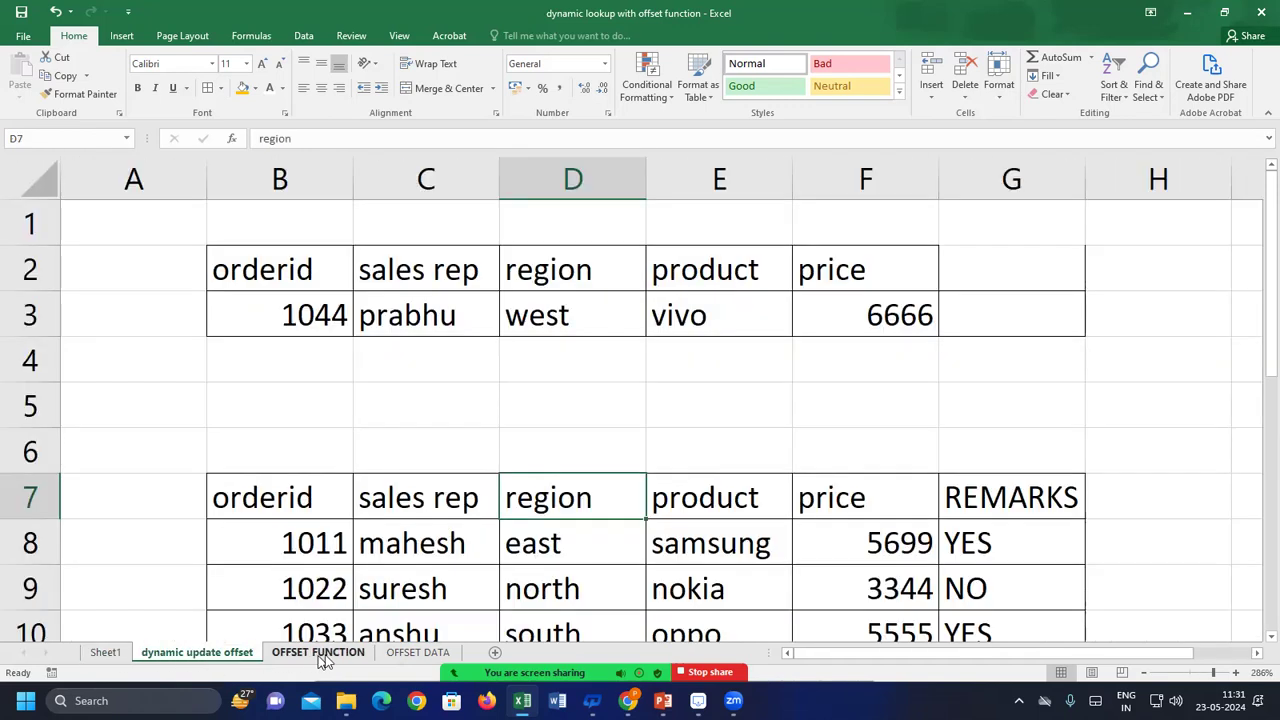
Clear the last order record, B11:G11, from the orders table on the dynamic update offset sheet
{"action": "left_click_drag", "start_coordinate": [1272, 380], "coordinate": [1258, 398]}
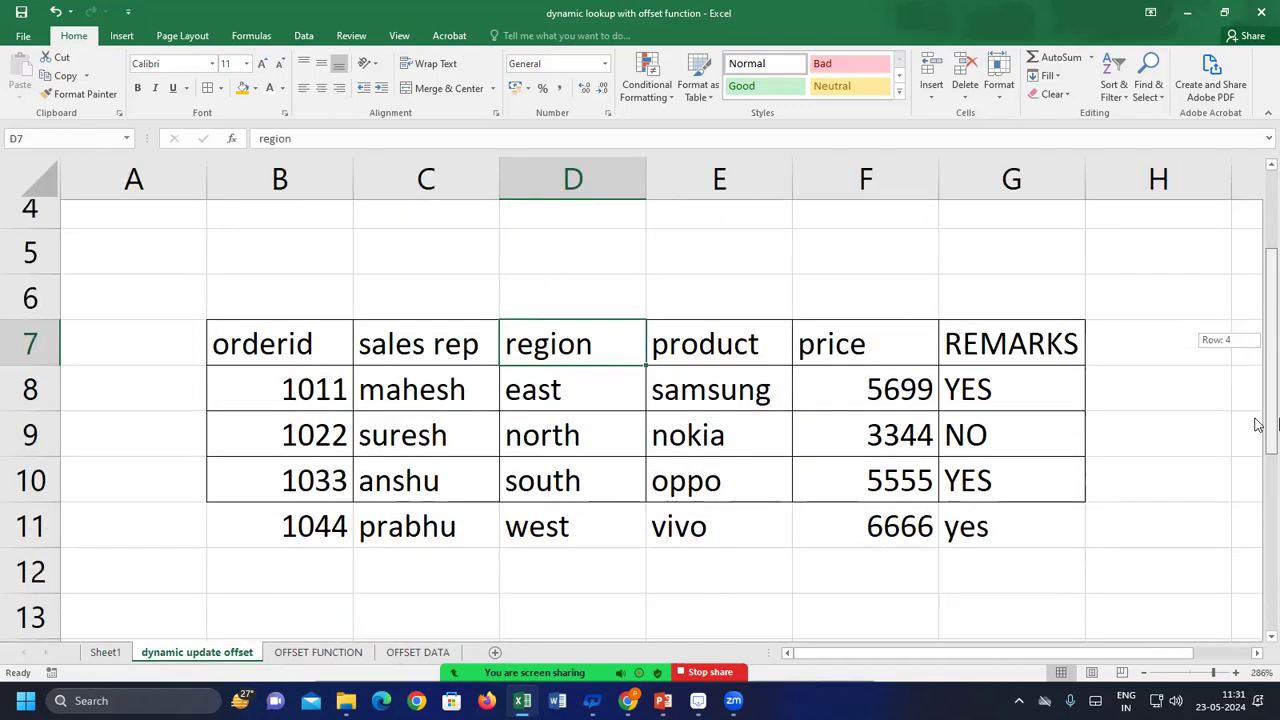
{"action": "left_click_drag", "start_coordinate": [266, 540], "coordinate": [1050, 539]}
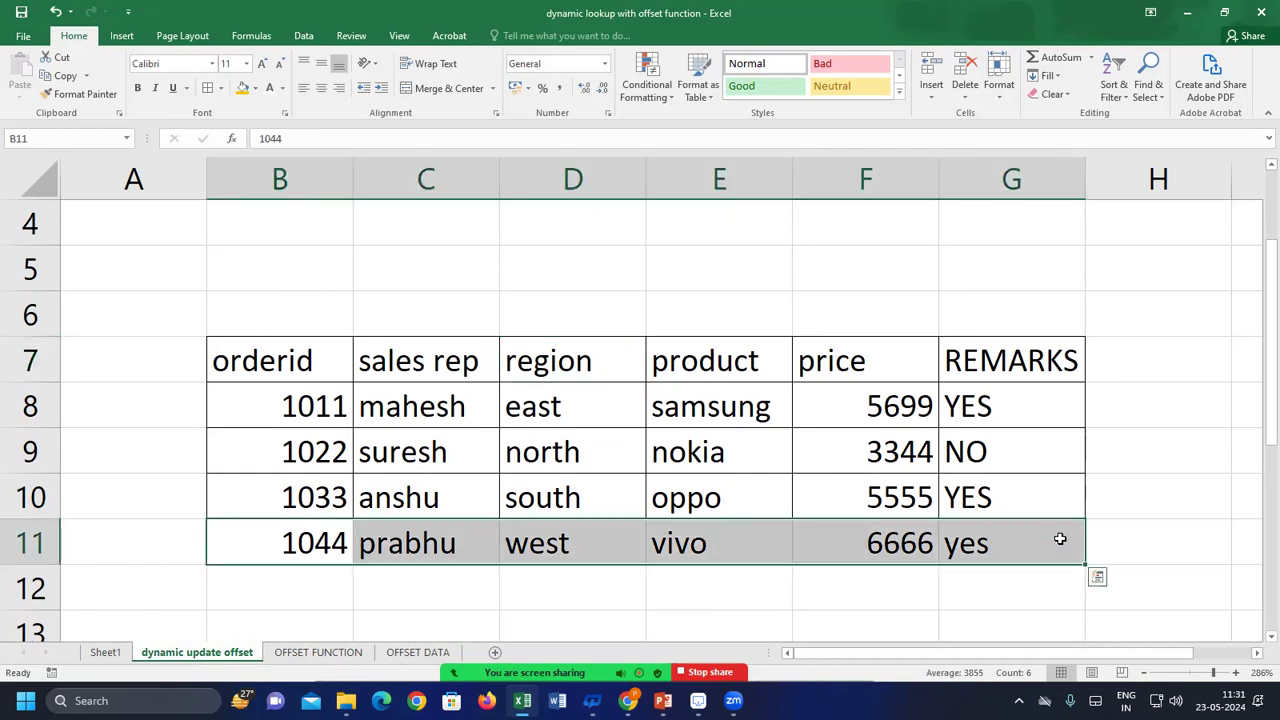
{"action": "key", "text": "Delete"}
{"action": "left_click", "coordinate": [417, 433]}
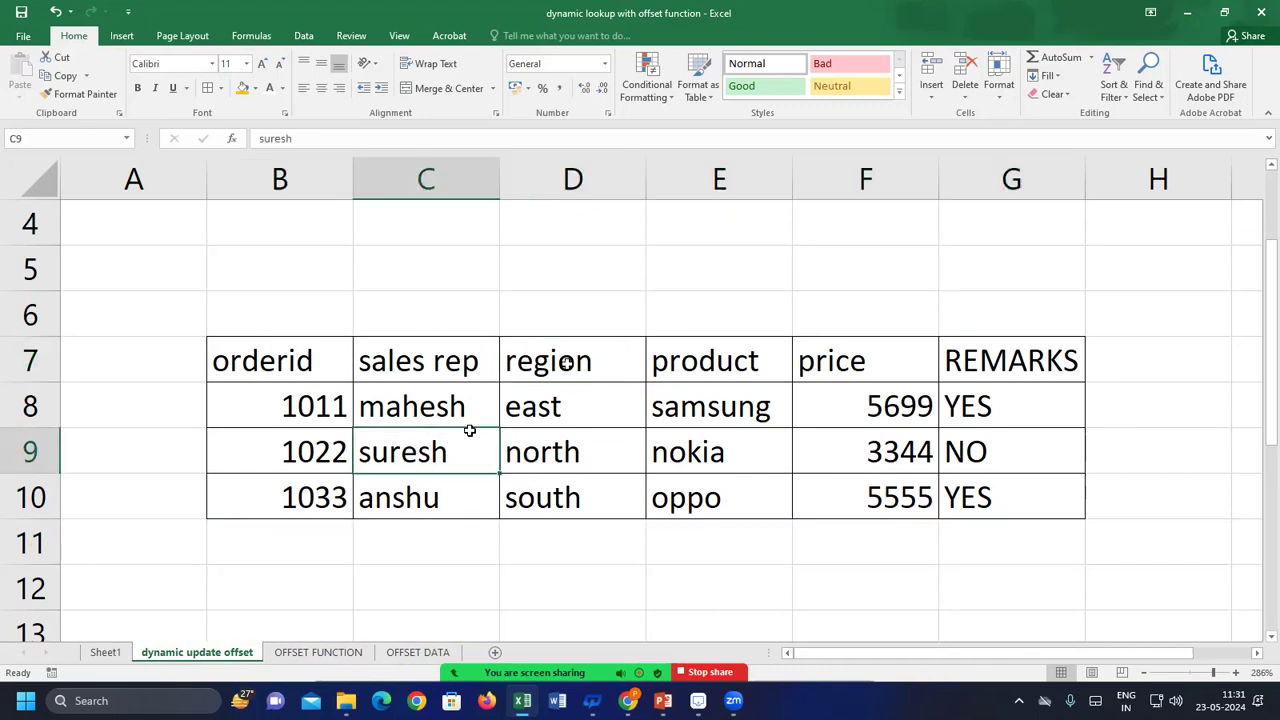
{"action": "left_click_drag", "start_coordinate": [1258, 397], "coordinate": [1260, 337]}
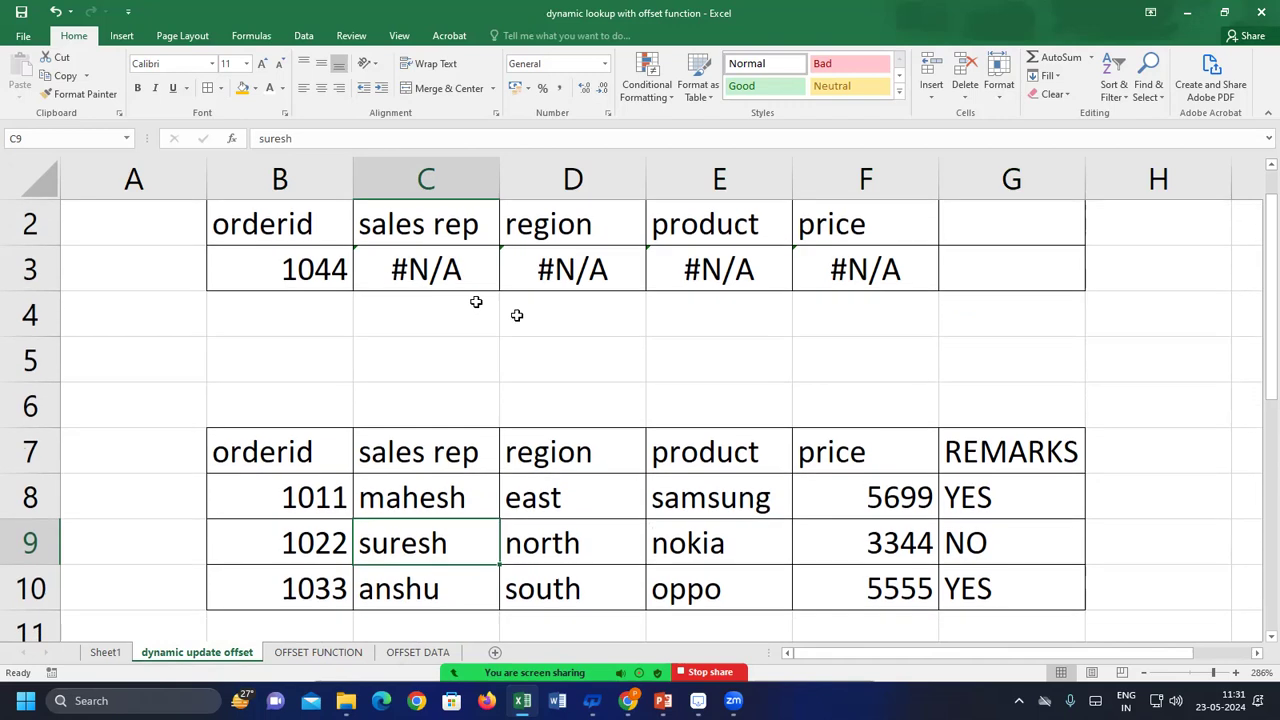
Try clearing the lookup order ID in B3, and undo the deletion
{"action": "left_click", "coordinate": [342, 268]}
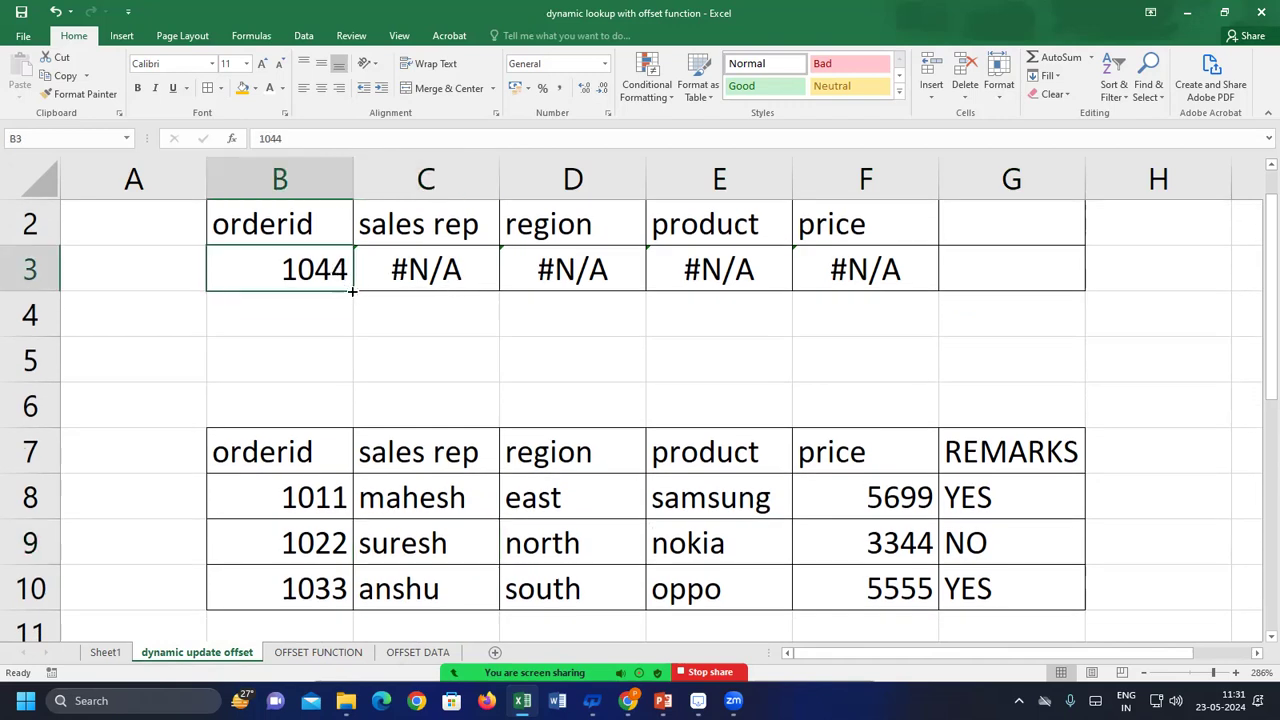
{"action": "key", "text": "Delete"}
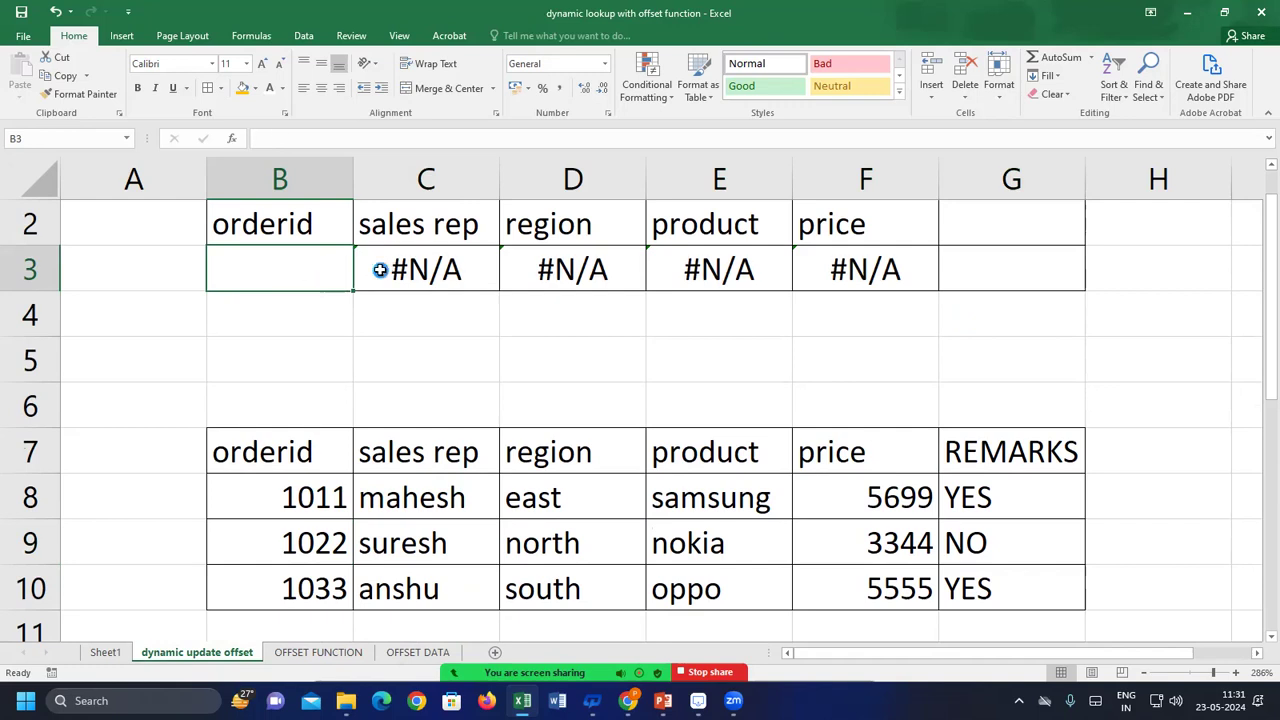
{"action": "key", "text": "ctrl+z"}
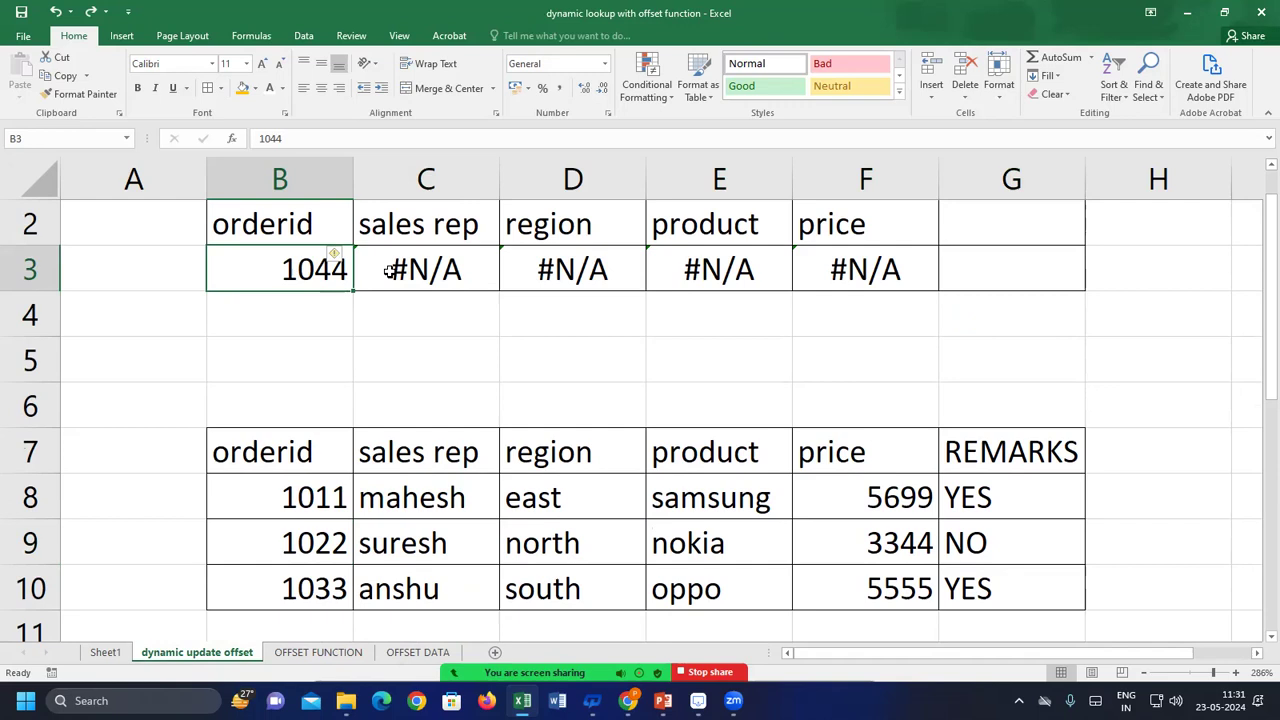
{"action": "left_click", "coordinate": [388, 271]}
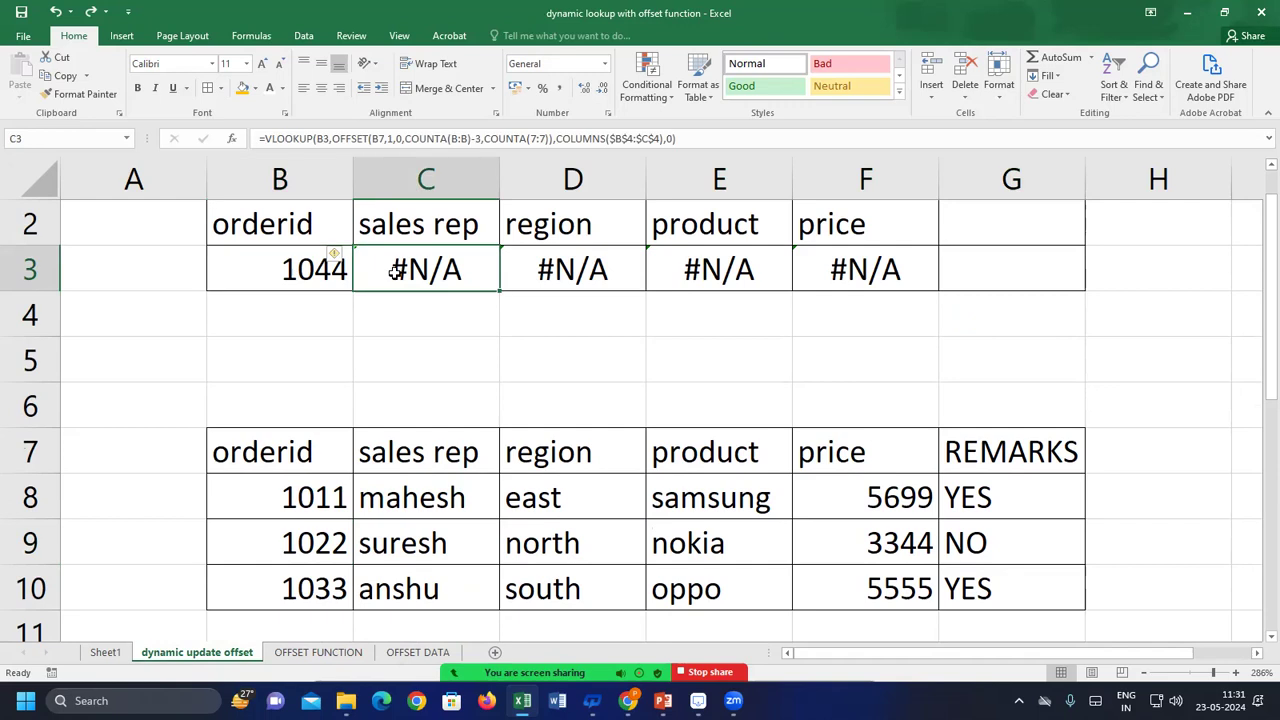
Set the lookup order ID in B3 to that of the first record in the orders table
{"action": "left_click", "coordinate": [342, 270]}
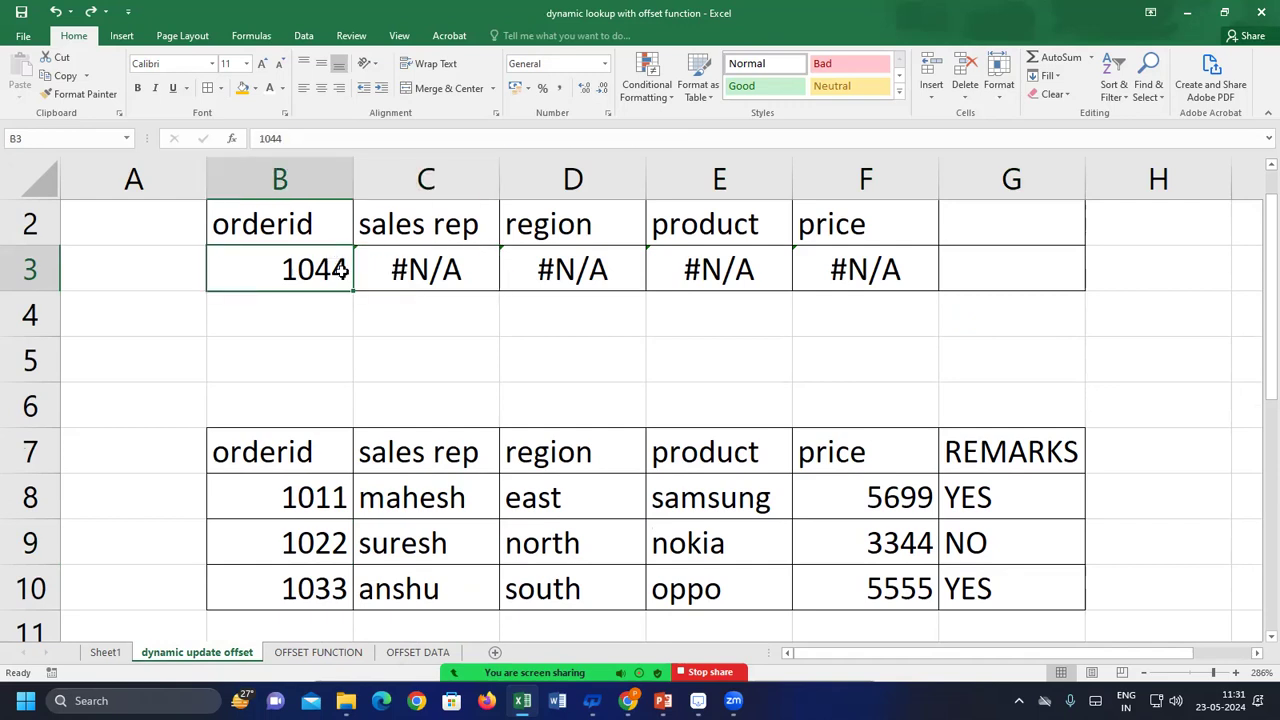
{"action": "type", "text": "1011"}
{"action": "key", "text": "Return"}
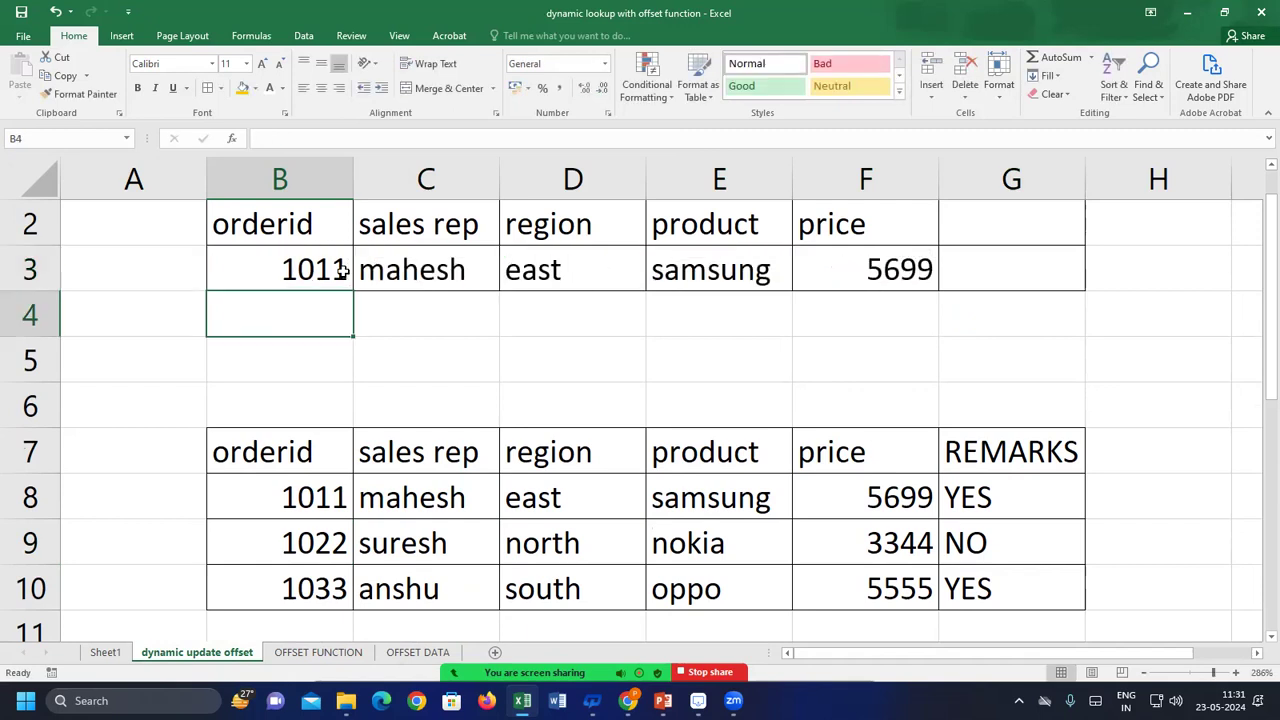
{"action": "left_click_drag", "start_coordinate": [1268, 335], "coordinate": [1267, 308]}
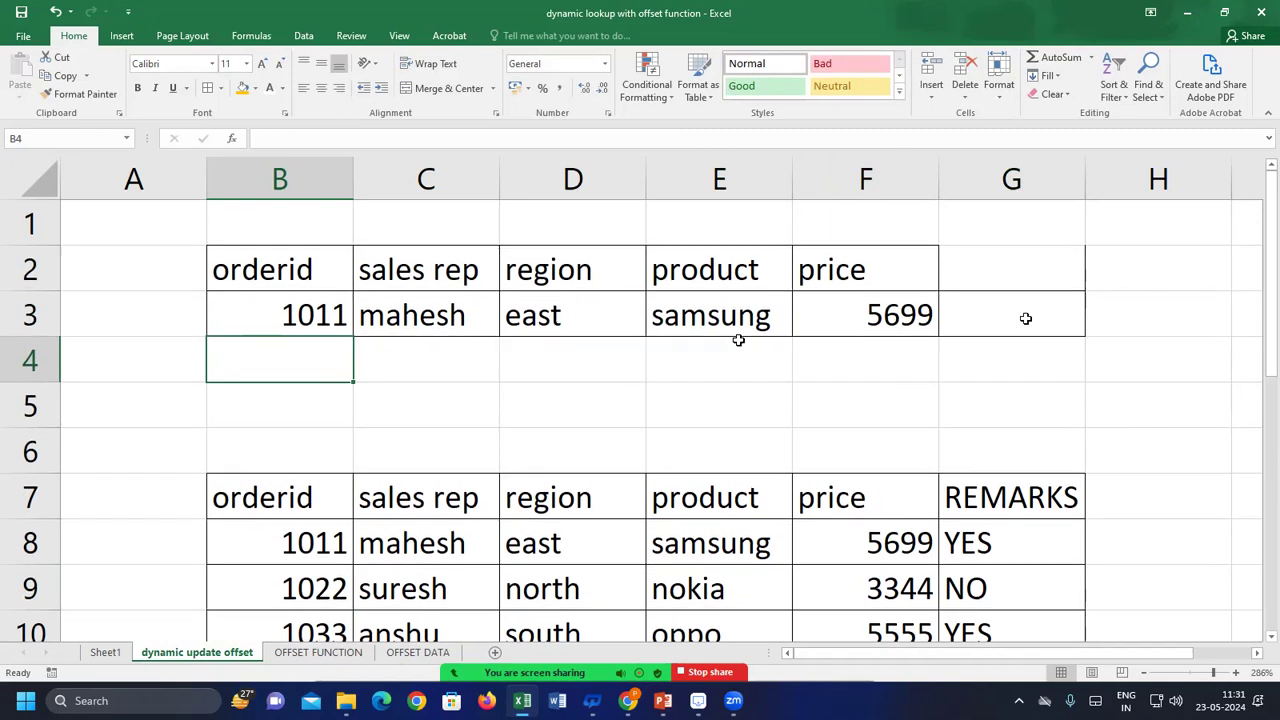
Set the lookup order ID in B3 to that of the second record in the orders table
{"action": "left_click", "coordinate": [290, 318]}
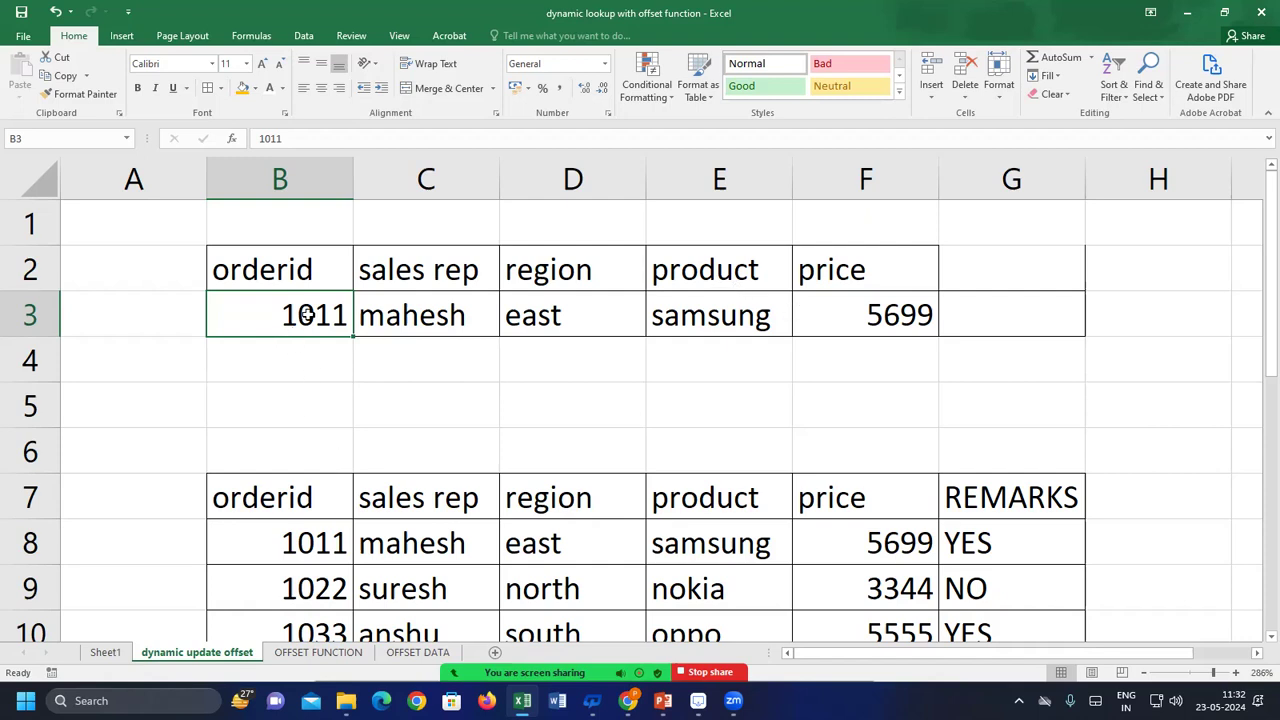
{"action": "type", "text": "1022"}
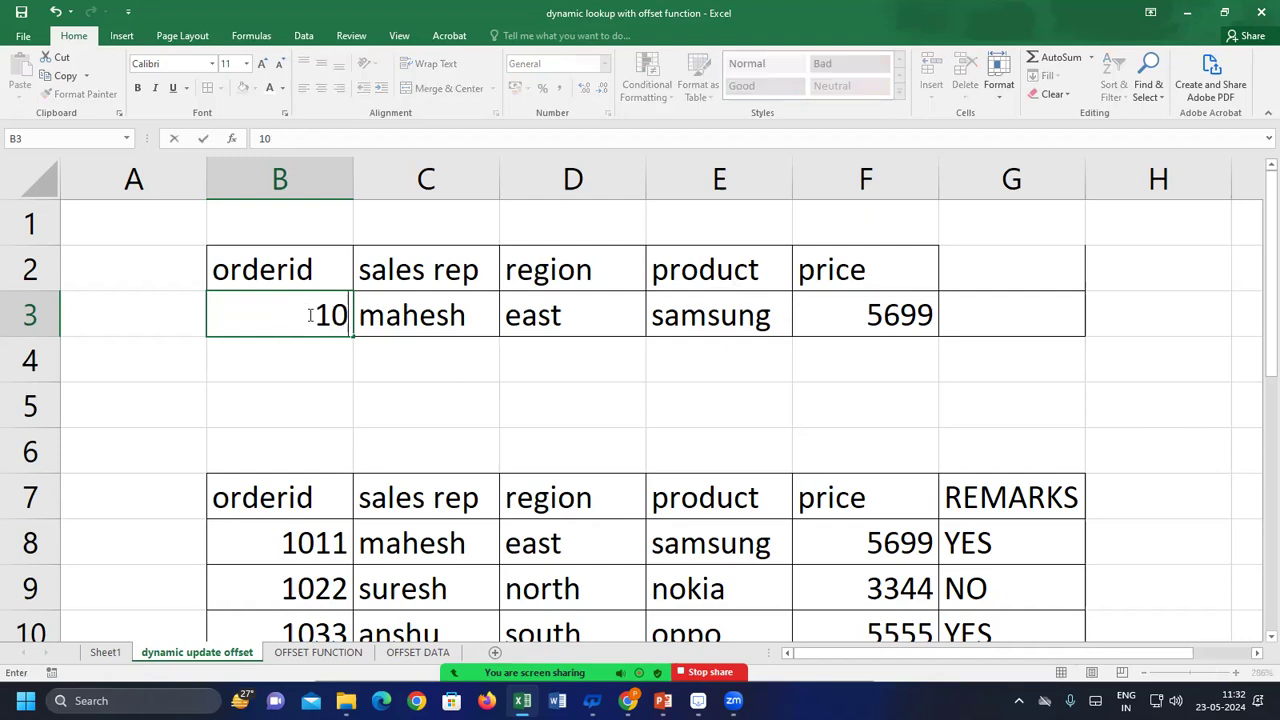
{"action": "key", "text": "Return"}
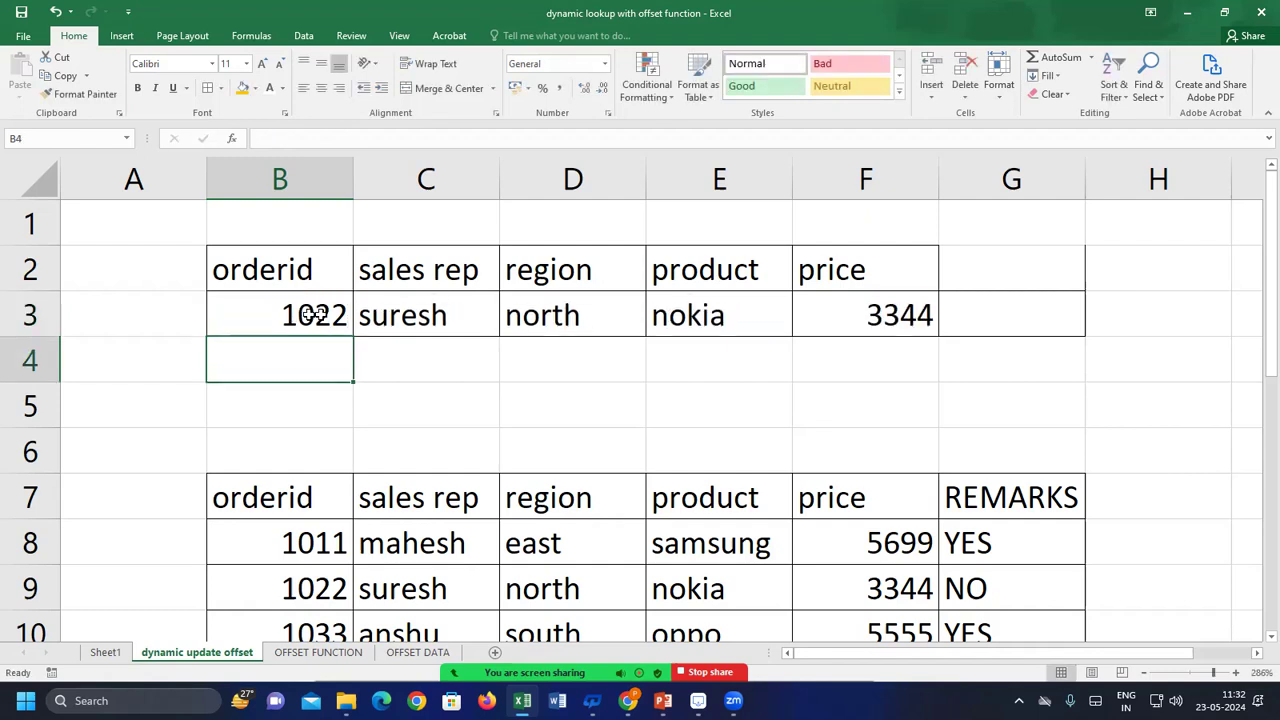
Enter the next consecutive order ID in B11, directly below the last record of the orders table
{"action": "left_click", "coordinate": [308, 315]}
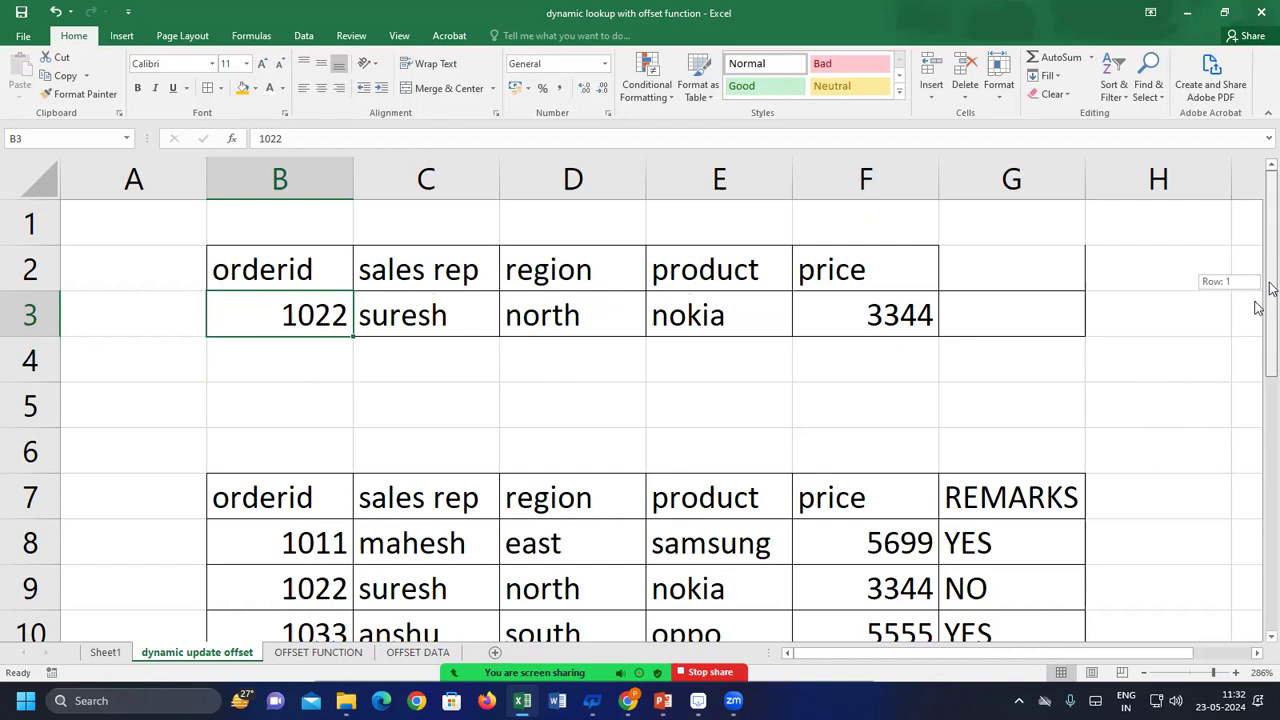
{"action": "scroll", "coordinate": [1211, 371], "scroll_direction": "down", "scroll_amount": 1}
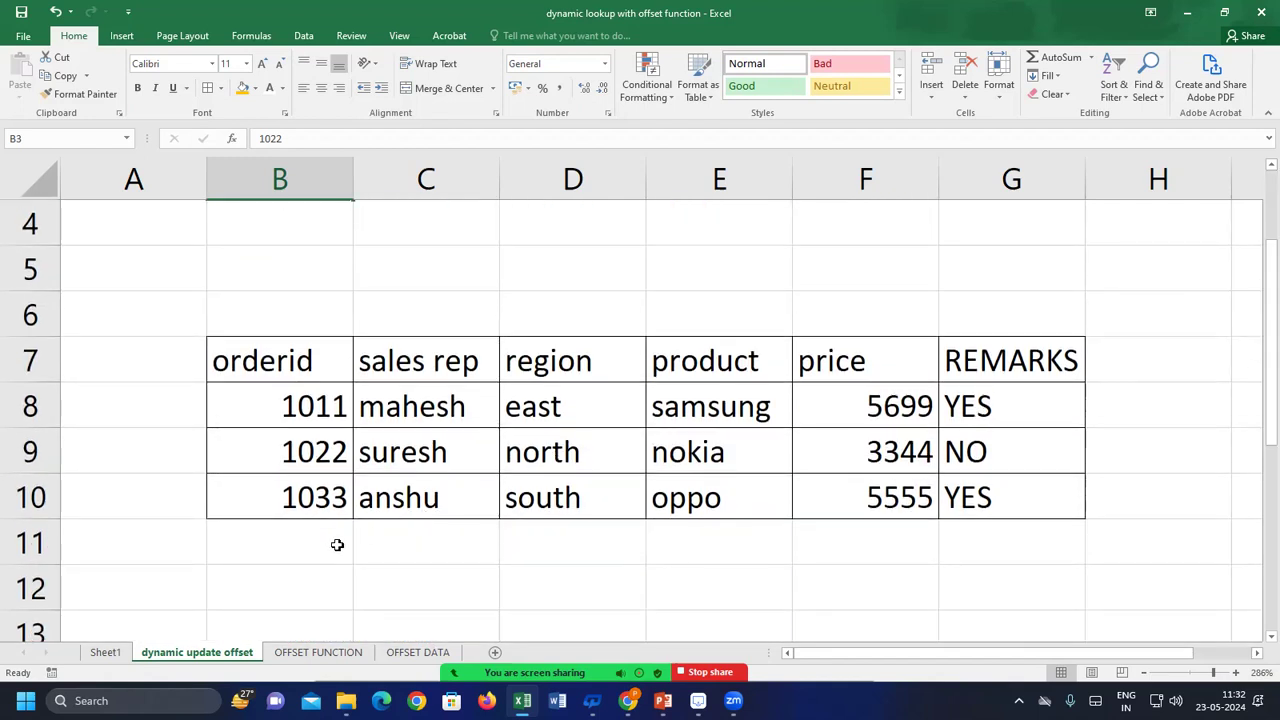
{"action": "left_click", "coordinate": [309, 597]}
{"action": "left_click", "coordinate": [307, 540]}
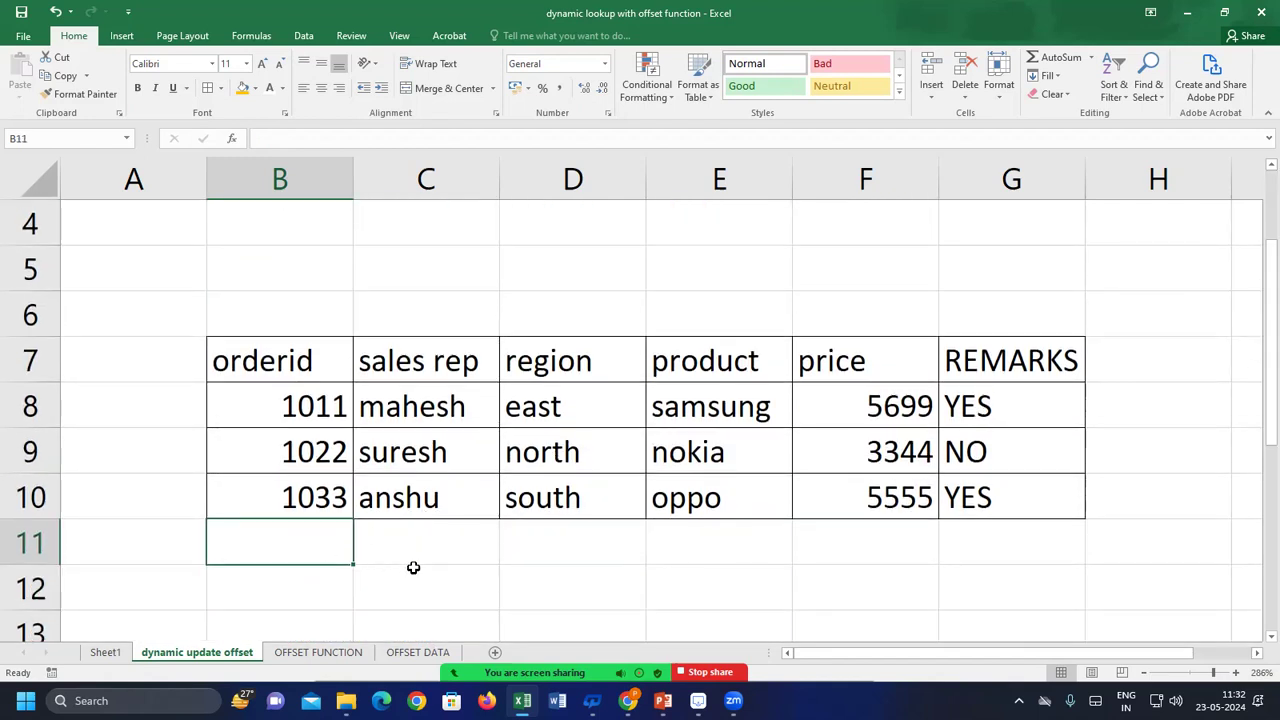
{"action": "key", "text": "F2"}
{"action": "type", "text": "1044"}
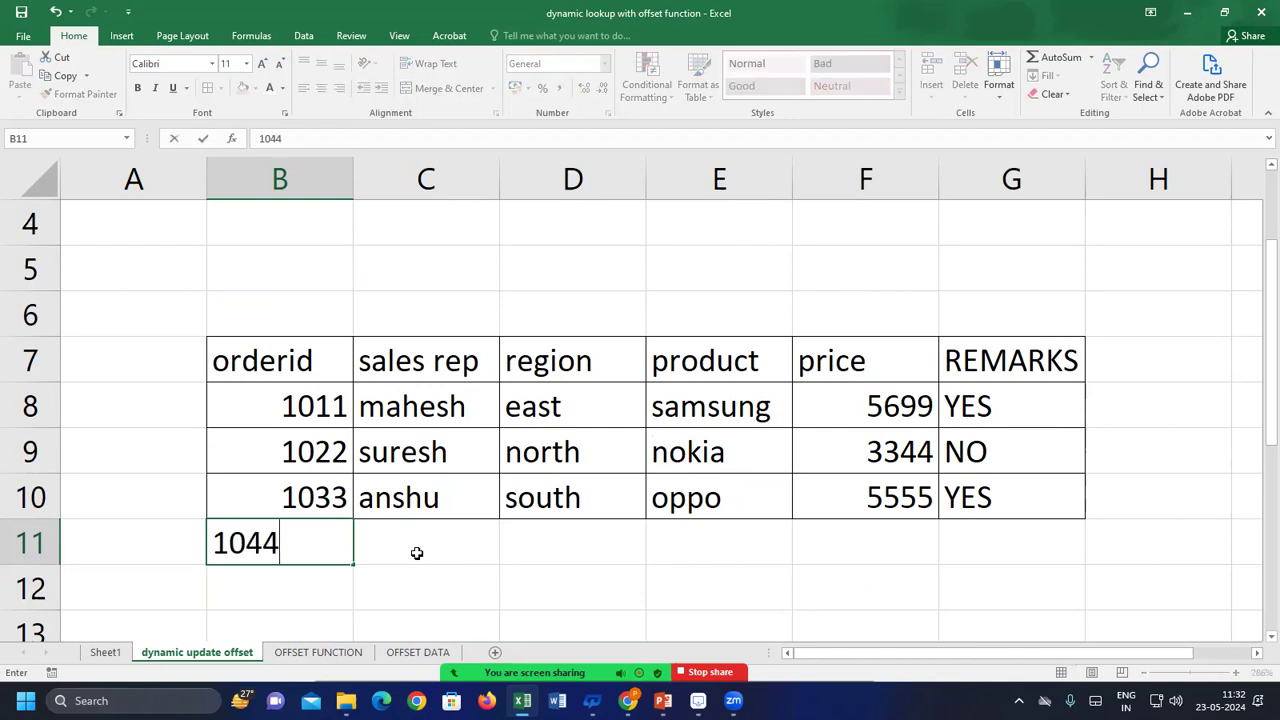
{"action": "key", "text": "Return"}
Set the lookup order ID in B3 to the newly added one from B11
{"action": "left_click_drag", "start_coordinate": [1270, 425], "coordinate": [1240, 423]}
{"action": "scroll", "coordinate": [360, 311], "scroll_direction": "up", "scroll_amount": 1}
{"action": "left_click", "coordinate": [342, 313]}
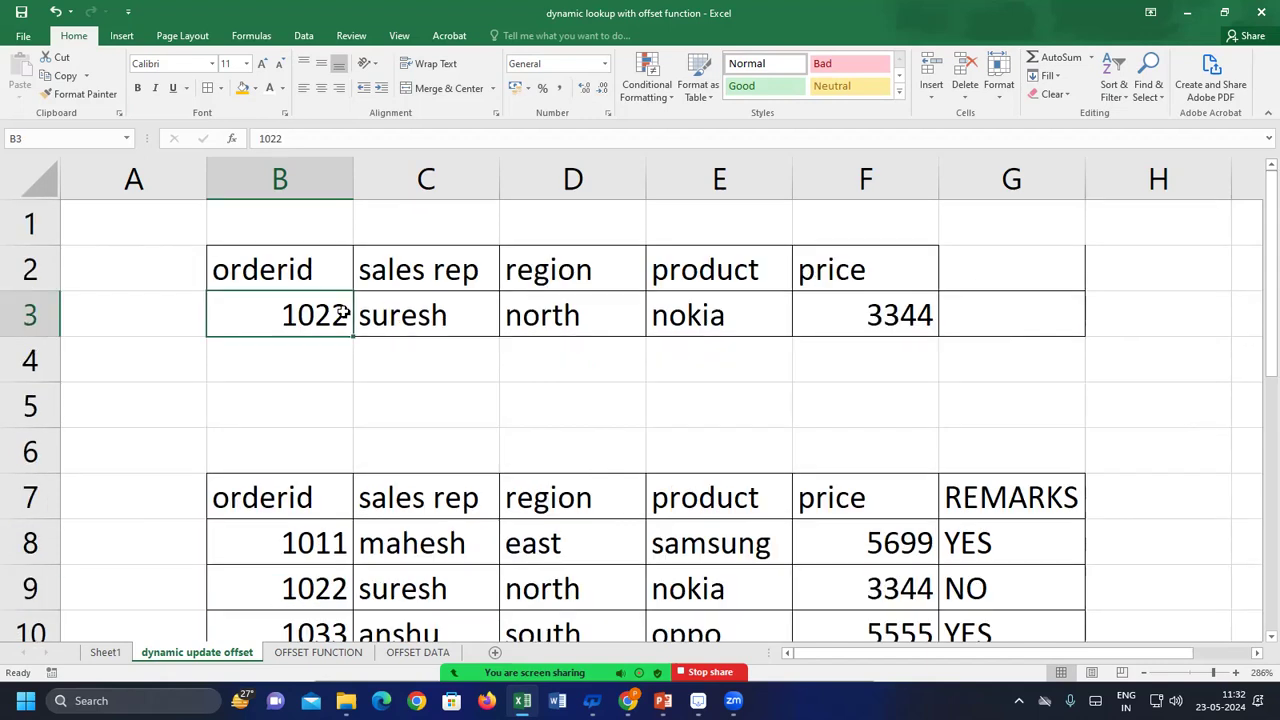
{"action": "type", "text": "1044"}
{"action": "key", "text": "Return"}
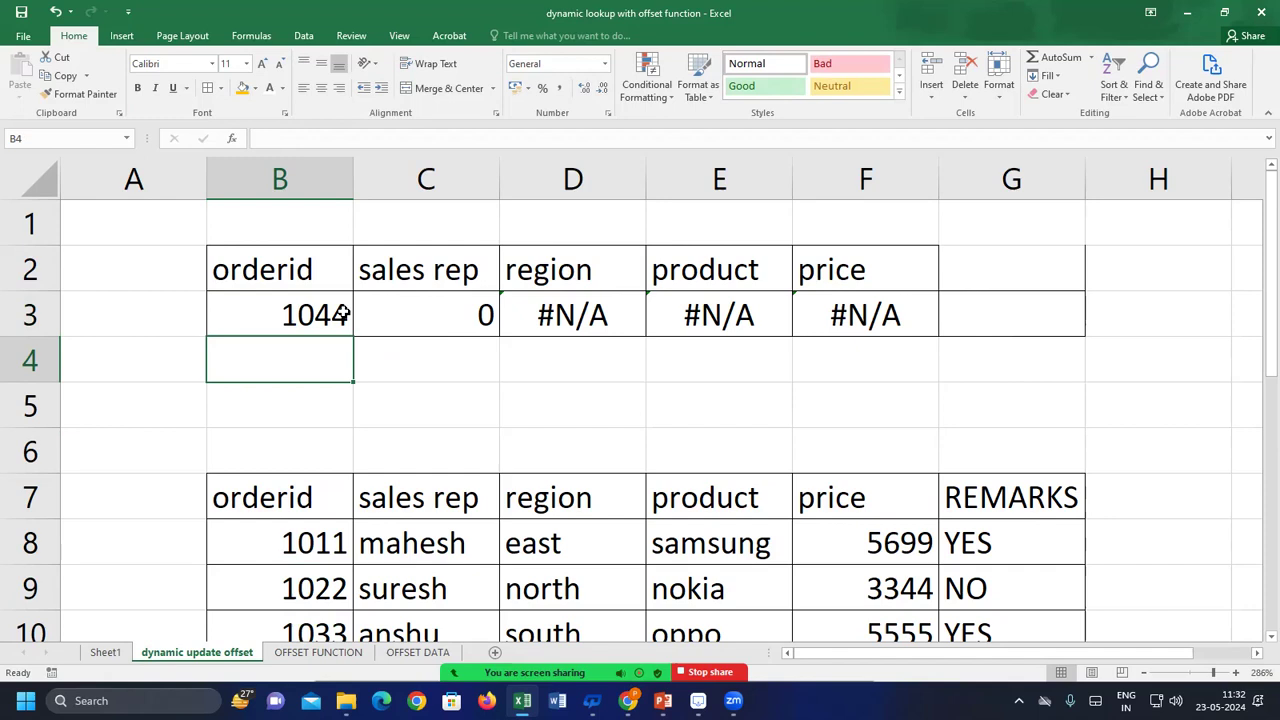
{"action": "left_click", "coordinate": [342, 313]}
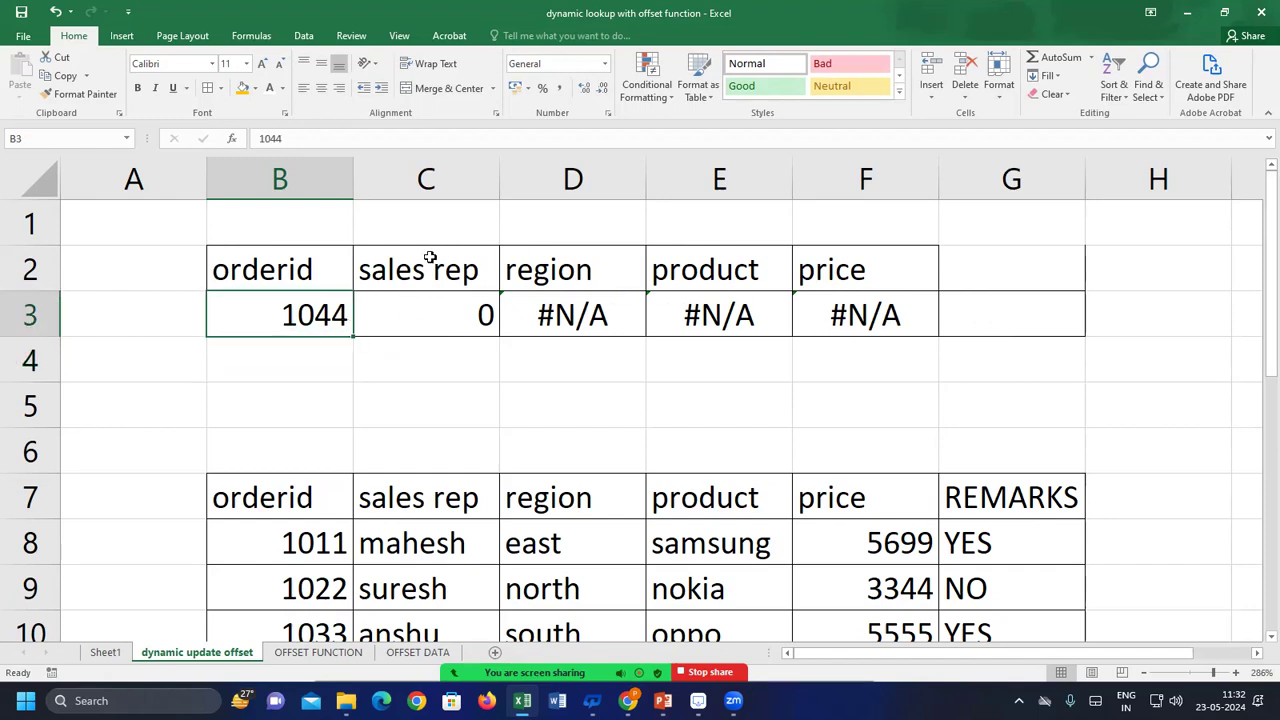
Clear the lookup formulas for sales rep, region, product and price in C3:F3
{"action": "left_click", "coordinate": [406, 320]}
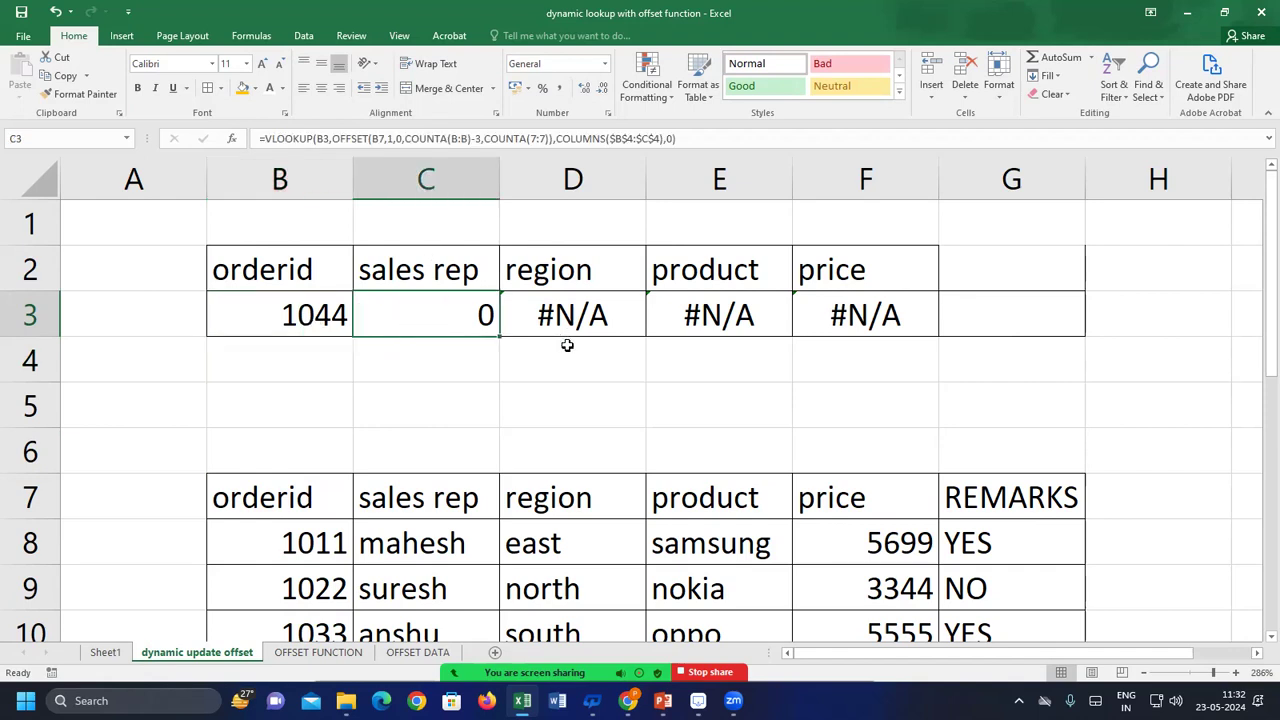
{"action": "left_click", "coordinate": [309, 326]}
{"action": "left_click", "coordinate": [482, 330]}
{"action": "left_click_drag", "start_coordinate": [497, 337], "coordinate": [931, 345]}
{"action": "left_click", "coordinate": [458, 318]}
{"action": "key", "text": "Delete"}
{"action": "key", "text": "Right"}
{"action": "key", "text": "Delete"}
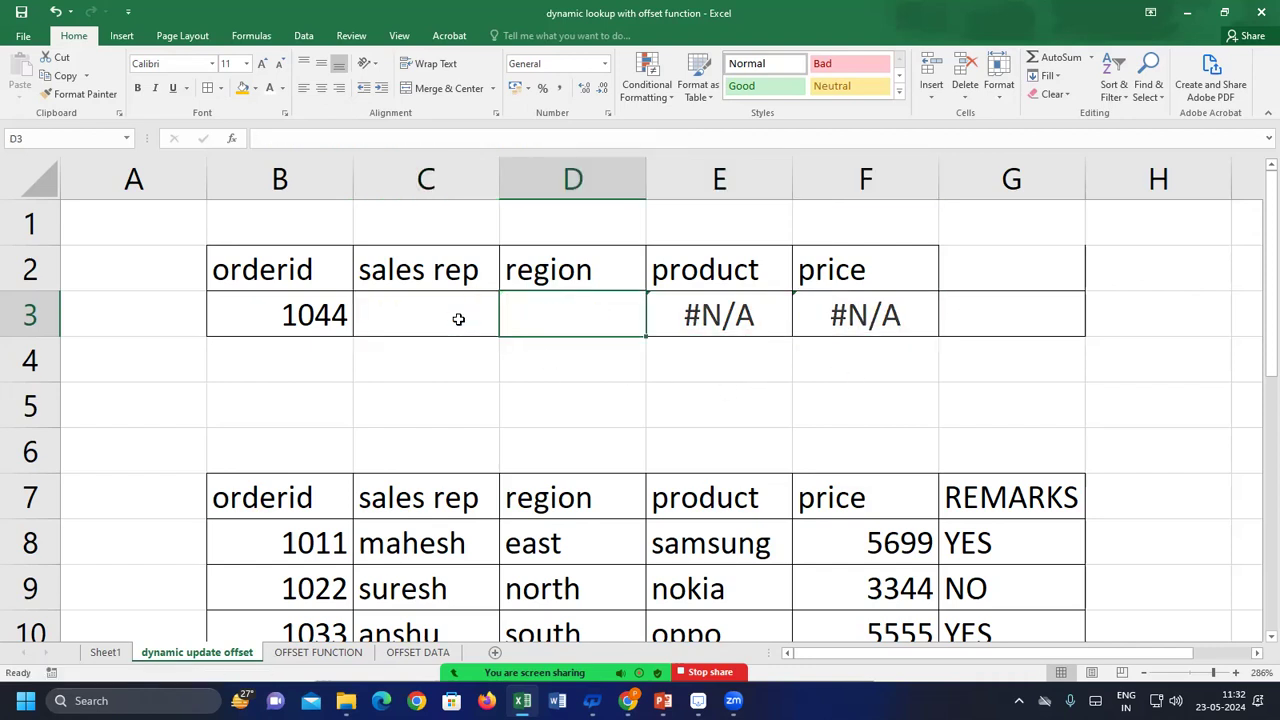
{"action": "key", "text": "Right"}
{"action": "key", "text": "Delete"}
{"action": "key", "text": "Right"}
{"action": "key", "text": "Delete"}
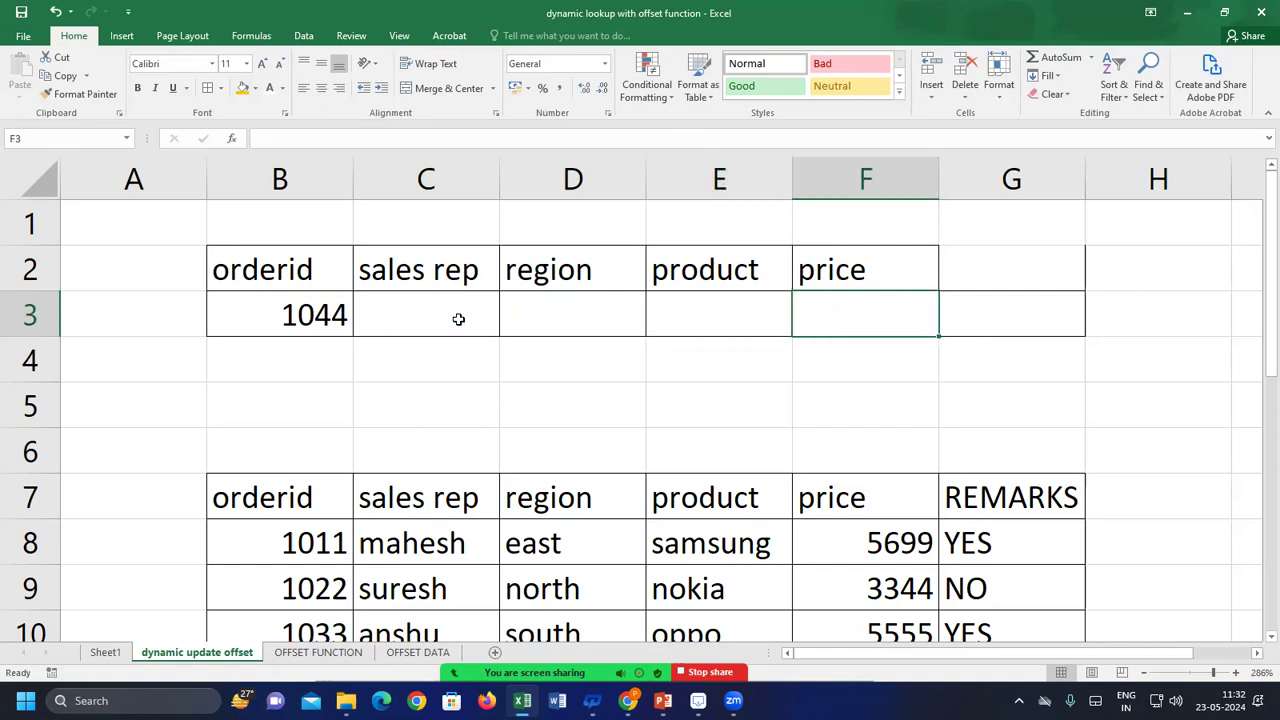
Undo the recent changes until the C3:F3 formulas and the first record's order ID in B3 are restored and B11 is empty
{"action": "left_click", "coordinate": [436, 314]}
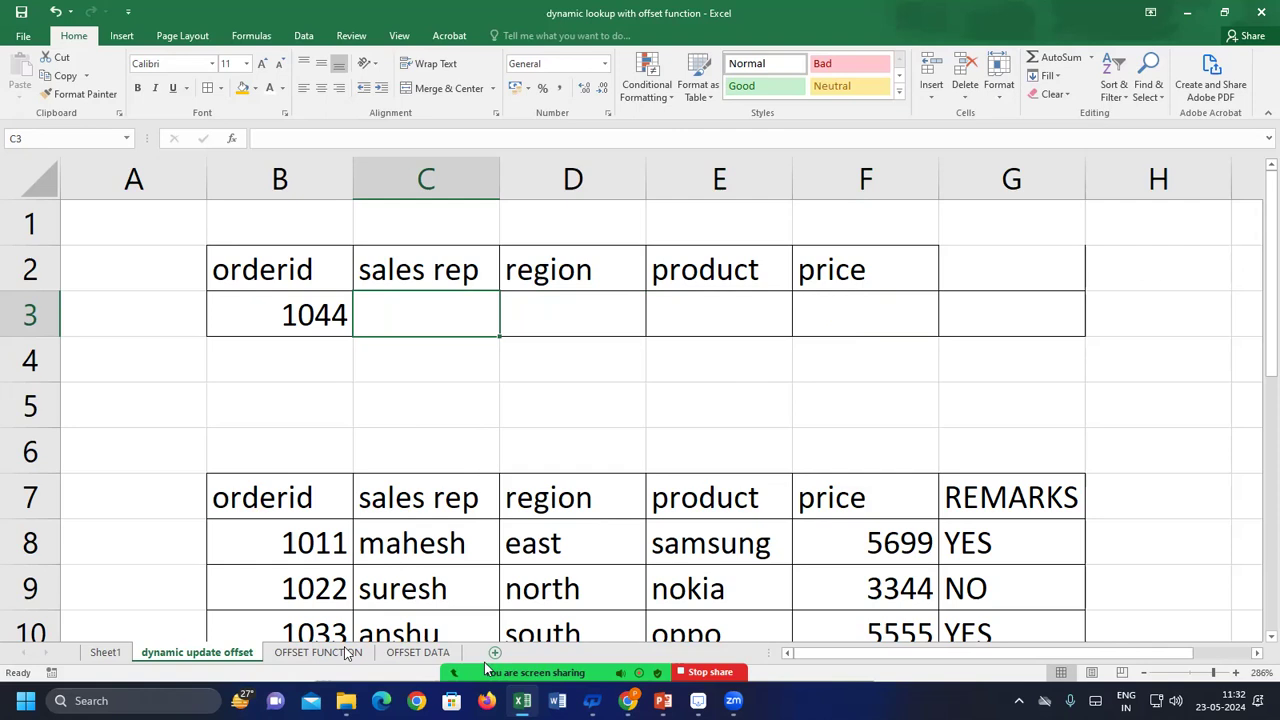
{"action": "key", "text": "ctrl+z"}
{"action": "key", "text": "ctrl+z"}
{"action": "key", "text": "ctrl+z"}
{"action": "key", "text": "ctrl+z"}
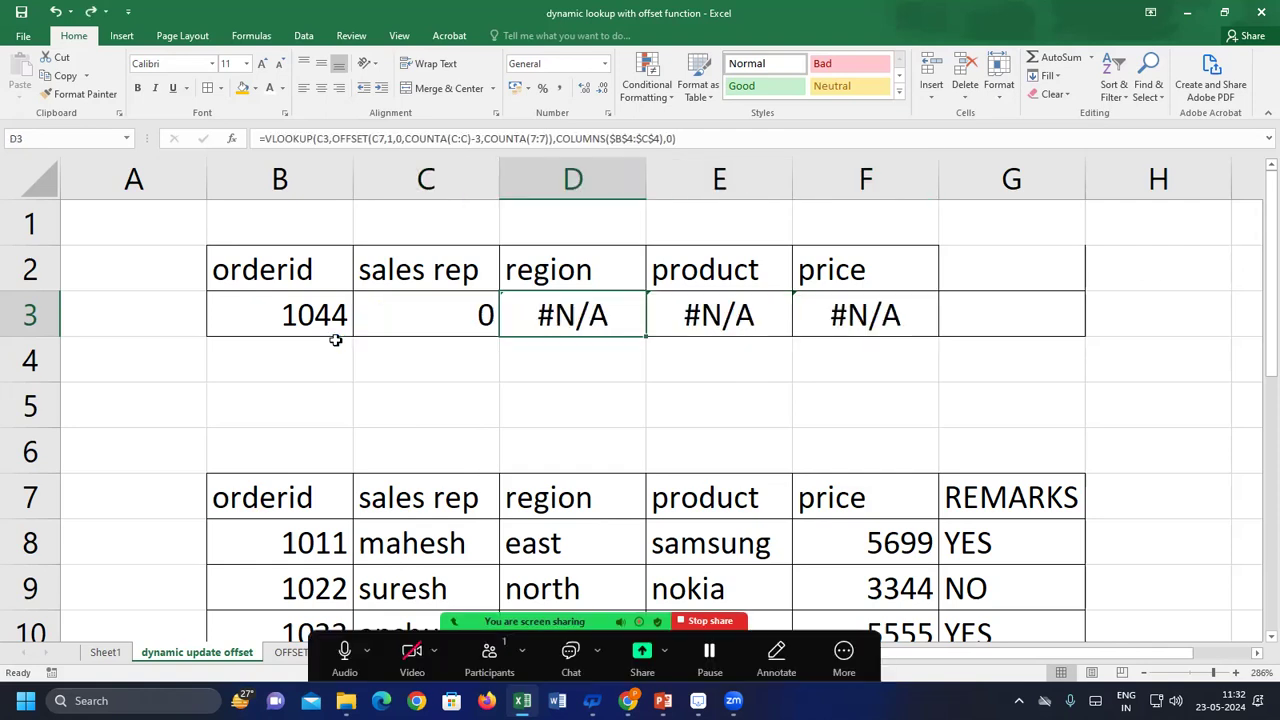
{"action": "key", "text": "ctrl+z"}
{"action": "left_click", "coordinate": [480, 216]}
{"action": "left_click_drag", "start_coordinate": [1268, 398], "coordinate": [1268, 337]}
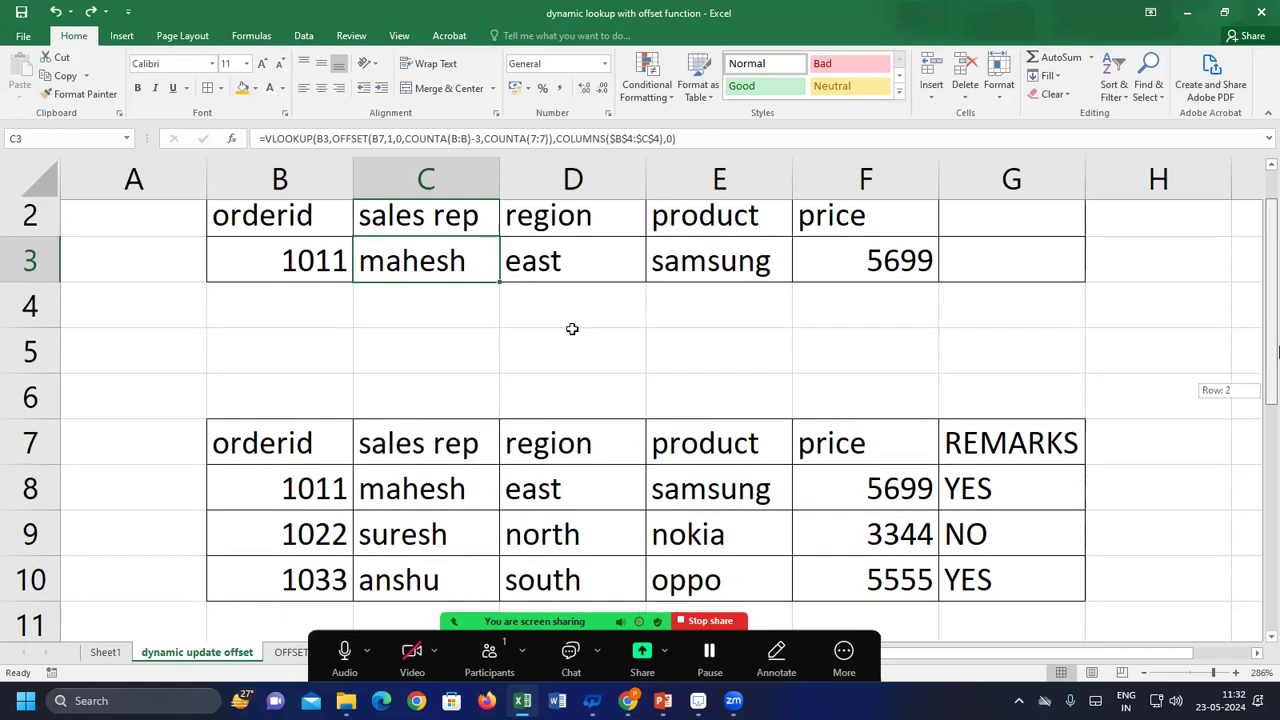
{"action": "scroll", "coordinate": [572, 329], "scroll_direction": "up", "scroll_amount": 1}
{"action": "left_click", "coordinate": [451, 354]}
{"action": "key", "text": "Up"}
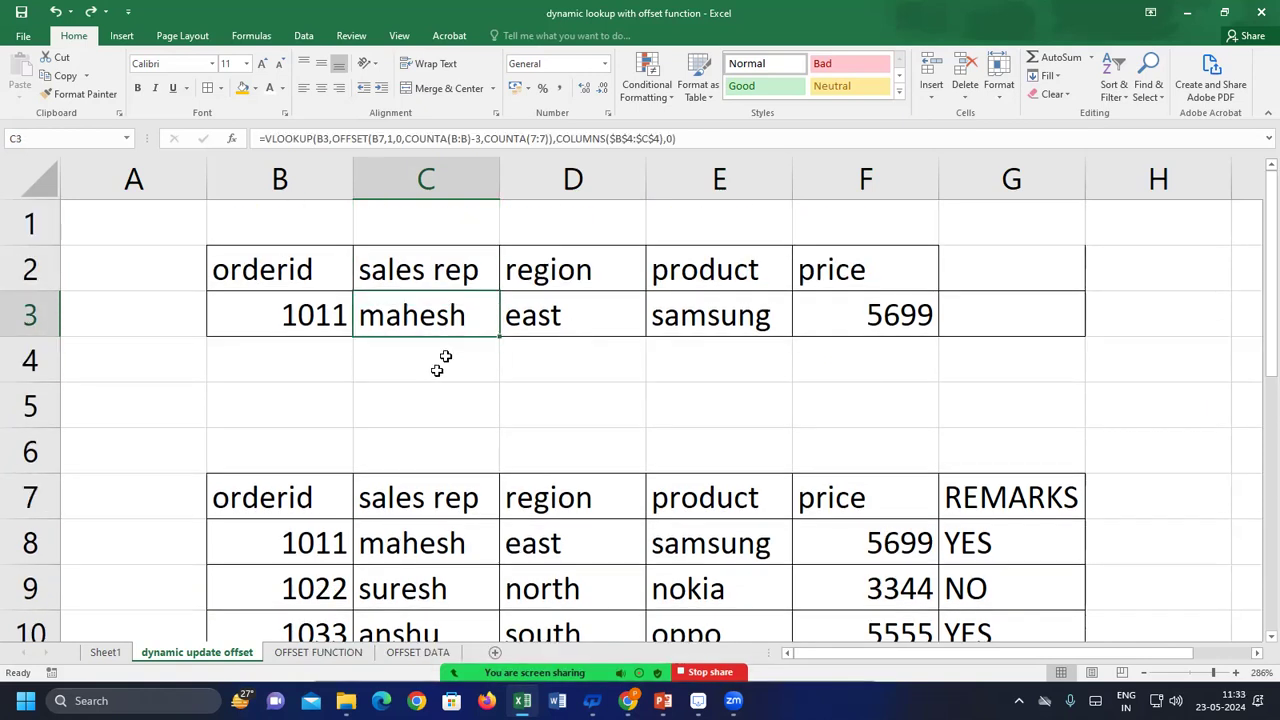
{"action": "left_click", "coordinate": [446, 357]}
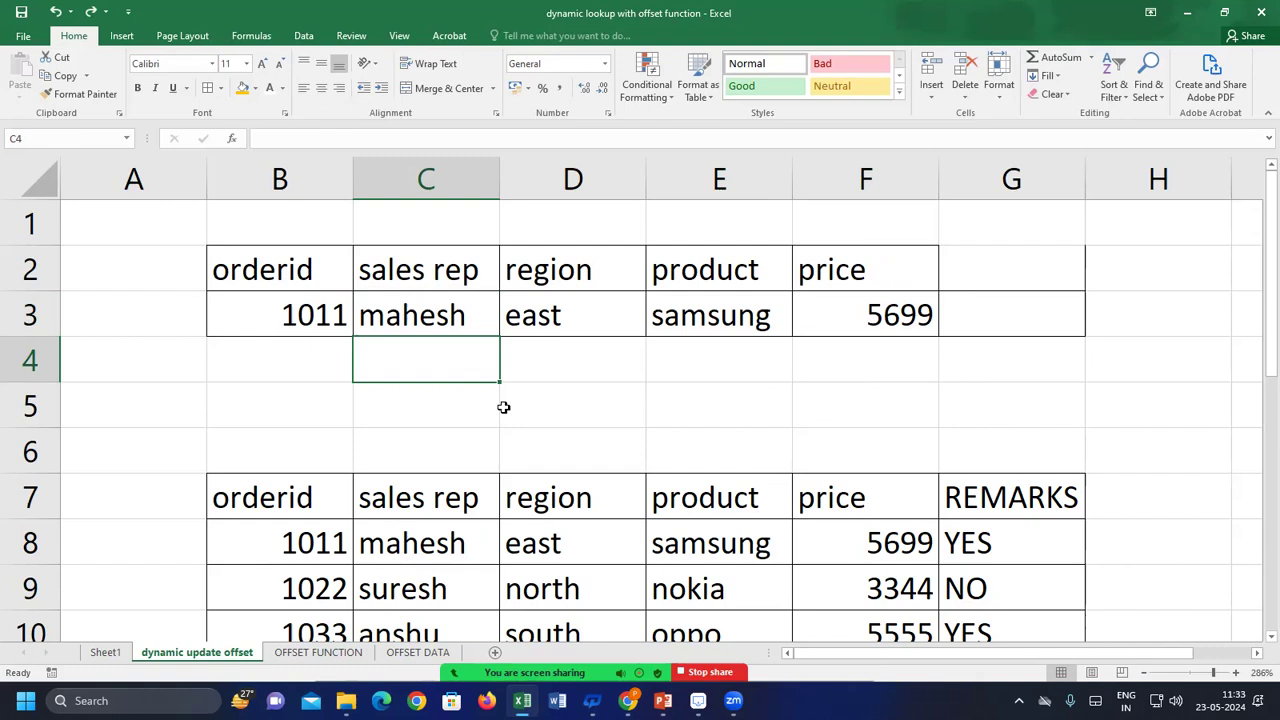
{"action": "type", "text": "="}
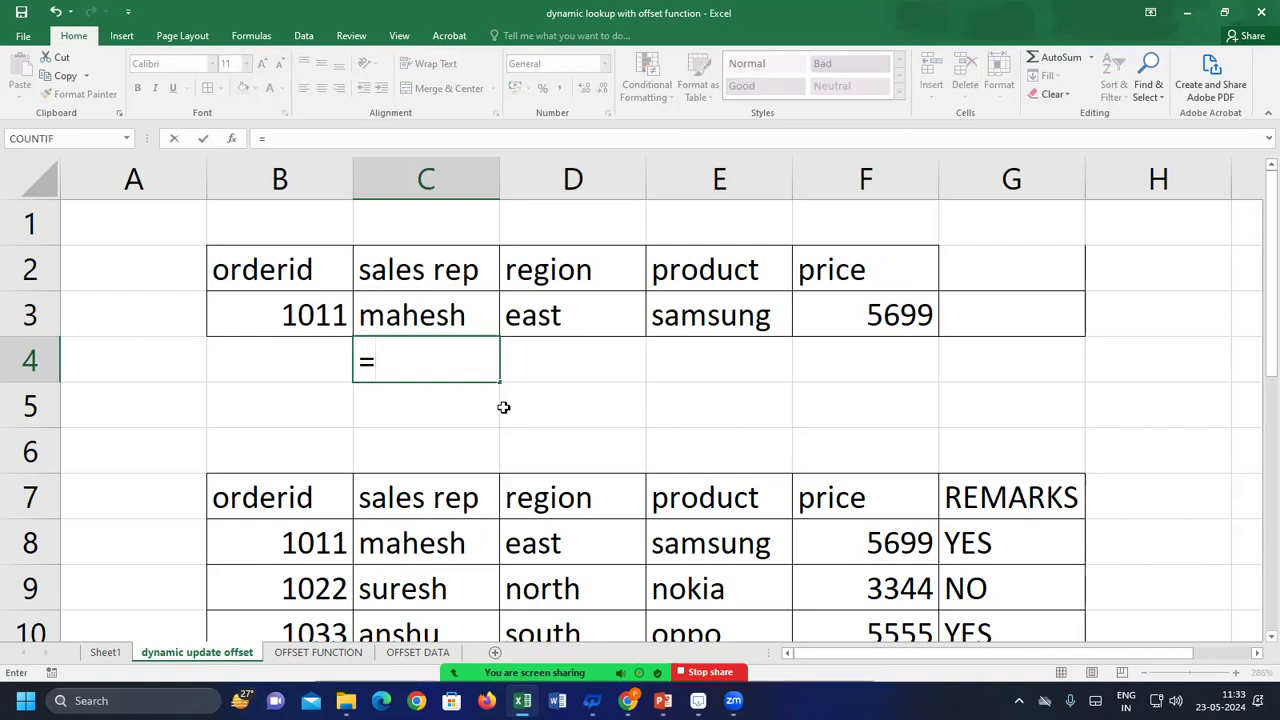
{"action": "key", "text": "Escape"}
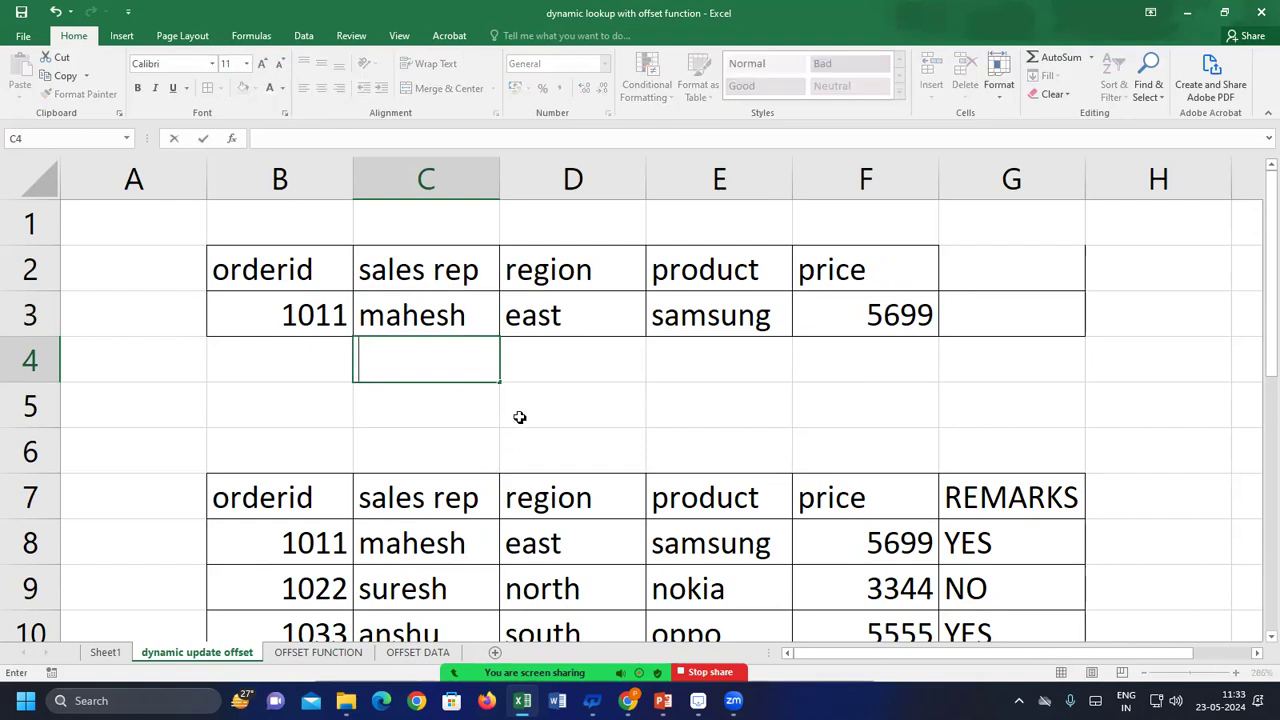
{"action": "left_click", "coordinate": [520, 415]}
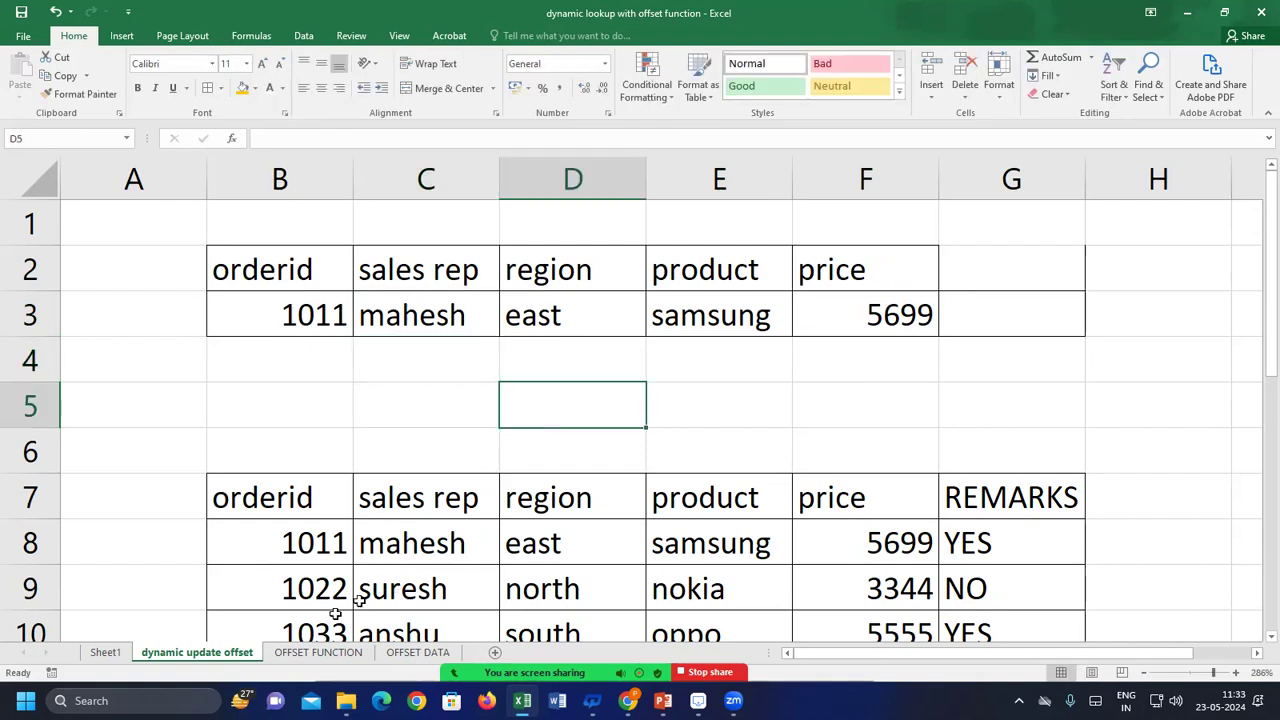
Add a blank worksheet, and open the OFFSET FUNCTION sheet to review its monthly sales data
{"action": "left_click", "coordinate": [494, 652]}
{"action": "left_click", "coordinate": [375, 652]}
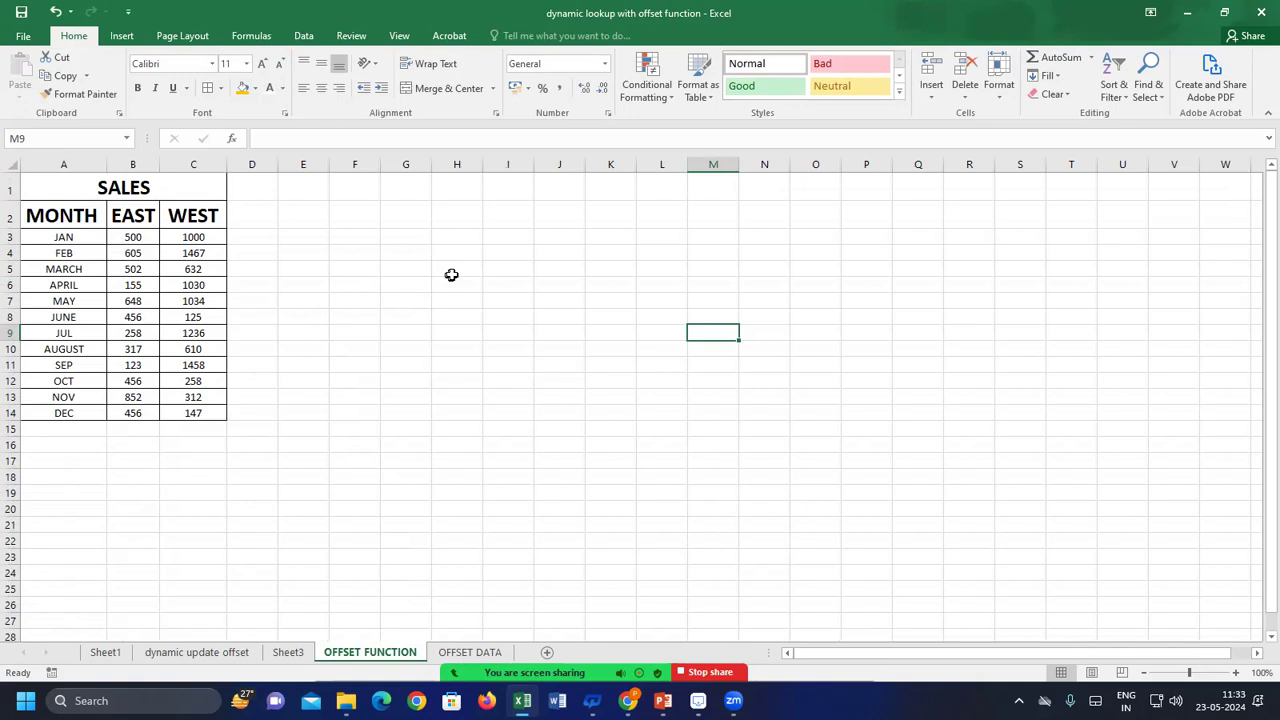
{"action": "left_click_drag", "start_coordinate": [60, 237], "coordinate": [194, 417]}
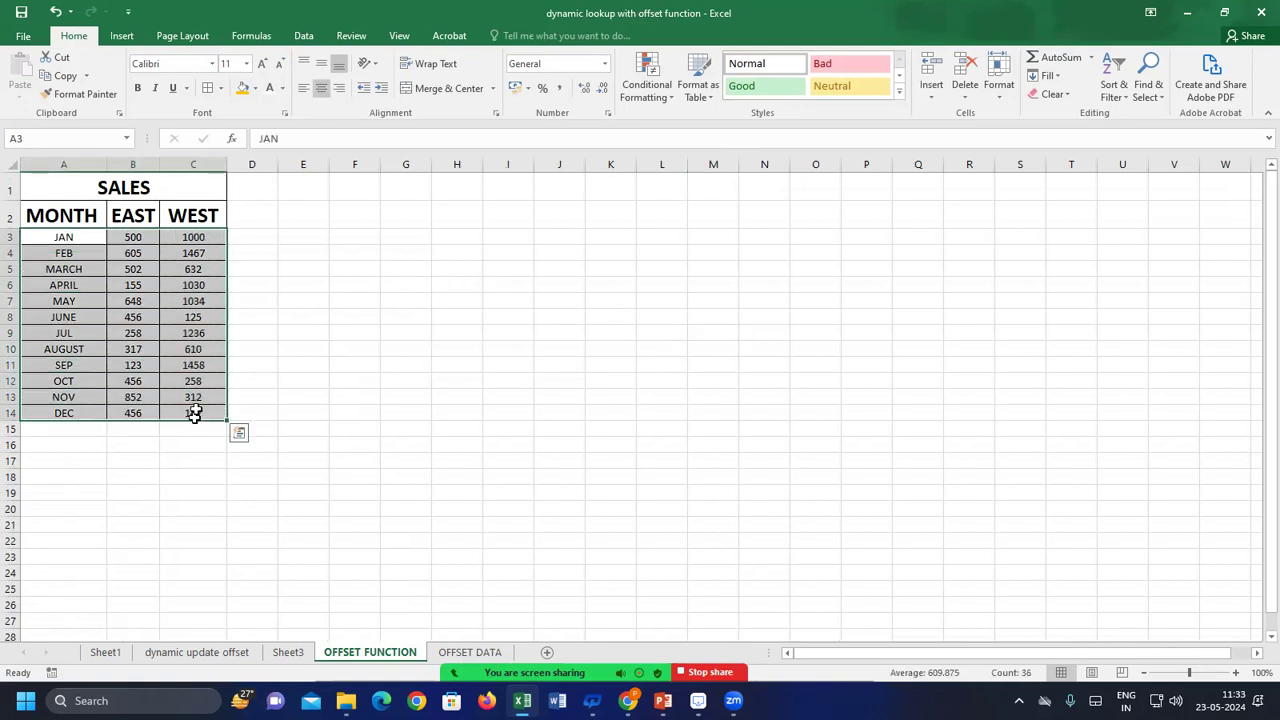
{"action": "left_click", "coordinate": [405, 348]}
Convert the monthly sales data in A3:C14 into an Excel table with generated column headers
{"action": "left_click_drag", "start_coordinate": [45, 238], "coordinate": [191, 416]}
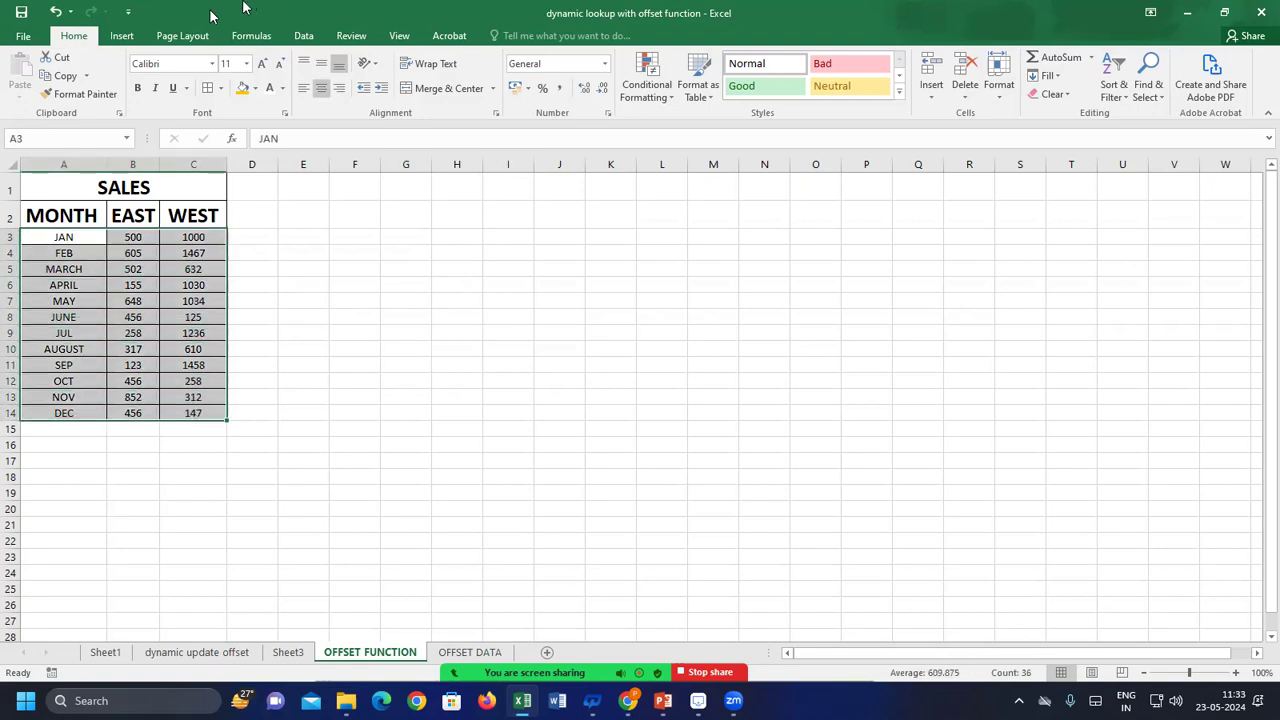
{"action": "left_click", "coordinate": [120, 40]}
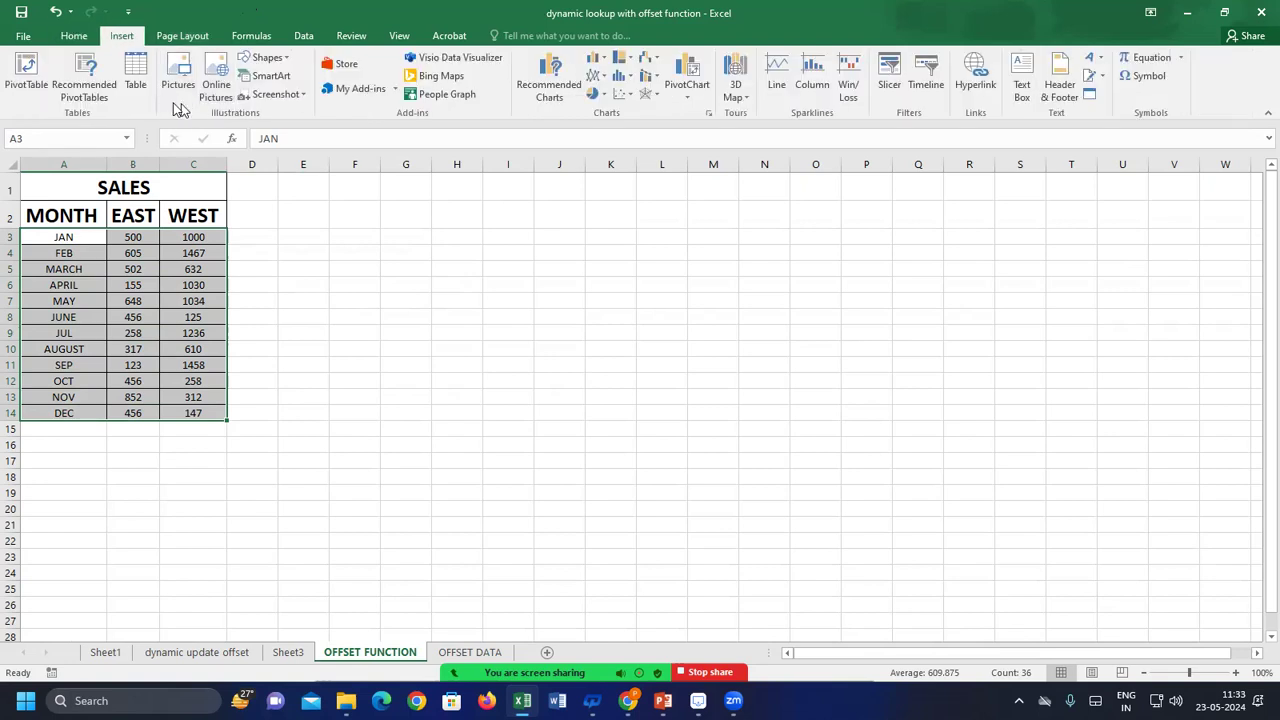
{"action": "left_click", "coordinate": [135, 75]}
{"action": "left_click", "coordinate": [993, 263]}
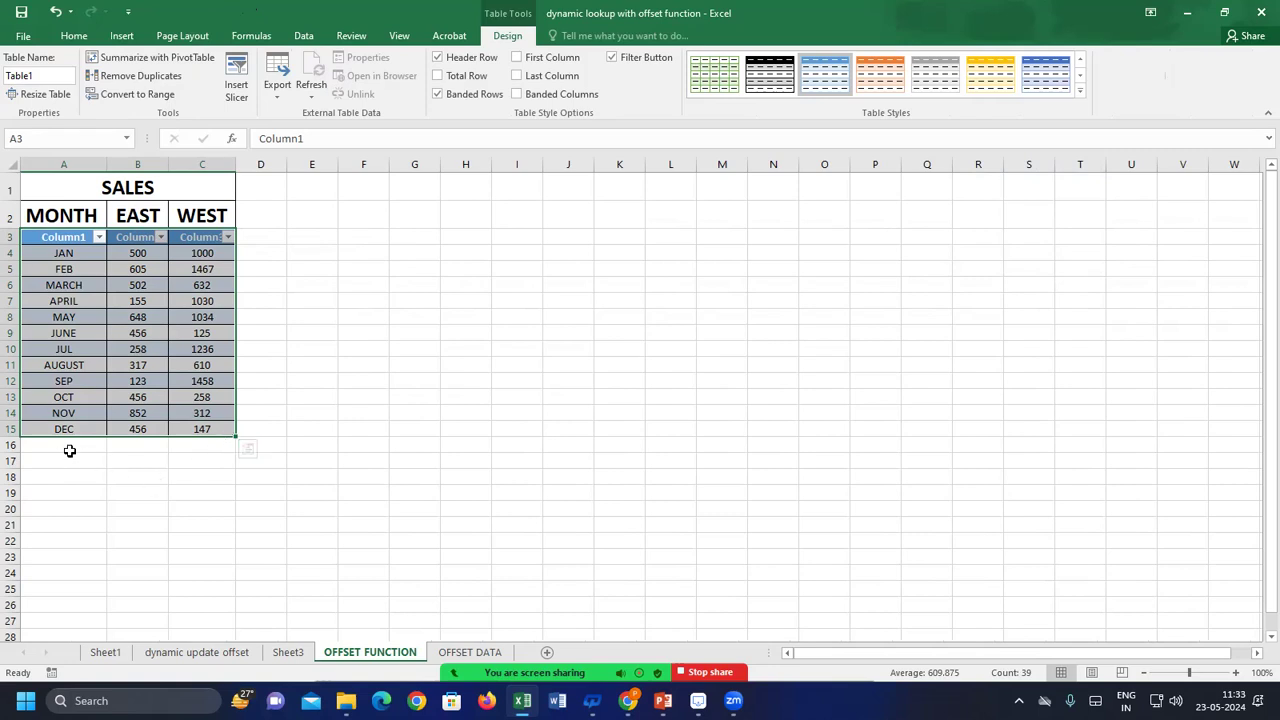
{"action": "left_click", "coordinate": [478, 286]}
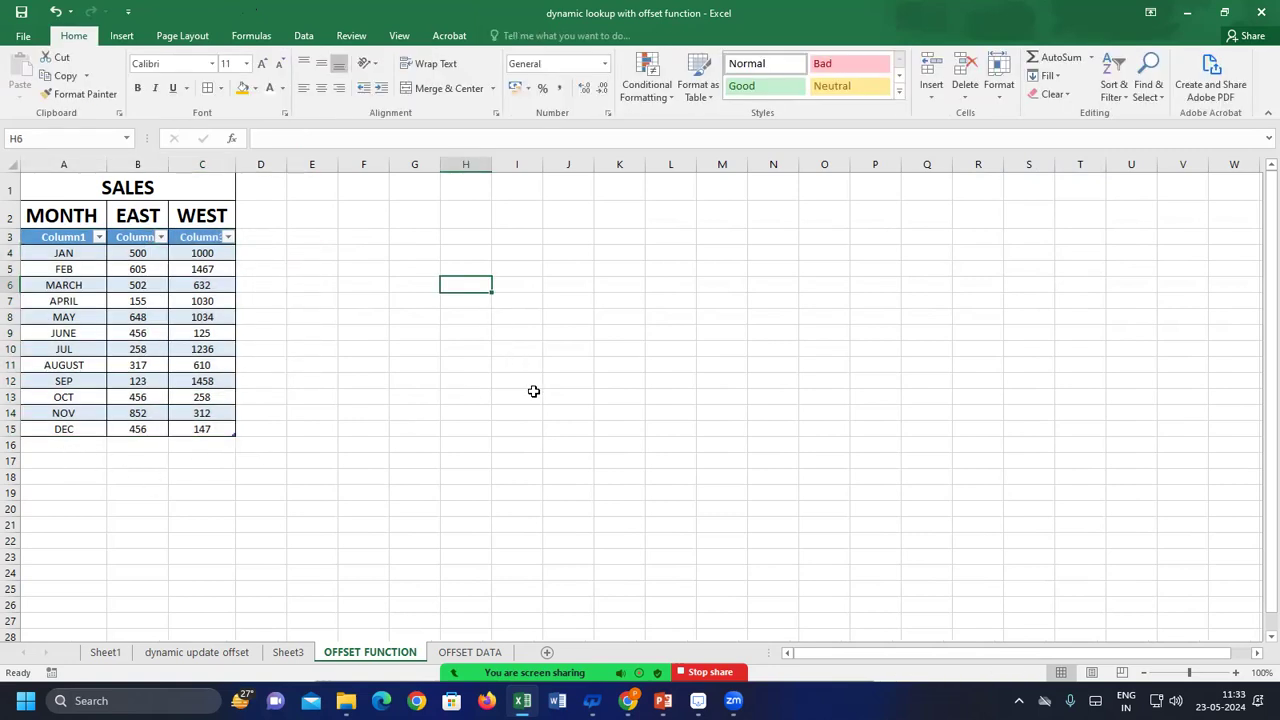
{"action": "type", "text": "="}
{"action": "key", "text": "BackSpace"}
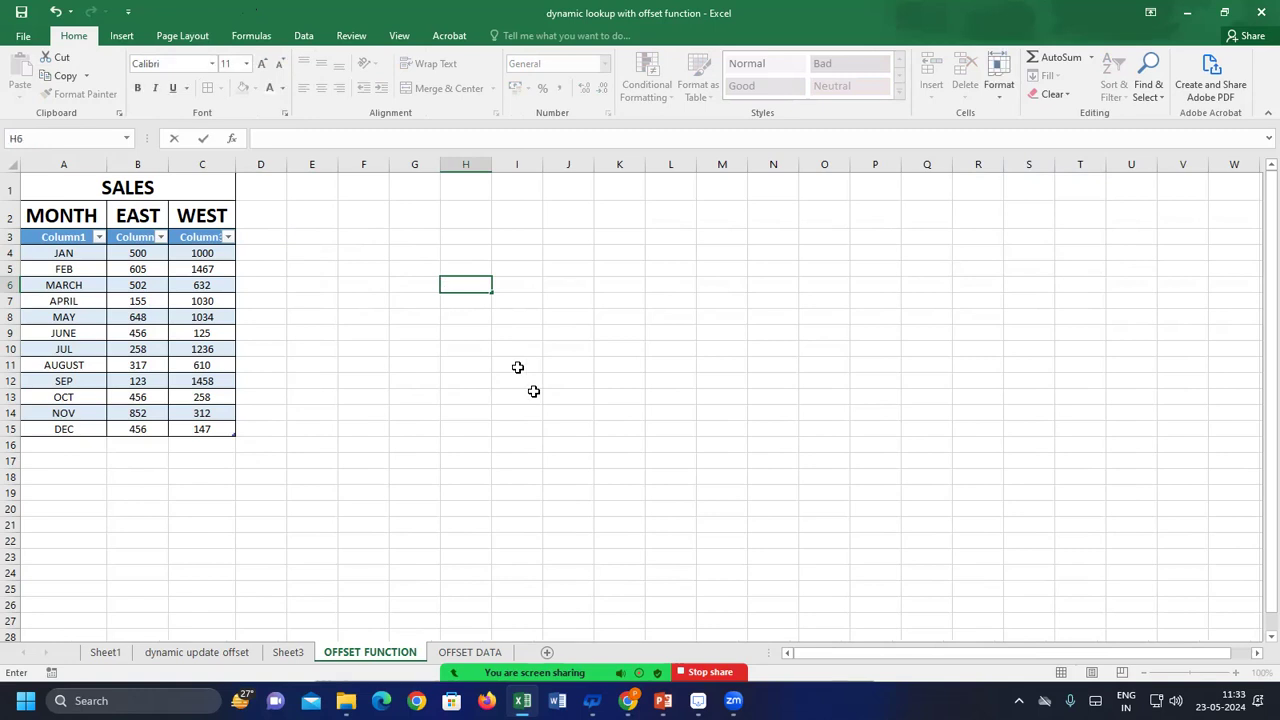
{"action": "left_click", "coordinate": [425, 285]}
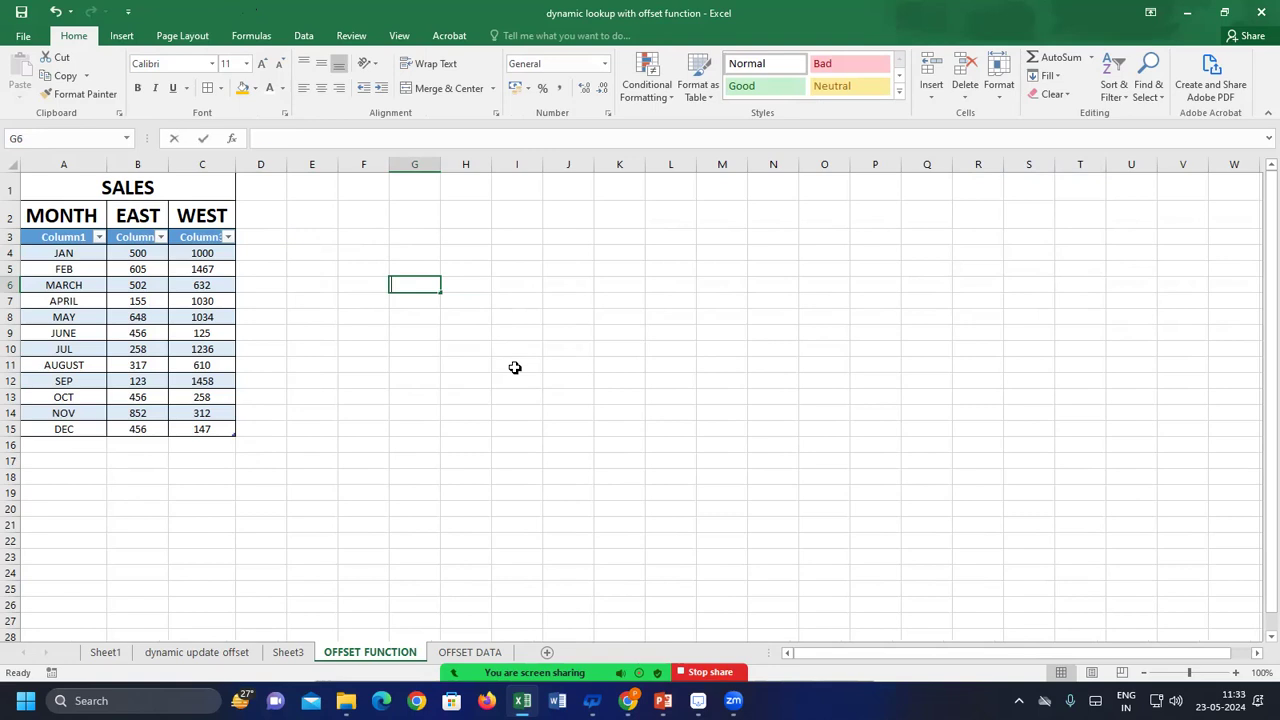
{"action": "type", "text": "MON"}
{"action": "key", "text": "BackSpace"}
{"action": "key", "text": "BackSpace"}
{"action": "key", "text": "BackSpace"}
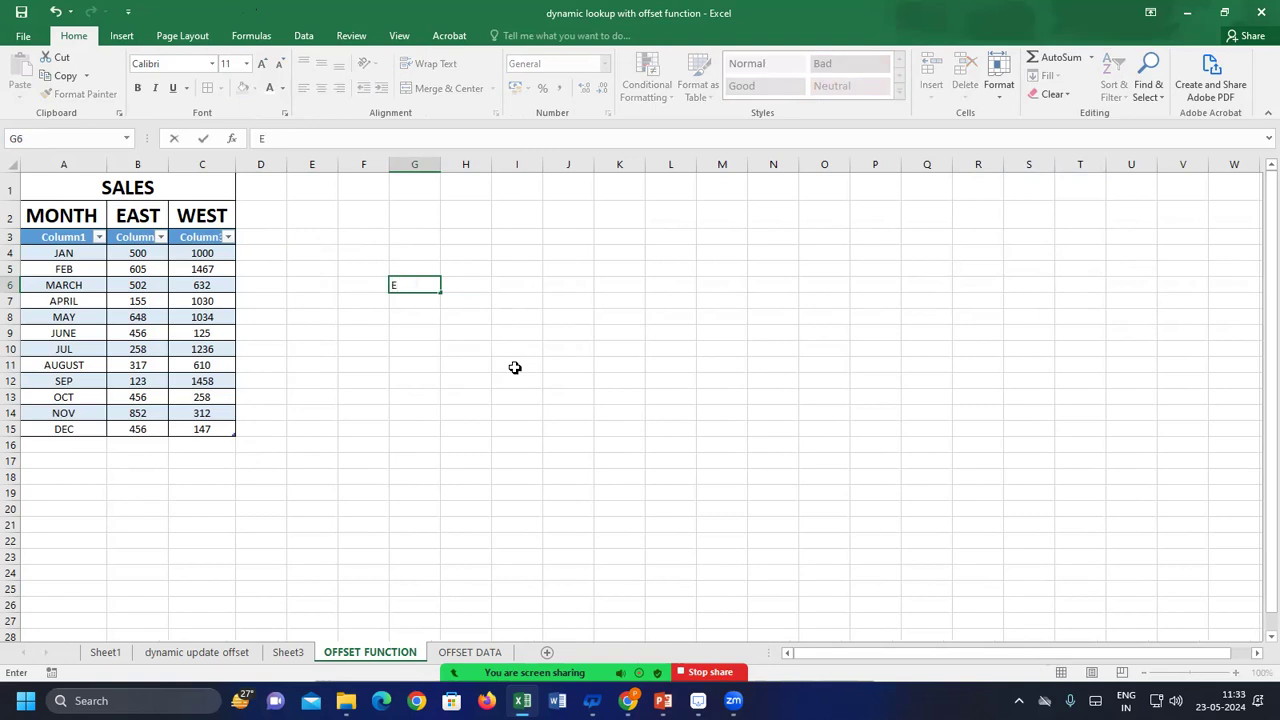
{"action": "key", "text": "Tab"}
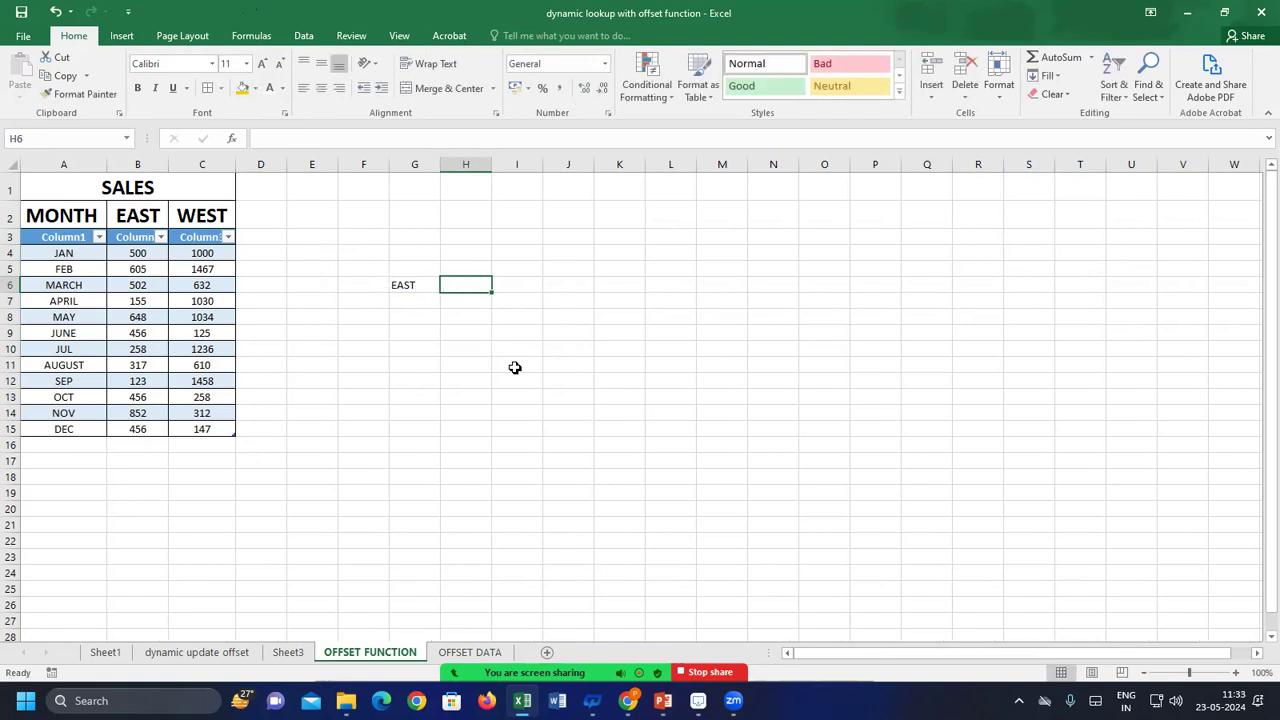
{"action": "type", "text": "MON"}
{"action": "key", "text": "BackSpace"}
{"action": "key", "text": "BackSpace"}
{"action": "key", "text": "BackSpace"}
{"action": "key", "text": "BackSpace"}
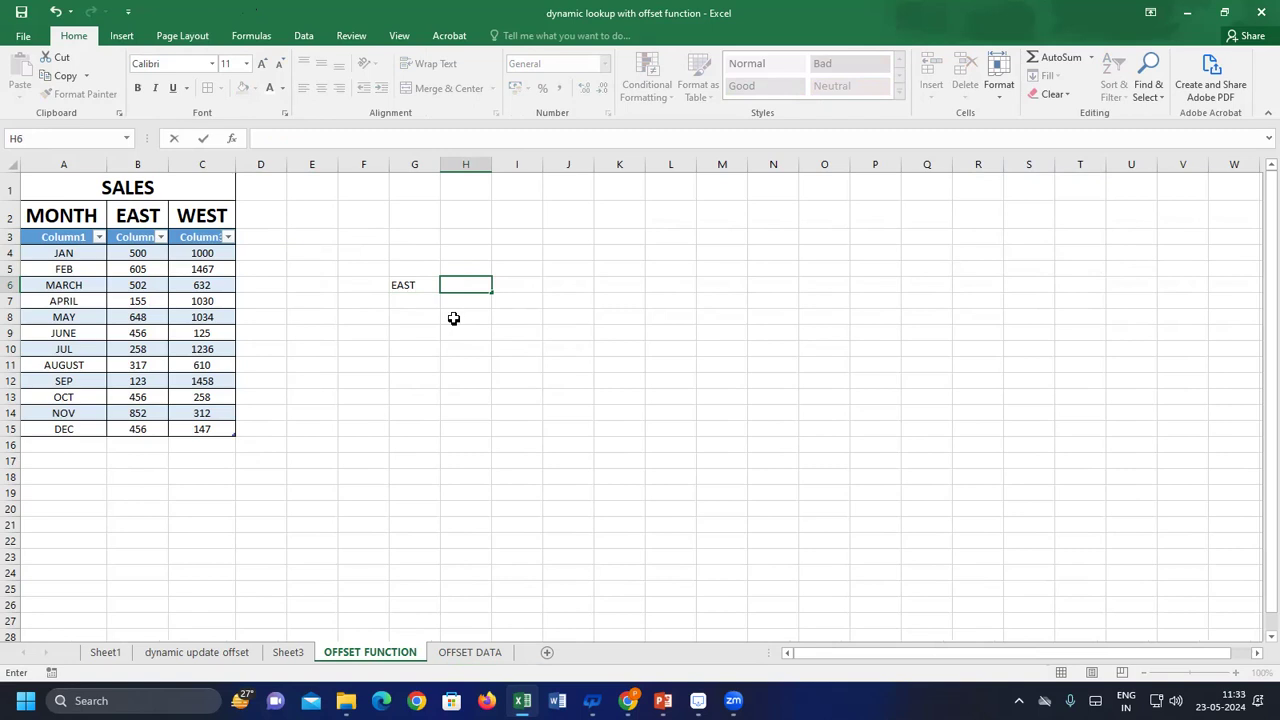
Enter the headings MONTH in G6 and EAST in H6 beside the sales table
{"action": "left_click", "coordinate": [425, 285]}
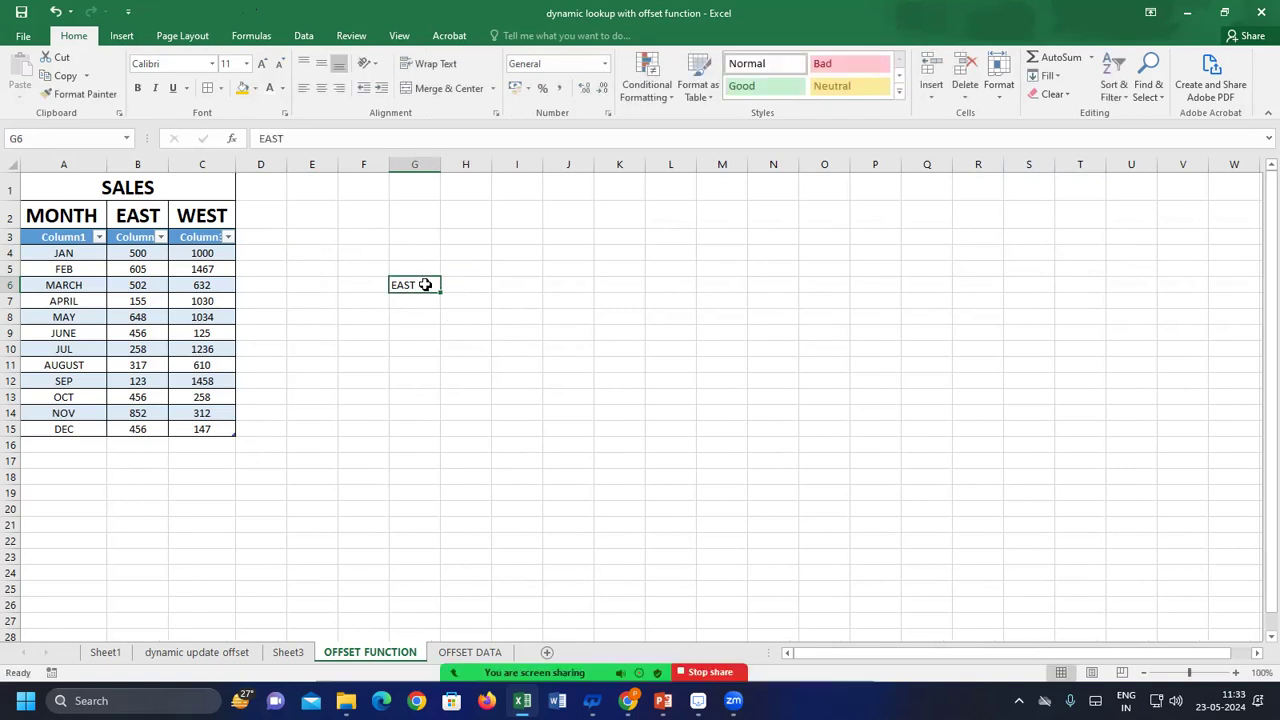
{"action": "type", "text": "MONTH"}
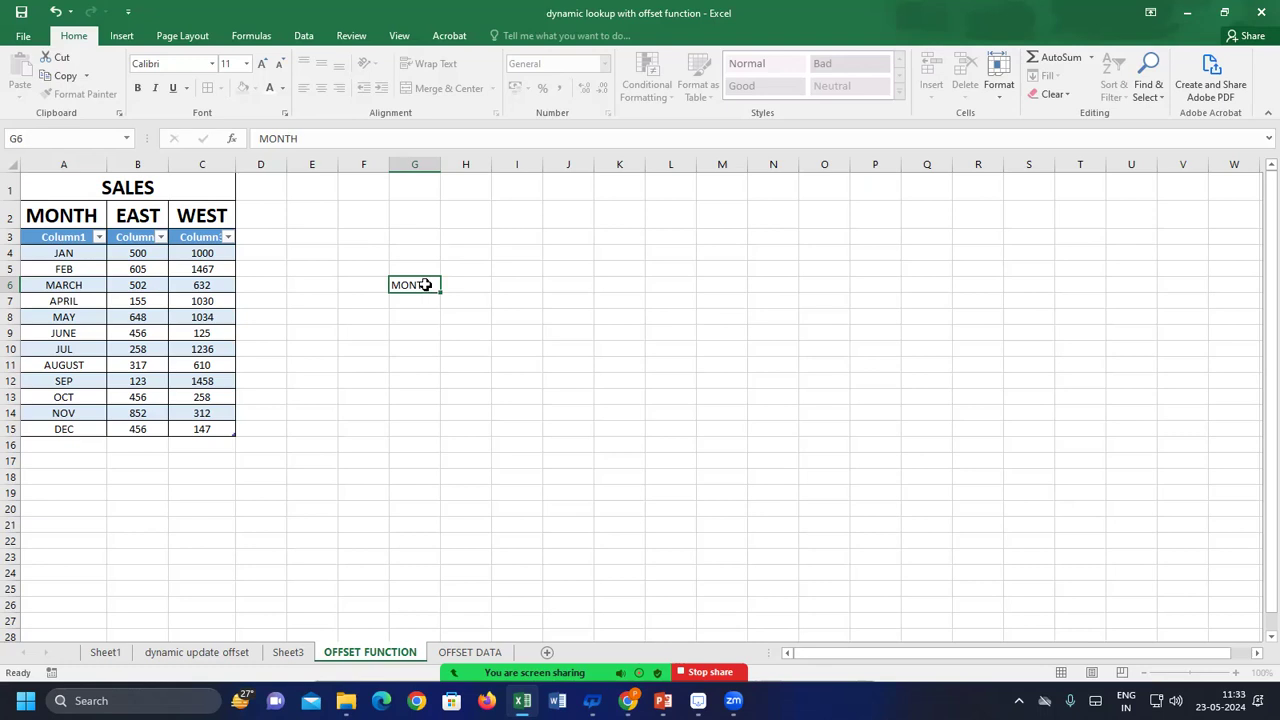
{"action": "key", "text": "Tab"}
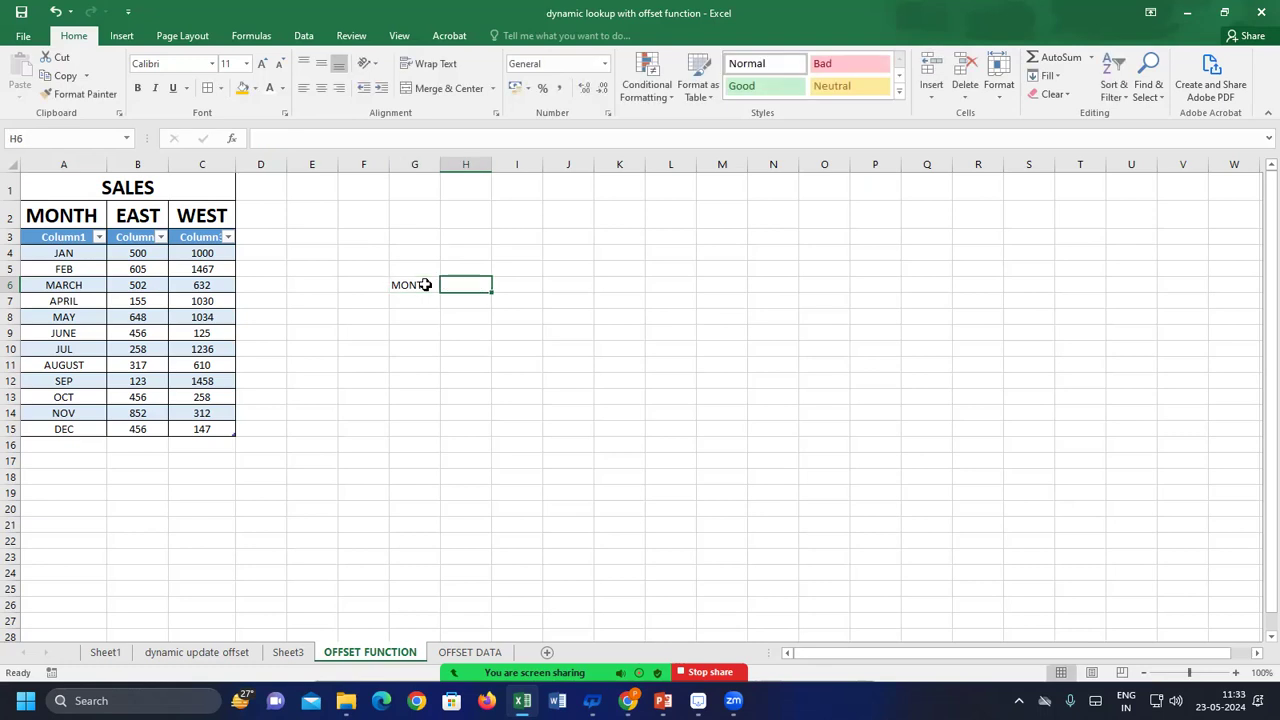
{"action": "type", "text": "E"}
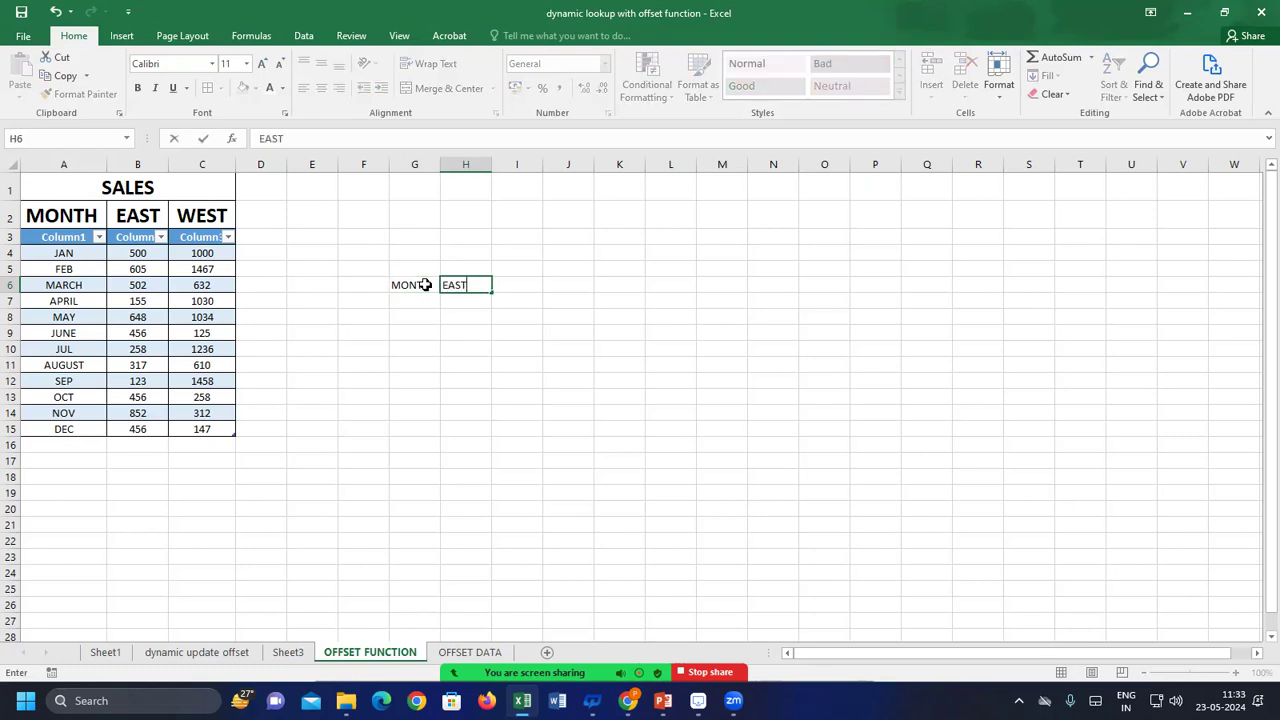
{"action": "type", "text": "AST"}
{"action": "key", "text": "Return"}
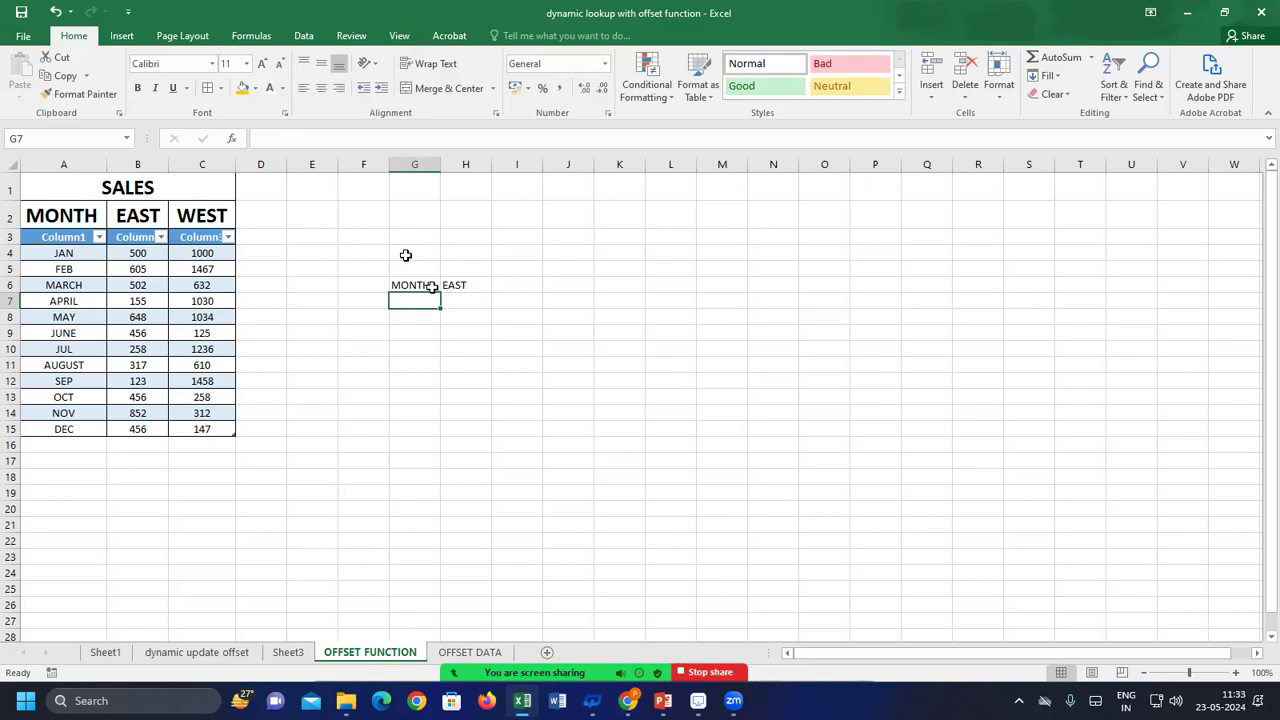
Add all borders to G6:H7 and make the headings in G6:H6 bold and slightly larger
{"action": "left_click_drag", "start_coordinate": [418, 285], "coordinate": [462, 298]}
{"action": "left_click", "coordinate": [207, 88]}
{"action": "left_click", "coordinate": [430, 301]}
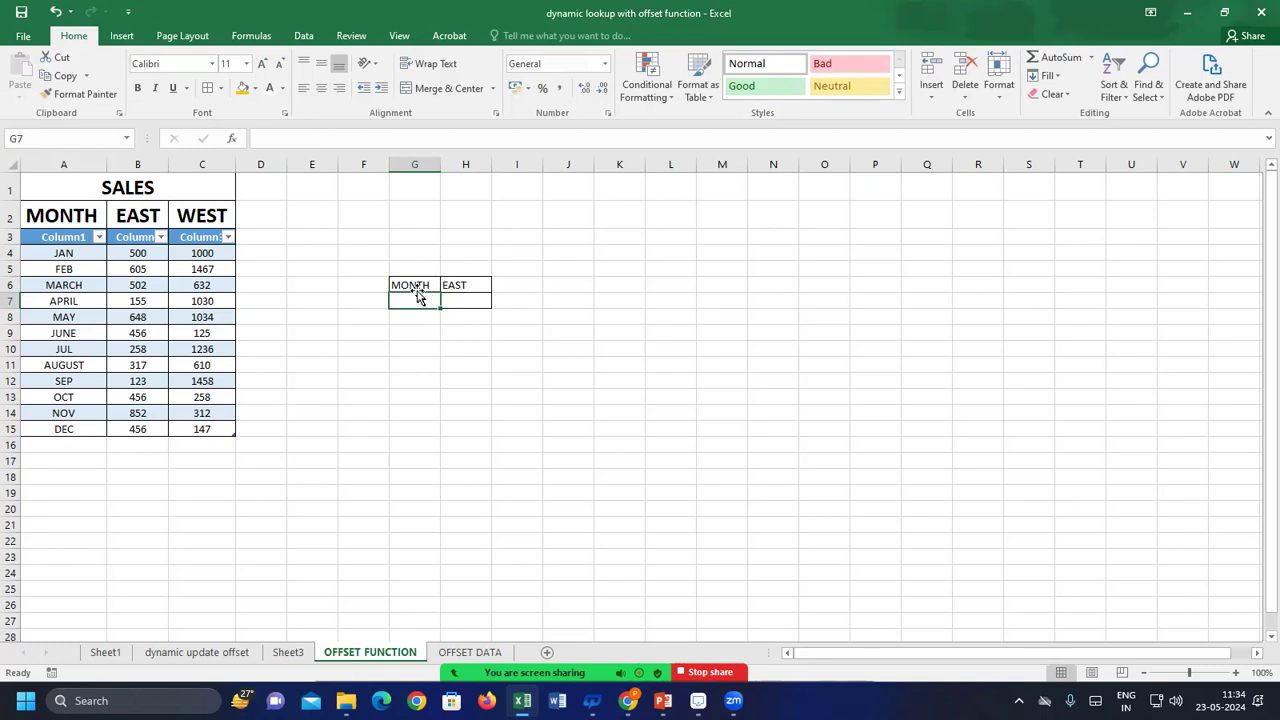
{"action": "left_click_drag", "start_coordinate": [412, 286], "coordinate": [474, 286]}
{"action": "left_click", "coordinate": [138, 88]}
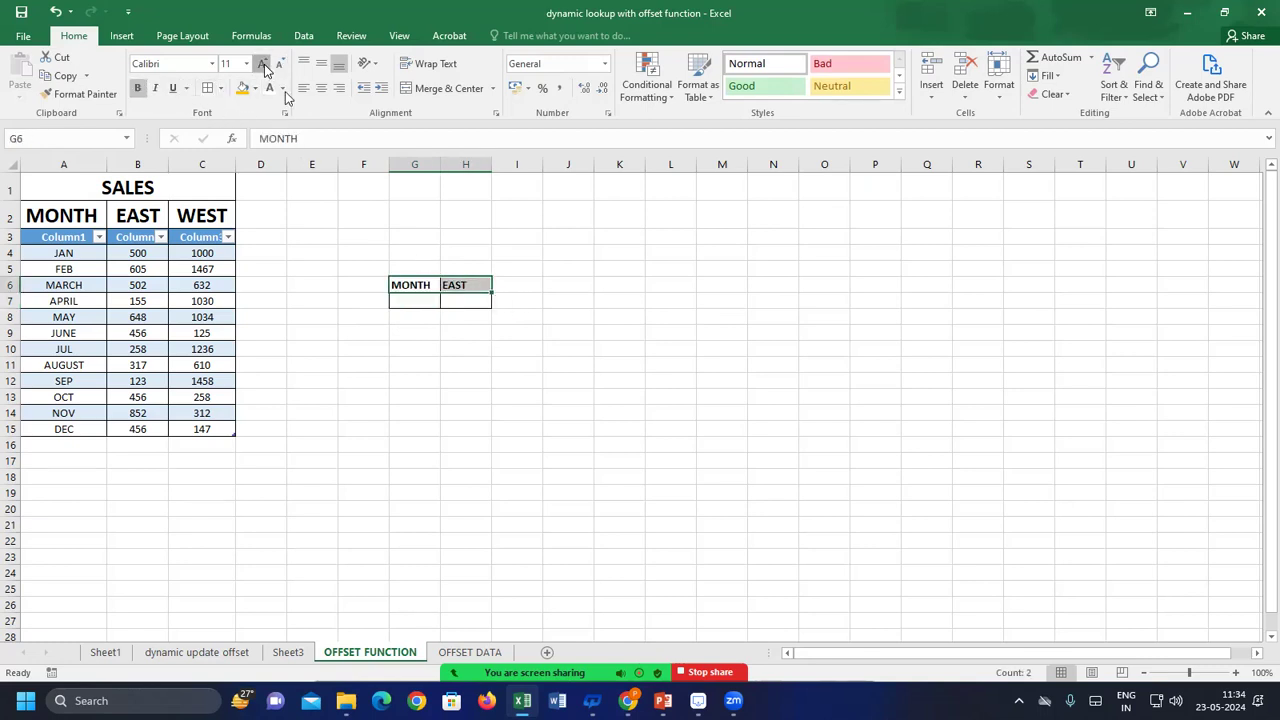
{"action": "left_click", "coordinate": [434, 300]}
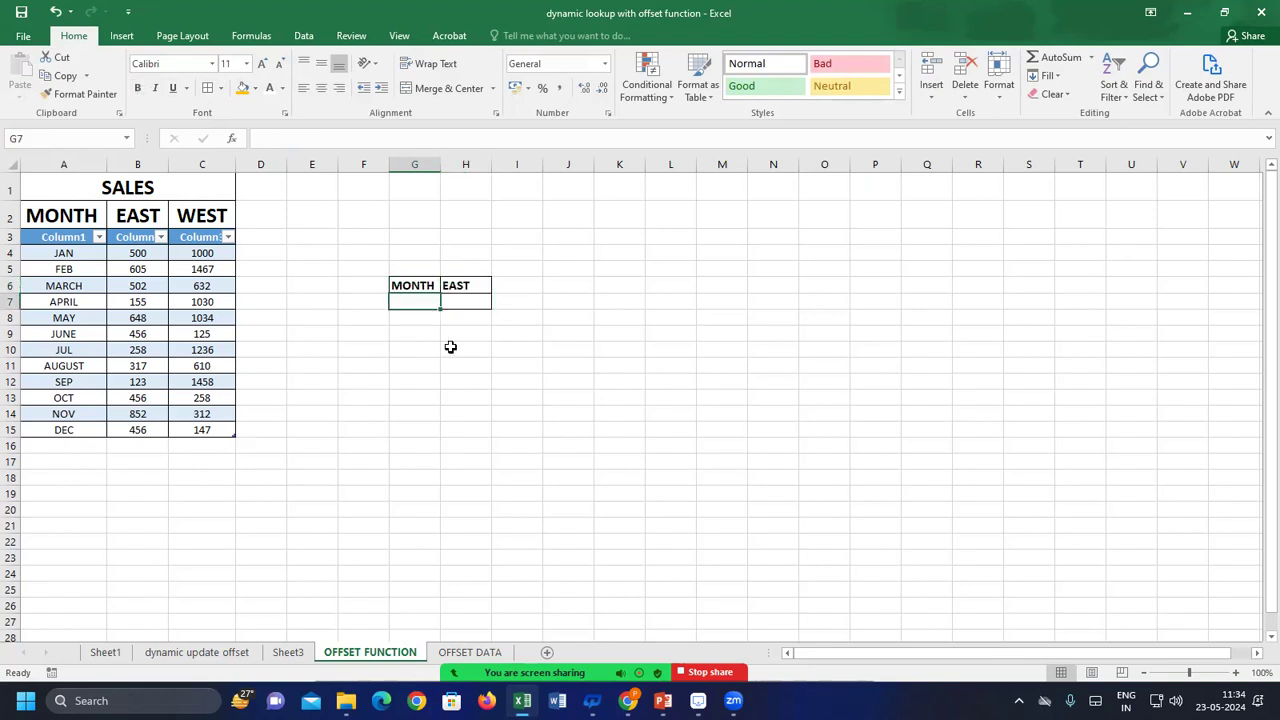
Enter JAN in G7 and look up its EAST sales in H7 with =VLOOKUP(G7,Table1,2,0)
{"action": "type", "text": "JAN"}
{"action": "key", "text": "Tab"}
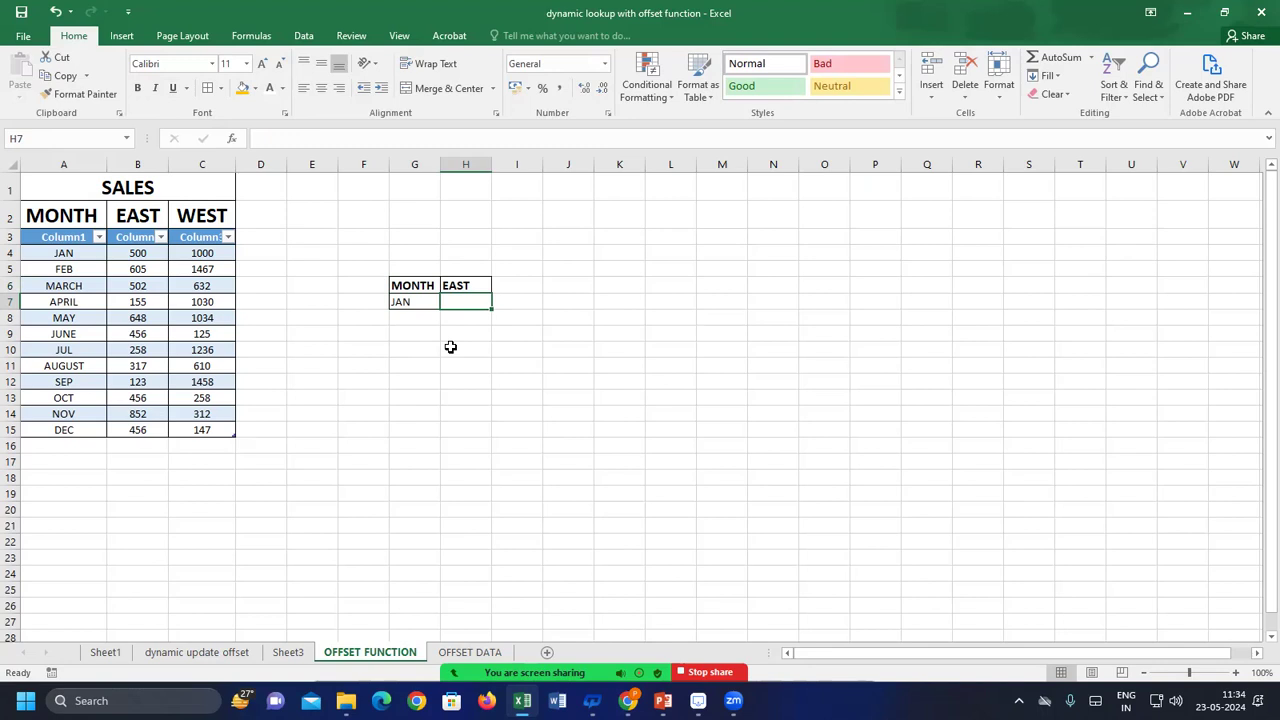
{"action": "type", "text": "=VLOOKU"}
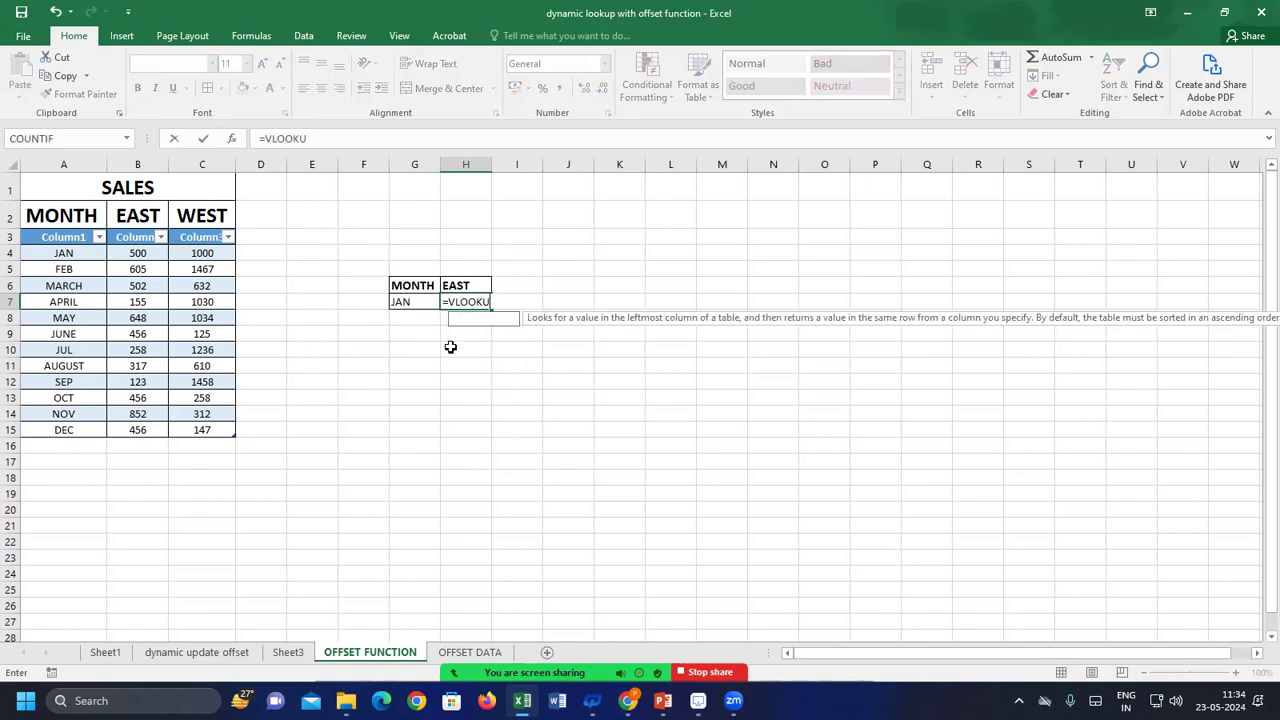
{"action": "type", "text": "P("}
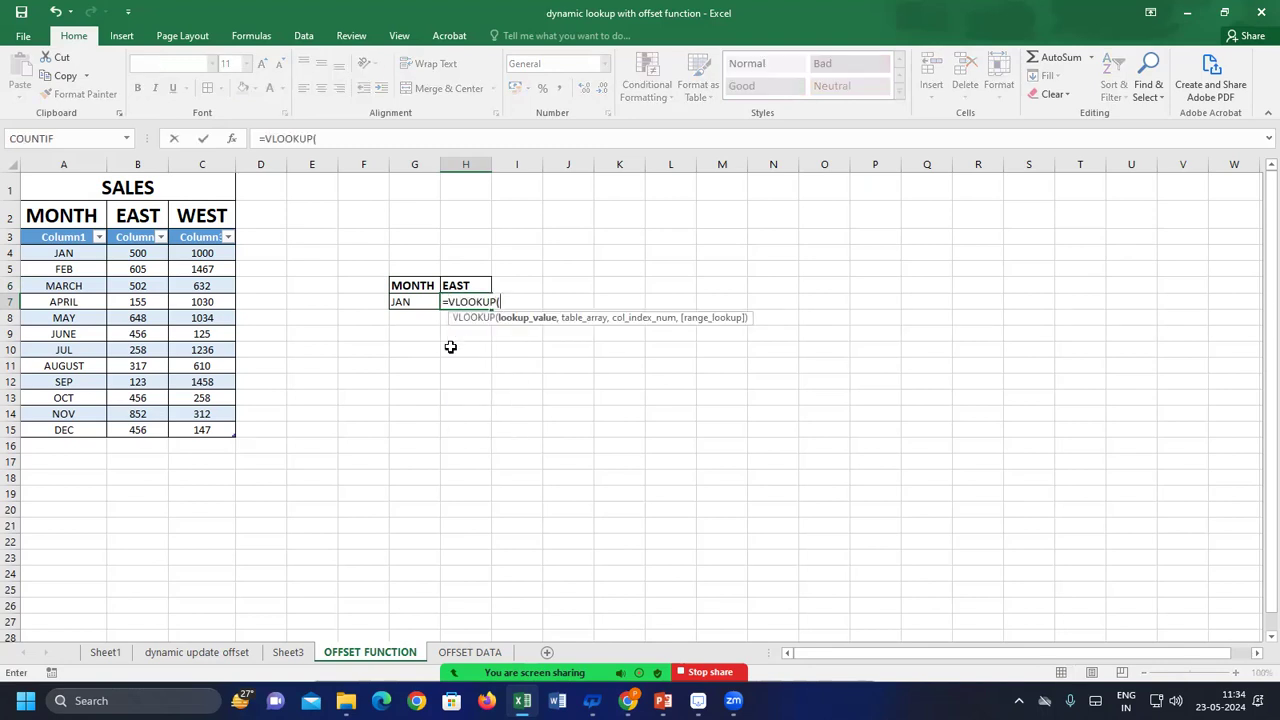
{"action": "left_click", "coordinate": [412, 303]}
{"action": "type", "text": ","}
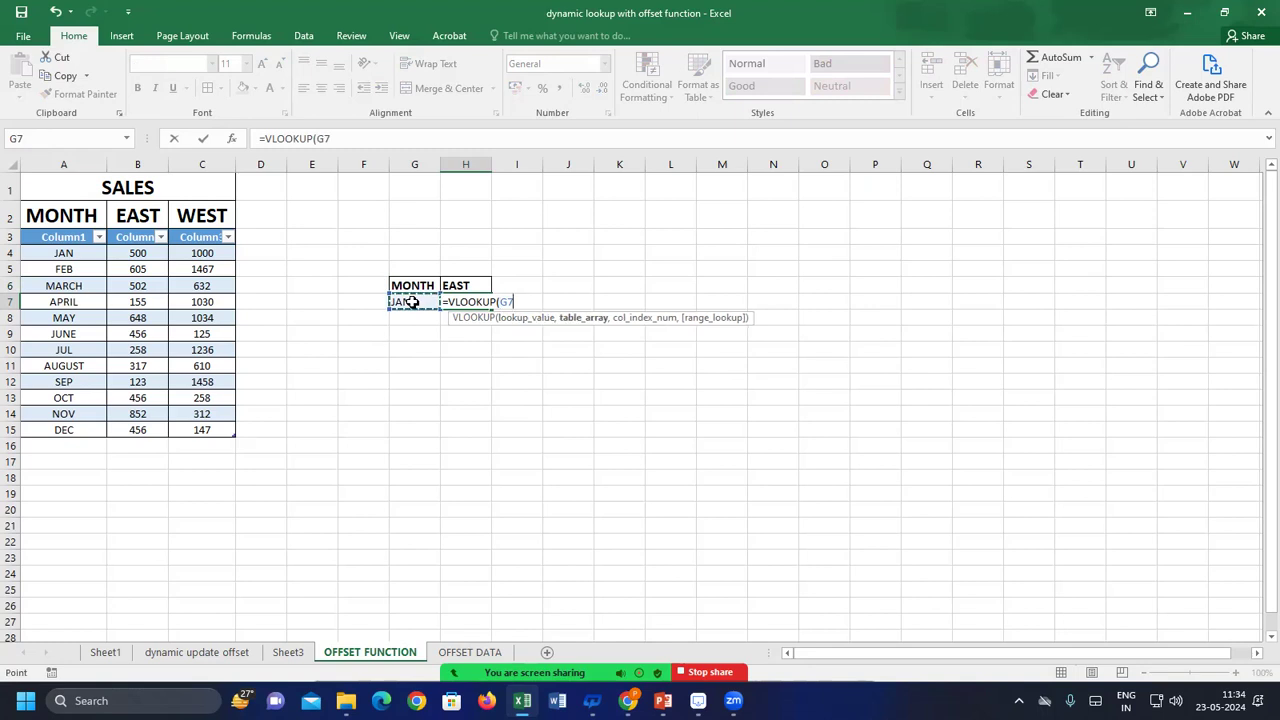
{"action": "left_click_drag", "start_coordinate": [41, 257], "coordinate": [200, 427]}
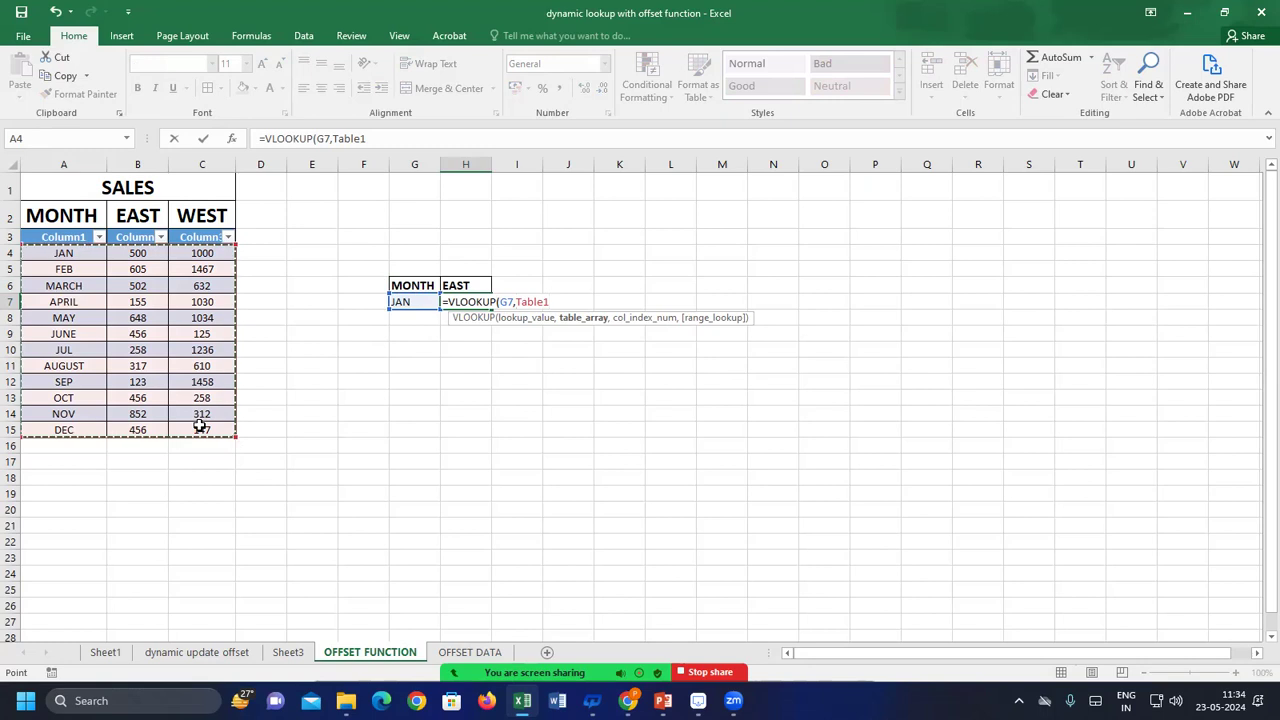
{"action": "type", "text": ","}
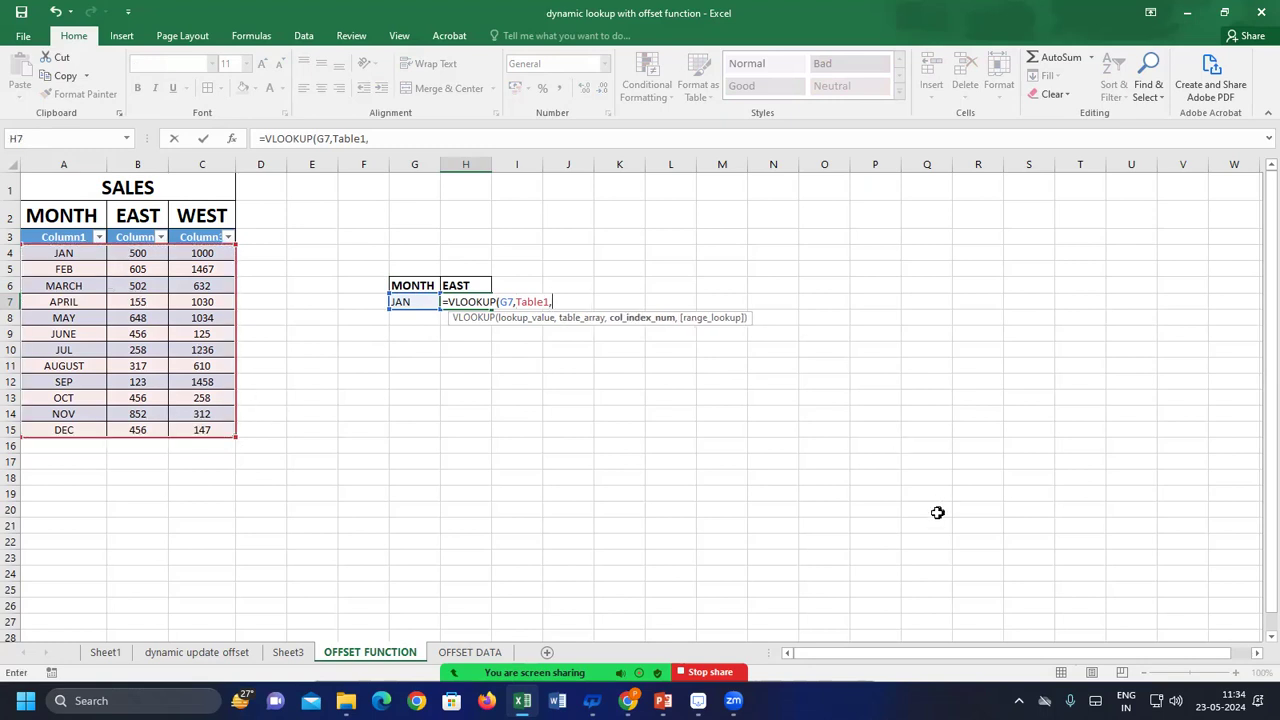
{"action": "type", "text": ","}
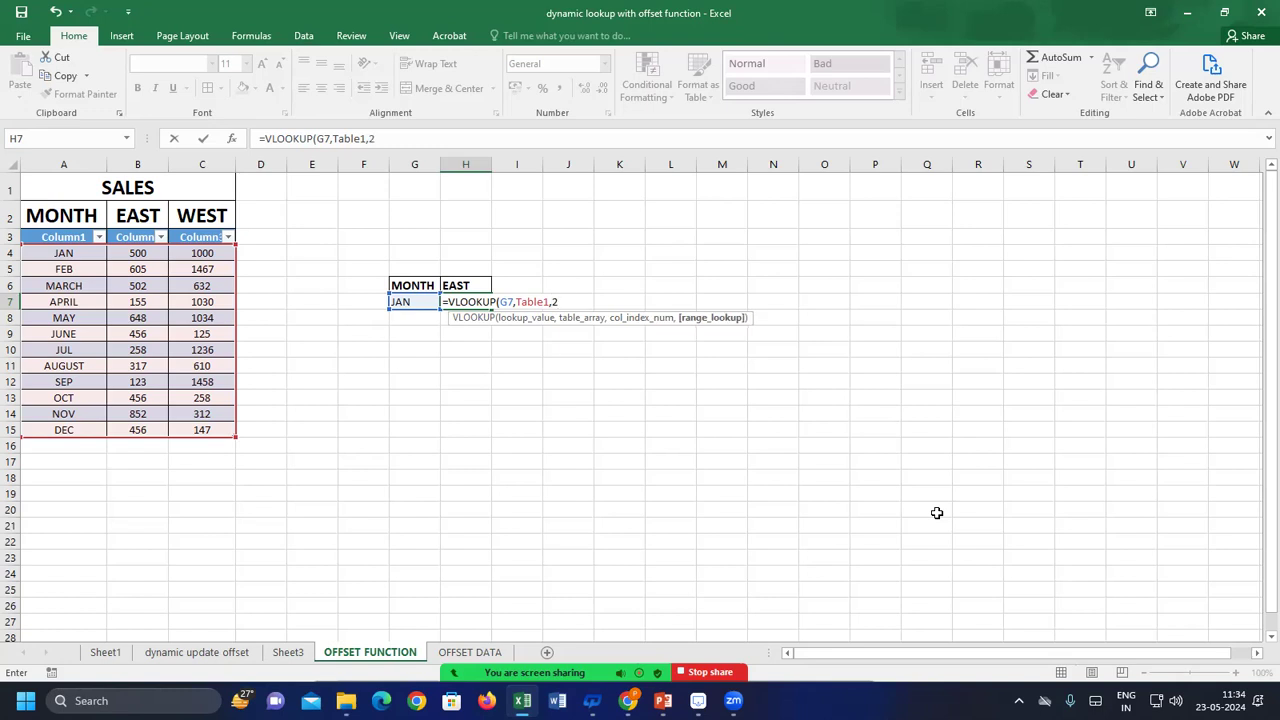
{"action": "type", "text": "0"}
{"action": "key", "text": "Return"}
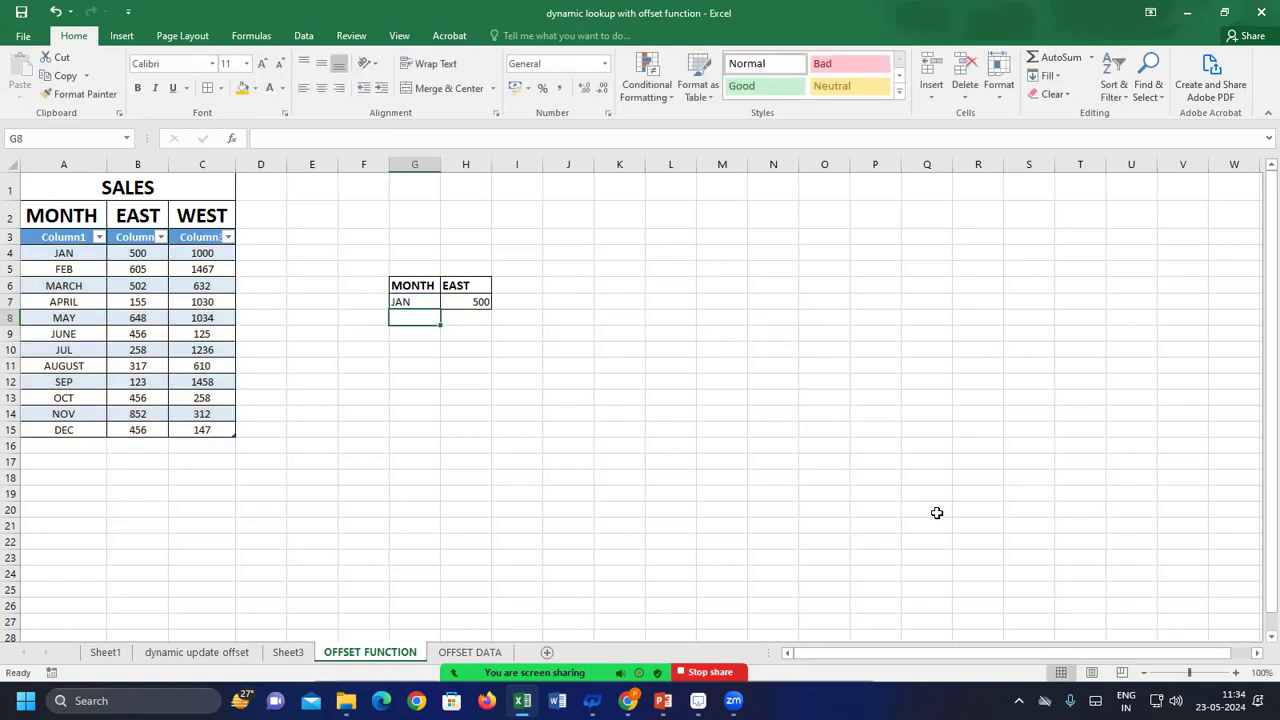
{"action": "left_click", "coordinate": [426, 302]}
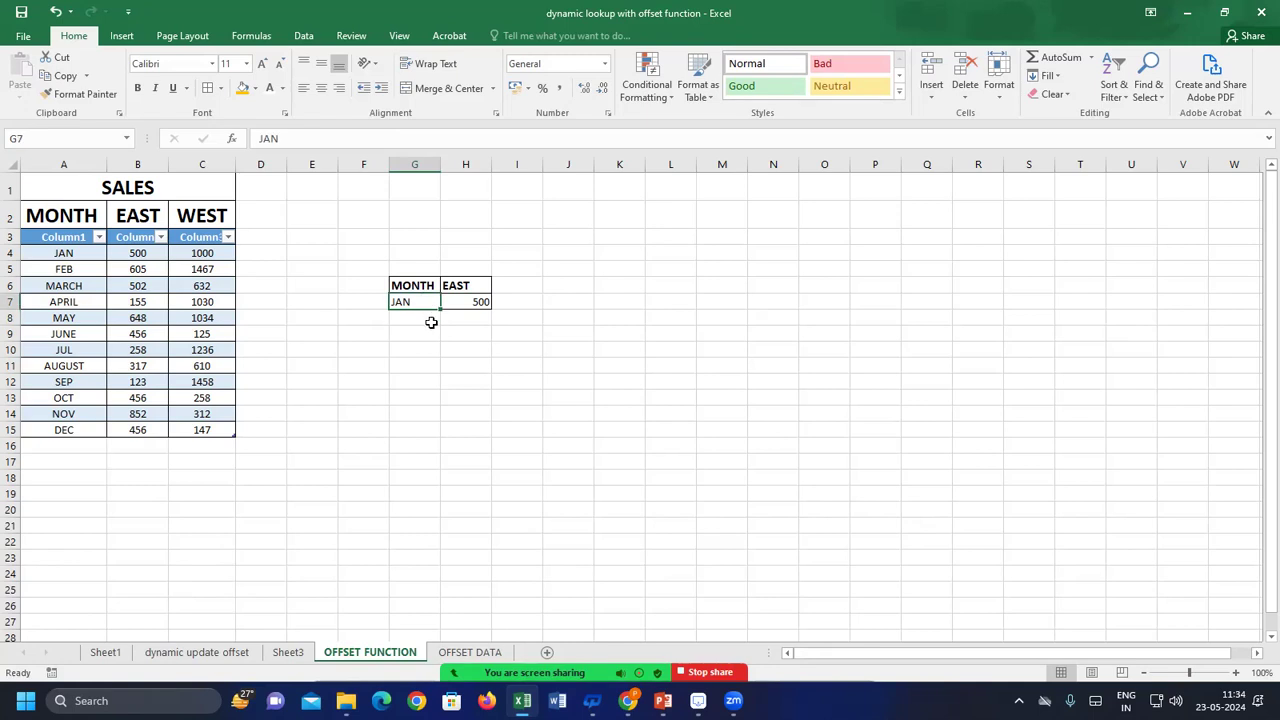
Add a row below DEC in the sales table with month ABC, EAST 2000 and WEST 1000
{"action": "left_click", "coordinate": [68, 446]}
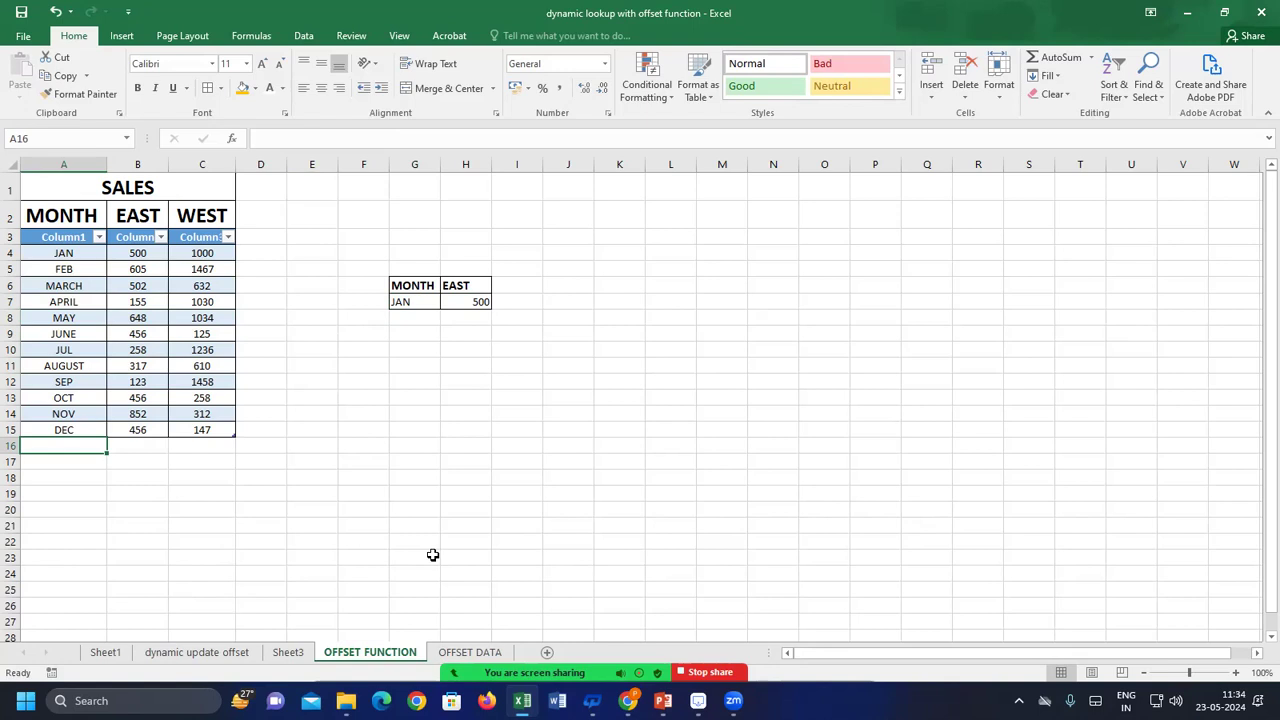
{"action": "type", "text": "AB"}
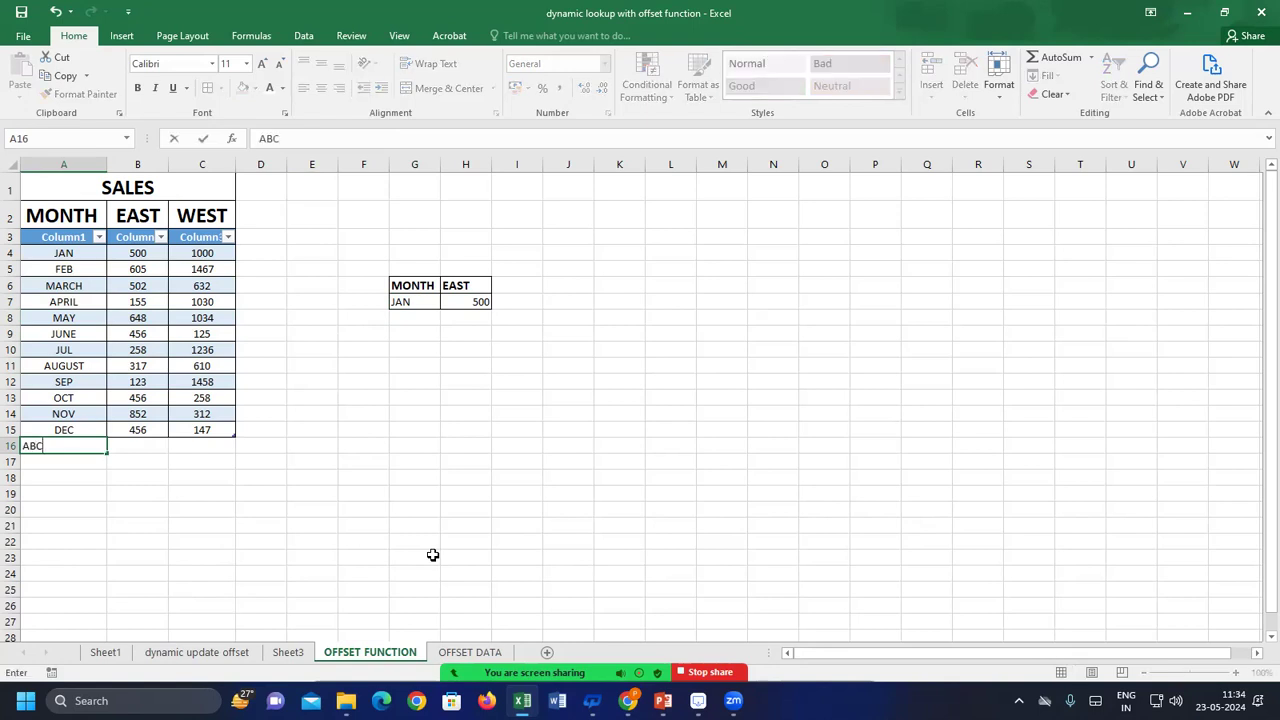
{"action": "type", "text": "C"}
{"action": "key", "text": "Tab"}
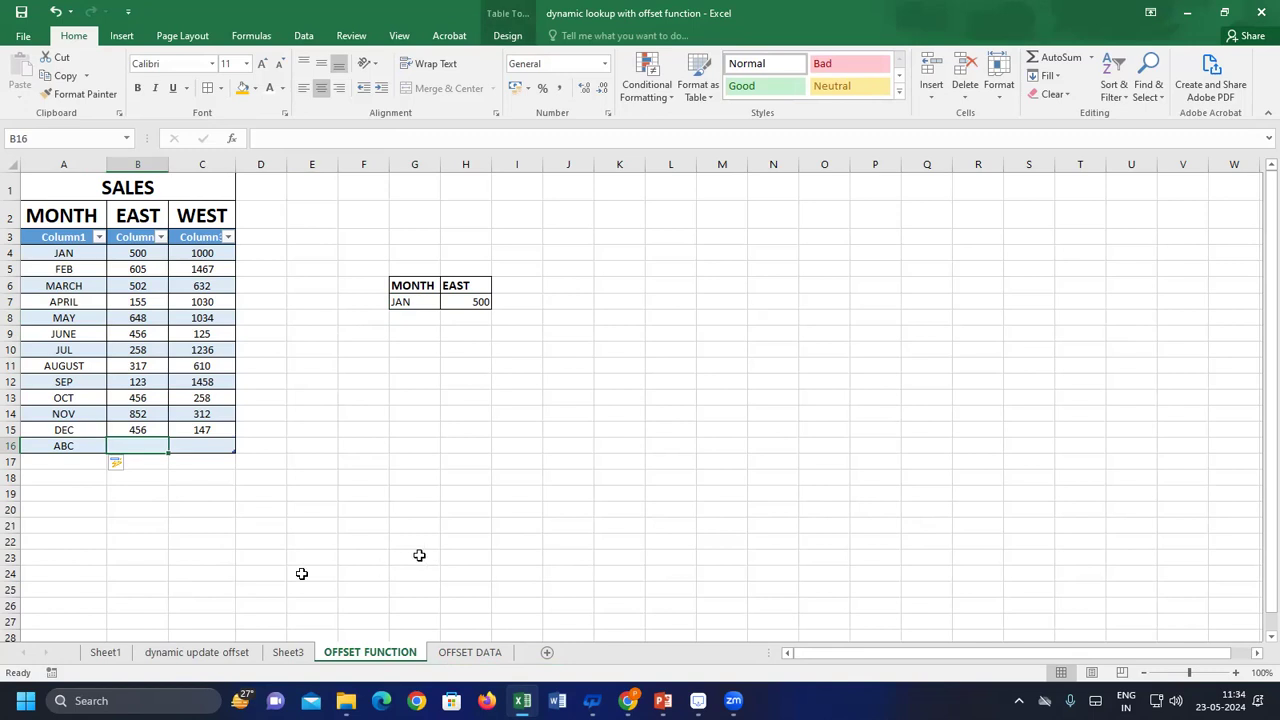
{"action": "type", "text": "2000"}
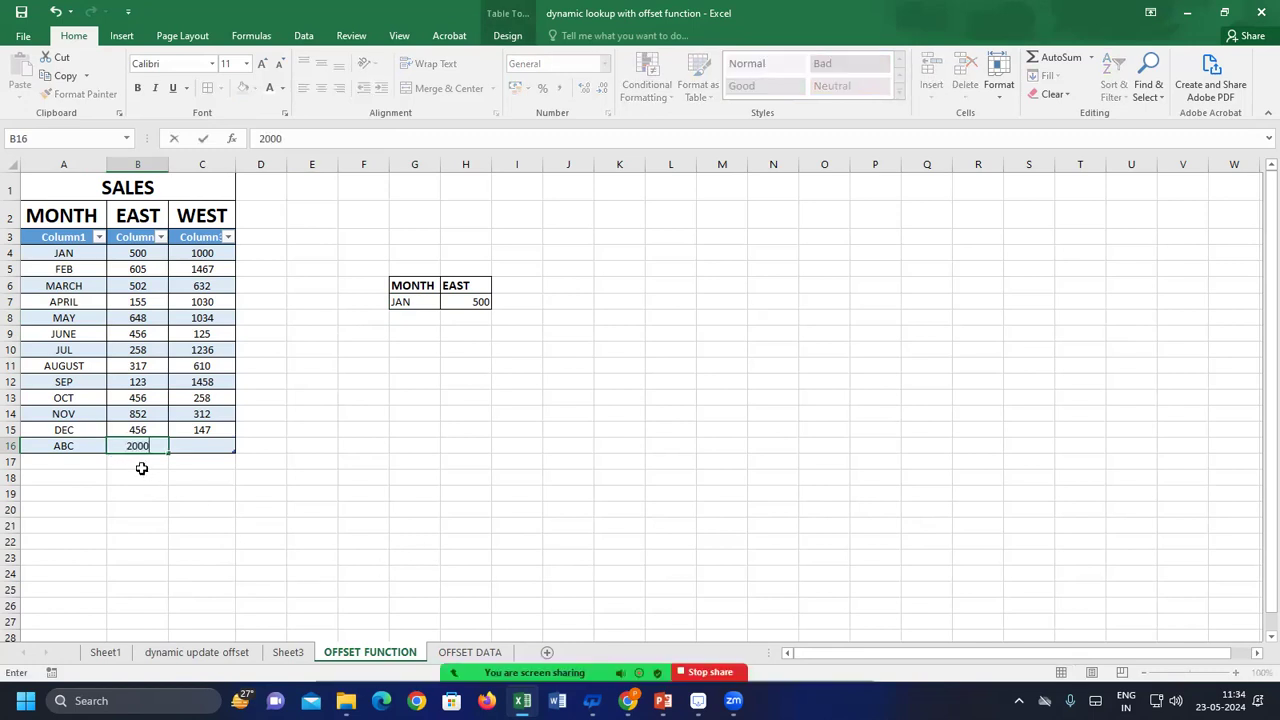
{"action": "key", "text": "Tab"}
{"action": "type", "text": "1000"}
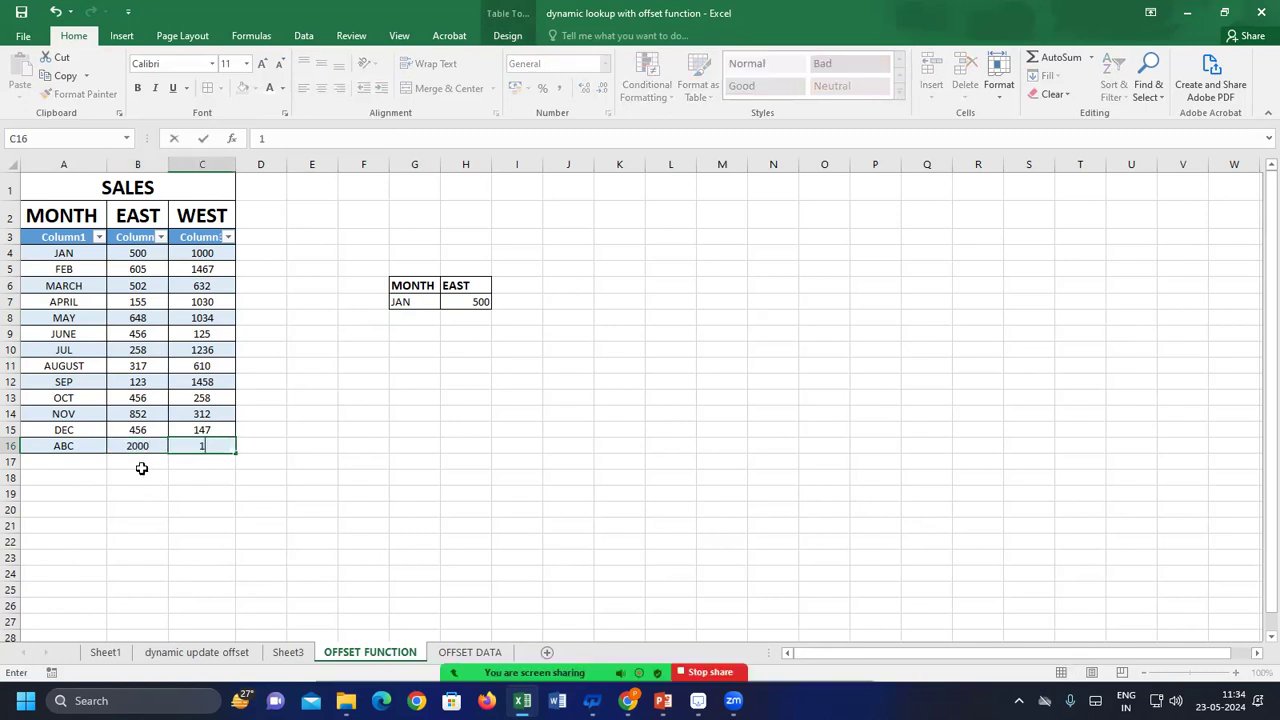
{"action": "left_click", "coordinate": [349, 462]}
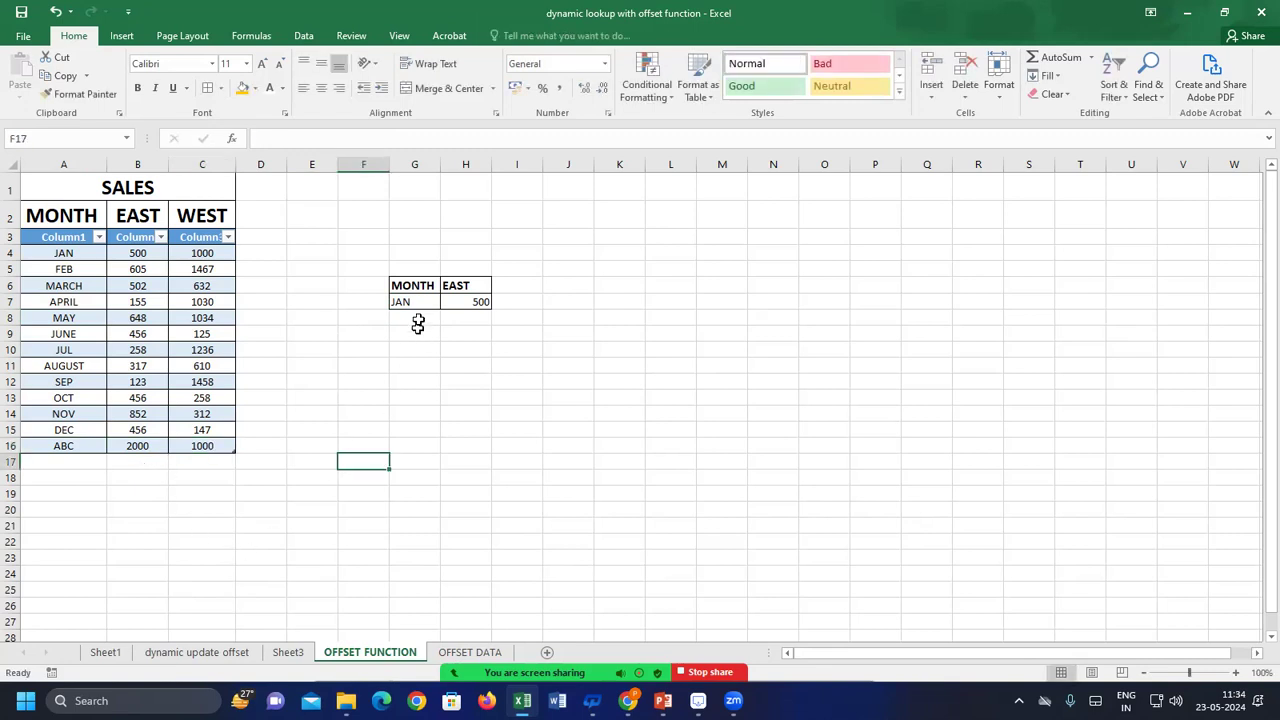
Change the lookup month in G7 to ABC to test the lookup on the added row
{"action": "left_click", "coordinate": [418, 302]}
{"action": "type", "text": "ABC"}
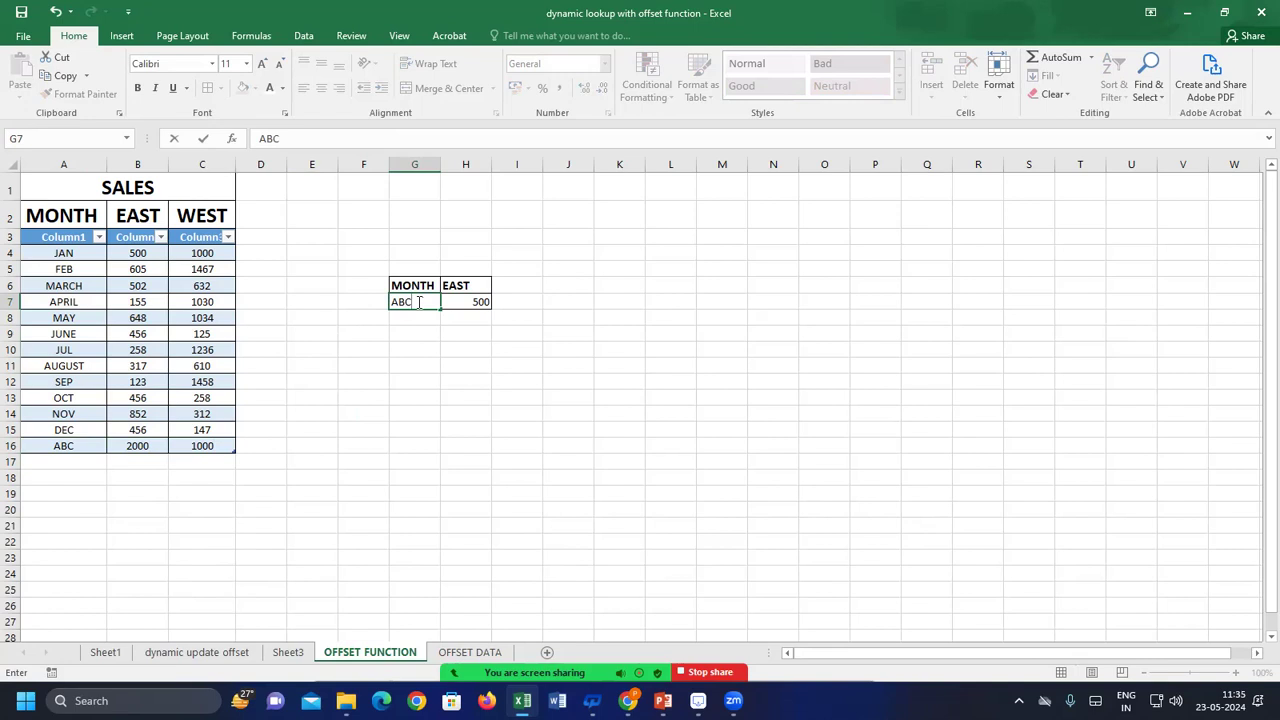
{"action": "key", "text": "Return"}
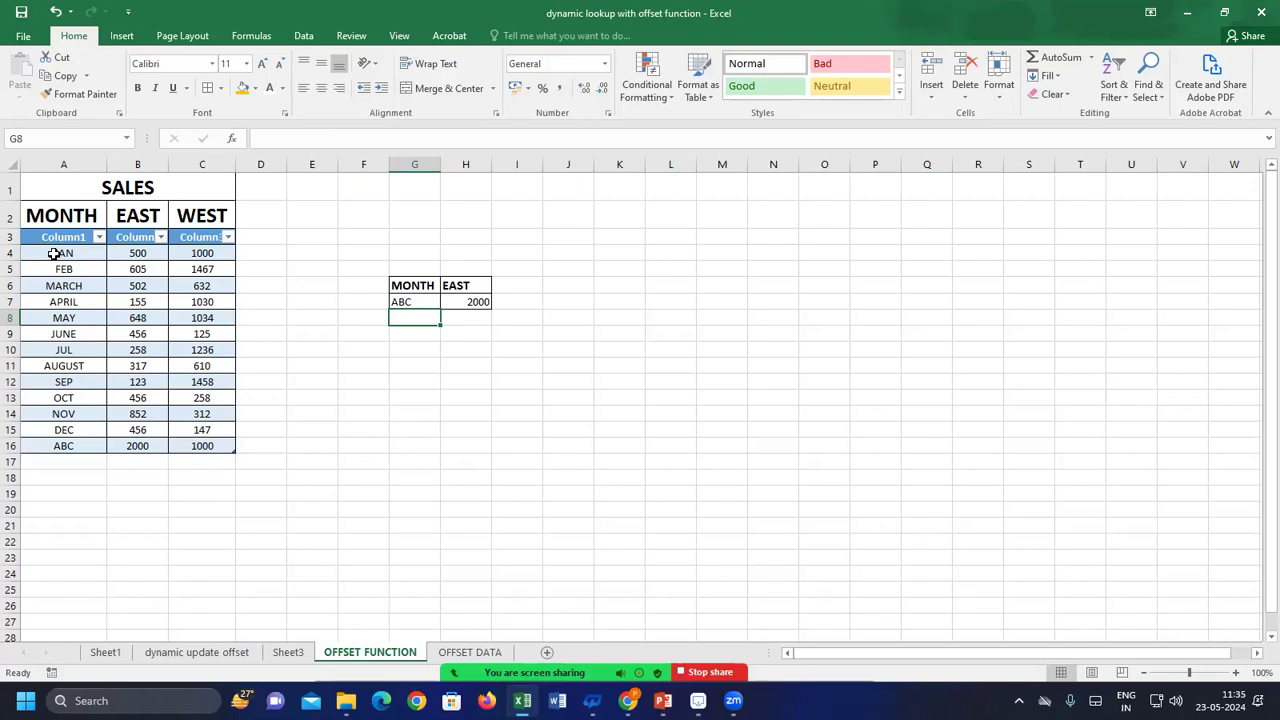
Clear all contents and formatting from the sales table range A3:C16
{"action": "left_click_drag", "start_coordinate": [46, 241], "coordinate": [212, 441]}
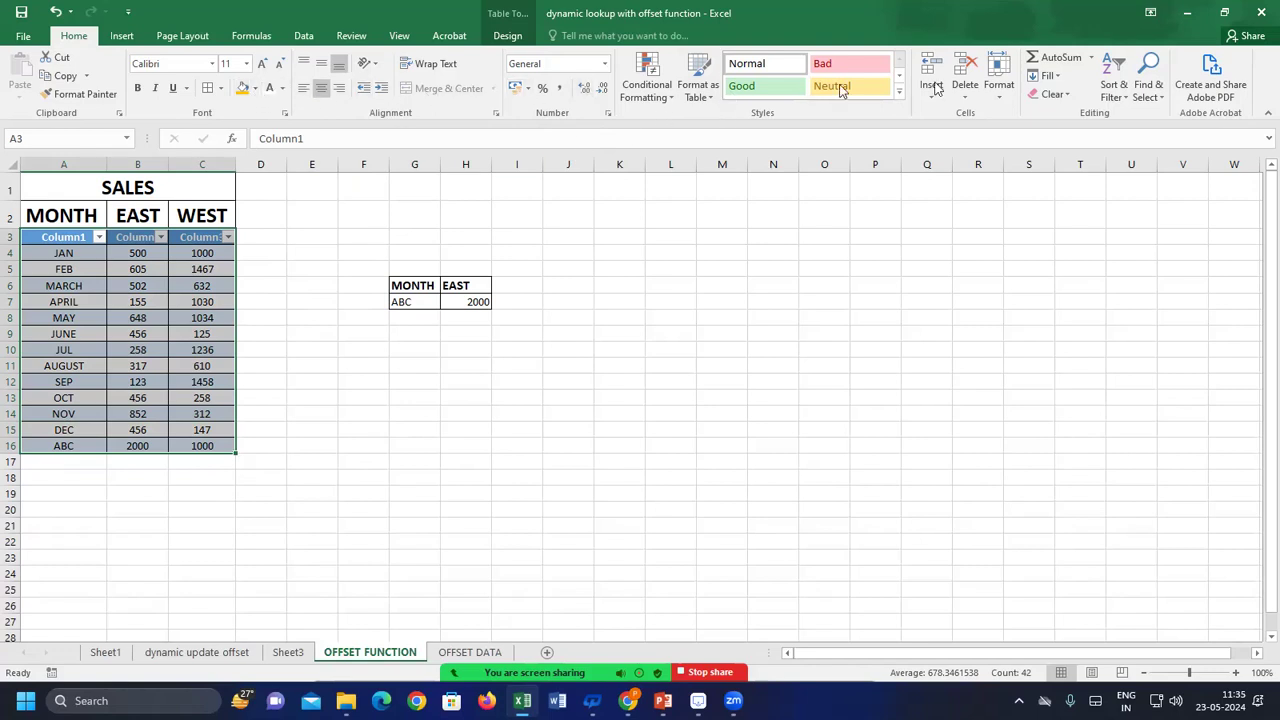
{"action": "left_click", "coordinate": [1040, 97]}
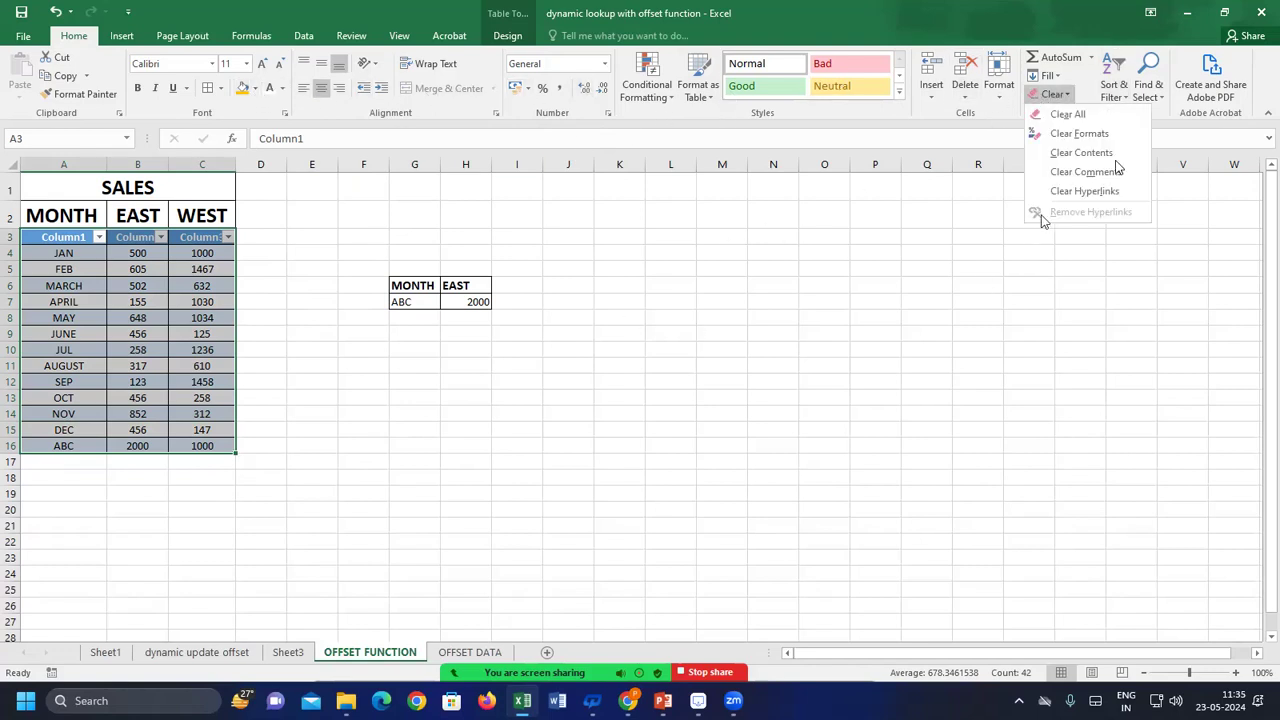
{"action": "left_click", "coordinate": [1052, 116]}
{"action": "left_click", "coordinate": [218, 390]}
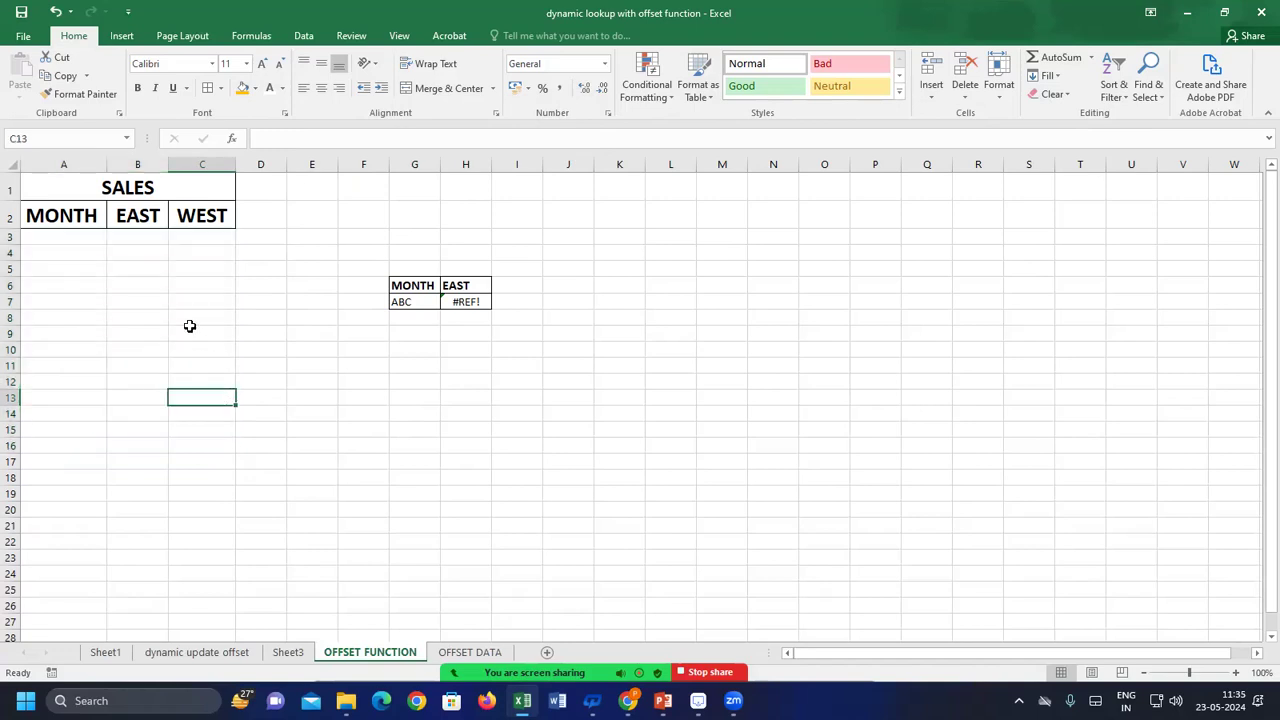
Undo the clearing of the sales table, the ABC lookup entry, the added ABC row and further earlier edits
{"action": "key", "text": "ctrl+z"}
{"action": "key", "text": "ctrl+z"}
{"action": "key", "text": "ctrl+z"}
{"action": "key", "text": "ctrl+z"}
{"action": "key", "text": "ctrl+z"}
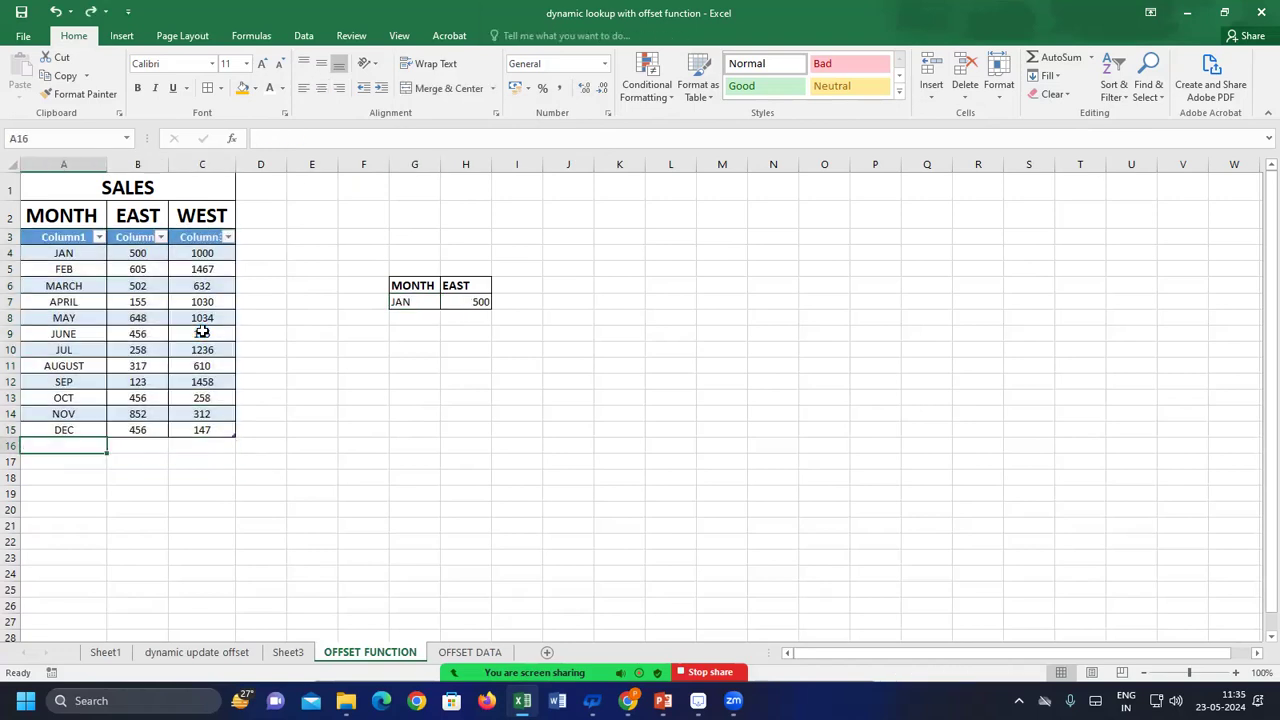
{"action": "key", "text": "ctrl+z"}
{"action": "key", "text": "ctrl+z"}
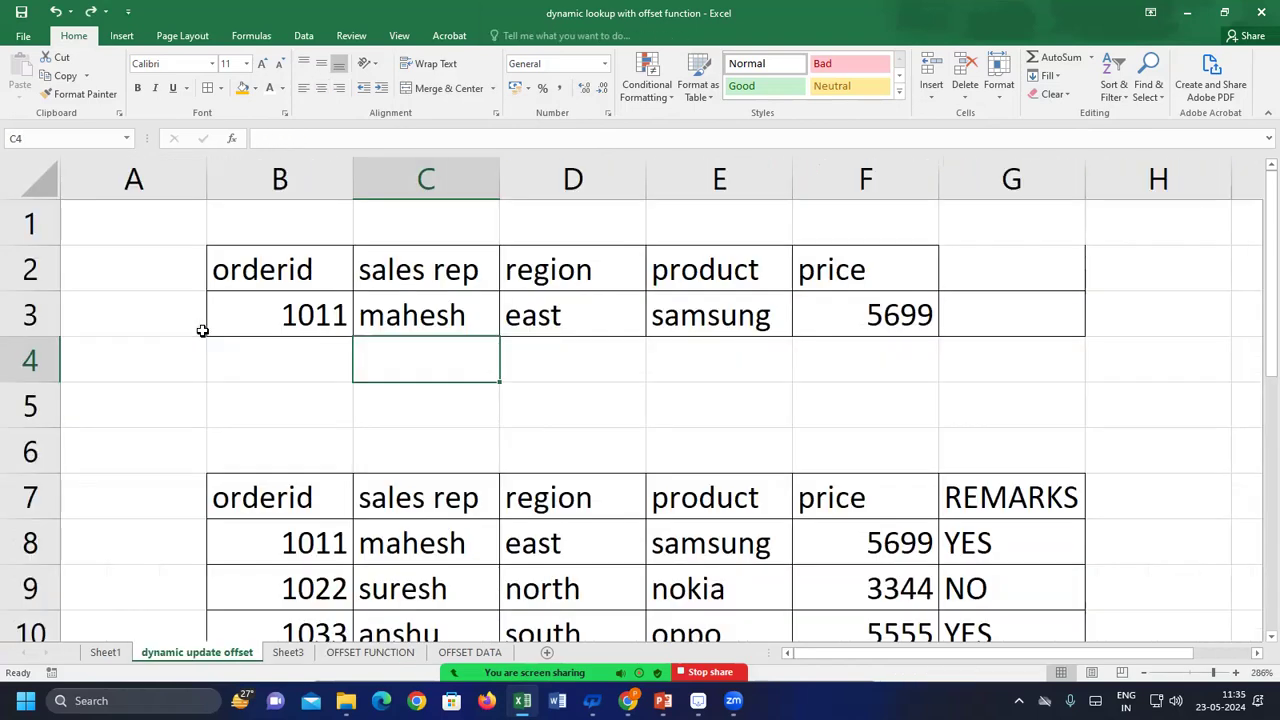
Undo the earlier edits on the OFFSET FUNCTION sheet until the lookup cells are empty and the sales data is a plain range
{"action": "key", "text": "ctrl+z"}
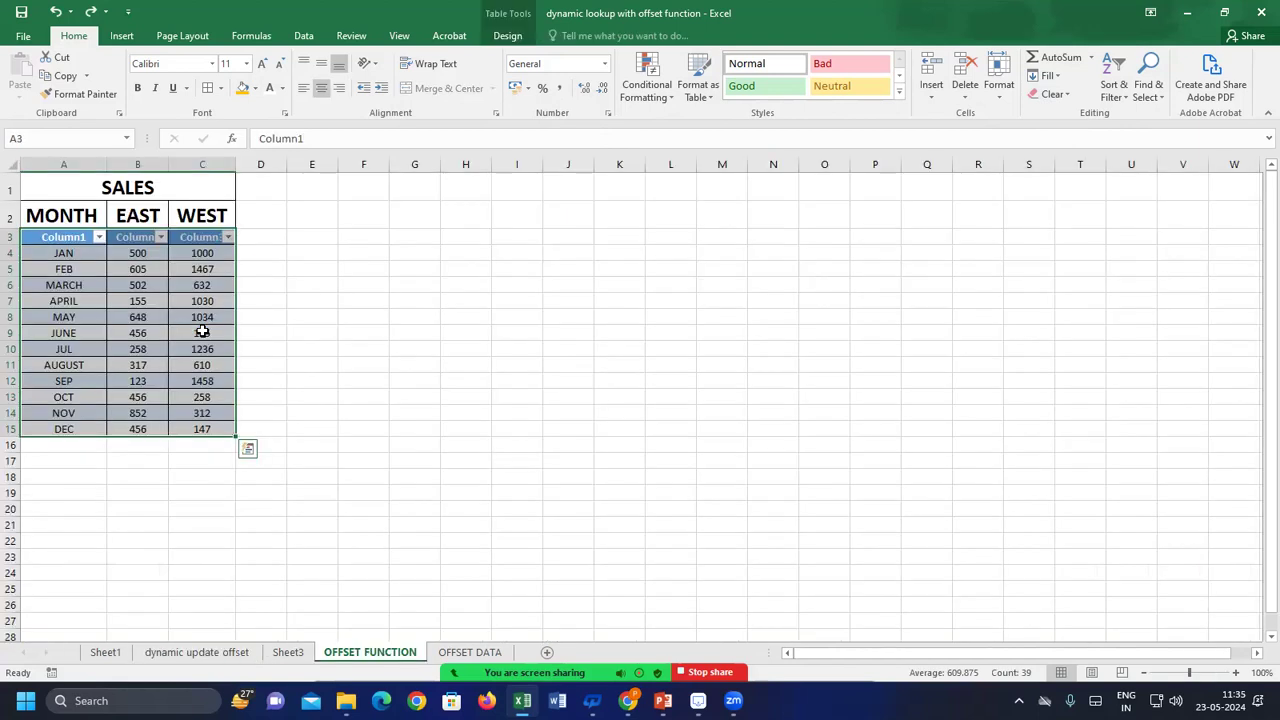
{"action": "key", "text": "ctrl+z"}
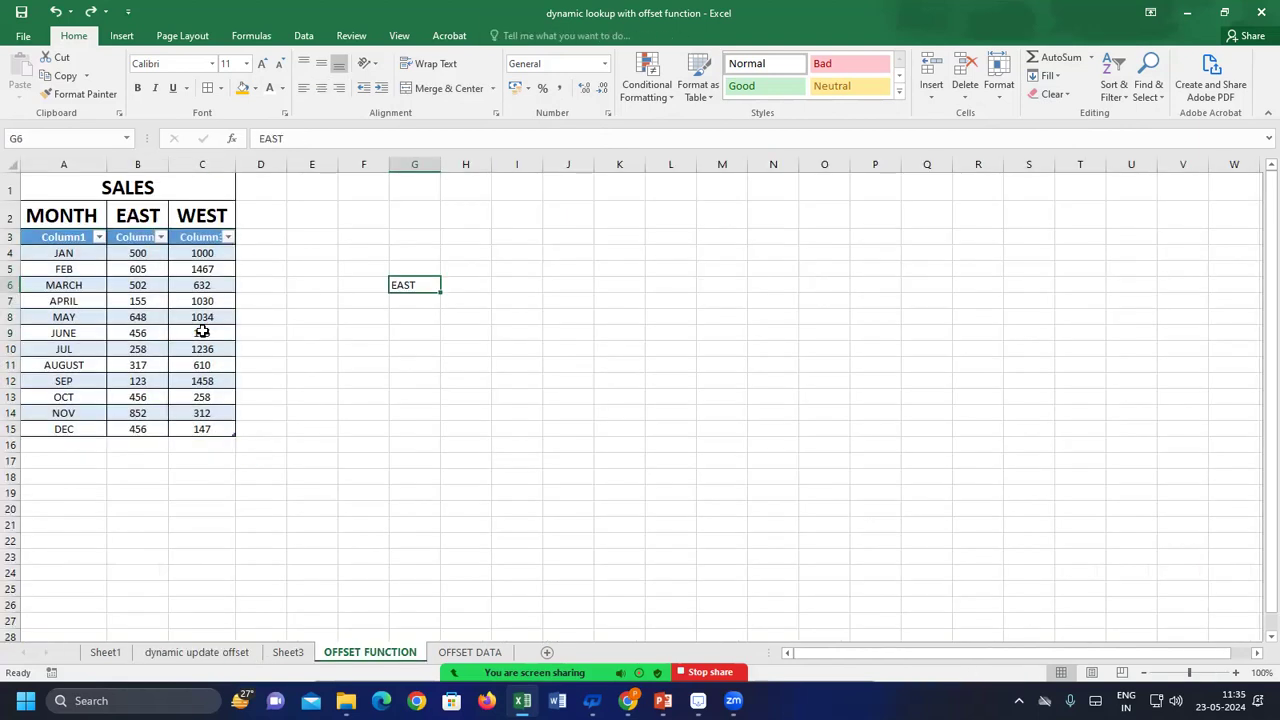
{"action": "key", "text": "ctrl+z"}
{"action": "key", "text": "ctrl+z"}
{"action": "key", "text": "ctrl+z"}
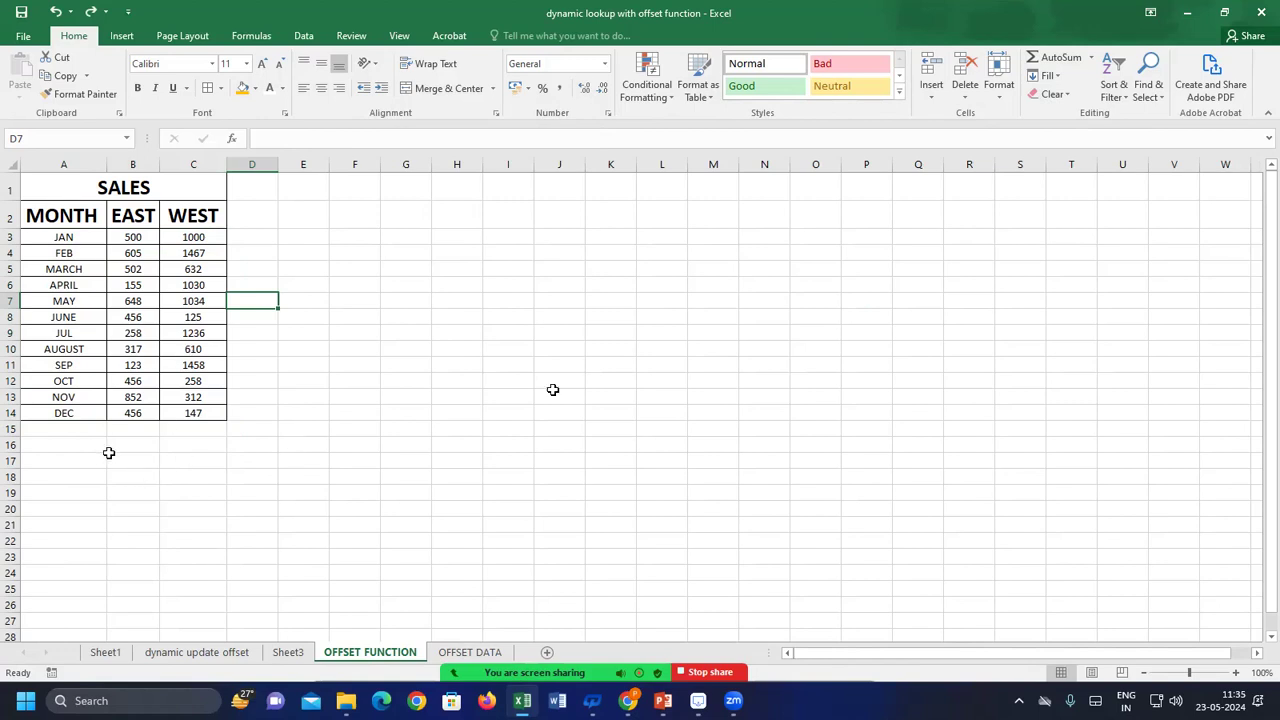
{"action": "left_click", "coordinate": [388, 312]}
{"action": "type", "text": "="}
{"action": "key", "text": "Escape"}
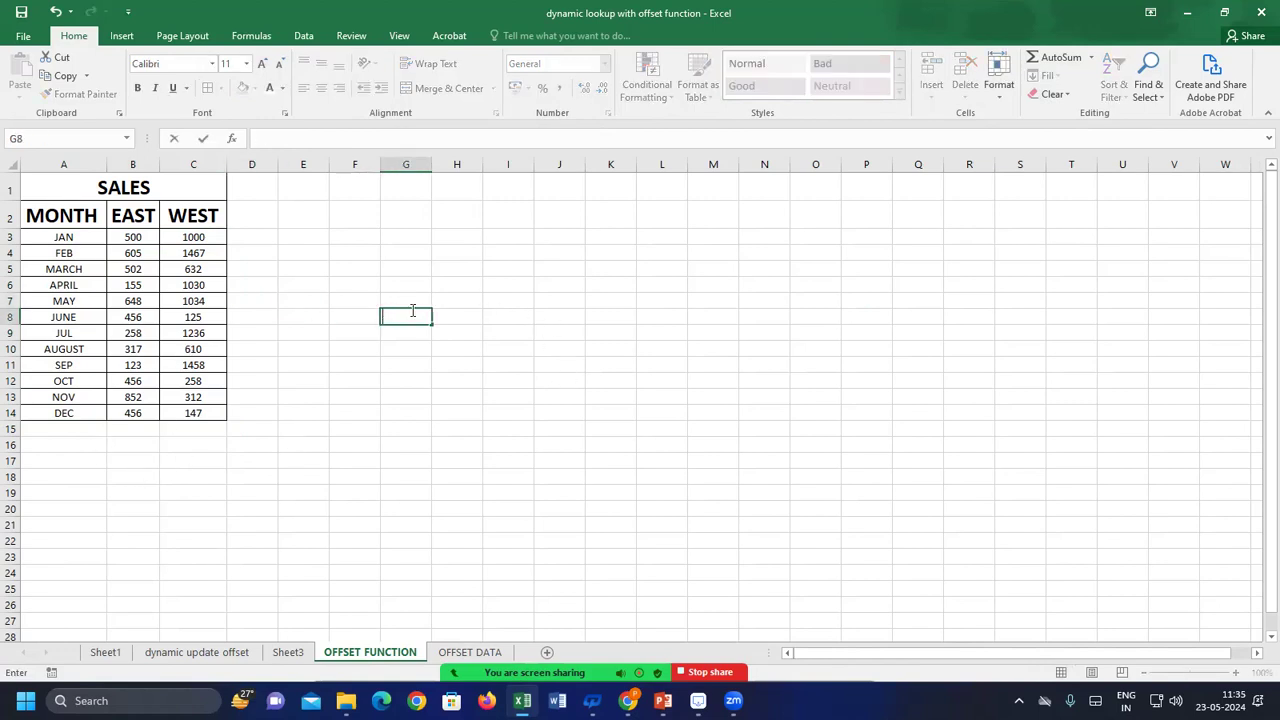
Enter the lookup headers MONTH in G7 and EAST in H7, with JAN as the lookup month in G8
{"action": "left_click", "coordinate": [405, 299]}
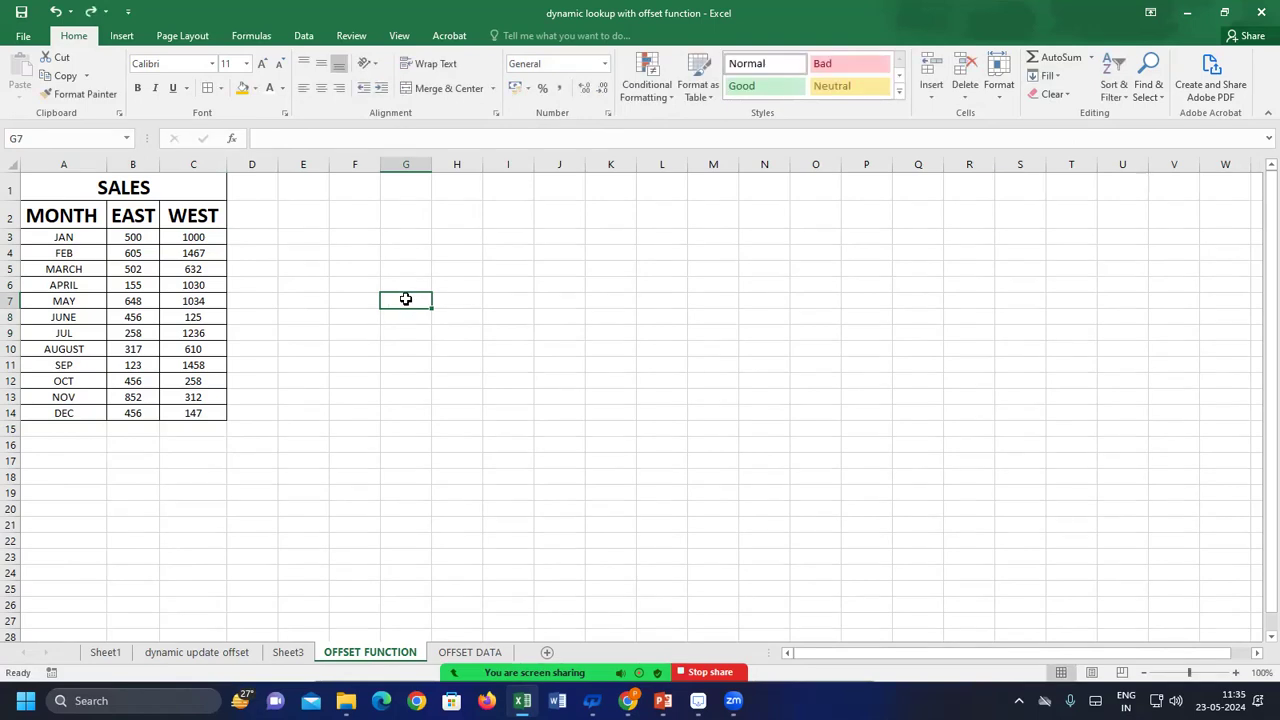
{"action": "type", "text": "MONTH"}
{"action": "key", "text": "Tab"}
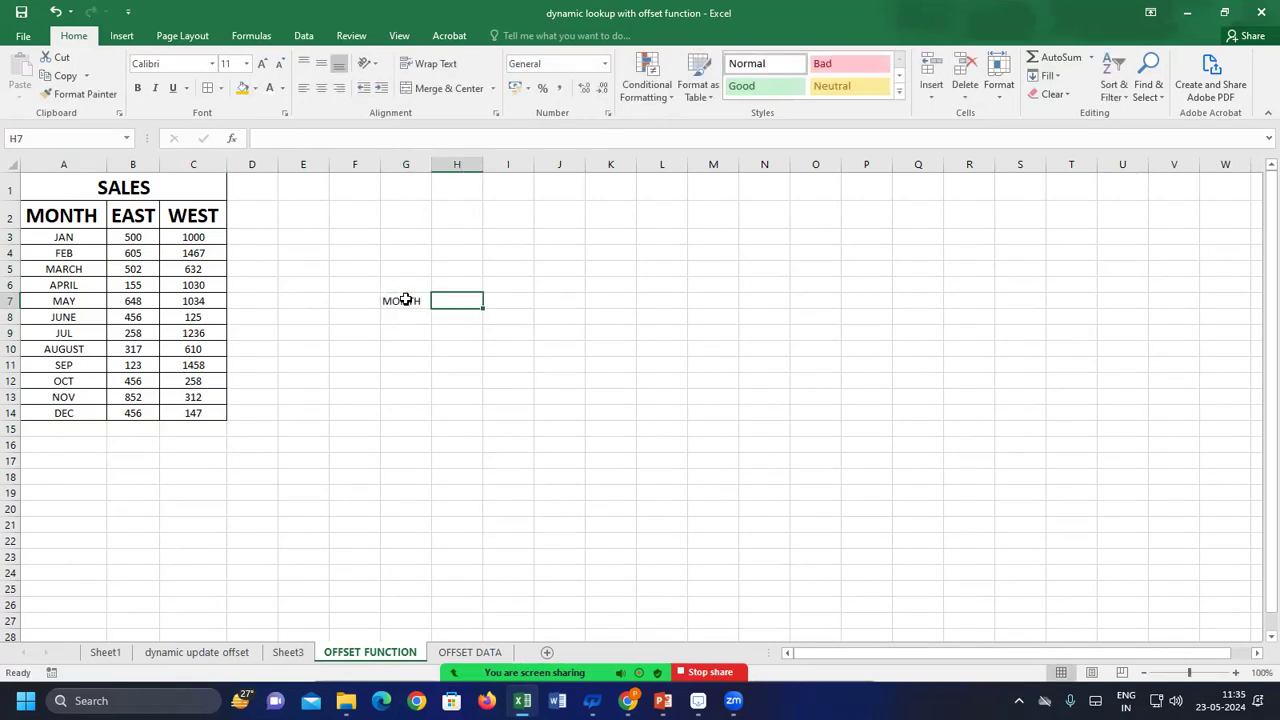
{"action": "type", "text": "EAST"}
{"action": "key", "text": "Return"}
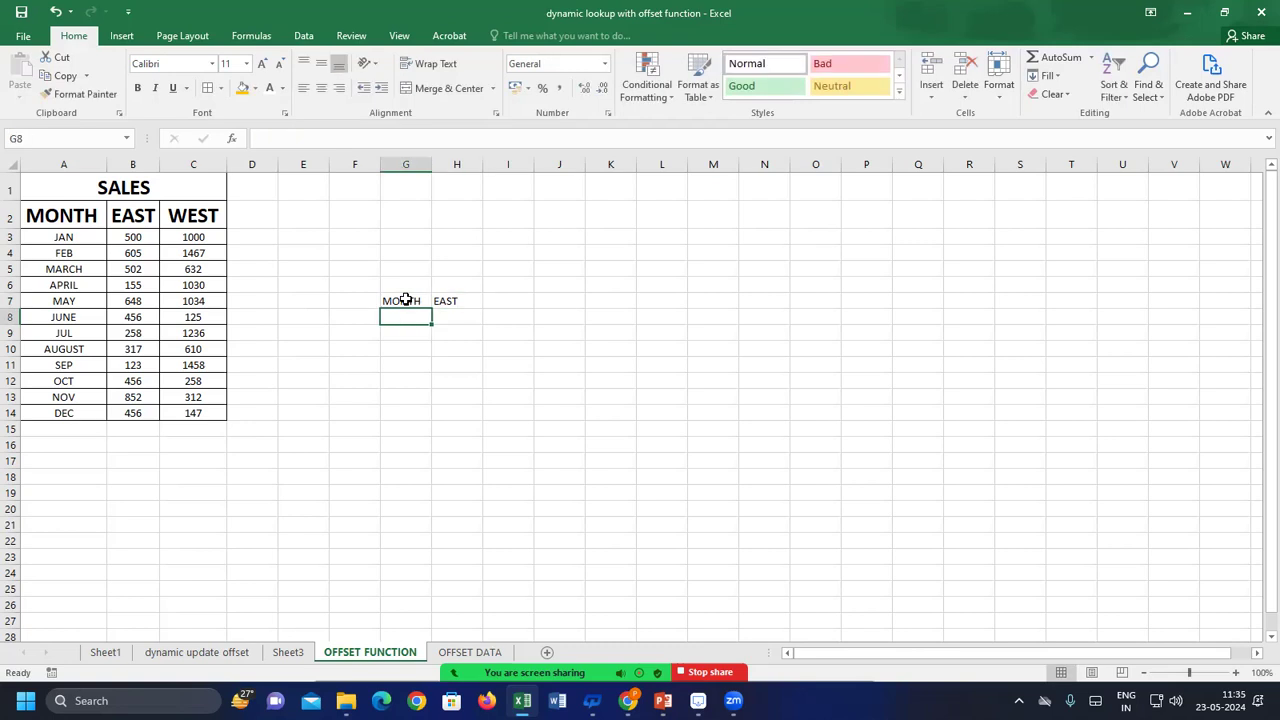
{"action": "type", "text": "JAN"}
{"action": "key", "text": "Tab"}
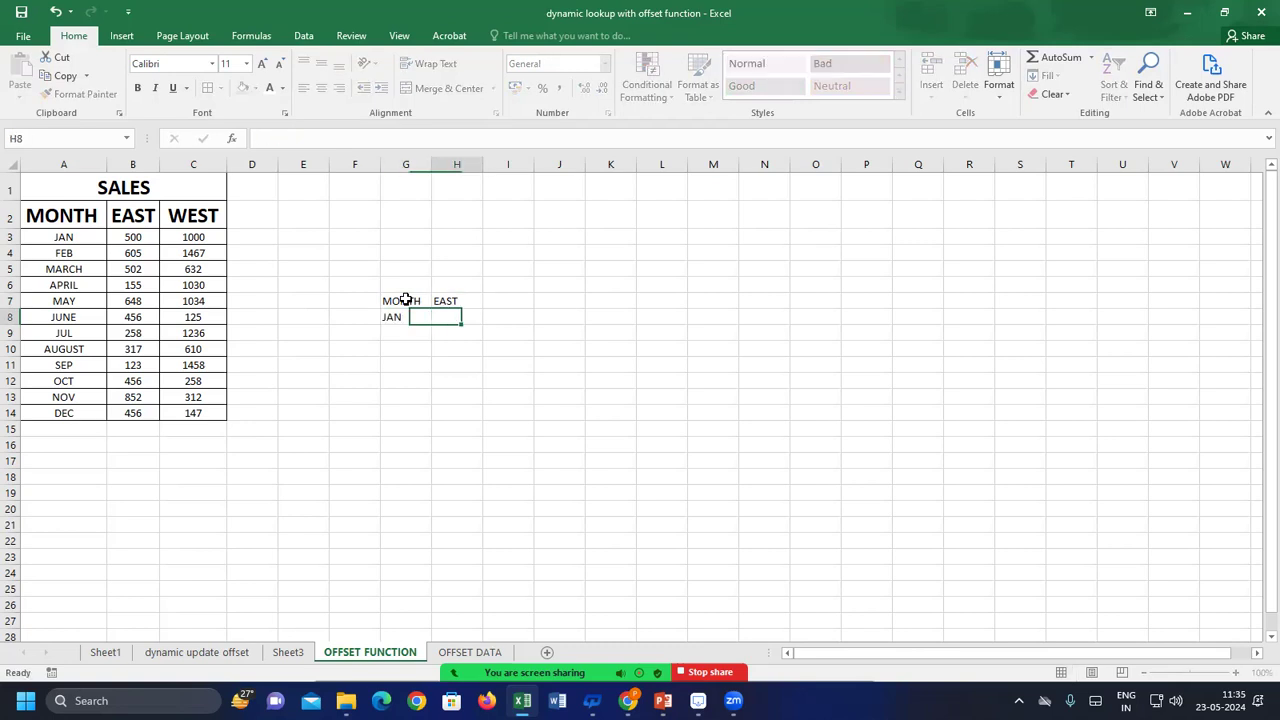
Enter =VLOOKUP(G8,A3:C14,2,0) in H8 to return the EAST sales for the lookup month
{"action": "type", "text": "="}
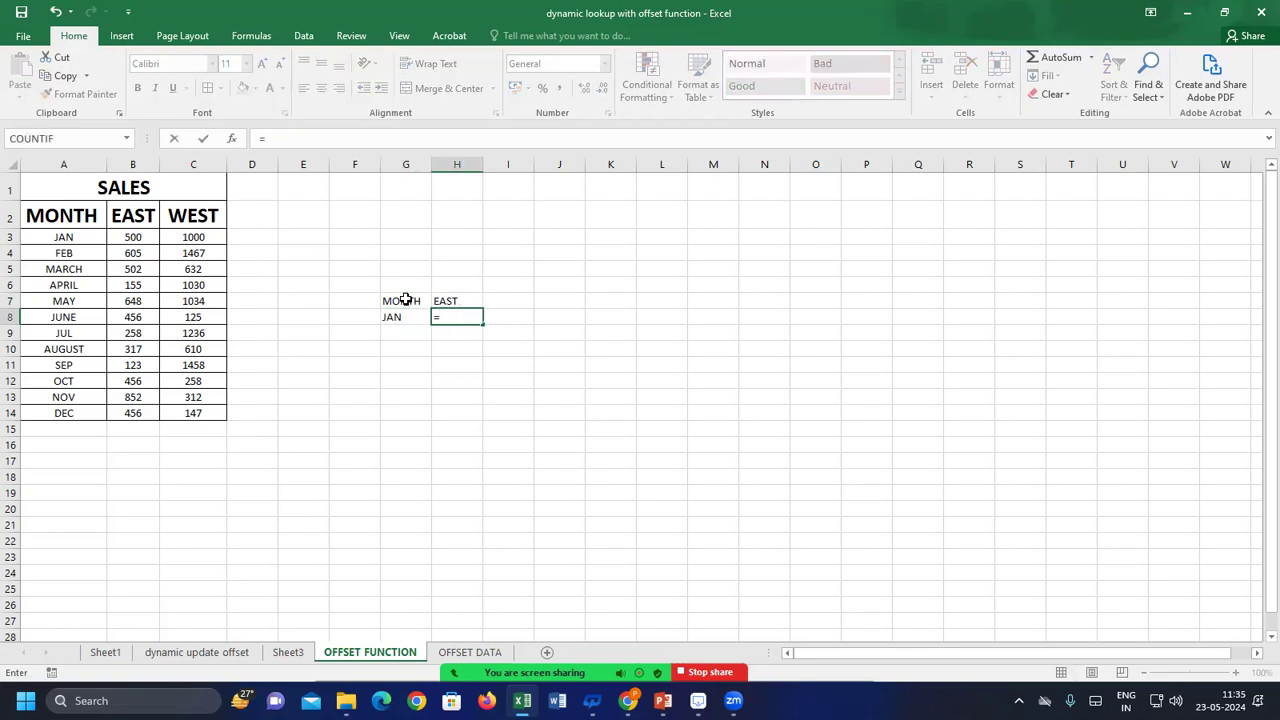
{"action": "type", "text": "VLOOKUP("}
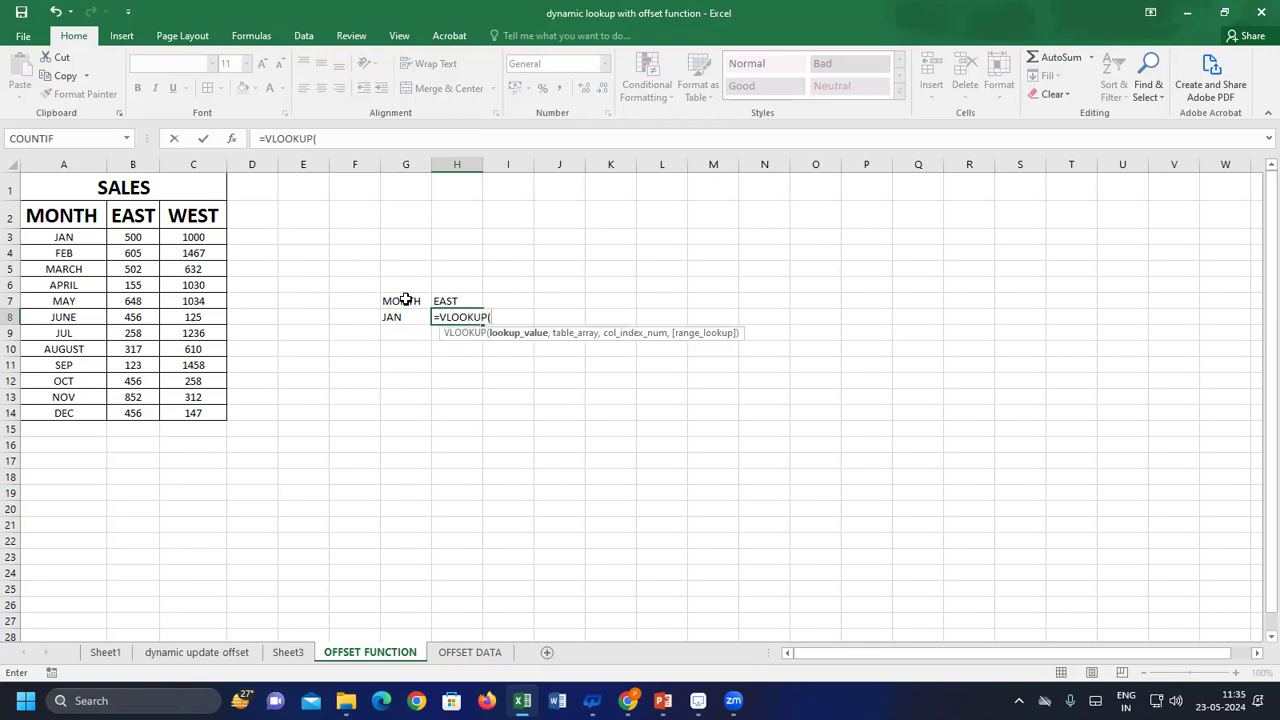
{"action": "left_click", "coordinate": [390, 318]}
{"action": "type", "text": ","}
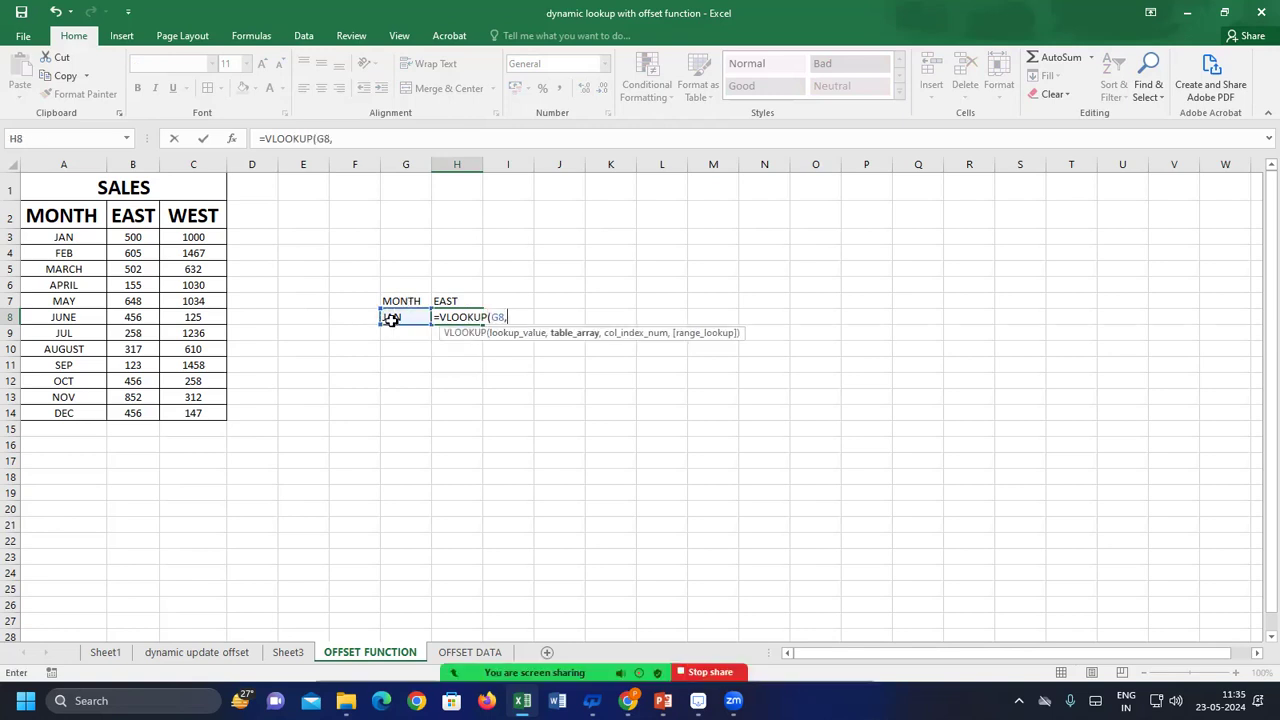
{"action": "left_click_drag", "start_coordinate": [63, 240], "coordinate": [202, 413]}
{"action": "type", "text": ","}
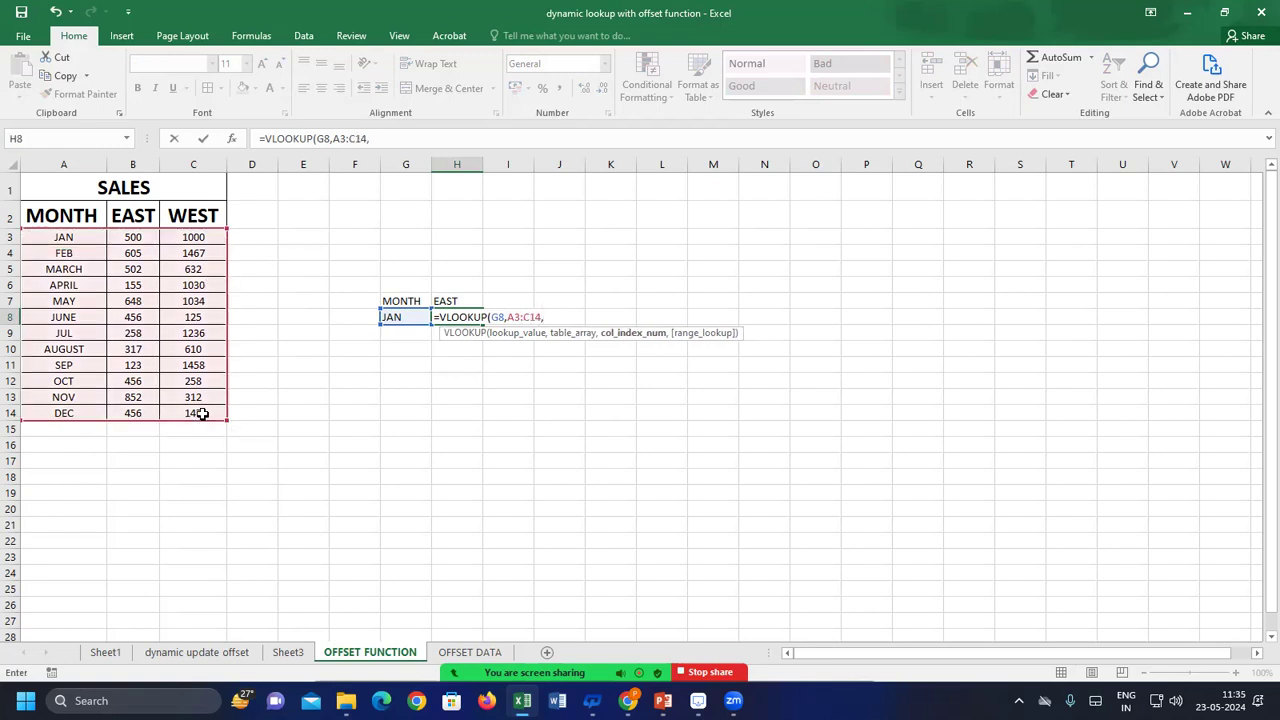
{"action": "type", "text": "2,0)"}
{"action": "key", "text": "Return"}
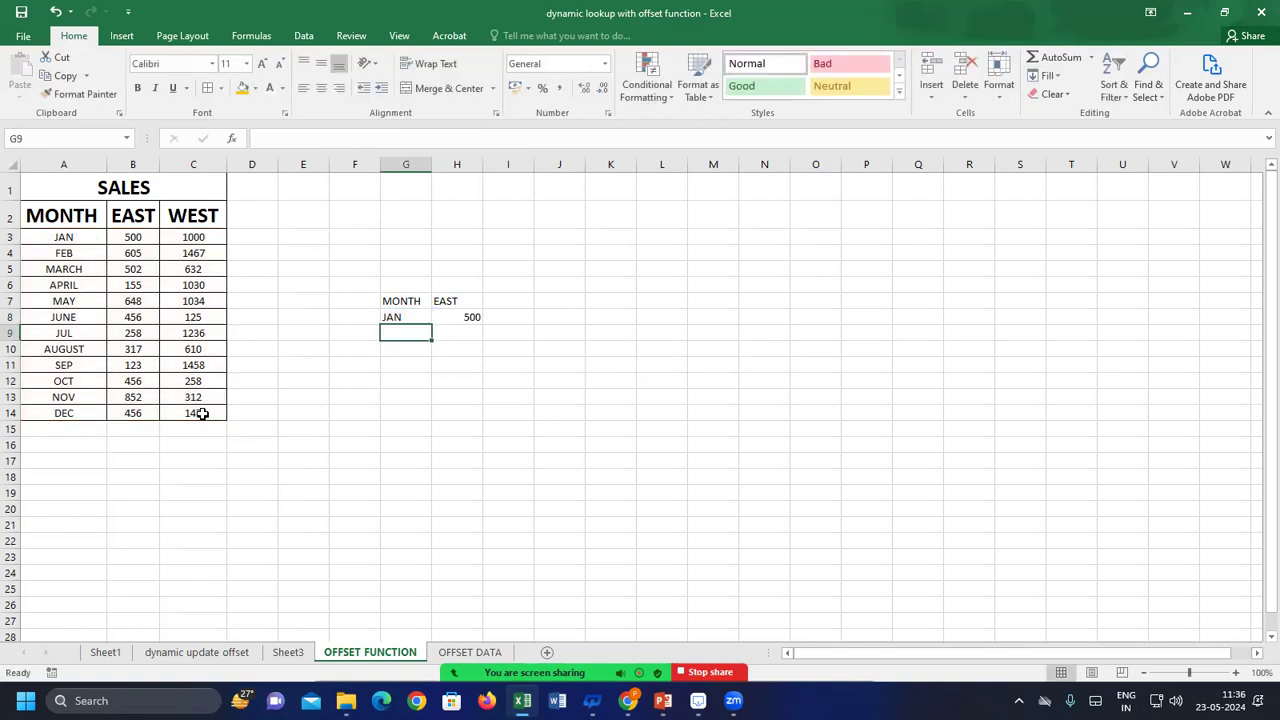
Add a row below DEC in row 15 with month ABC, EAST 100 and WEST 200
{"action": "left_click", "coordinate": [396, 317]}
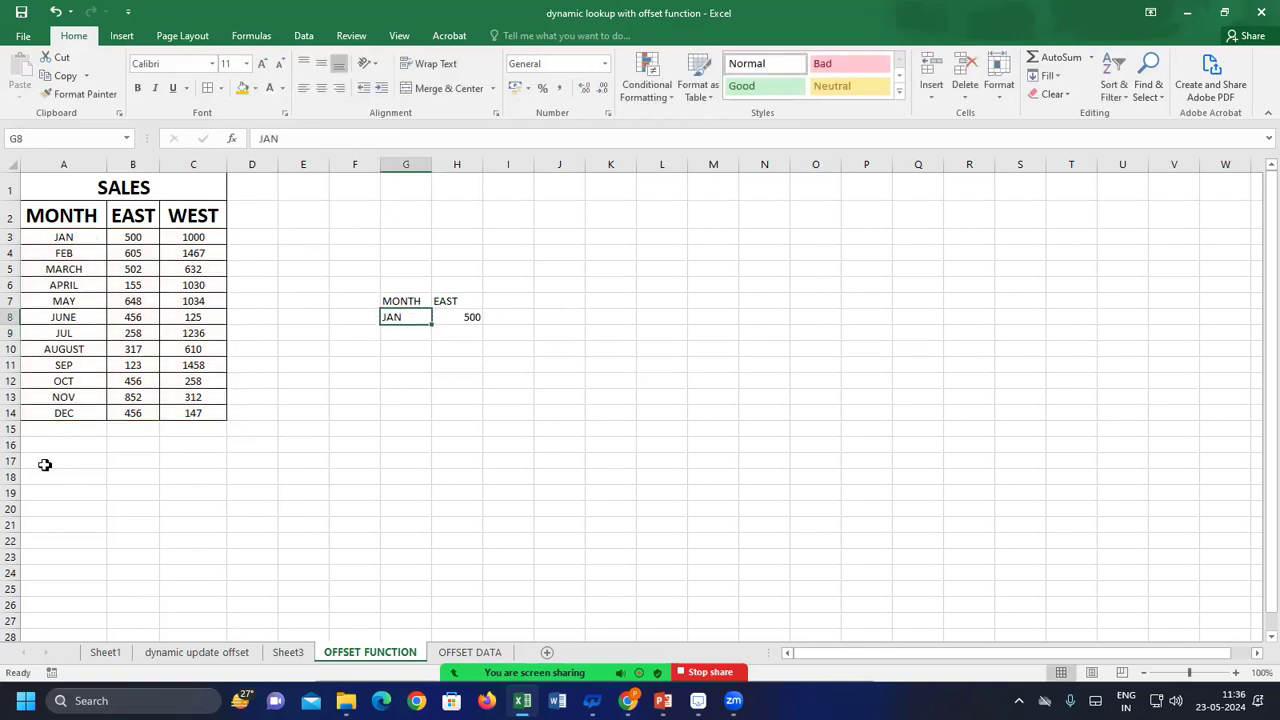
{"action": "left_click", "coordinate": [62, 430]}
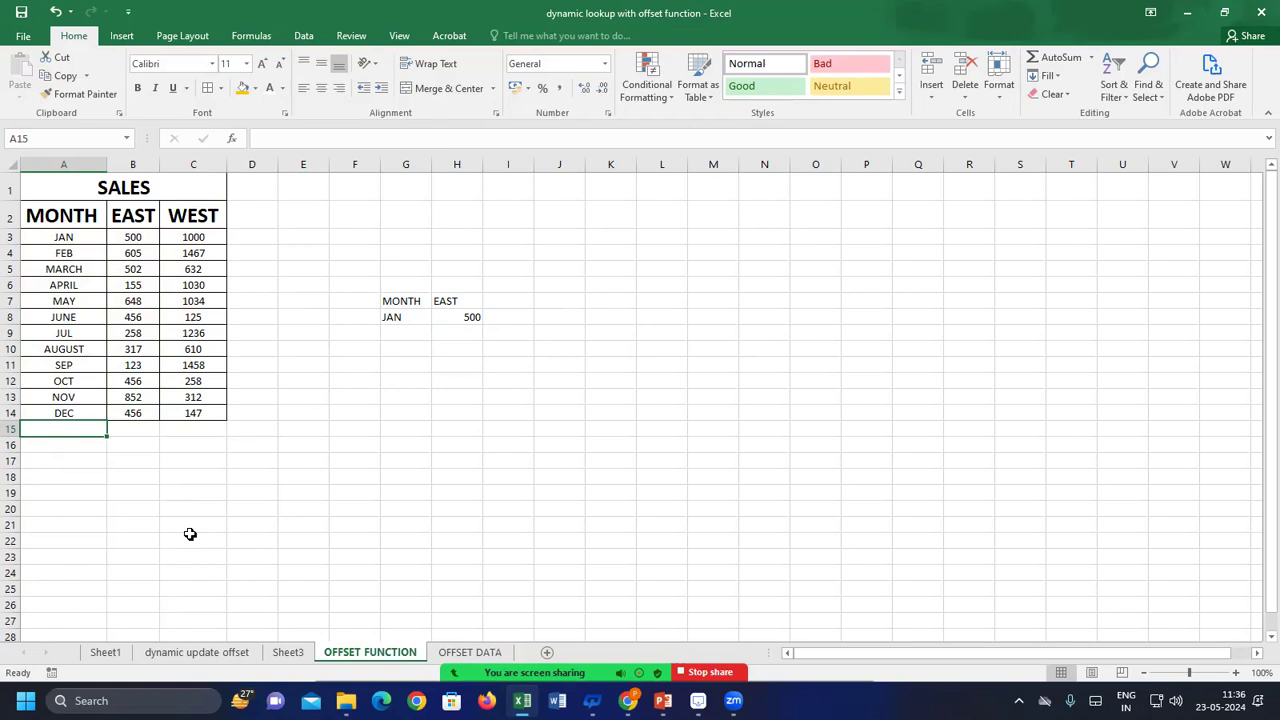
{"action": "type", "text": "ABC"}
{"action": "key", "text": "Tab"}
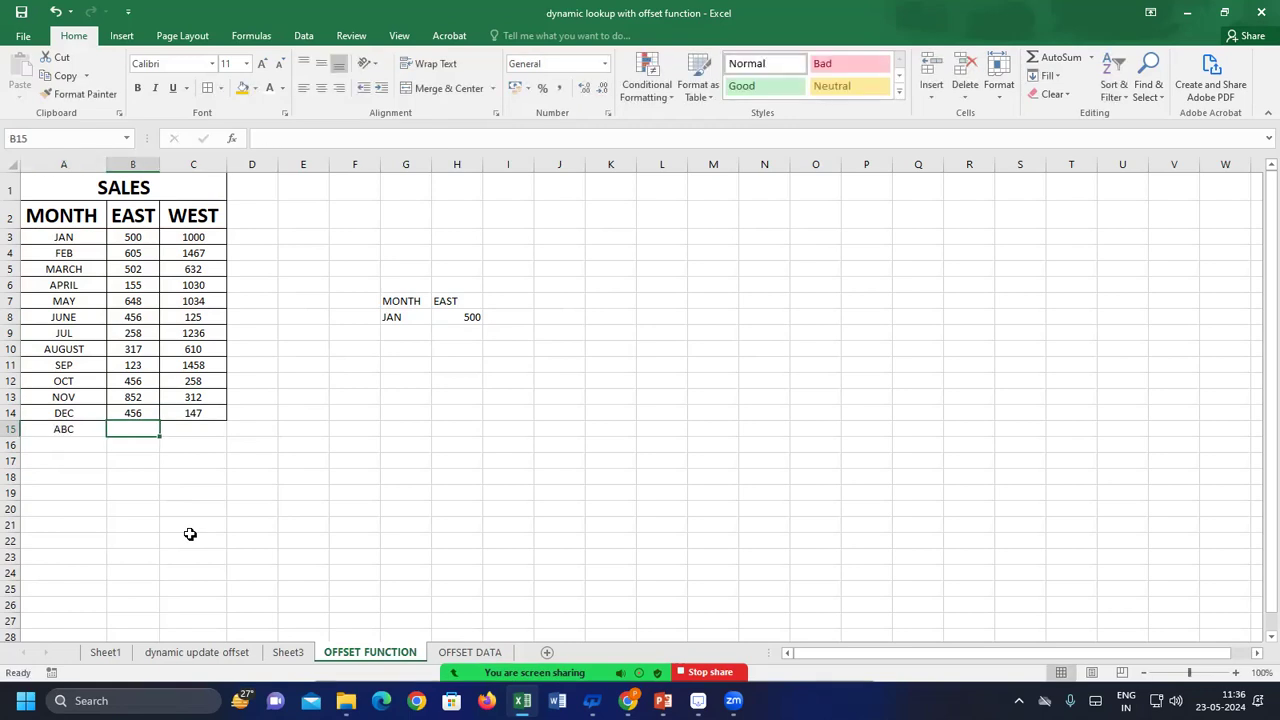
{"action": "type", "text": "100"}
{"action": "key", "text": "Tab"}
{"action": "type", "text": "2"}
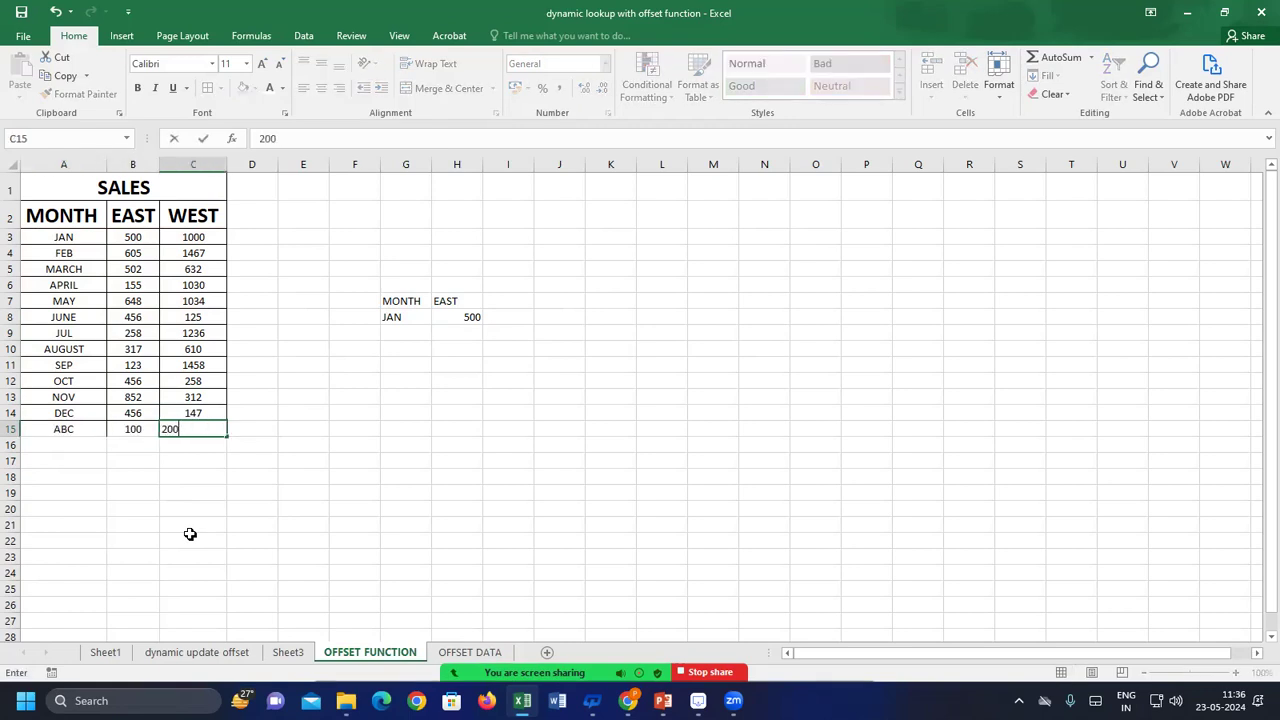
{"action": "key", "text": "Return"}
Change the lookup month in G8 to ABC to test the VLOOKUP on the added row
{"action": "left_click", "coordinate": [406, 313]}
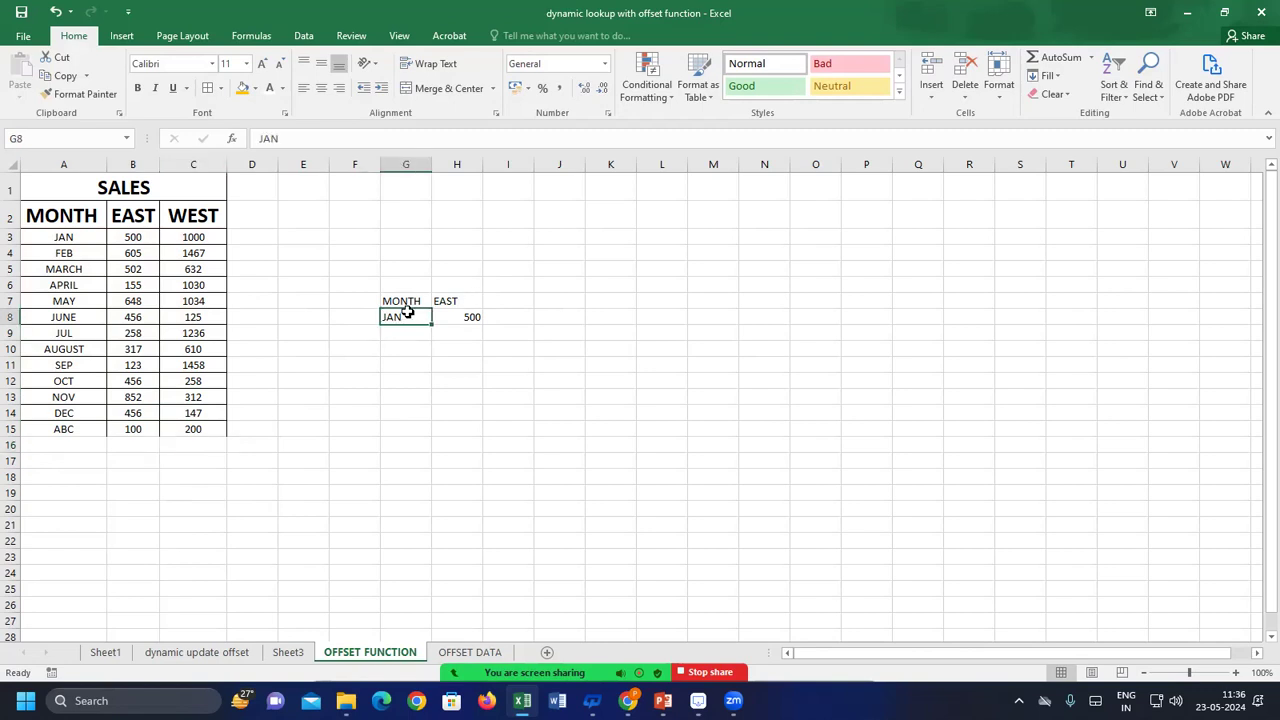
{"action": "type", "text": "ABC"}
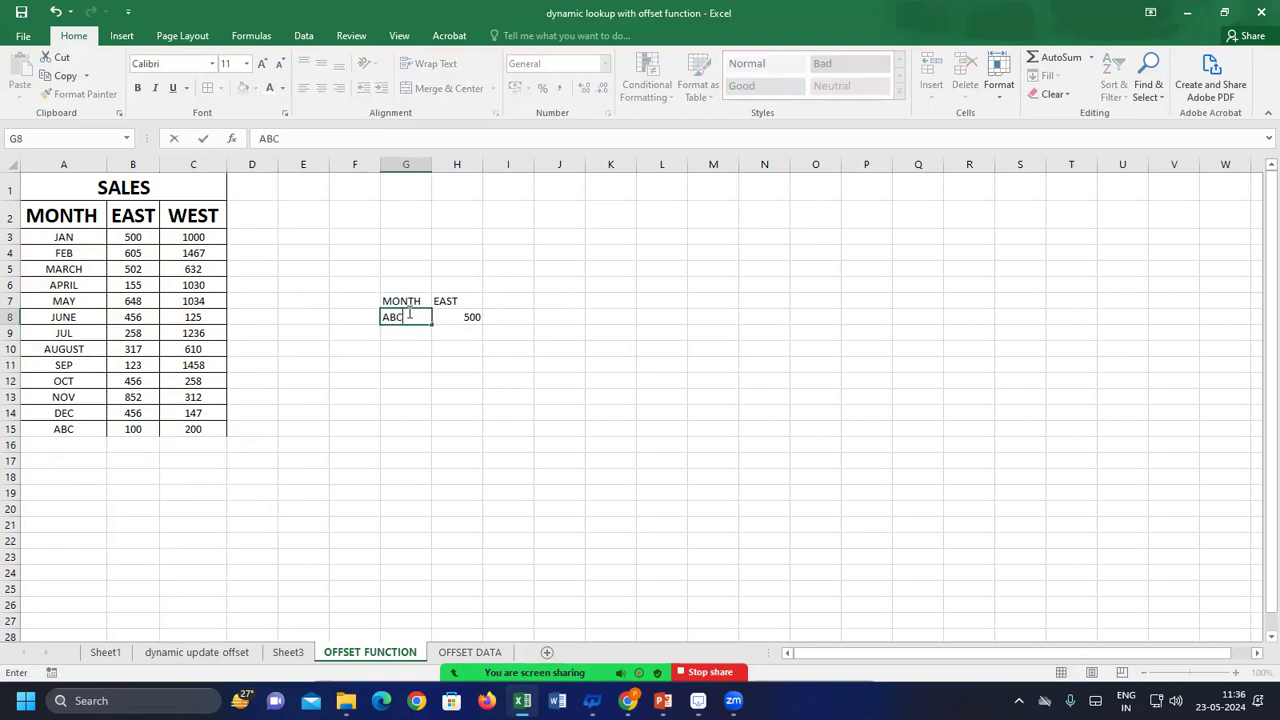
{"action": "key", "text": "Return"}
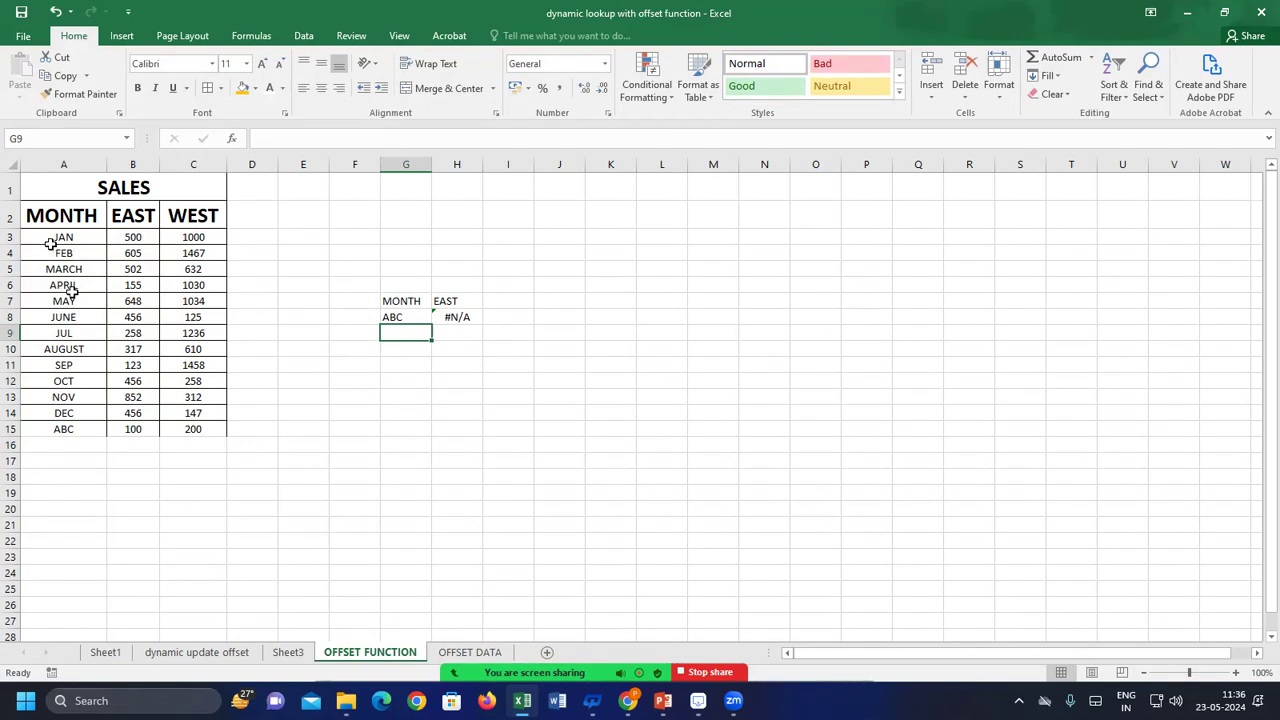
Check the original lookup range A3:C14 and delete the contents of the ABC row in A15:C15
{"action": "left_click_drag", "start_coordinate": [43, 231], "coordinate": [196, 412]}
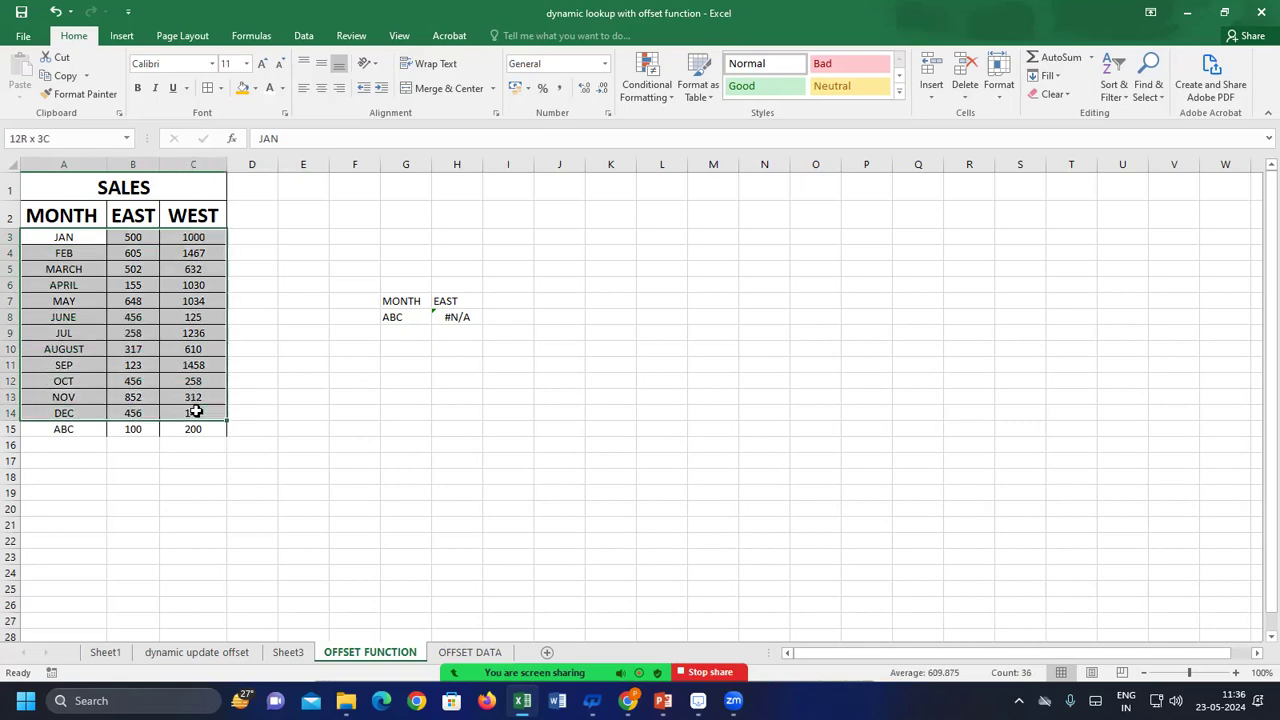
{"action": "left_click", "coordinate": [59, 430]}
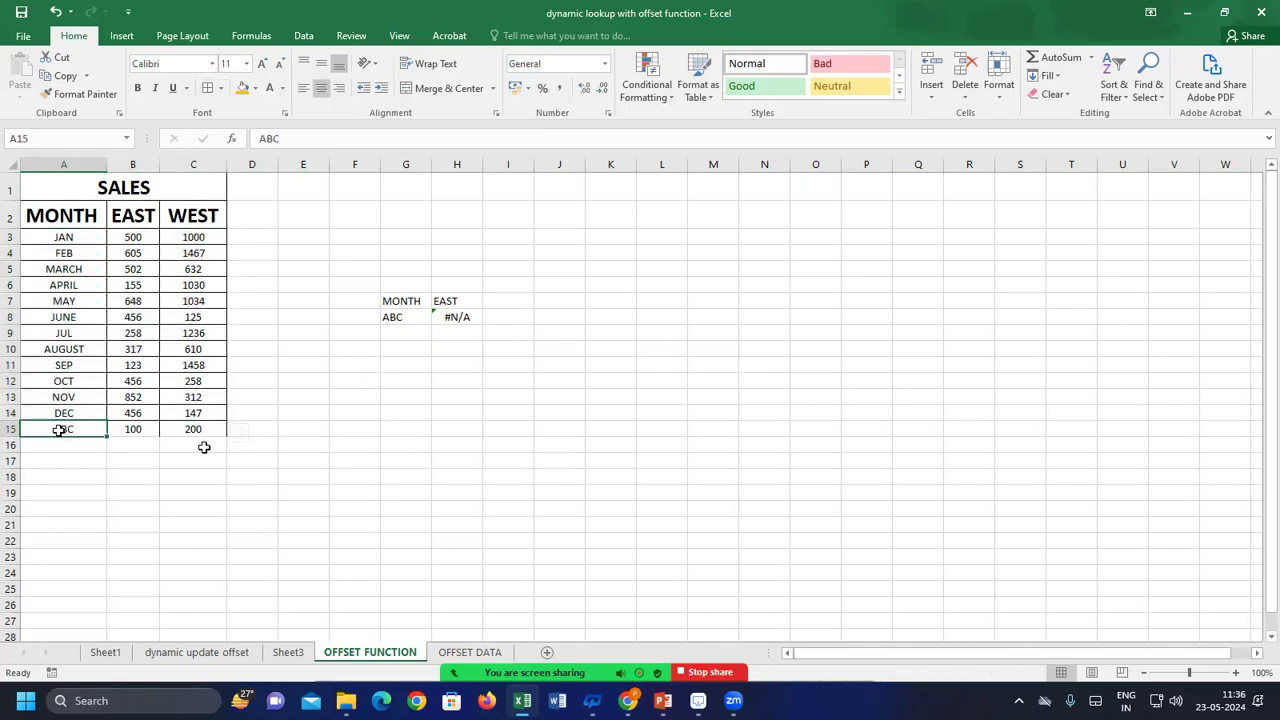
{"action": "left_click_drag", "start_coordinate": [59, 430], "coordinate": [203, 432]}
{"action": "key", "text": "Delete"}
Convert the sales range A3:C14 into an Excel table without marking it as having headers
{"action": "left_click_drag", "start_coordinate": [42, 240], "coordinate": [183, 402]}
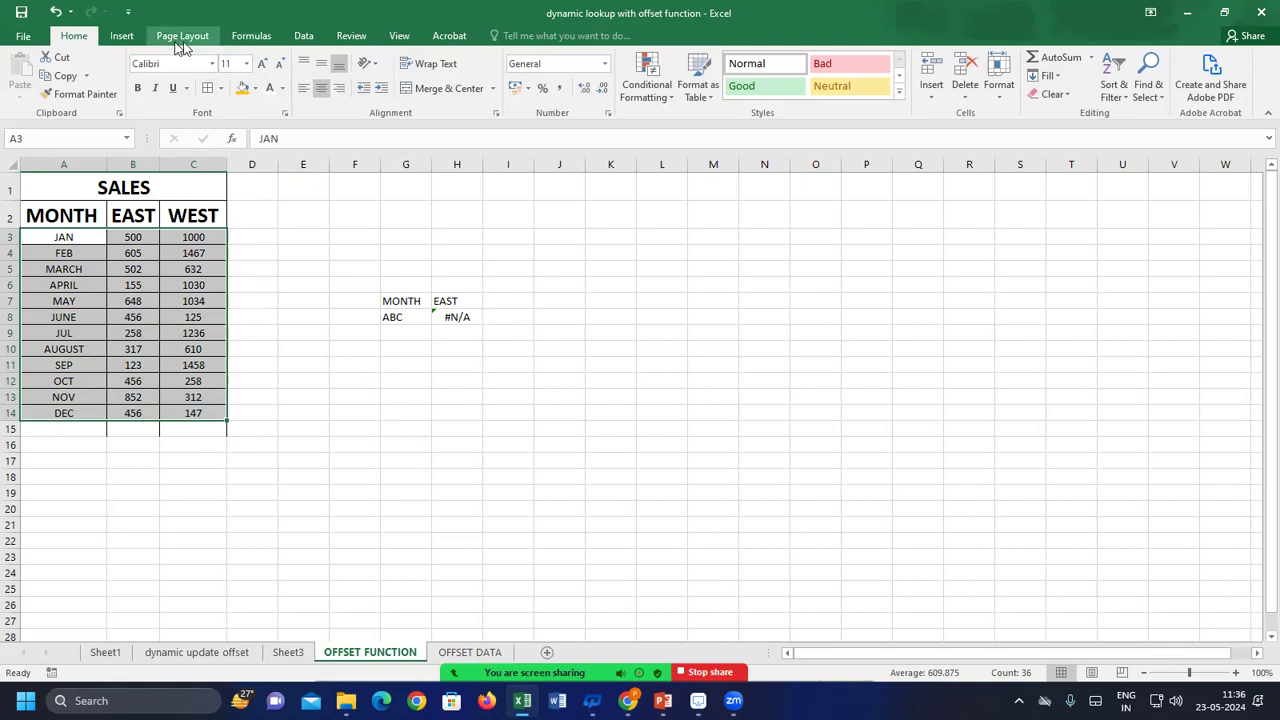
{"action": "left_click", "coordinate": [121, 36]}
{"action": "left_click", "coordinate": [142, 66]}
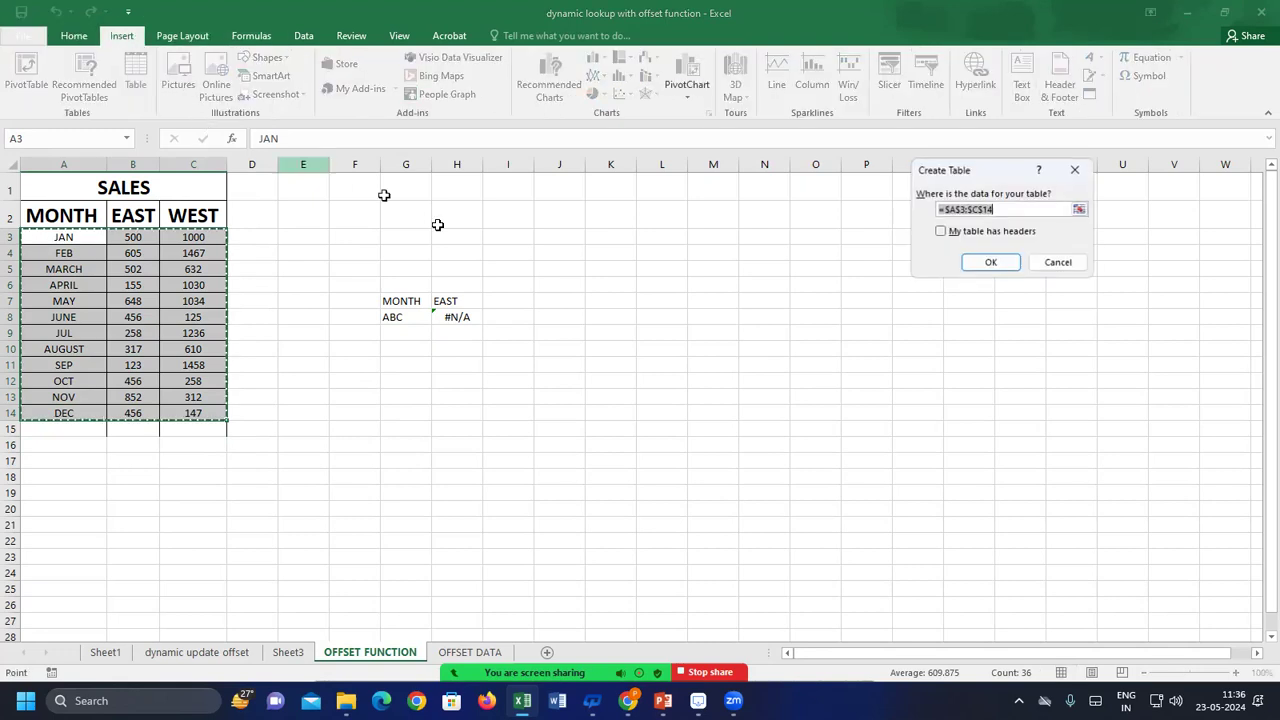
{"action": "left_click", "coordinate": [987, 264]}
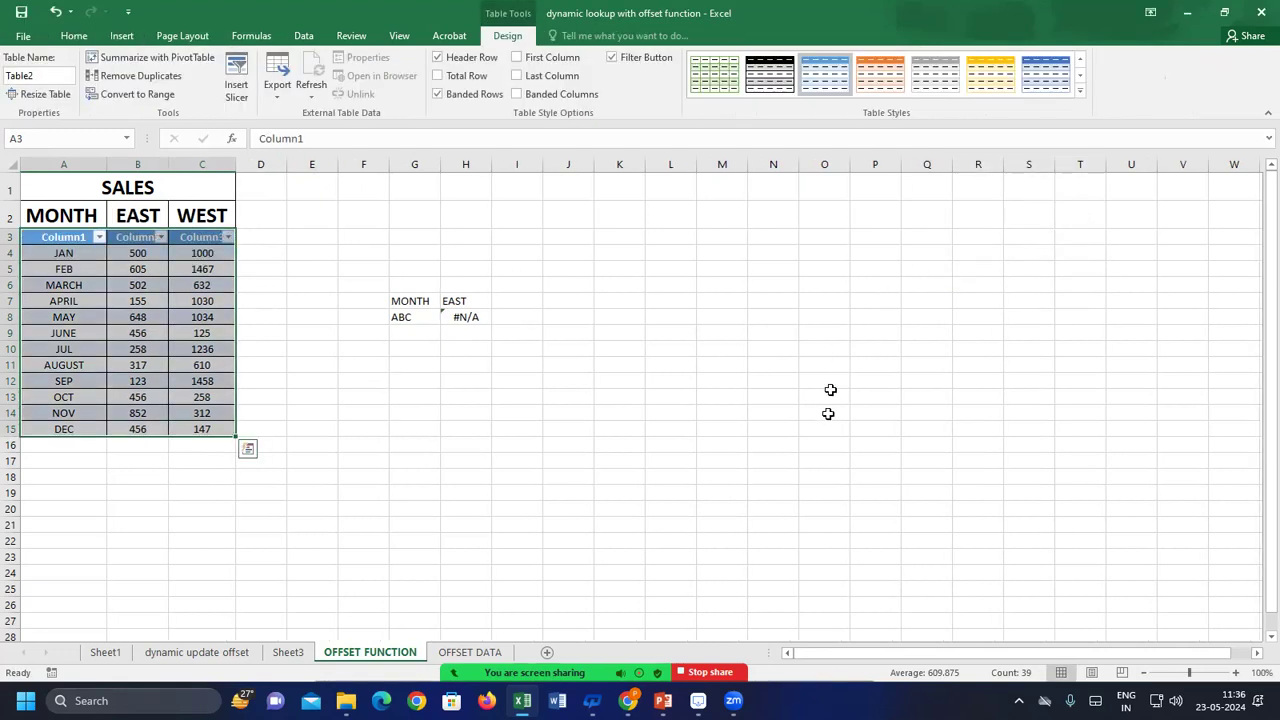
Add a row directly below DEC in the new table with month ABC, EAST 100 and WEST 233, and check the lookup cells
{"action": "left_click", "coordinate": [76, 446]}
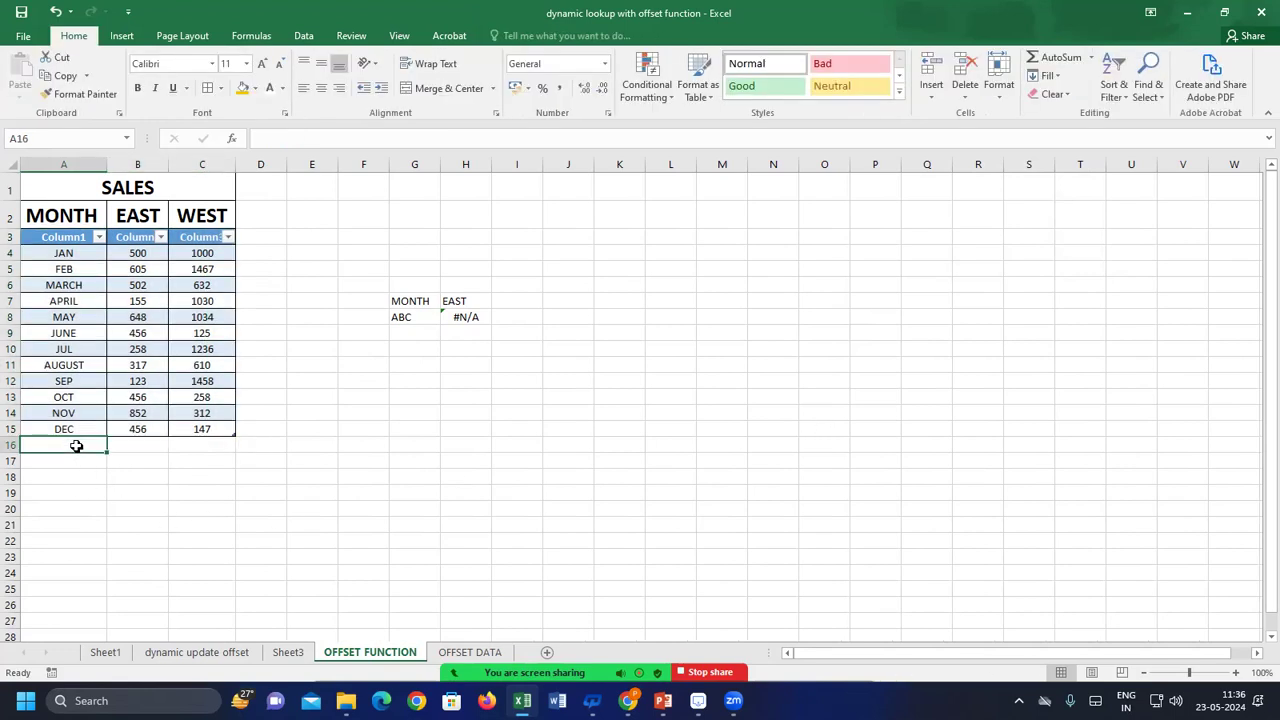
{"action": "type", "text": "ABC"}
{"action": "key", "text": "Tab"}
{"action": "type", "text": "100"}
{"action": "key", "text": "Tab"}
{"action": "type", "text": "233"}
{"action": "key", "text": "ctrl+Return"}
{"action": "key", "text": "Return"}
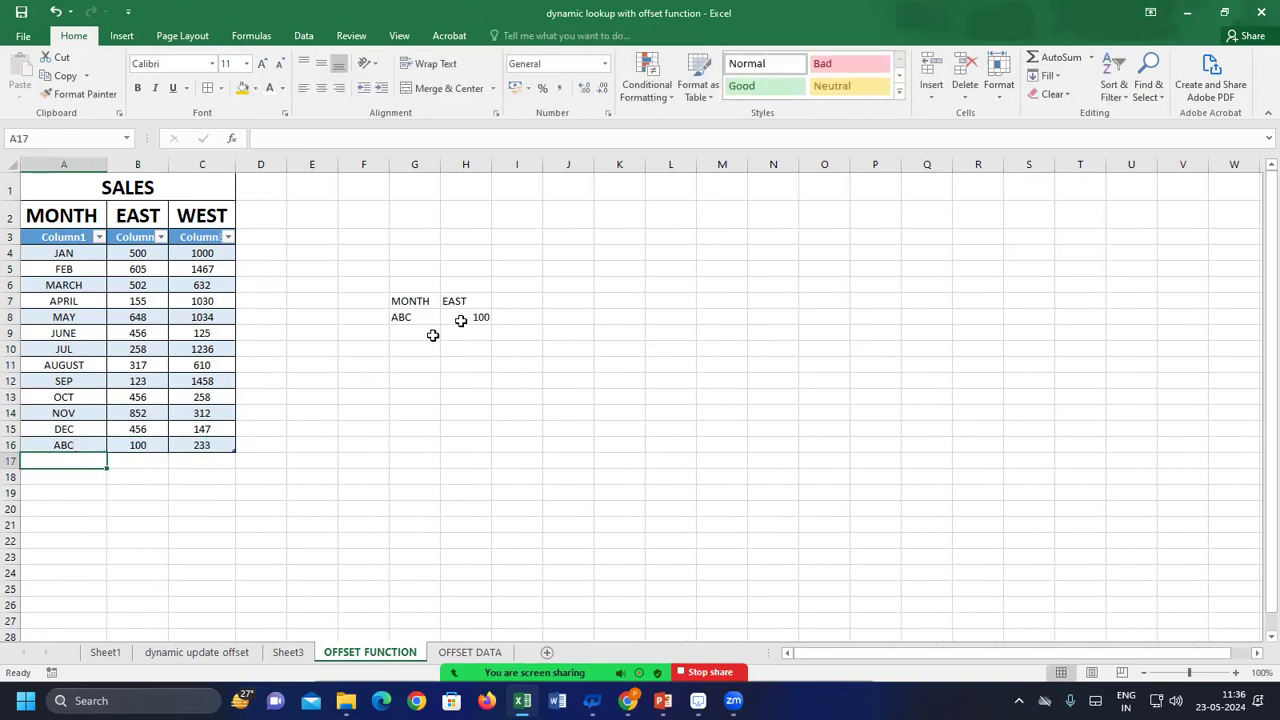
{"action": "left_click", "coordinate": [432, 333]}
{"action": "left_click", "coordinate": [427, 318]}
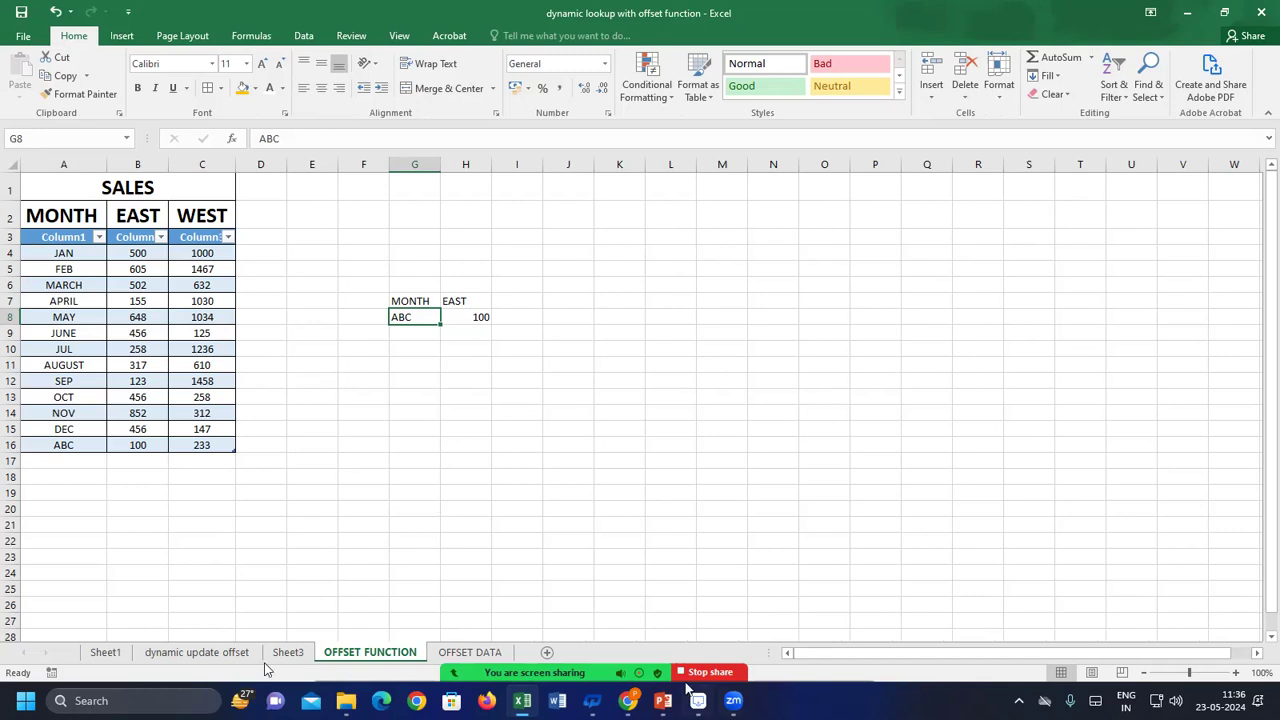
Open the dynamic update offset sheet and inspect the VLOOKUP with OFFSET formula in the sales rep cell C3
{"action": "left_click", "coordinate": [232, 653]}
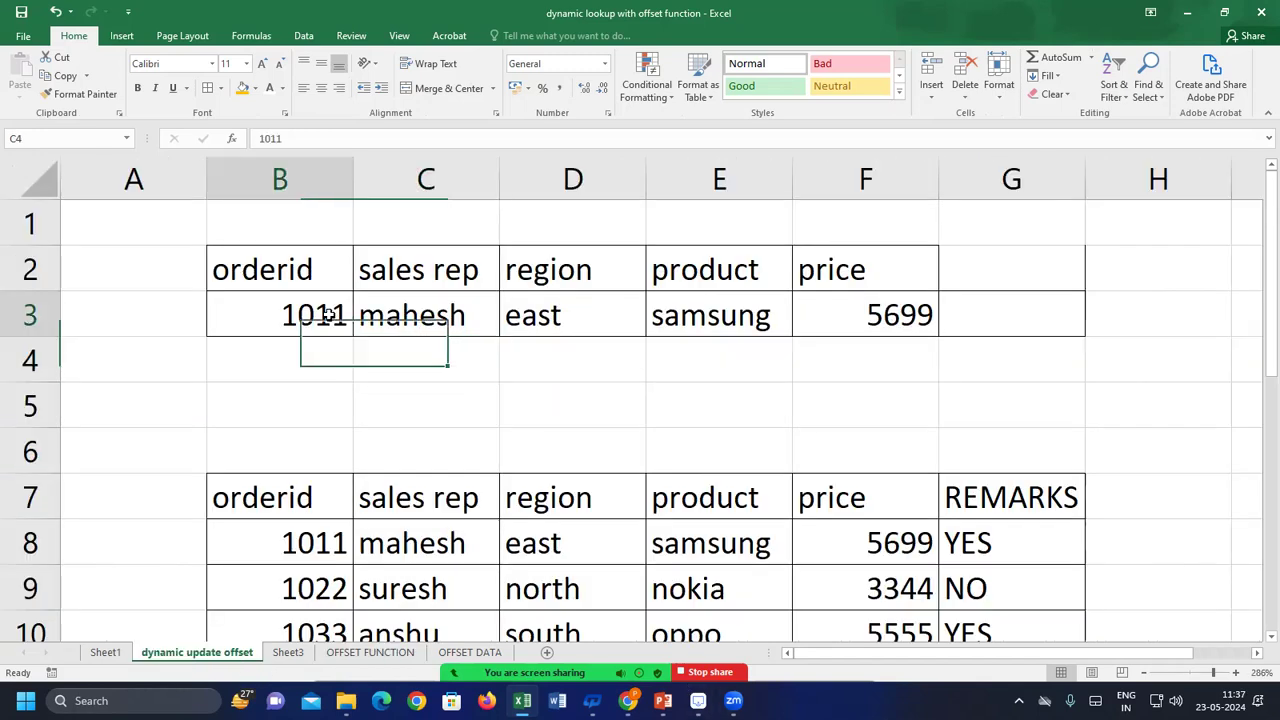
{"action": "left_click", "coordinate": [404, 364]}
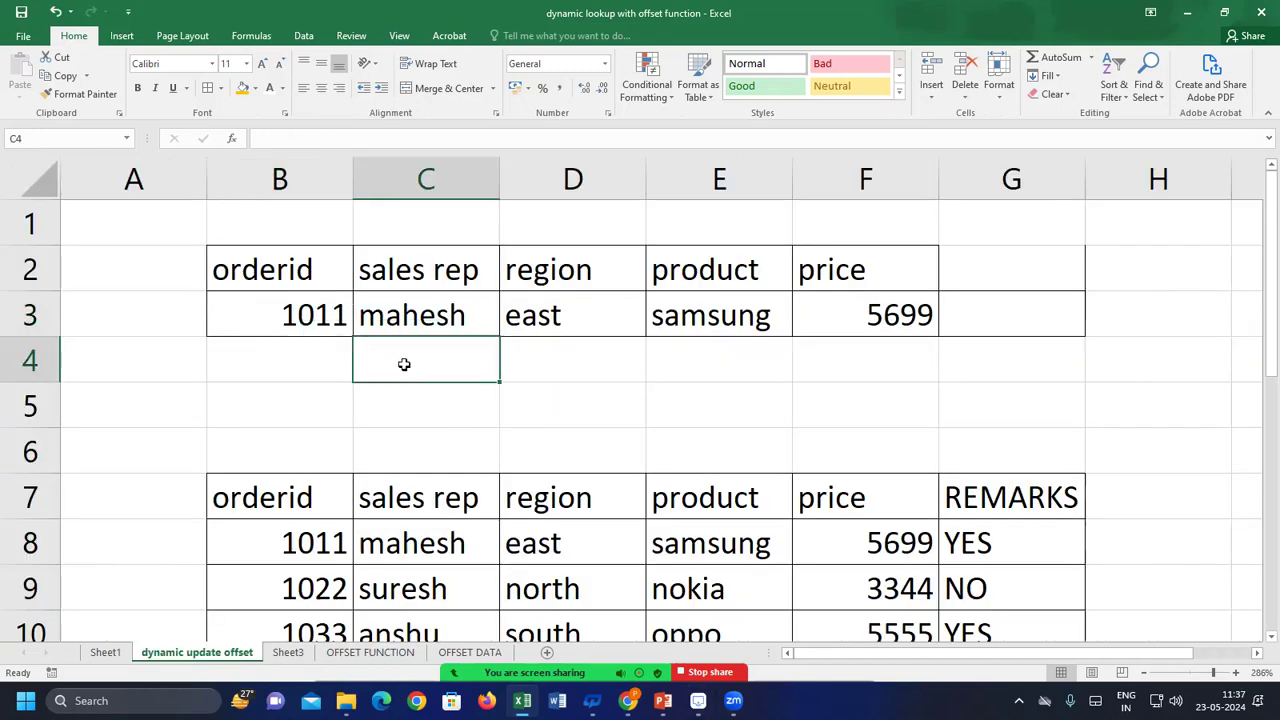
{"action": "left_click", "coordinate": [425, 320]}
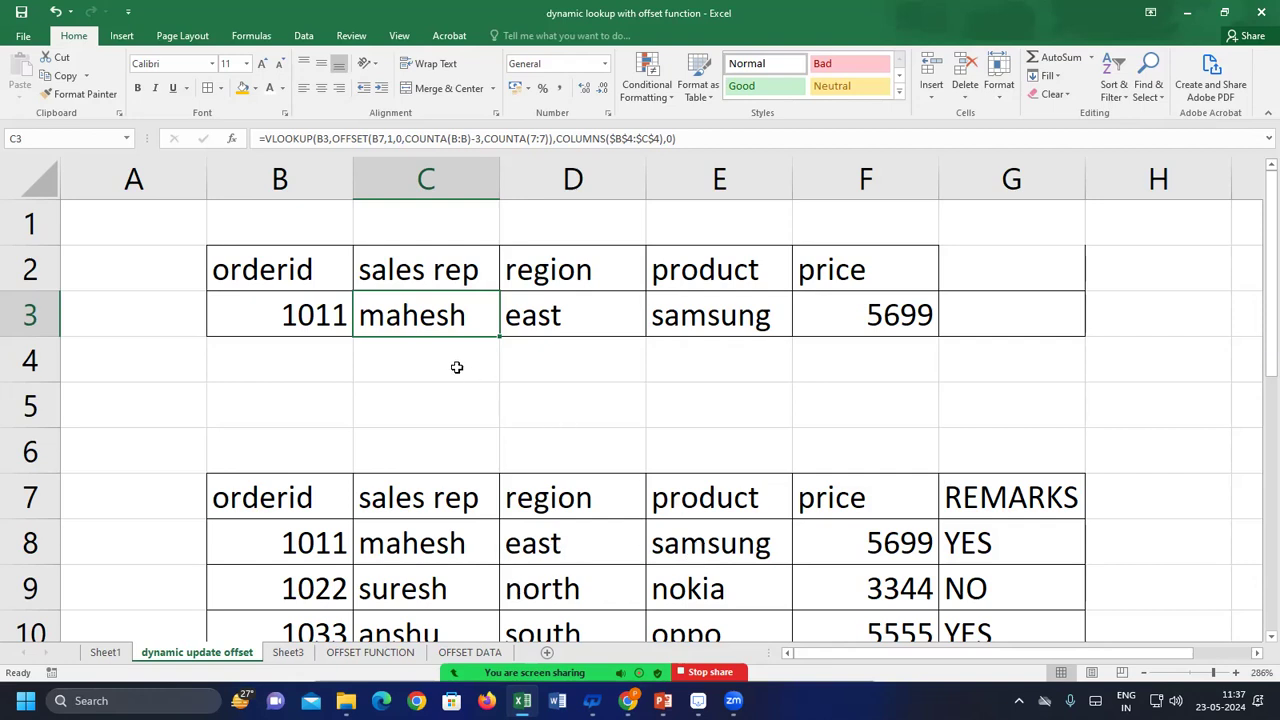
{"action": "left_click", "coordinate": [236, 372]}
{"action": "type", "text": "10"}
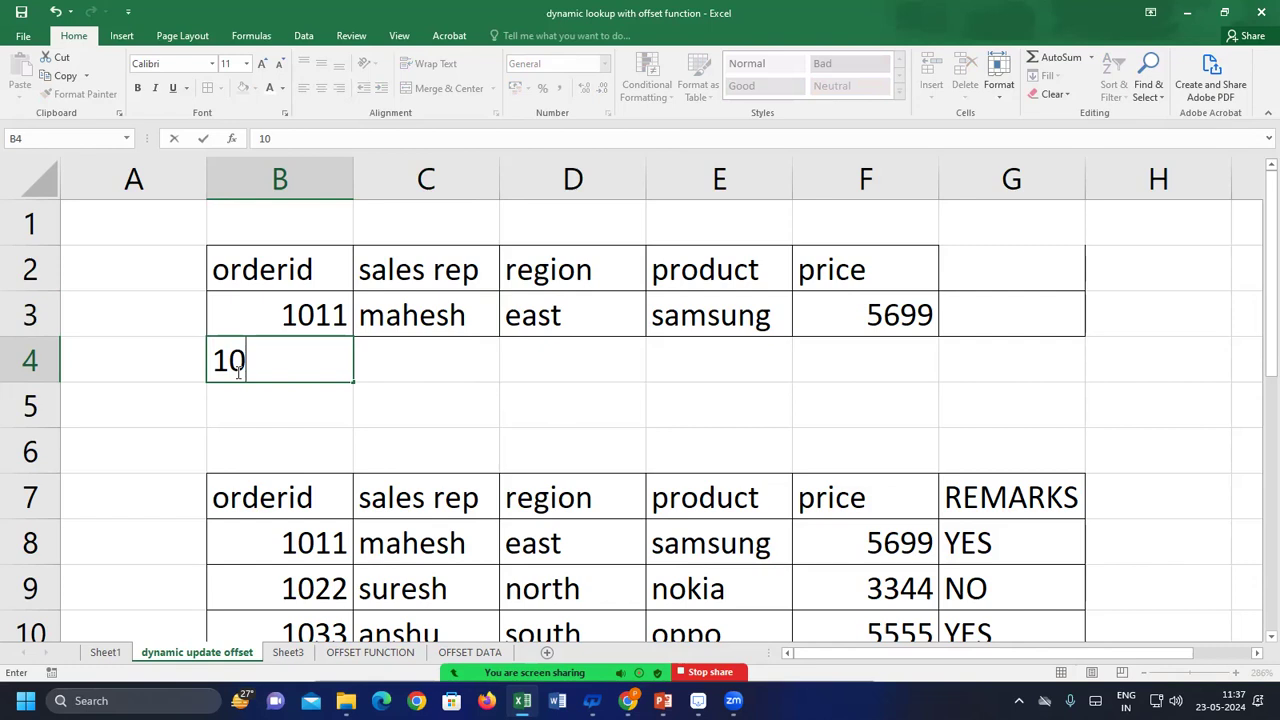
{"action": "type", "text": "11"}
{"action": "key", "text": "Tab"}
{"action": "key", "text": "F2"}
{"action": "type", "text": "="}
{"action": "key", "text": "BackSpace"}
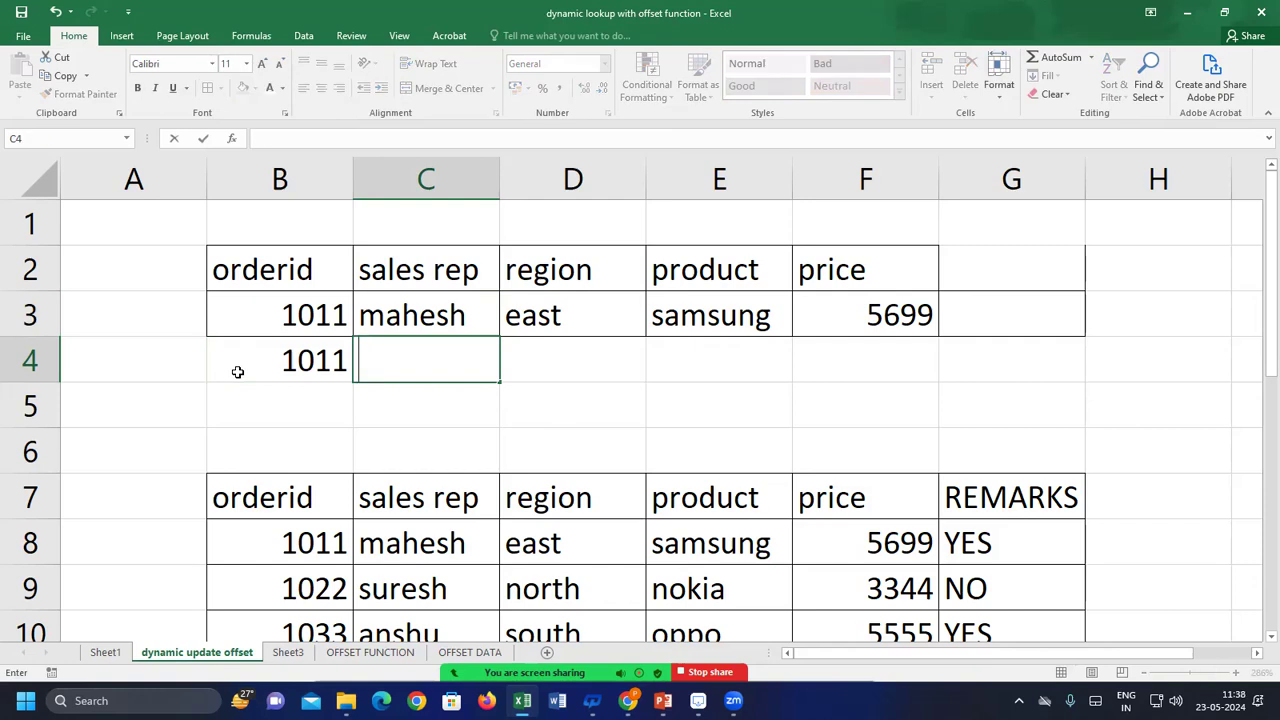
{"action": "left_click", "coordinate": [303, 364]}
{"action": "key", "text": "Delete"}
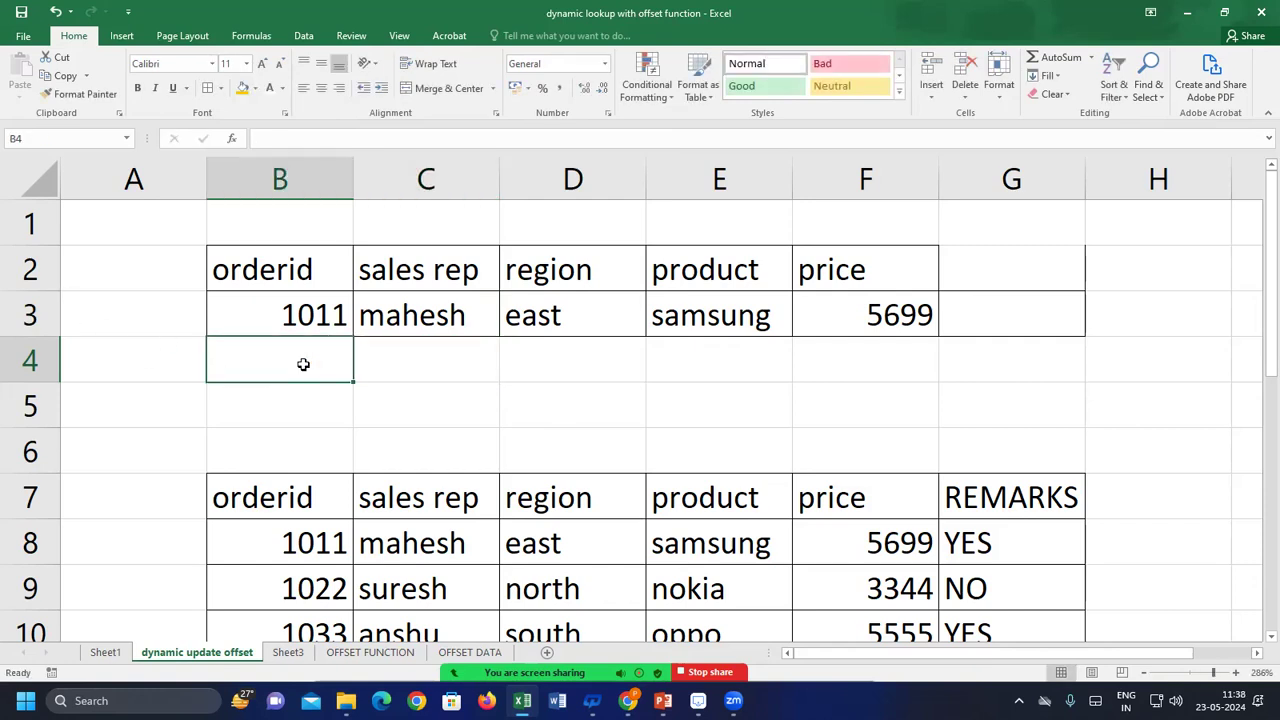
{"action": "left_click", "coordinate": [294, 405]}
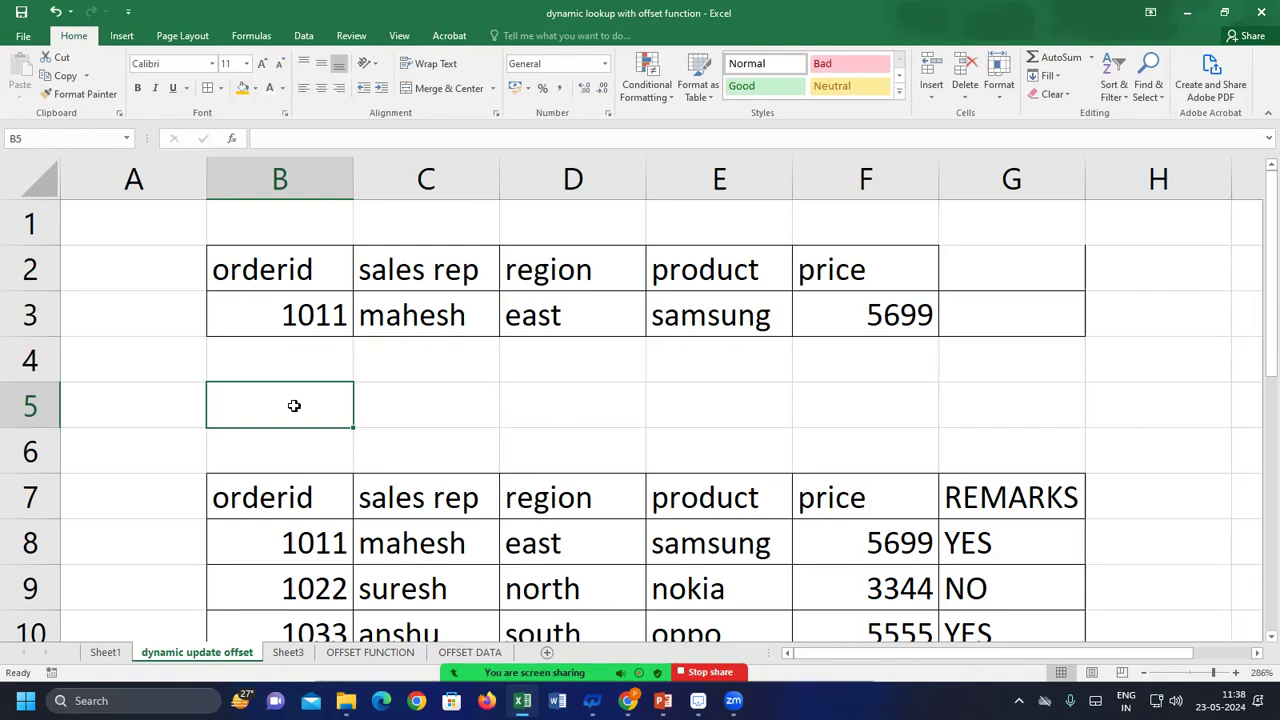
{"action": "type", "text": "="}
{"action": "key", "text": "BackSpace"}
{"action": "key", "text": "Up"}
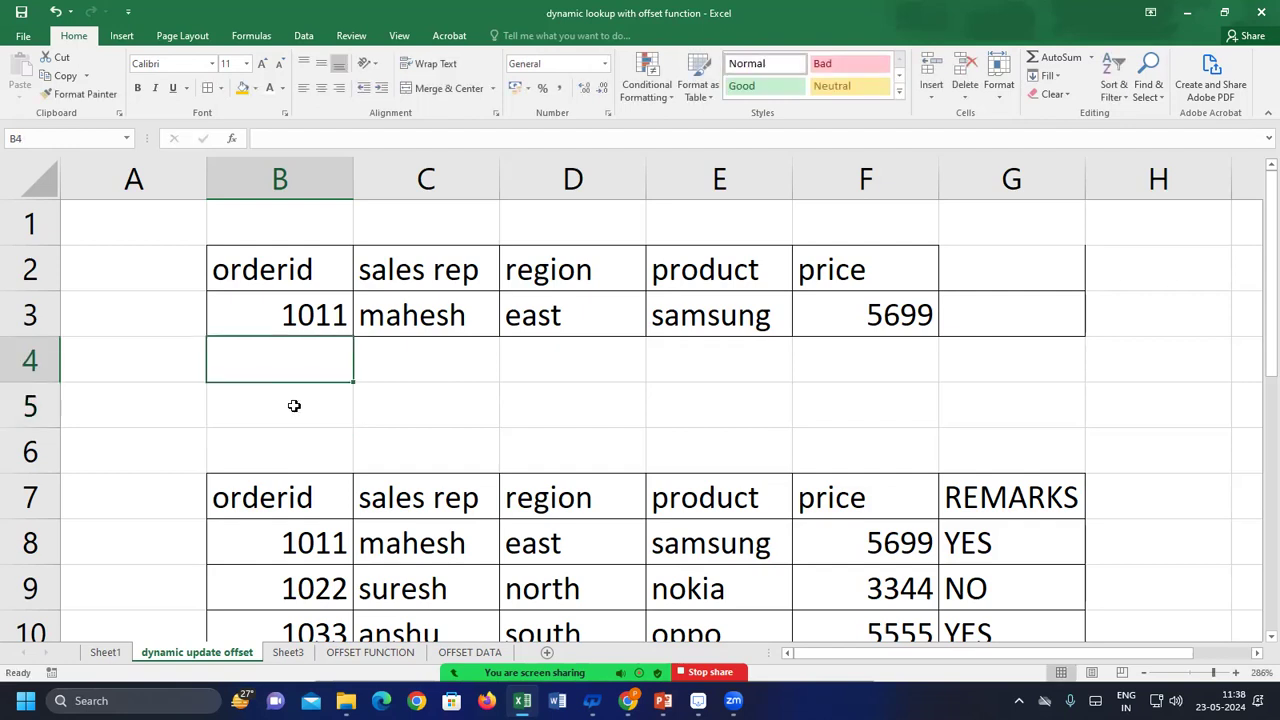
{"action": "type", "text": "ORDER"}
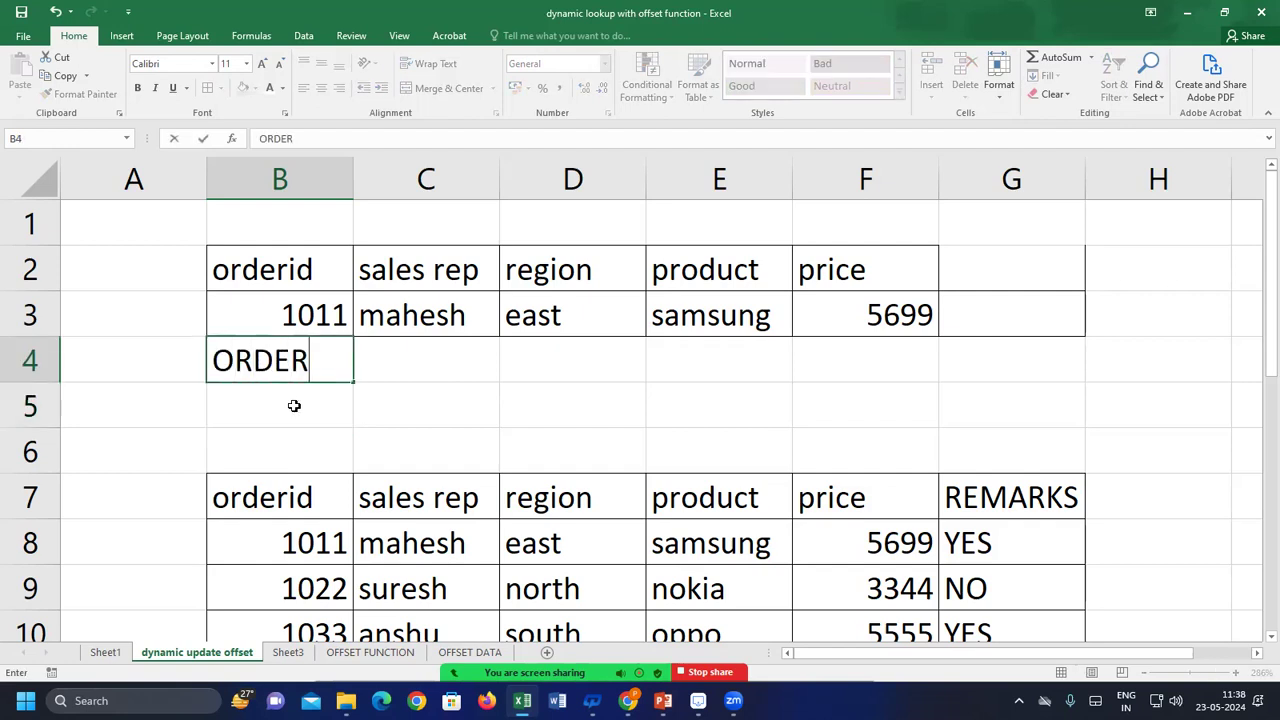
{"action": "type", "text": "ID"}
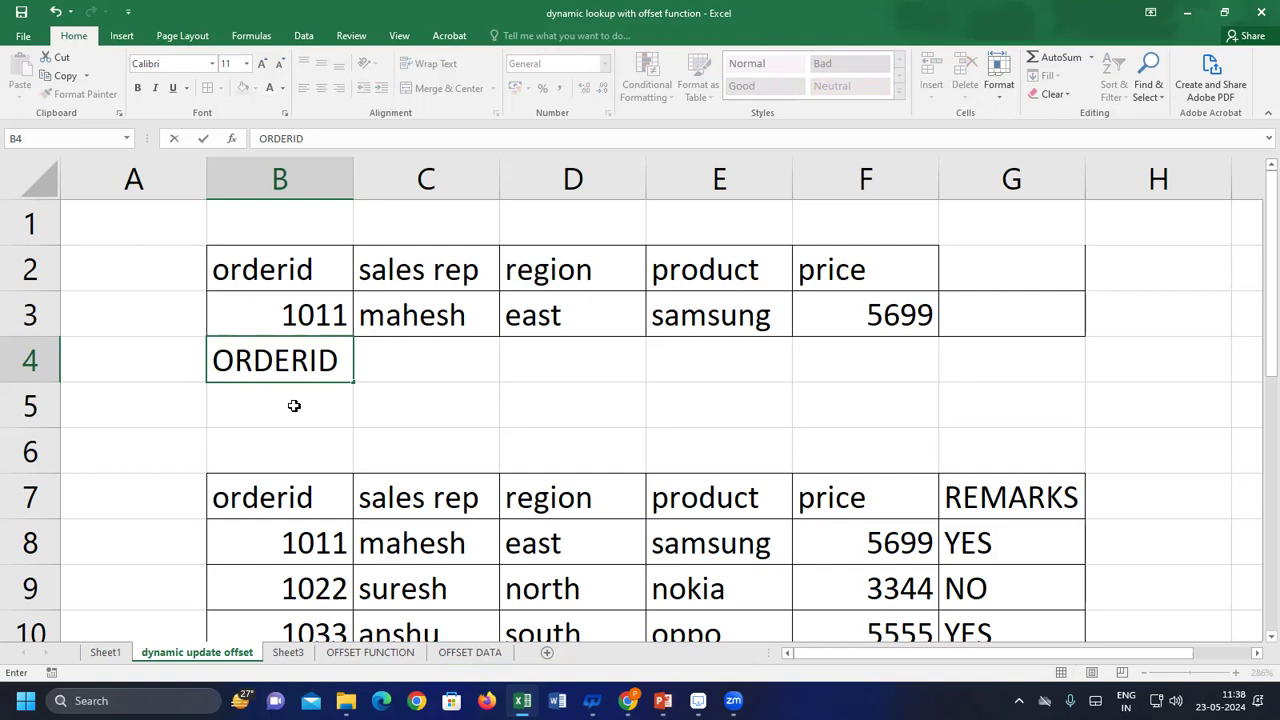
{"action": "key", "text": "Tab"}
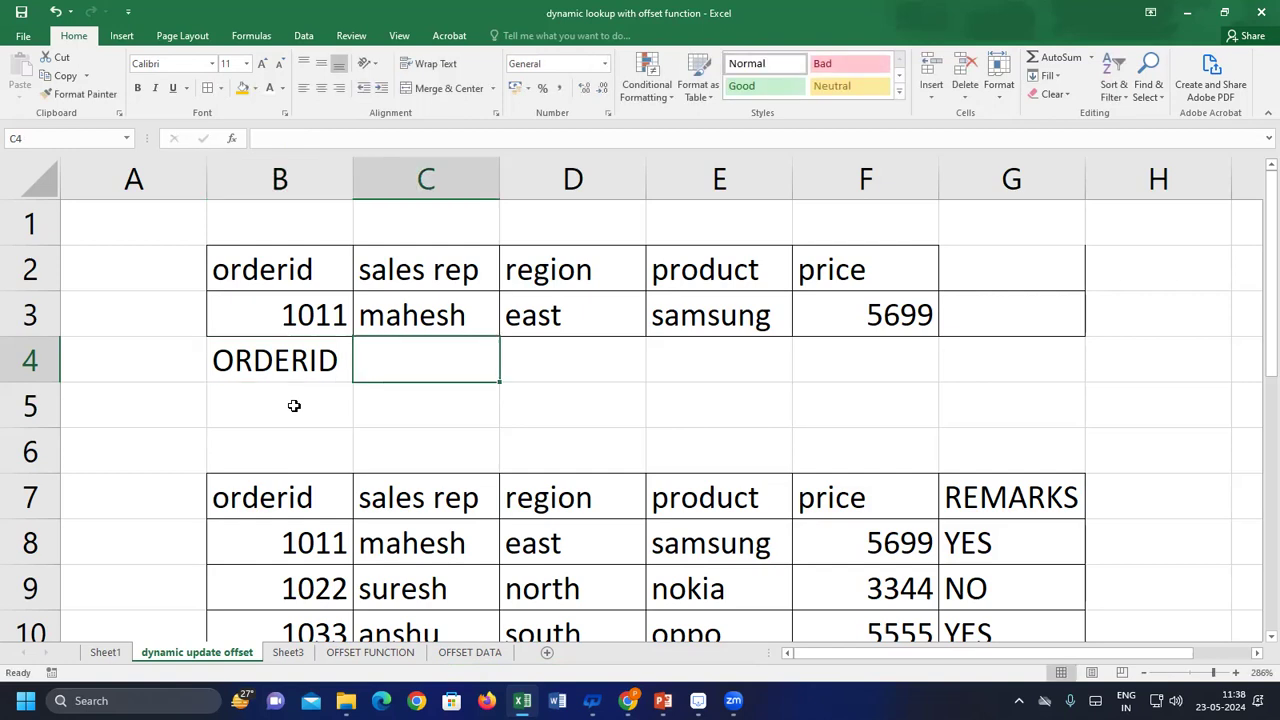
{"action": "key", "text": "Left"}
{"action": "key", "text": "Left"}
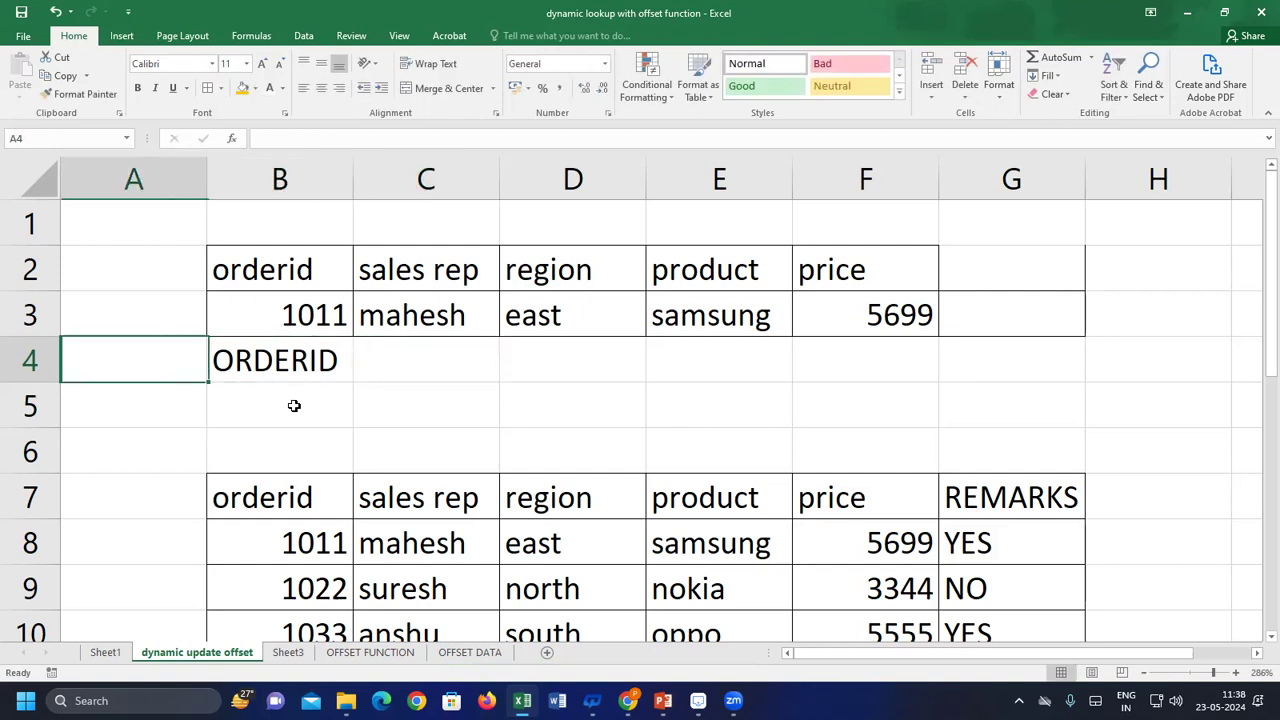
{"action": "key", "text": "Right"}
{"action": "key", "text": "Delete"}
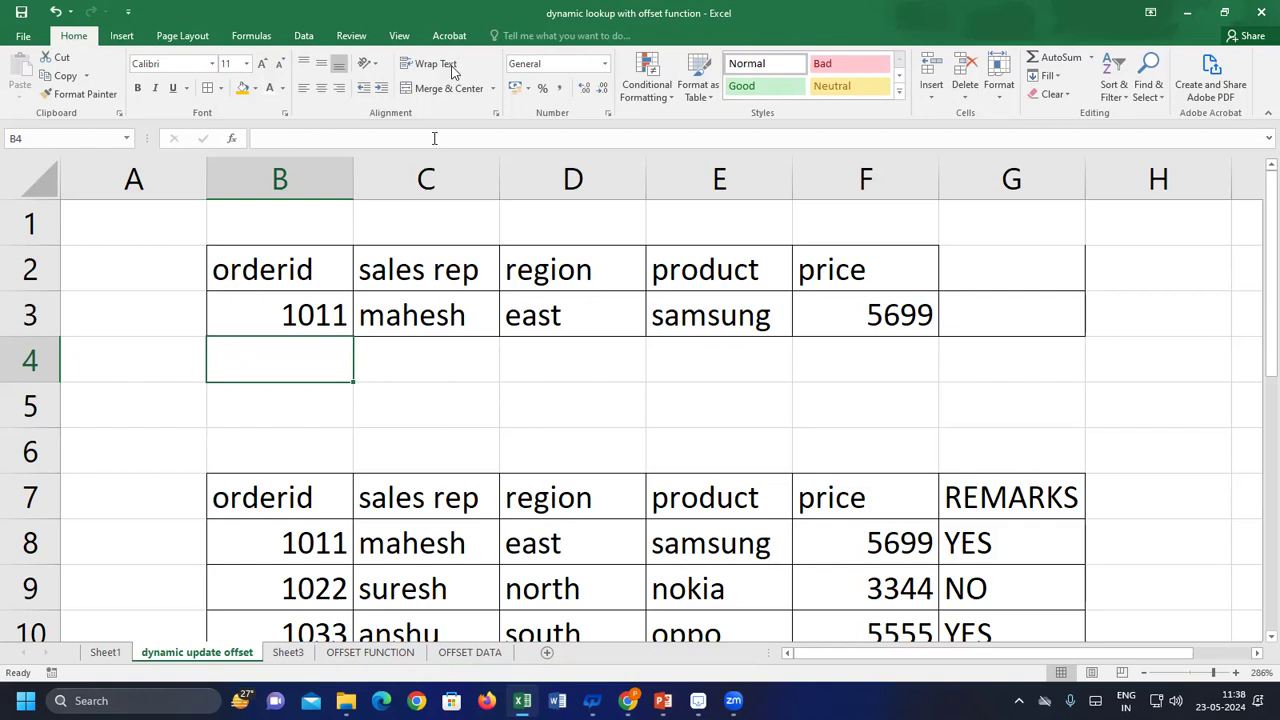
Look through the workbook's other sheets and return to the dynamic update offset sheet
{"action": "left_click", "coordinate": [370, 652]}
{"action": "left_click", "coordinate": [468, 652]}
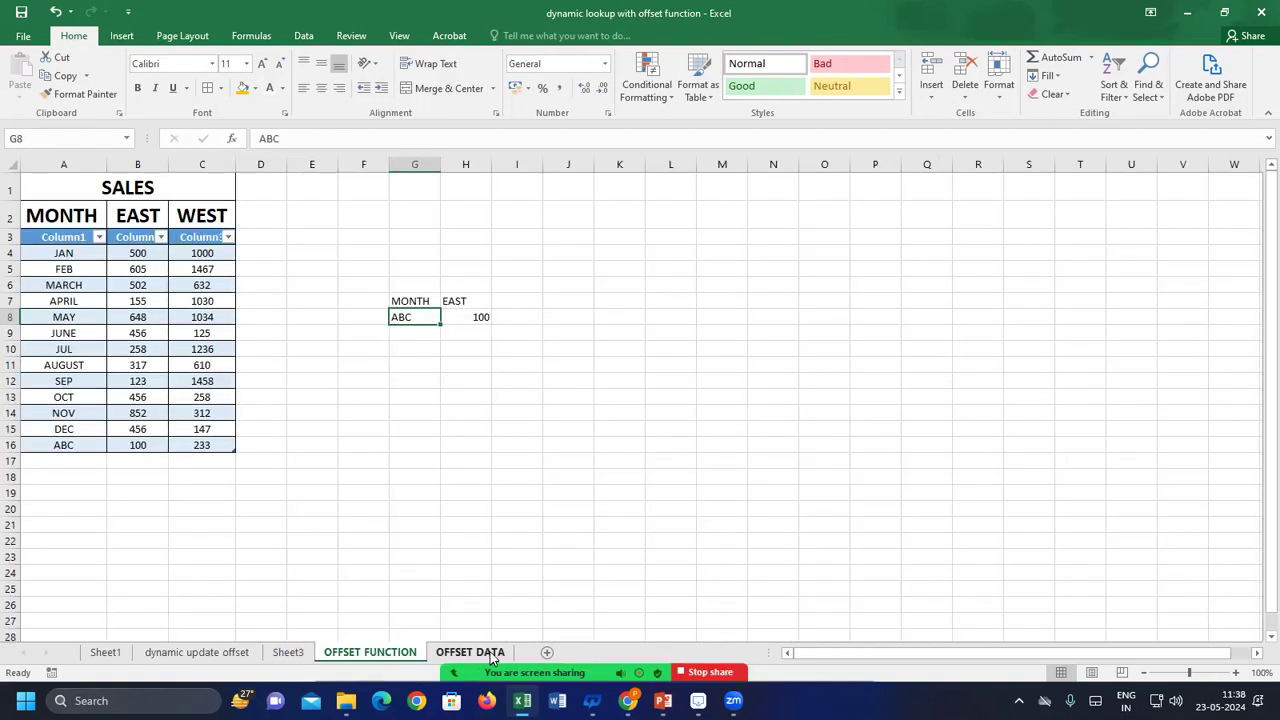
{"action": "left_click", "coordinate": [370, 652]}
{"action": "left_click", "coordinate": [180, 652]}
{"action": "left_click", "coordinate": [106, 652]}
{"action": "left_click", "coordinate": [196, 652]}
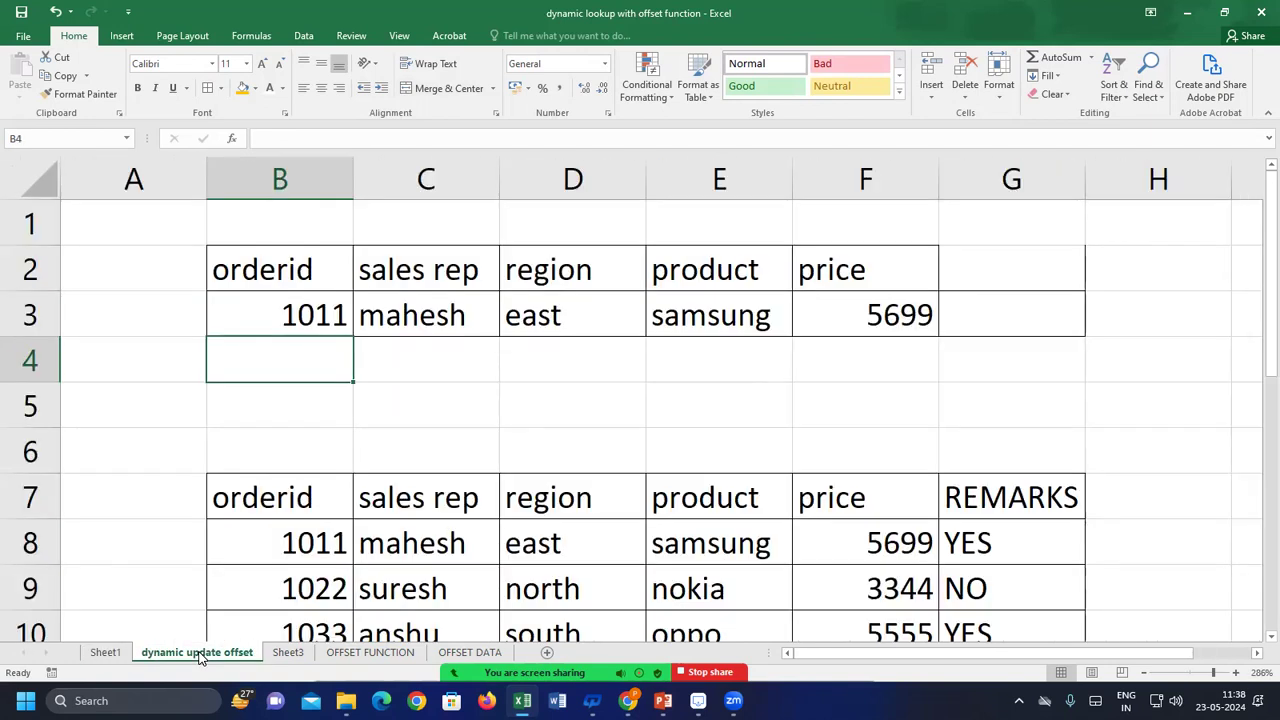
{"action": "left_click", "coordinate": [288, 652]}
{"action": "left_click", "coordinate": [370, 652]}
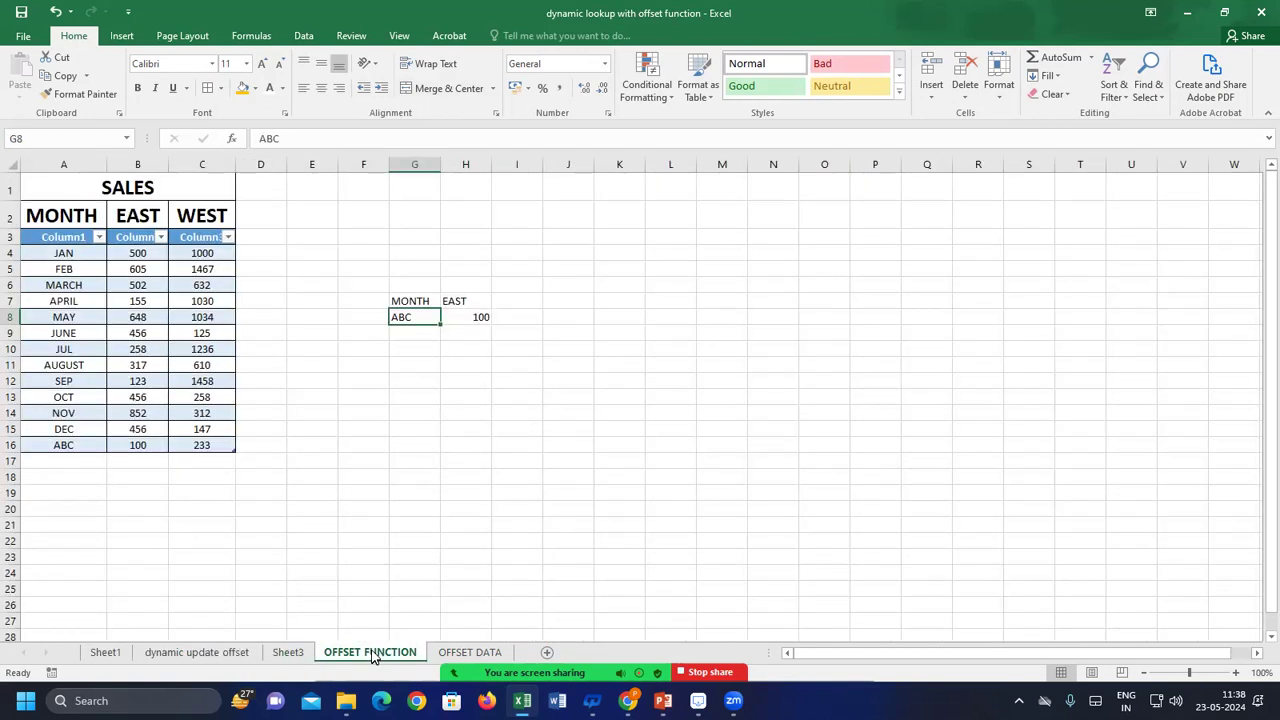
{"action": "left_click", "coordinate": [455, 652]}
{"action": "left_click", "coordinate": [370, 655]}
{"action": "left_click", "coordinate": [290, 652]}
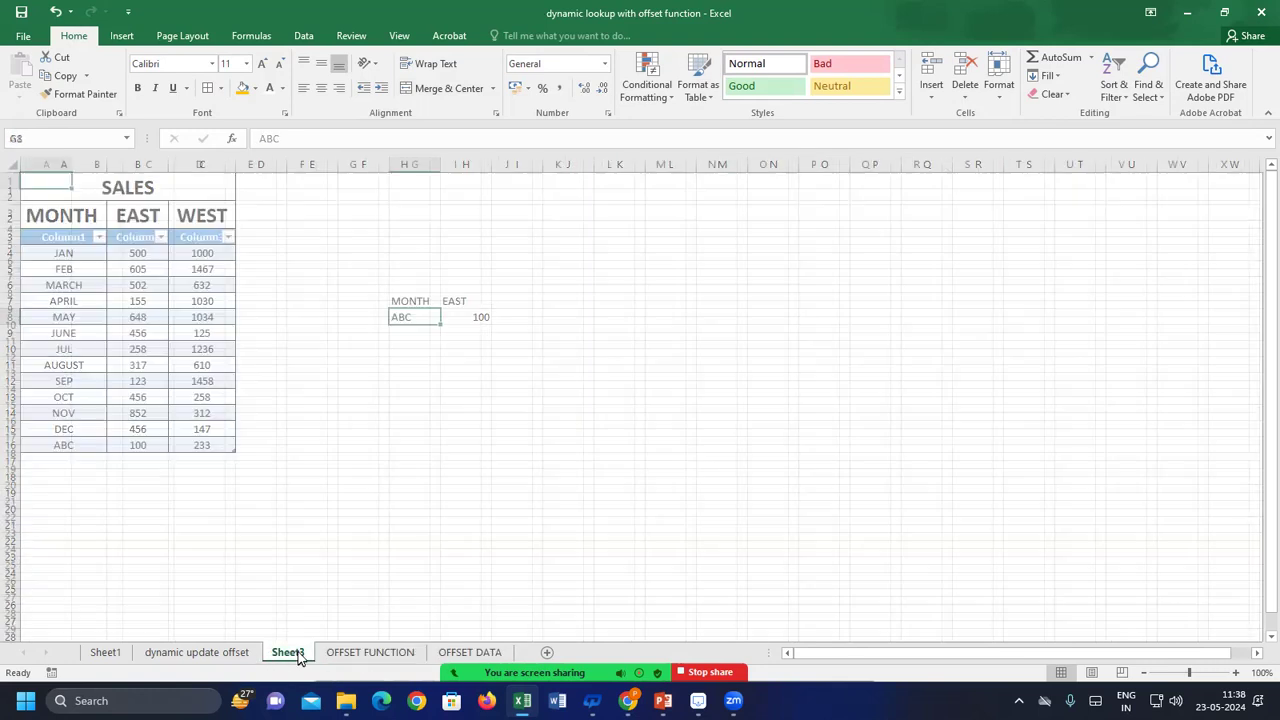
{"action": "left_click", "coordinate": [238, 653]}
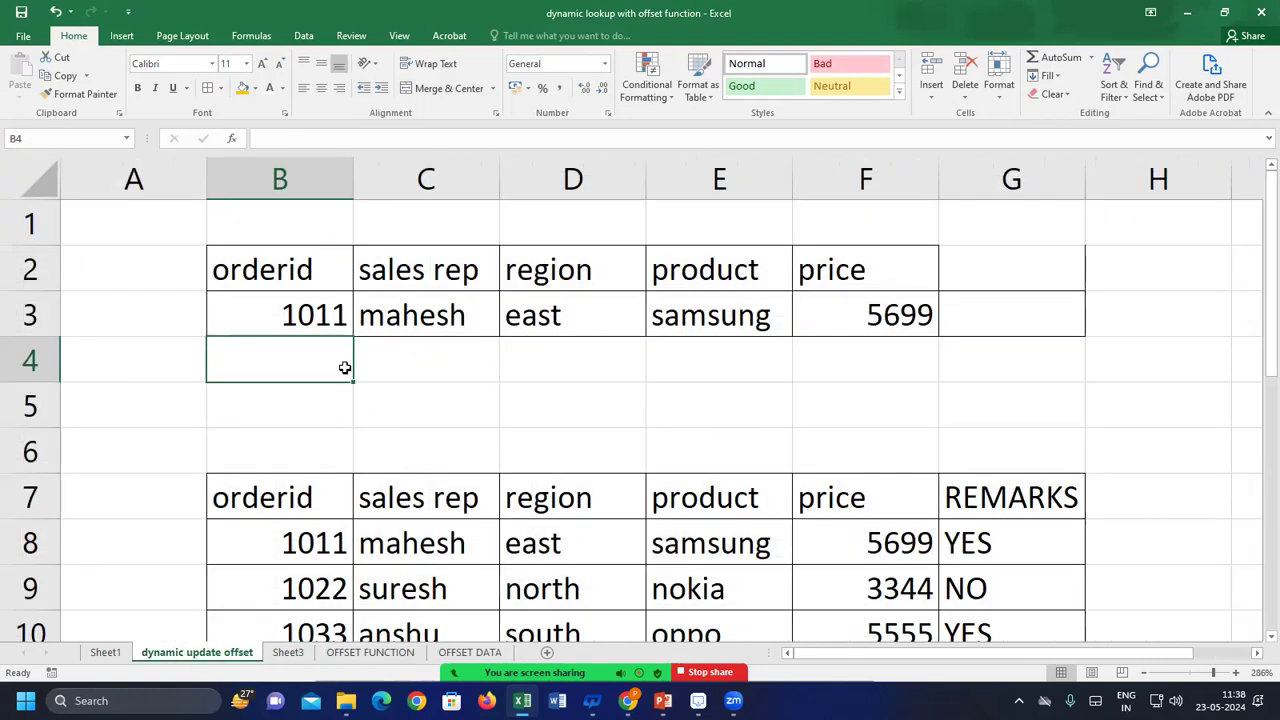
Enter the headers ORDERID, SALES REP, REGION, PRODUCT and PRICE in cells B4:F4
{"action": "type", "text": "ORDERID"}
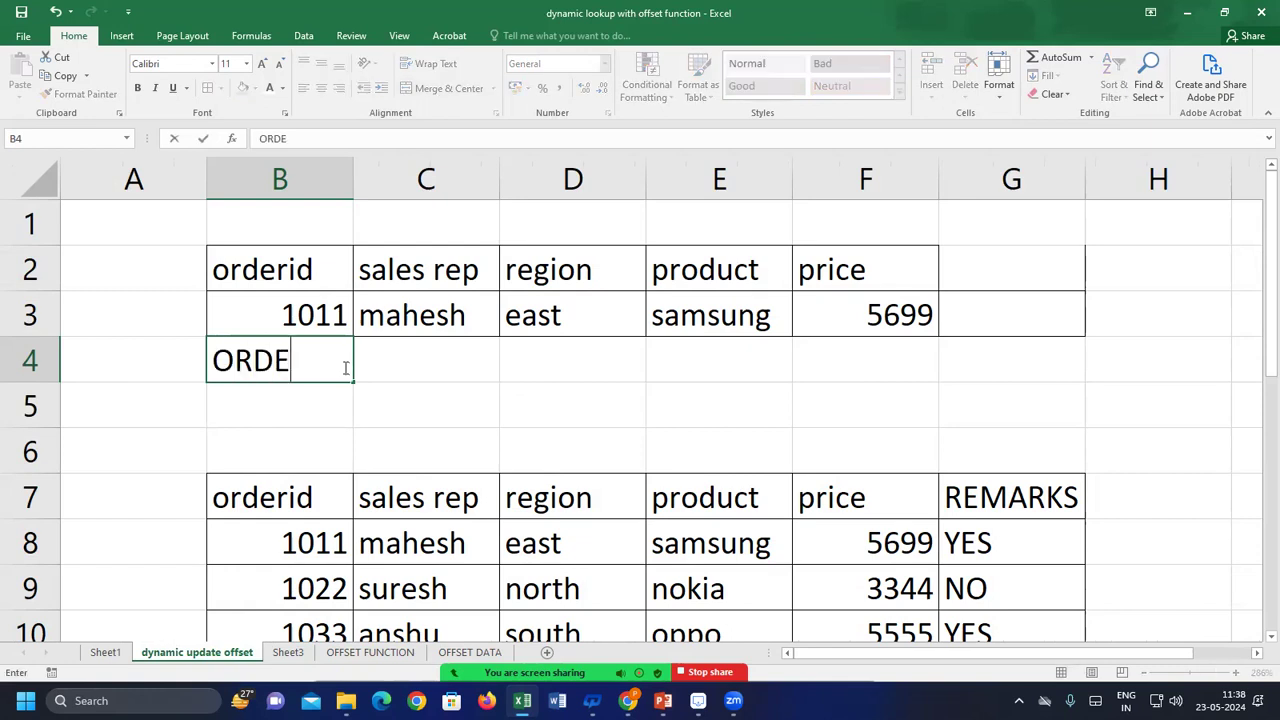
{"action": "key", "text": "Tab"}
{"action": "type", "text": "SALES"}
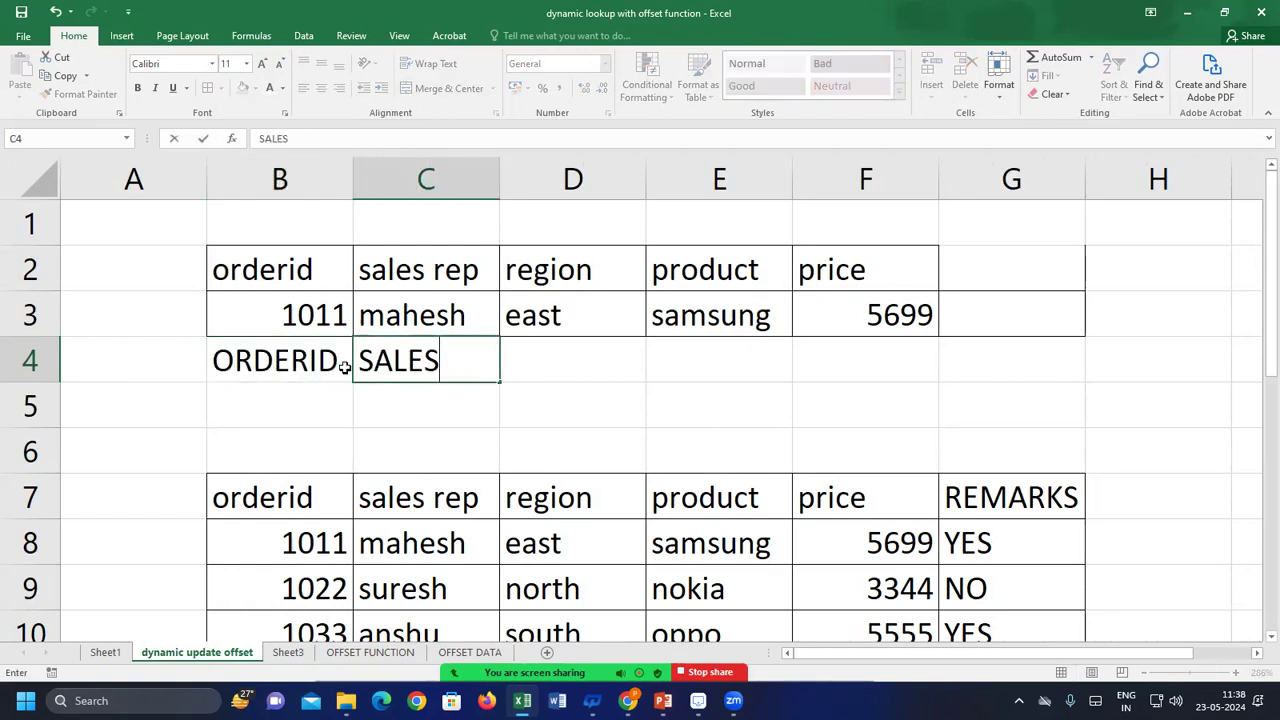
{"action": "type", "text": " REP"}
{"action": "key", "text": "Tab"}
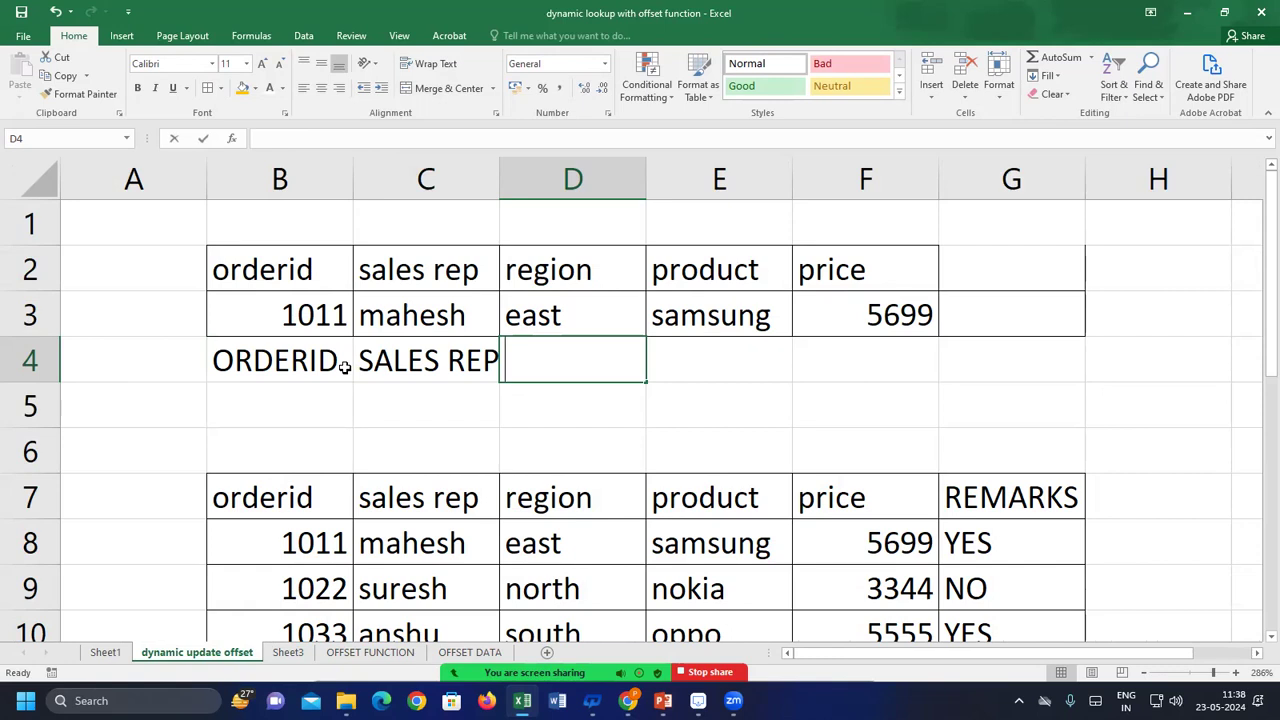
{"action": "type", "text": "REGION"}
{"action": "key", "text": "Tab"}
{"action": "type", "text": "PRO"}
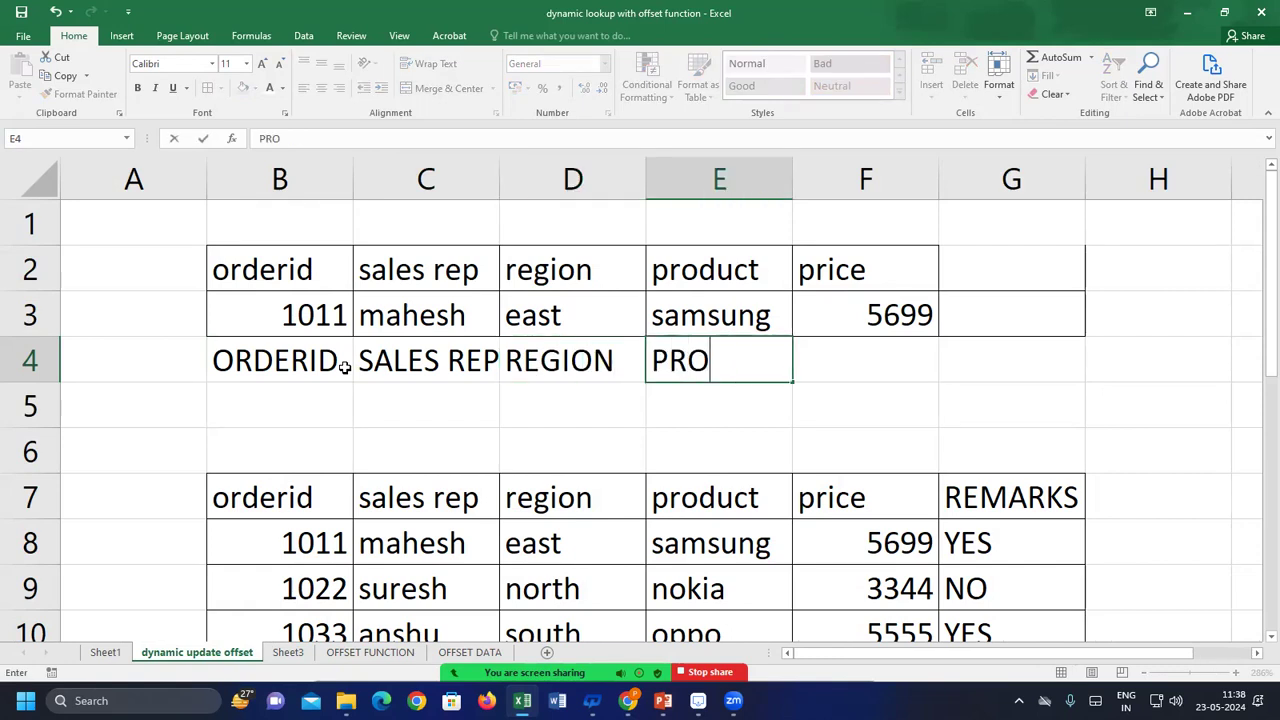
{"action": "type", "text": "DUCT"}
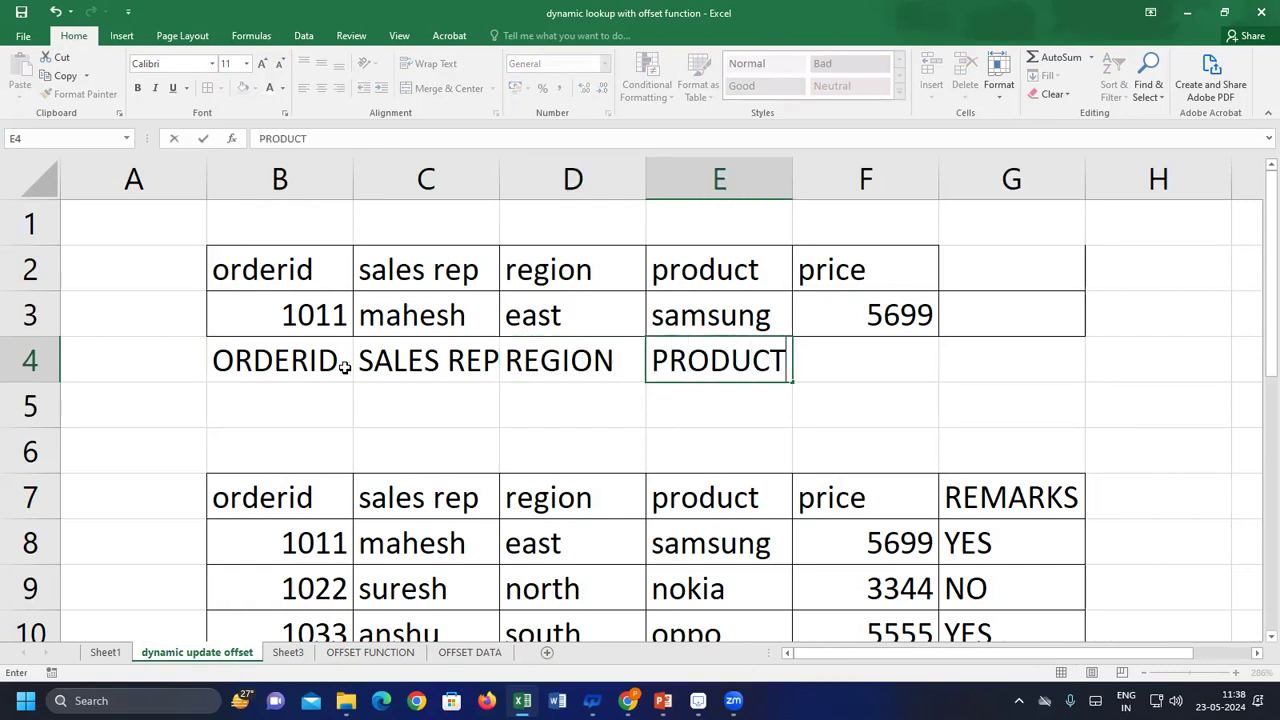
{"action": "key", "text": "Tab"}
{"action": "type", "text": "PRICE"}
{"action": "key", "text": "Return"}
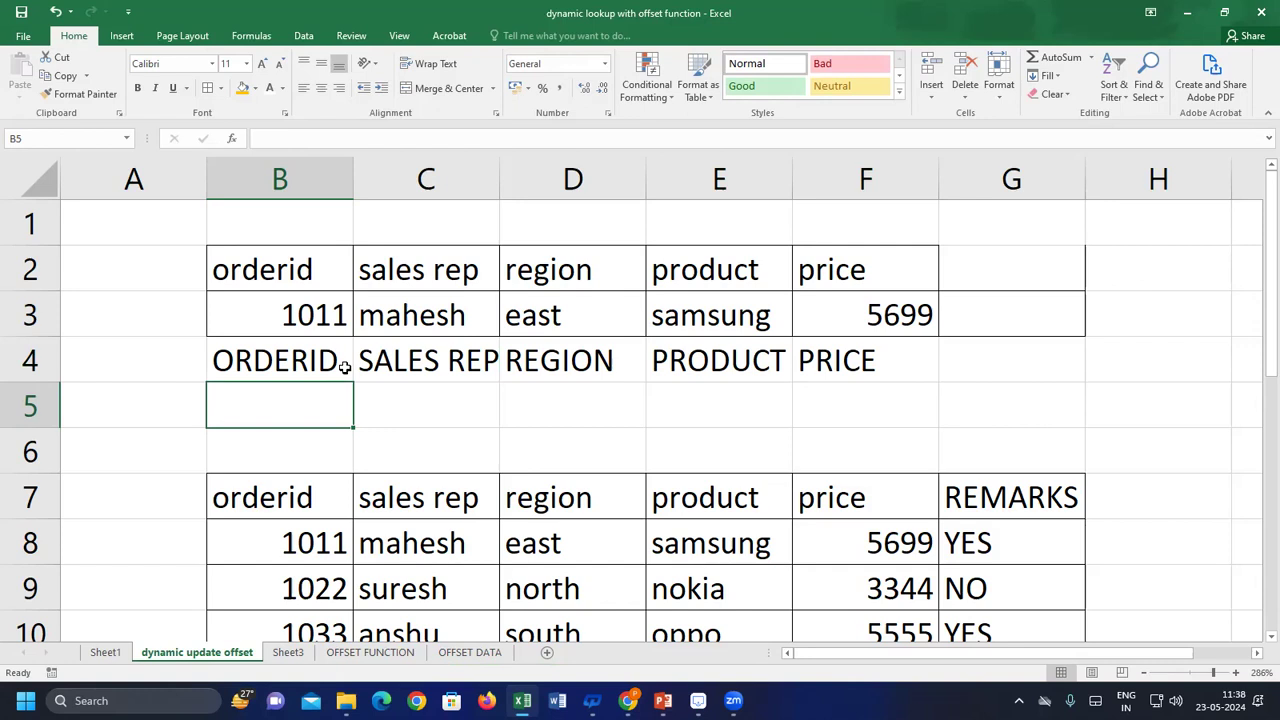
Enter the first record's order ID in B5 and the formula =VLOOKUP(B5,B8:G10,1,0) in C5
{"action": "type", "text": "1011"}
{"action": "key", "text": "Tab"}
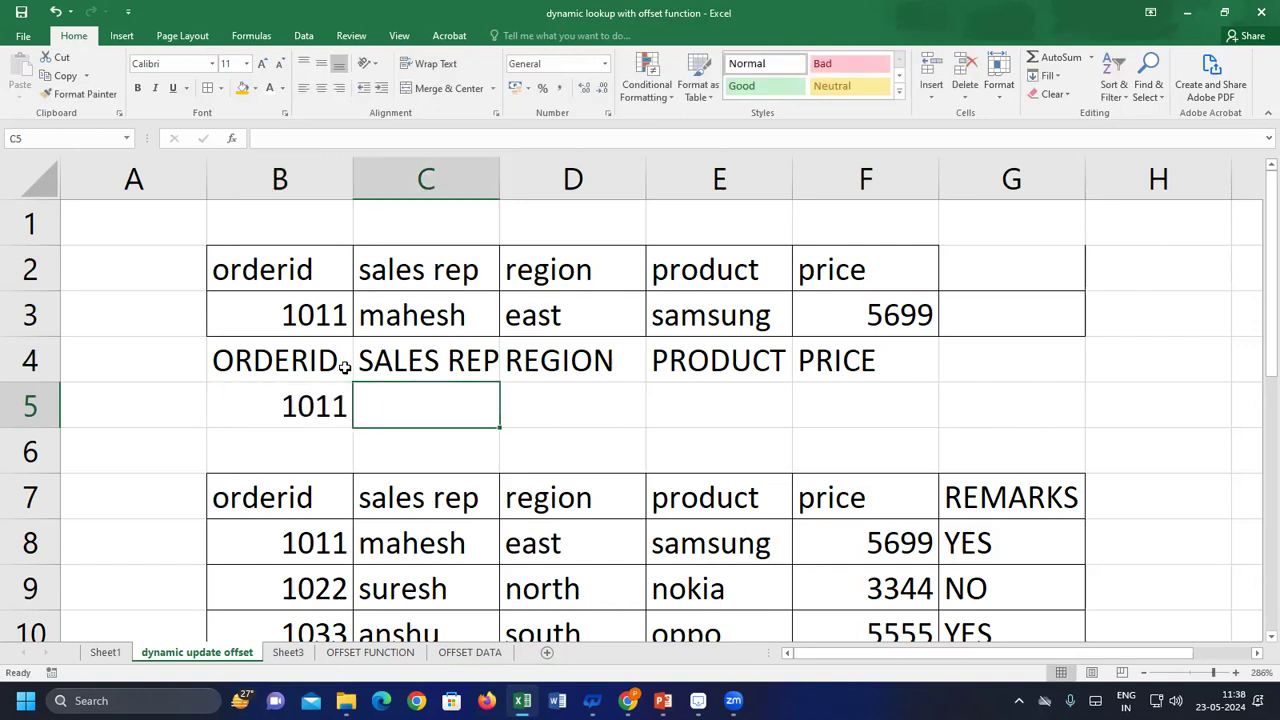
{"action": "type", "text": "="}
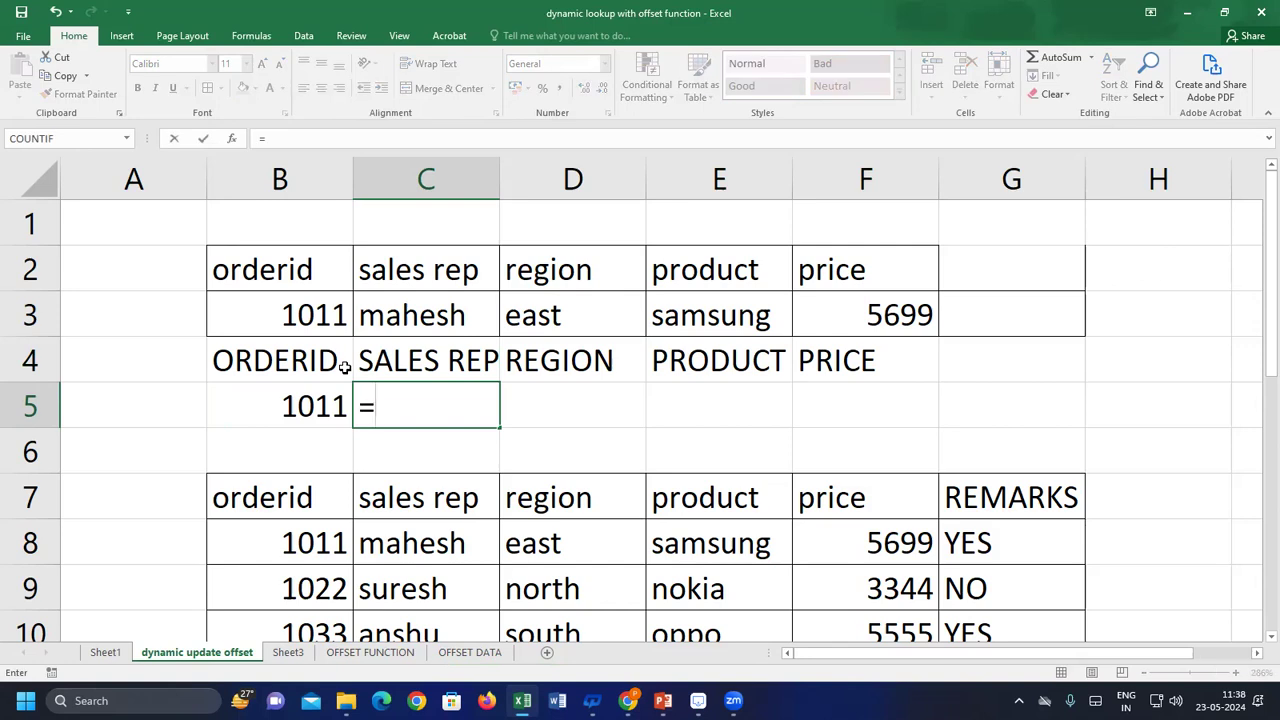
{"action": "type", "text": "VLOOKUP("}
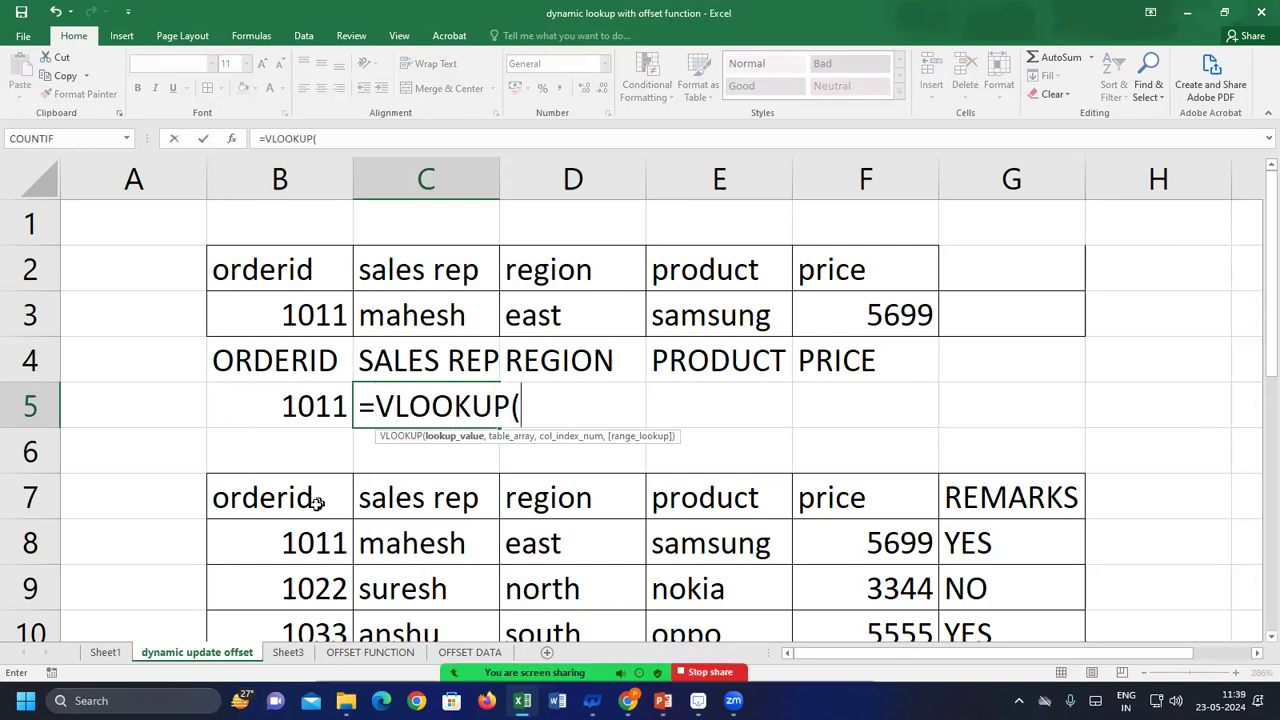
{"action": "left_click", "coordinate": [316, 400]}
{"action": "type", "text": ","}
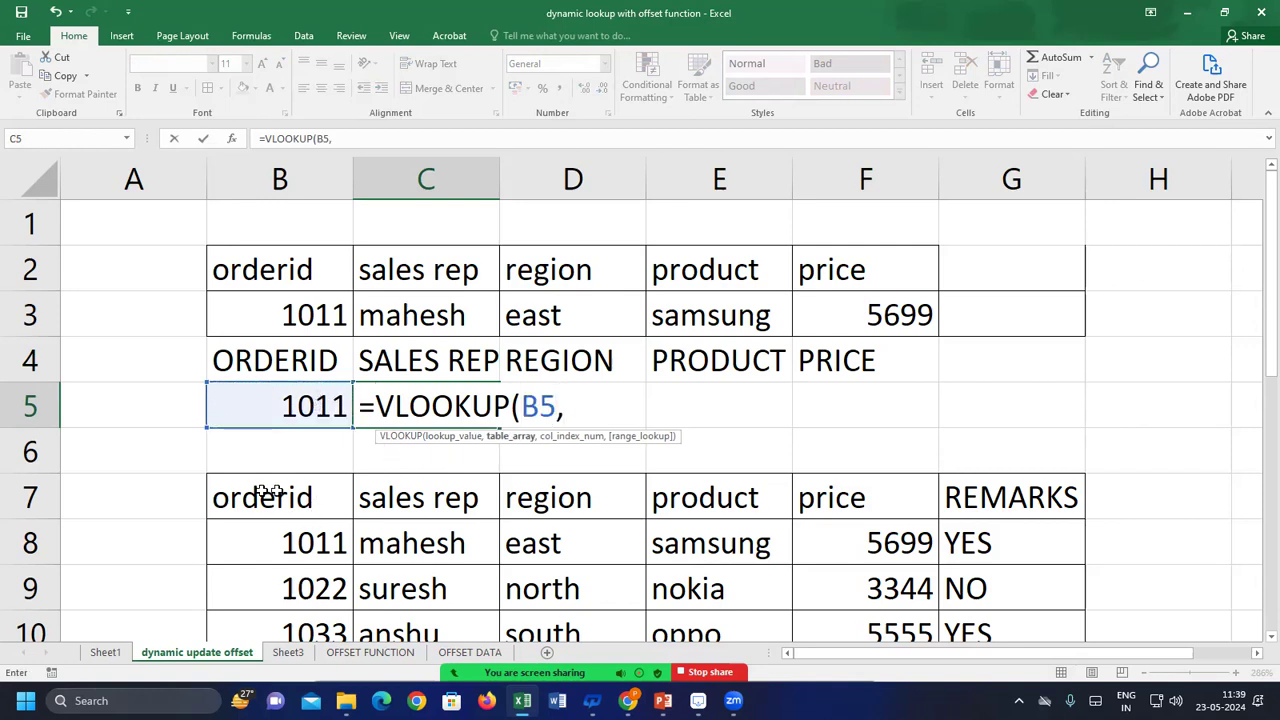
{"action": "left_click_drag", "start_coordinate": [244, 525], "coordinate": [980, 548]}
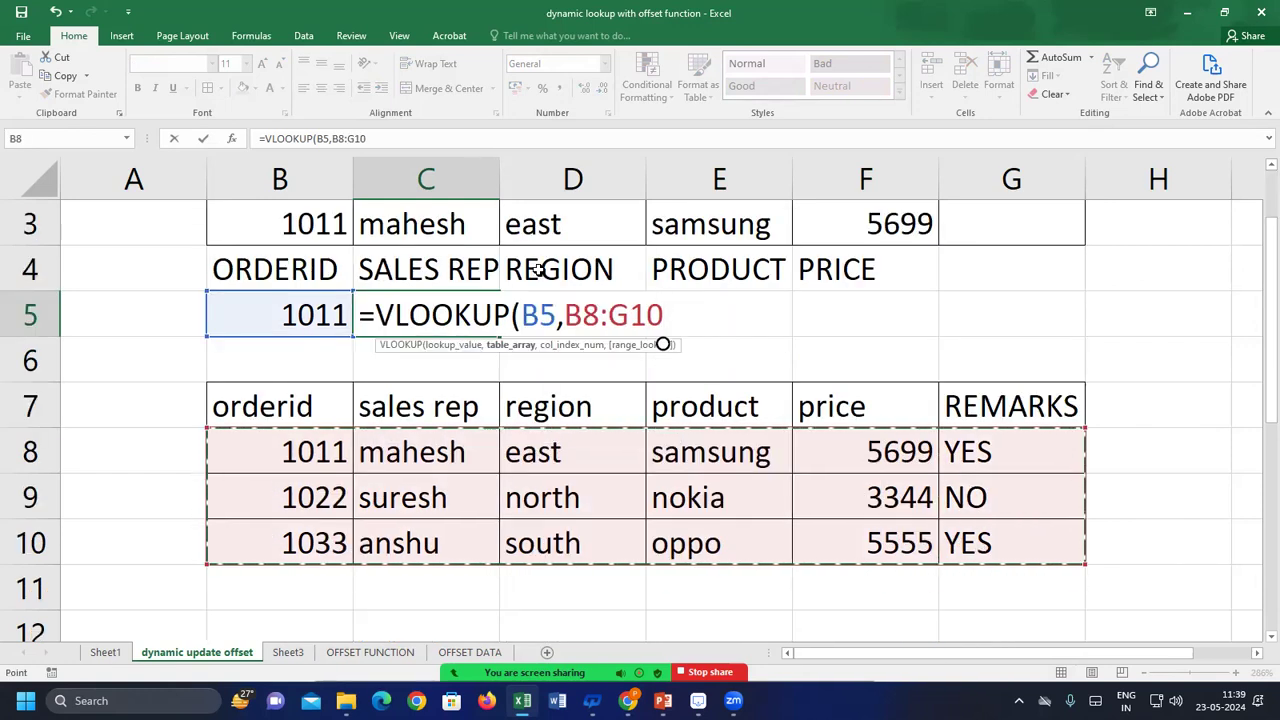
{"action": "type", "text": ","}
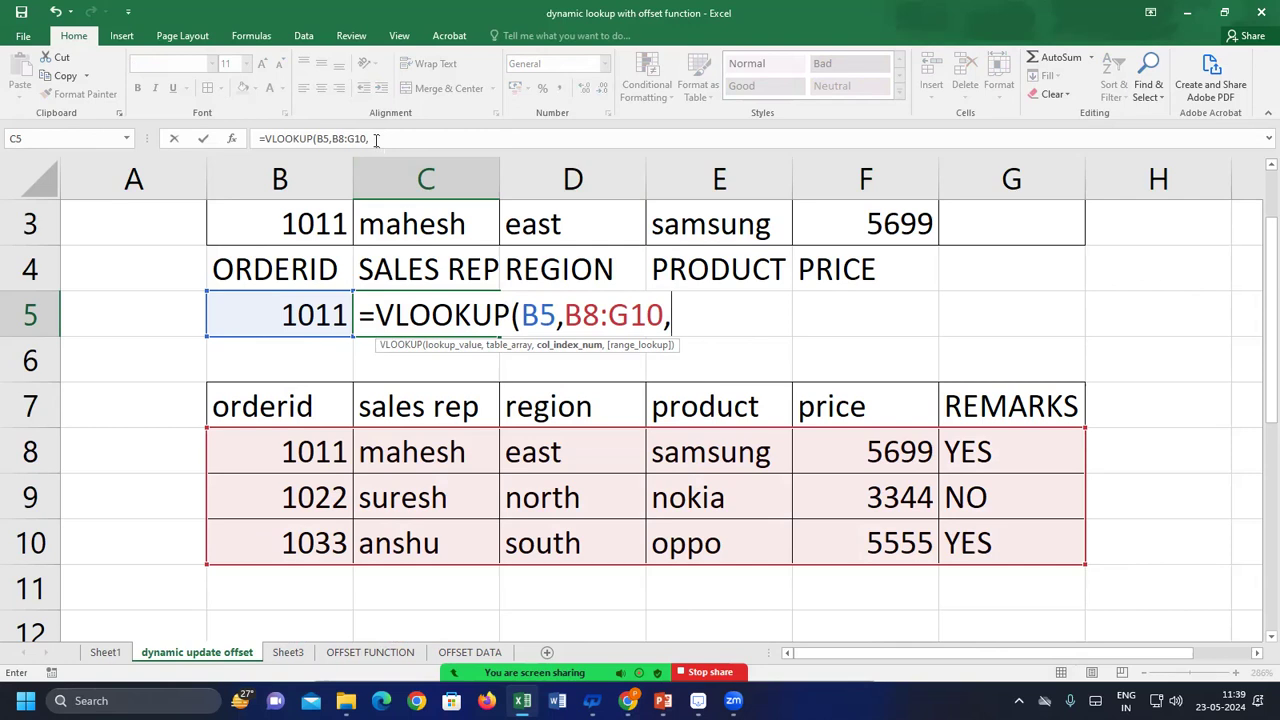
{"action": "type", "text": "1"}
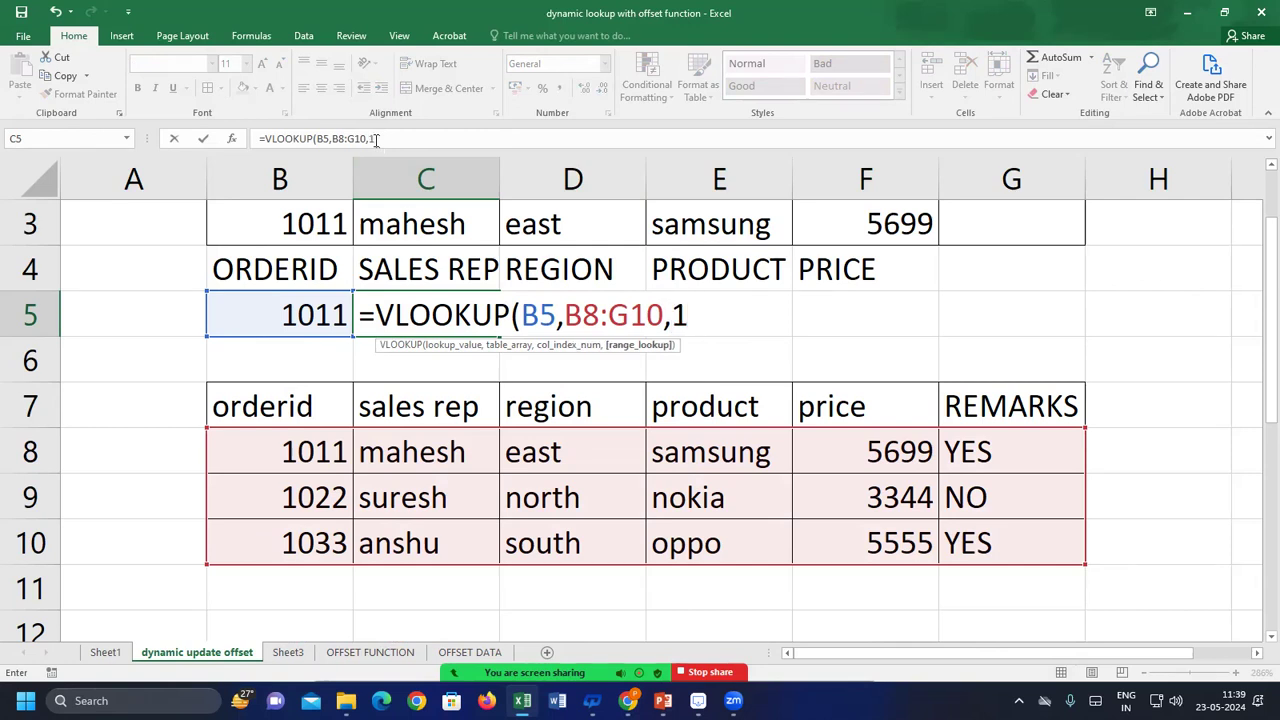
{"action": "type", "text": ",0)"}
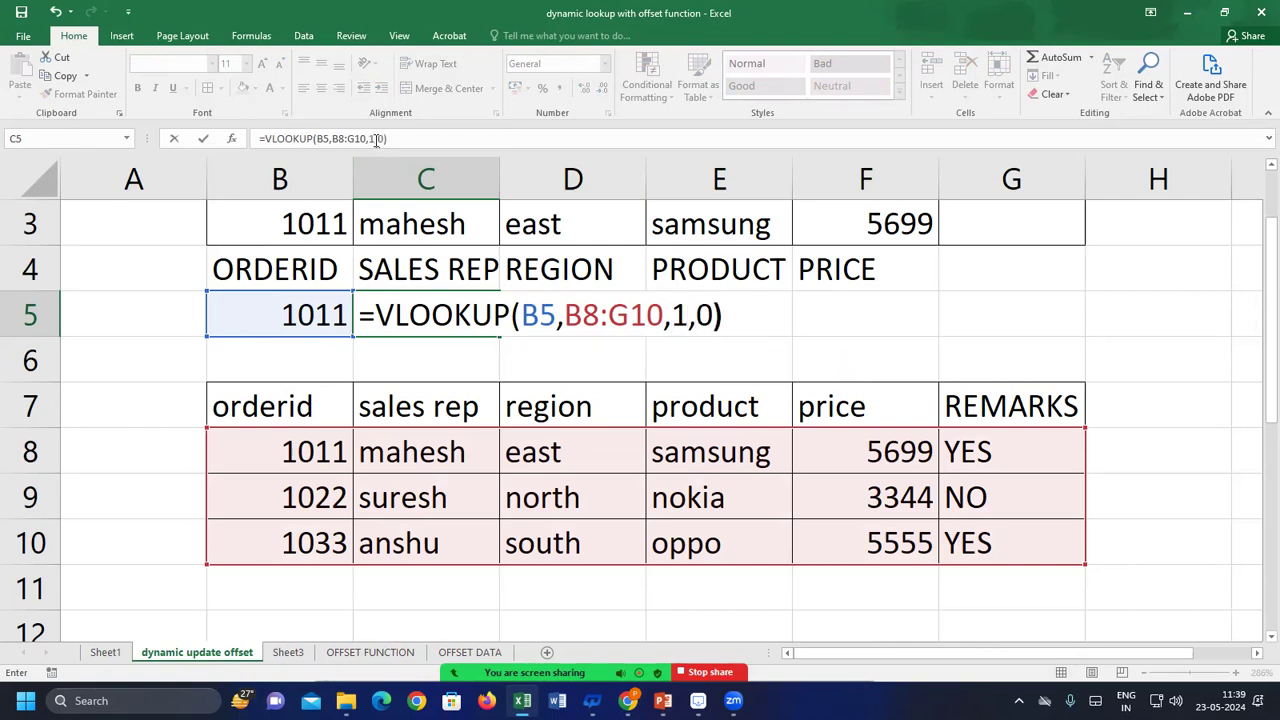
{"action": "key", "text": "Return"}
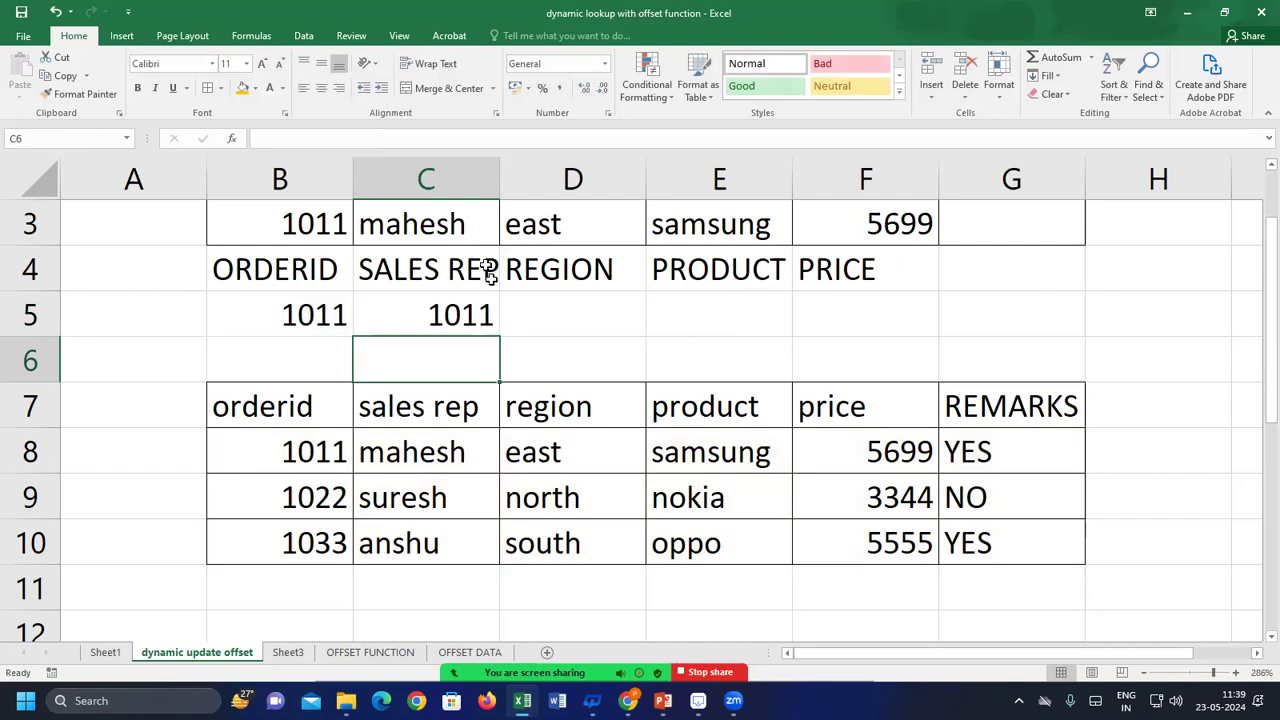
Change the column index of the VLOOKUP formula in C5 to 2
{"action": "left_click", "coordinate": [462, 303]}
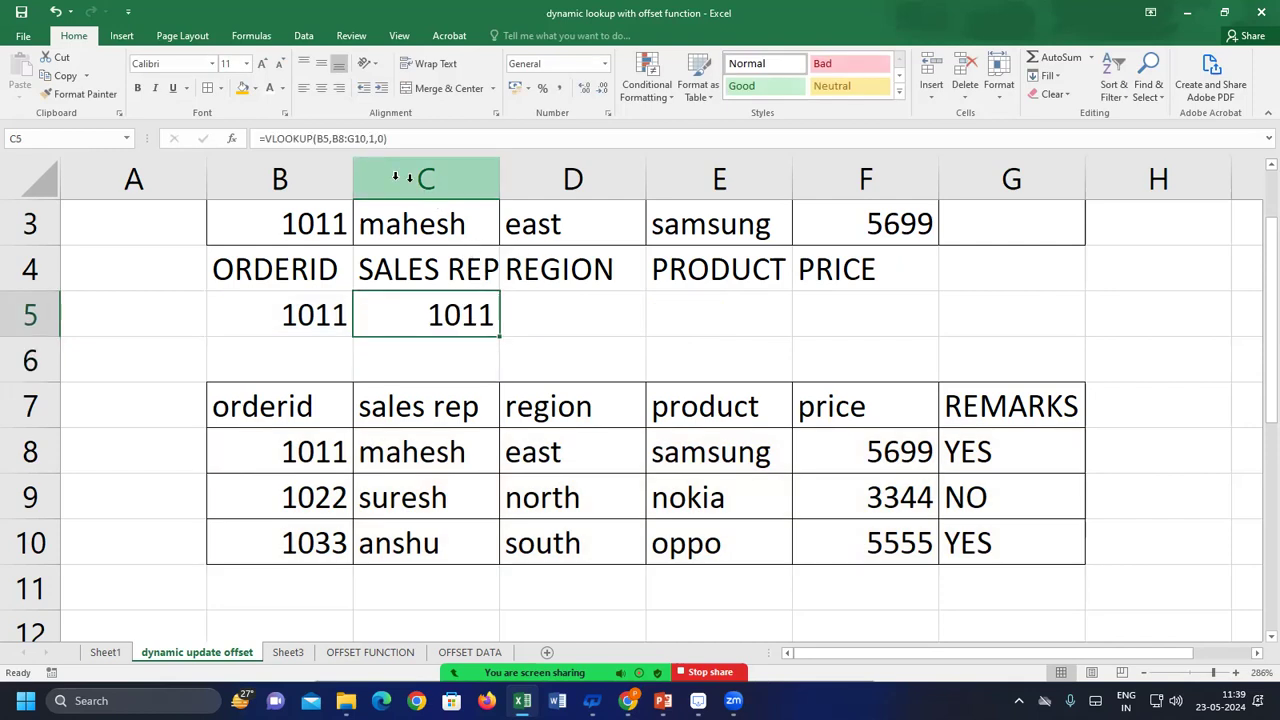
{"action": "double_click", "coordinate": [371, 139]}
{"action": "type", "text": "1"}
{"action": "key", "text": "BackSpace"}
{"action": "type", "text": "2"}
{"action": "key", "text": "Return"}
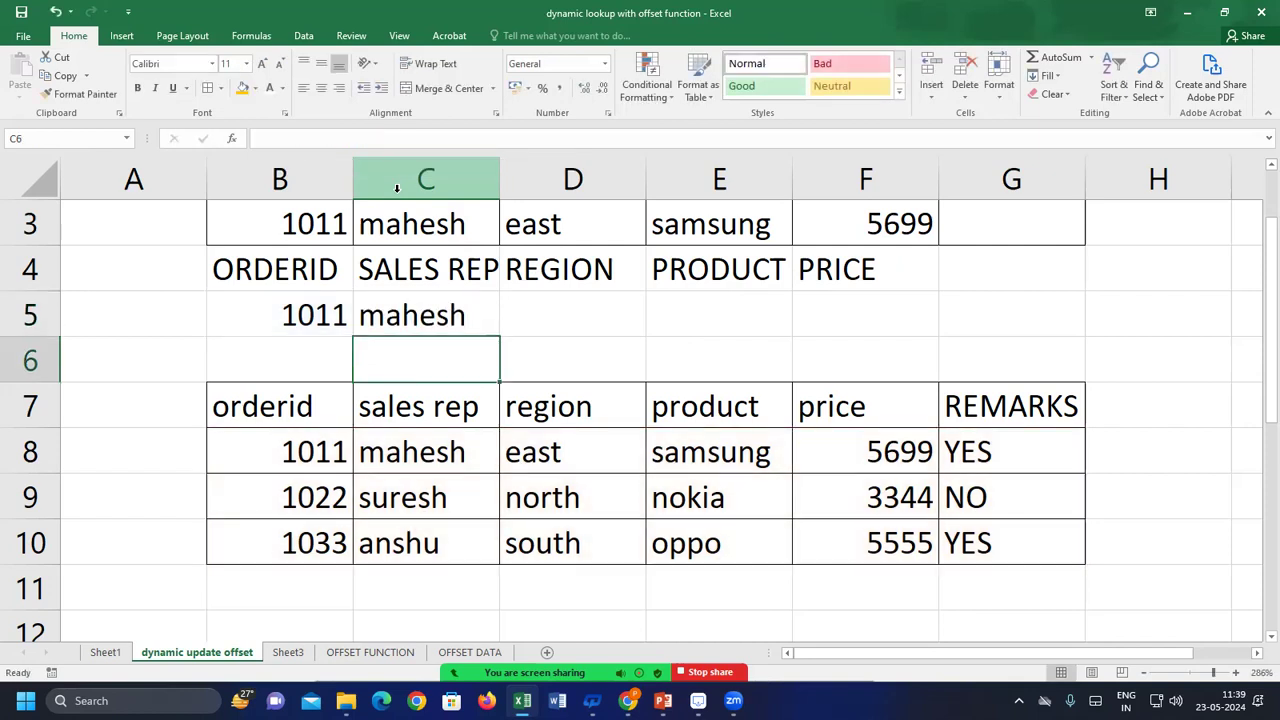
Fill the VLOOKUP formula from C5 across to G5 and add the header REMARKS in G4
{"action": "left_click", "coordinate": [391, 313]}
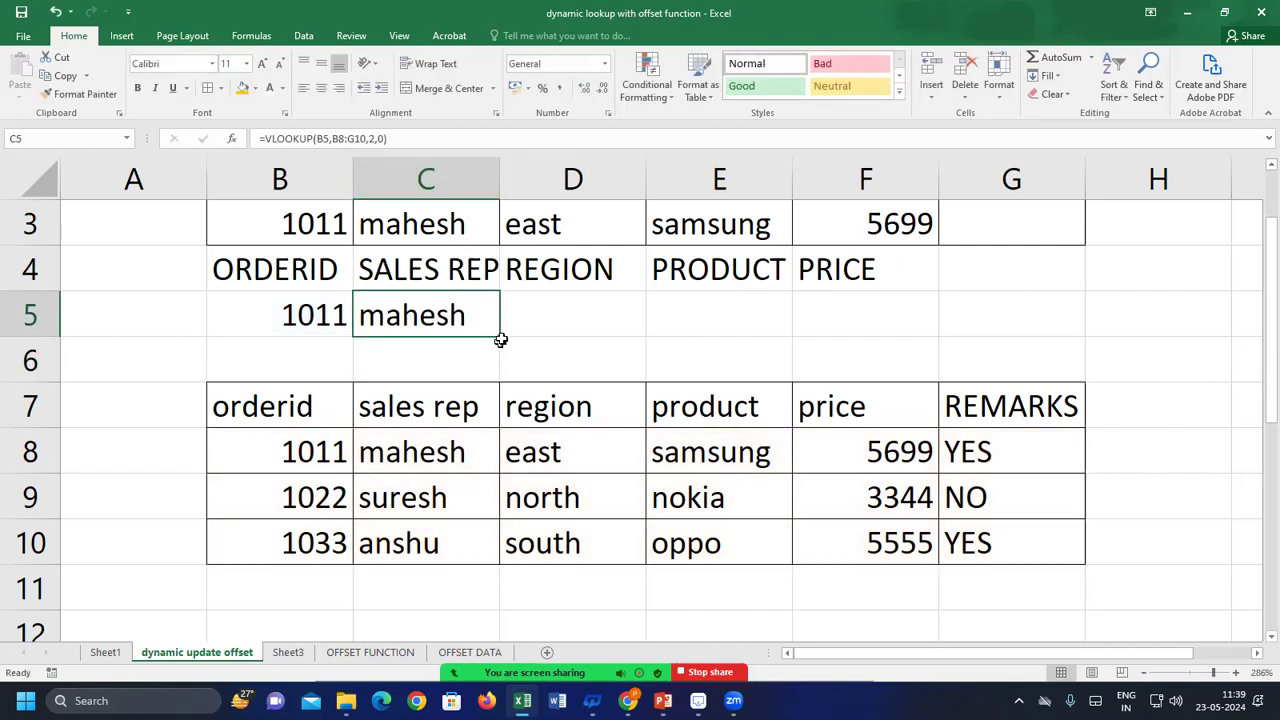
{"action": "left_click_drag", "start_coordinate": [500, 340], "coordinate": [988, 362]}
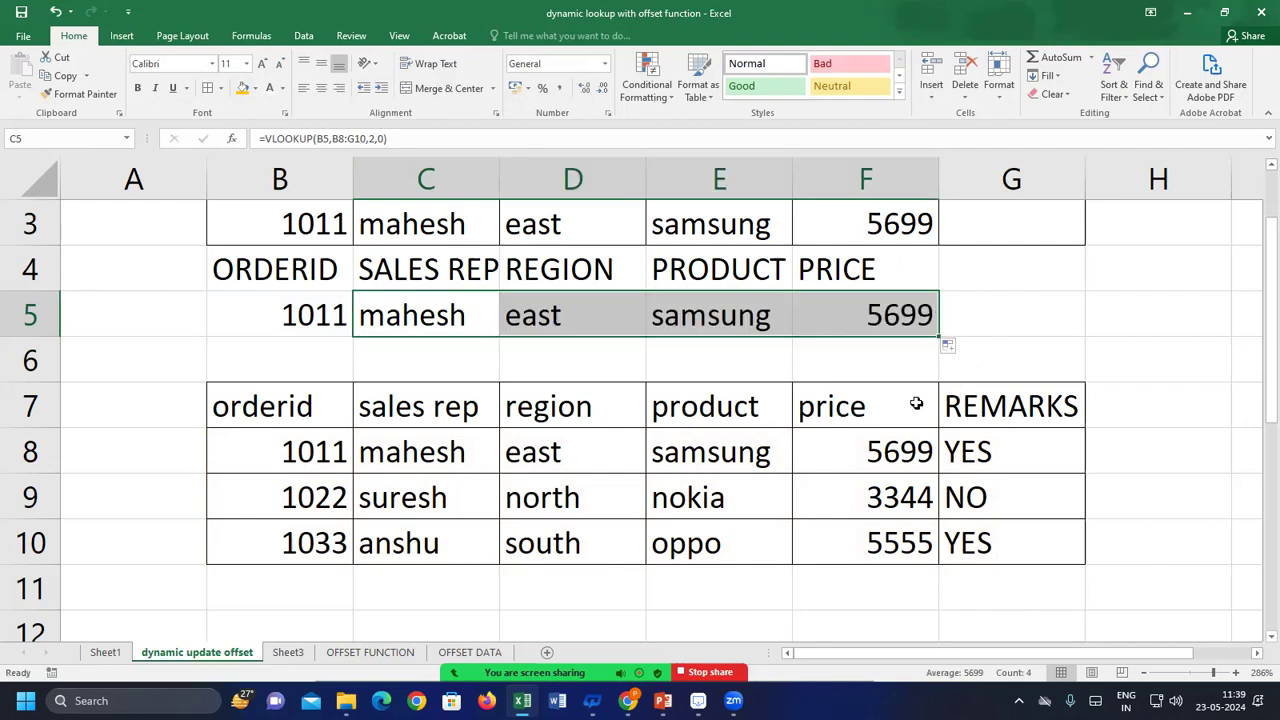
{"action": "left_click_drag", "start_coordinate": [938, 336], "coordinate": [1023, 337]}
{"action": "left_click", "coordinate": [975, 271]}
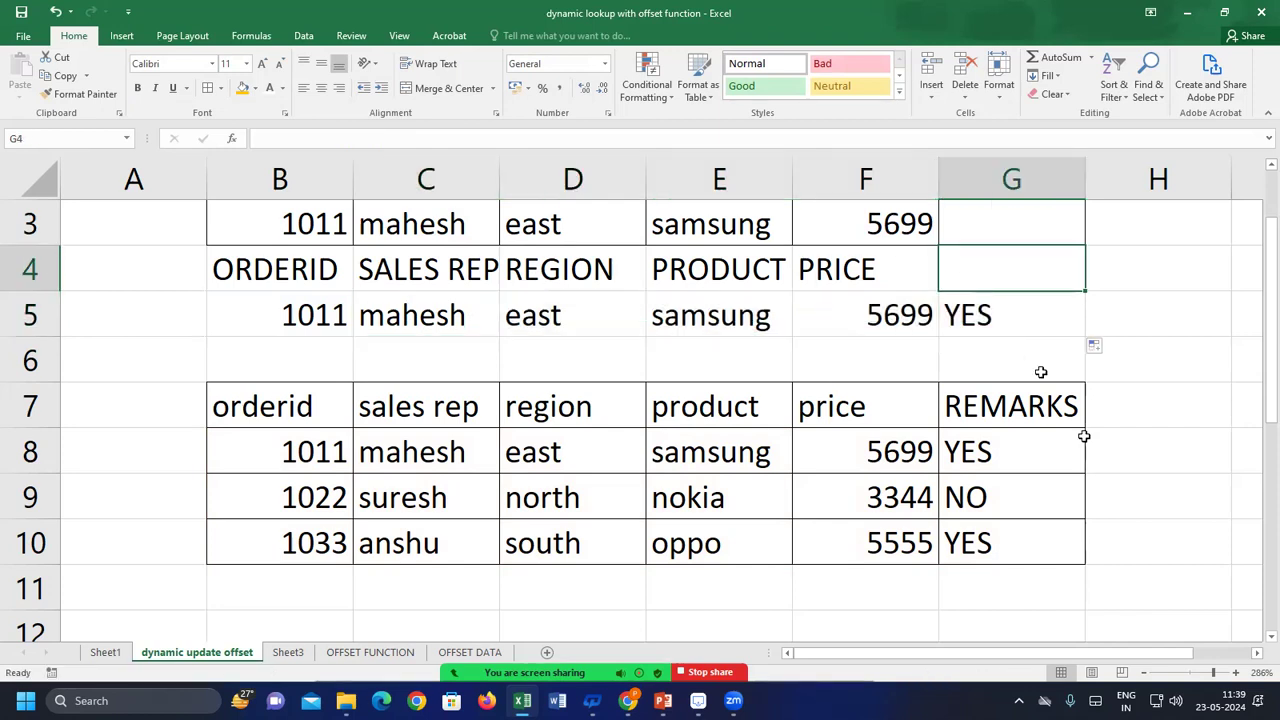
{"action": "type", "text": "REMARKS"}
{"action": "key", "text": "Return"}
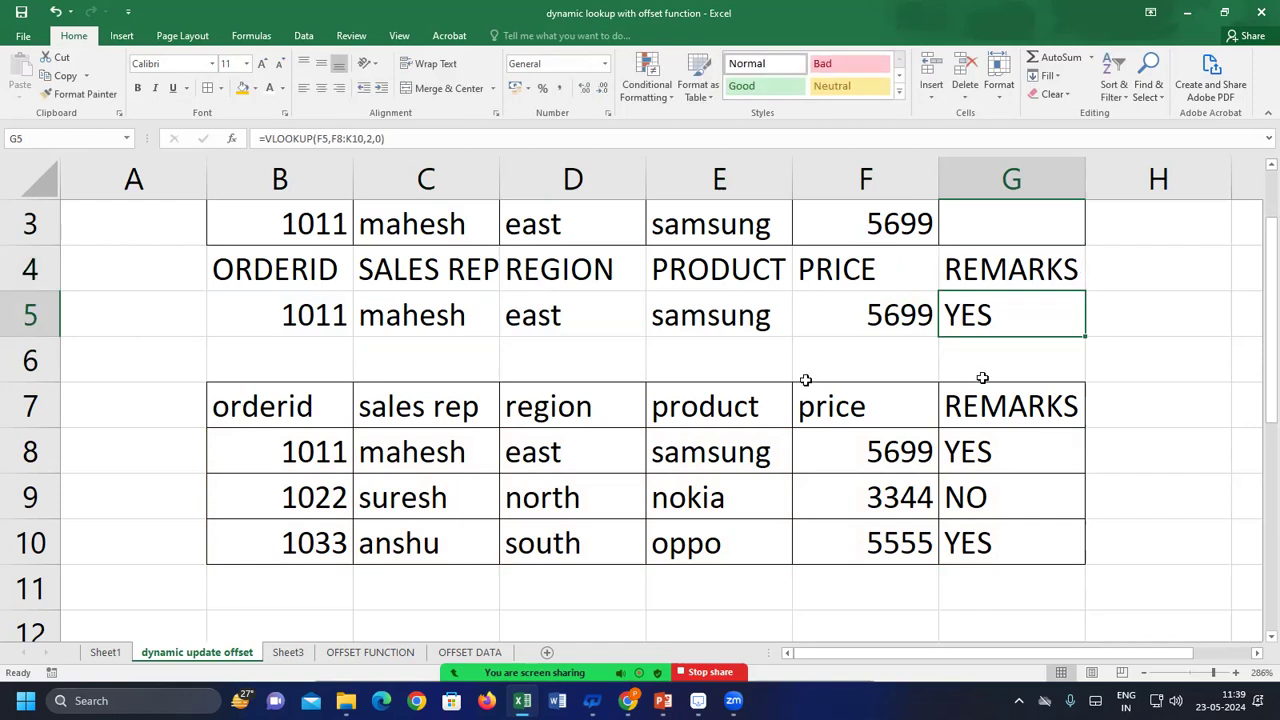
Start a new record in row 11 with its order ID in B11 and the sales rep's name in C11
{"action": "left_click", "coordinate": [314, 291]}
{"action": "left_click", "coordinate": [295, 596]}
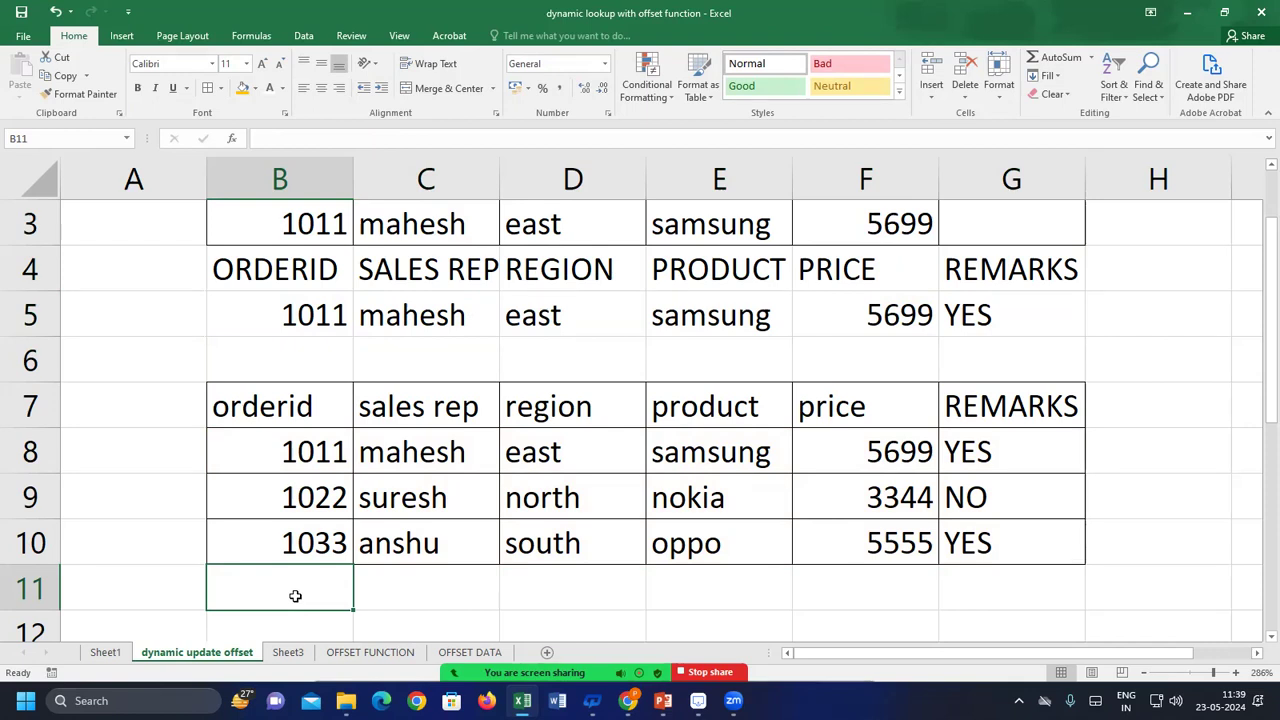
{"action": "type", "text": "10"}
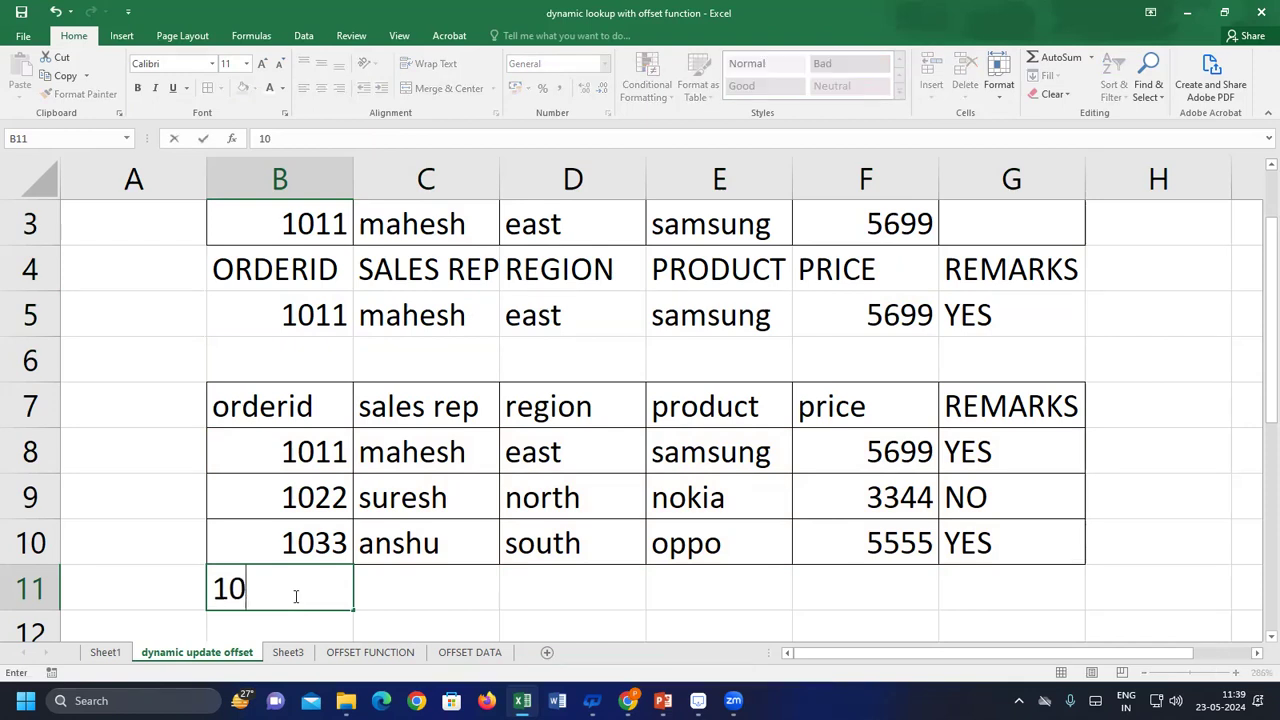
{"action": "type", "text": "55"}
{"action": "key", "text": "Return"}
{"action": "key", "text": "Up"}
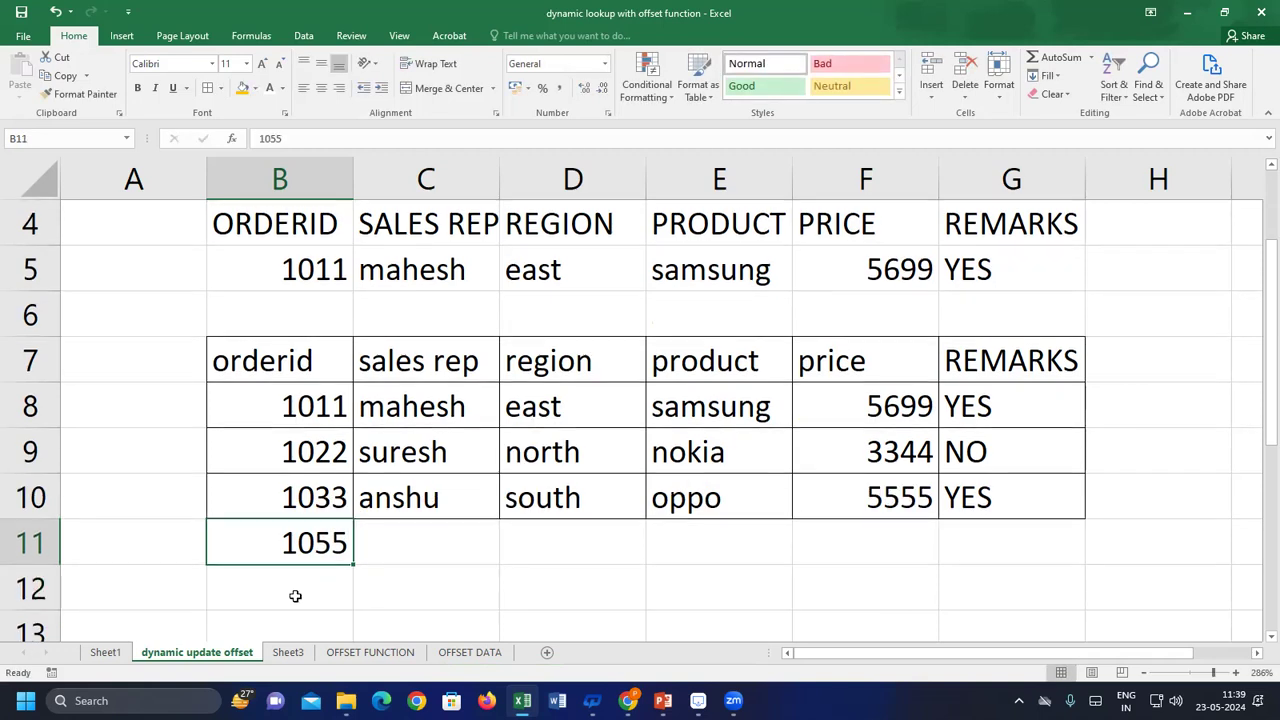
{"action": "key", "text": "Right"}
{"action": "type", "text": "PRABHJ"}
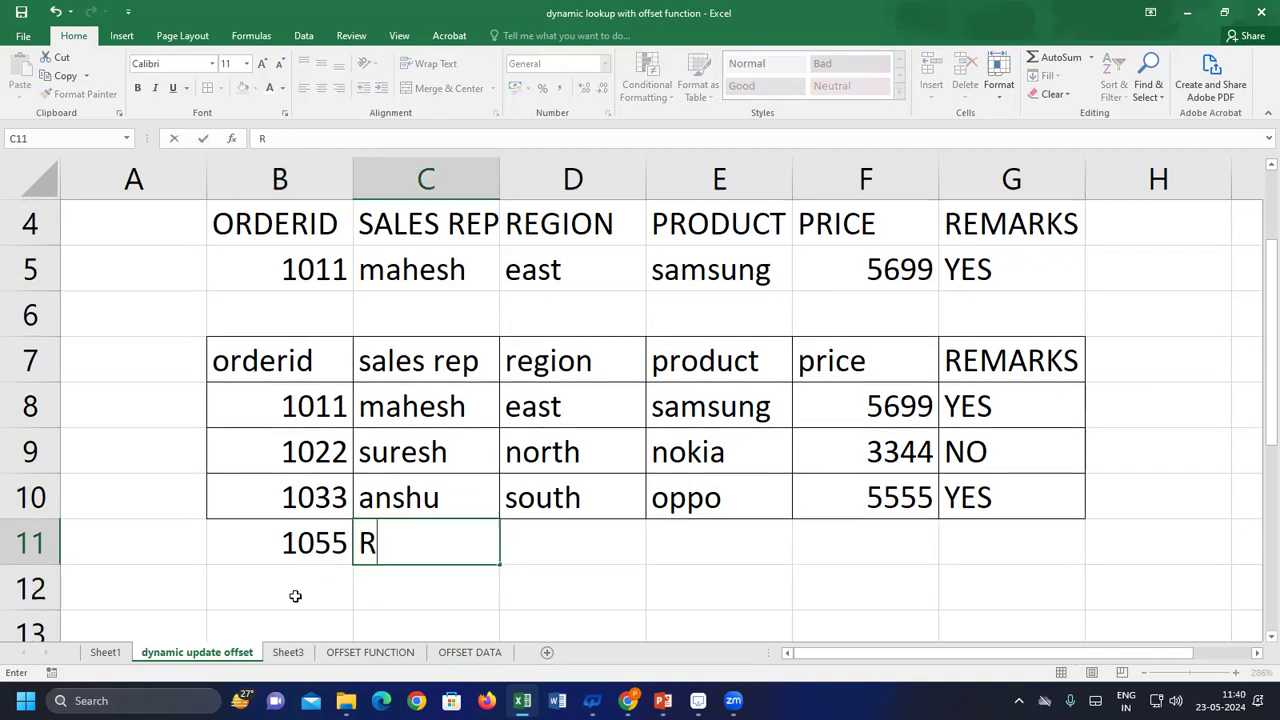
{"action": "key", "text": "BackSpace"}
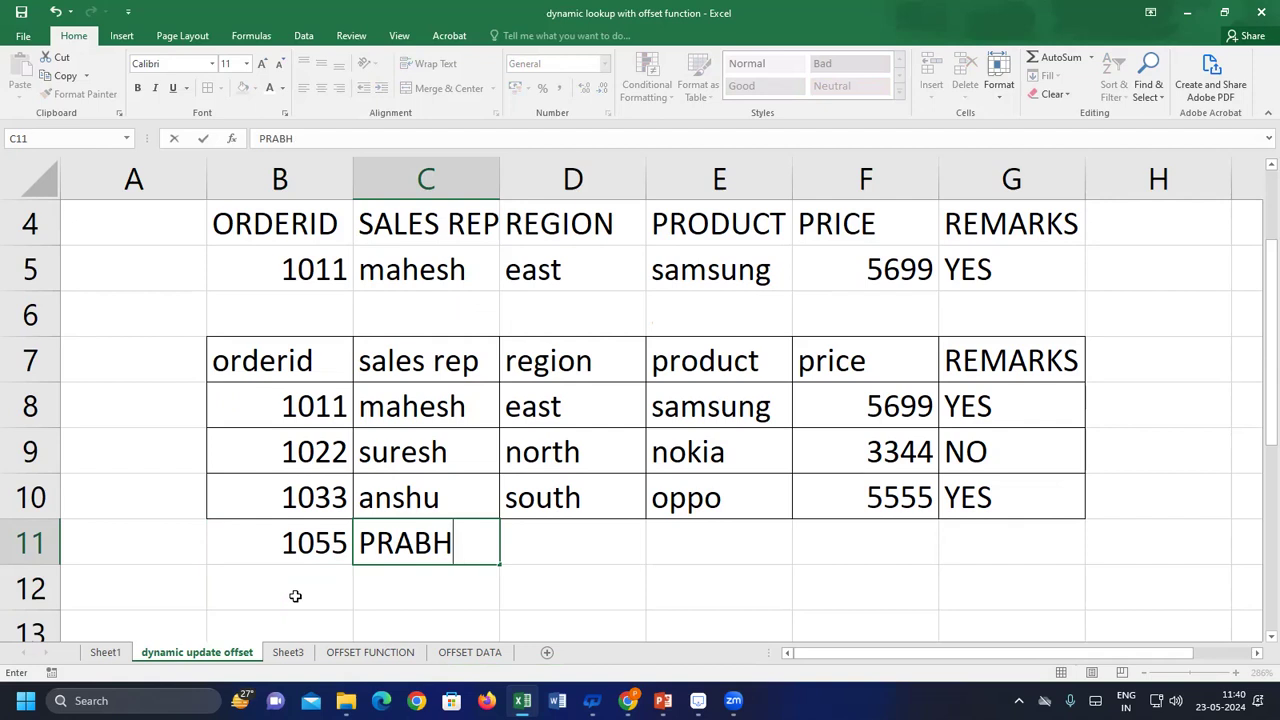
{"action": "type", "text": "U"}
Complete the record in row 11 with region NORTH, product VIVO, price 9999 and remark NO
{"action": "key", "text": "Tab"}
{"action": "type", "text": "NORTH"}
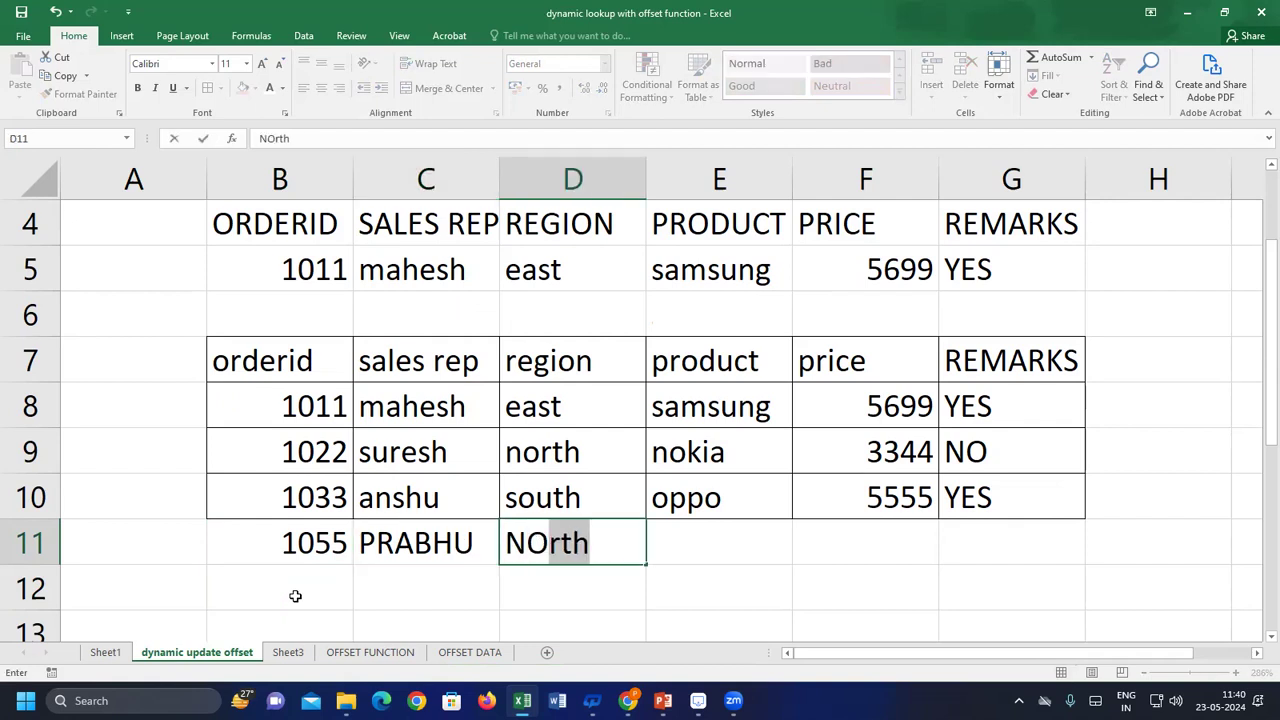
{"action": "key", "text": "Tab"}
{"action": "type", "text": "VIVO"}
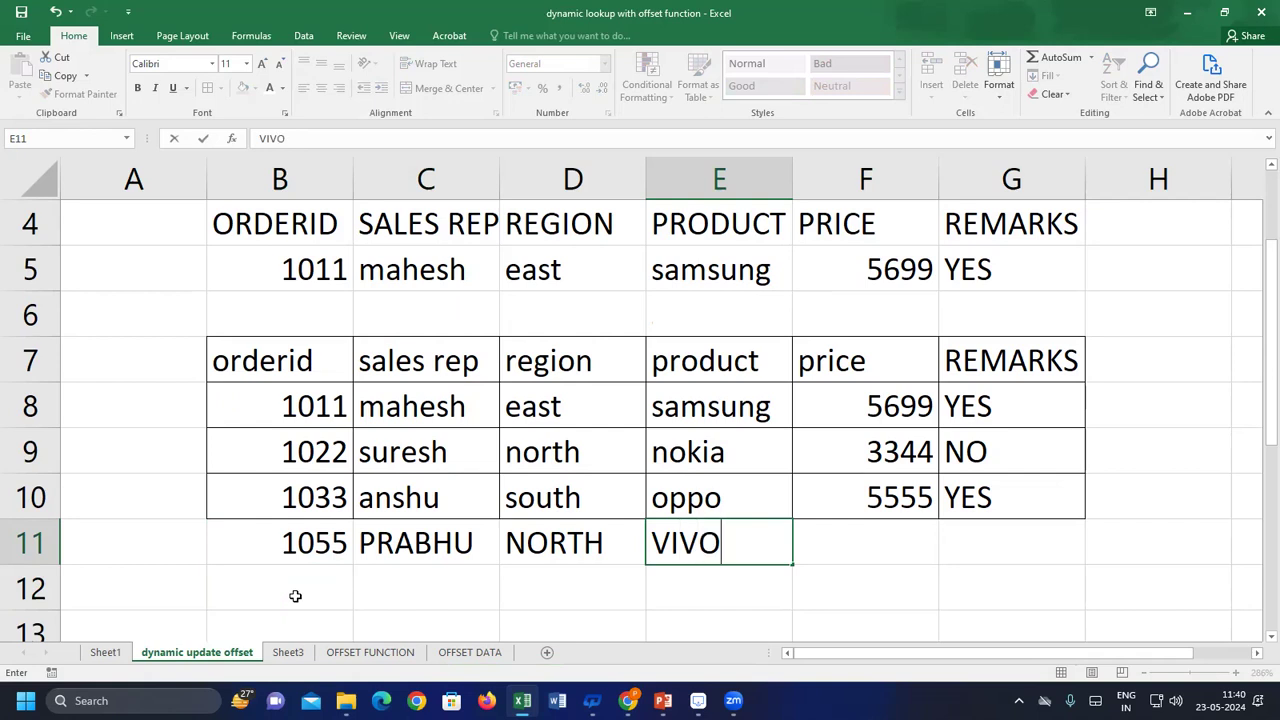
{"action": "key", "text": "Tab"}
{"action": "type", "text": "9999"}
{"action": "key", "text": "Tab"}
{"action": "type", "text": "NO"}
{"action": "key", "text": "Return"}
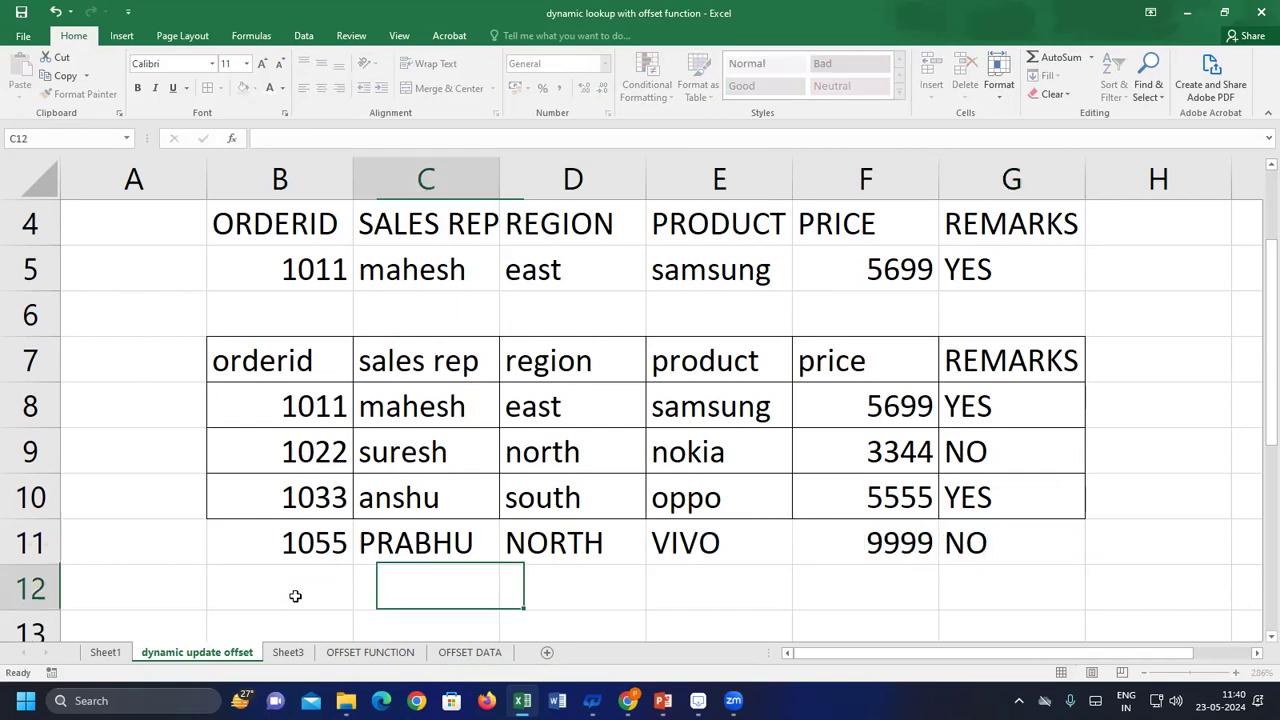
Look up the newly added record by entering its order ID in B5, and check the VLOOKUP formula in C5
{"action": "left_click", "coordinate": [255, 279]}
{"action": "type", "text": "1055"}
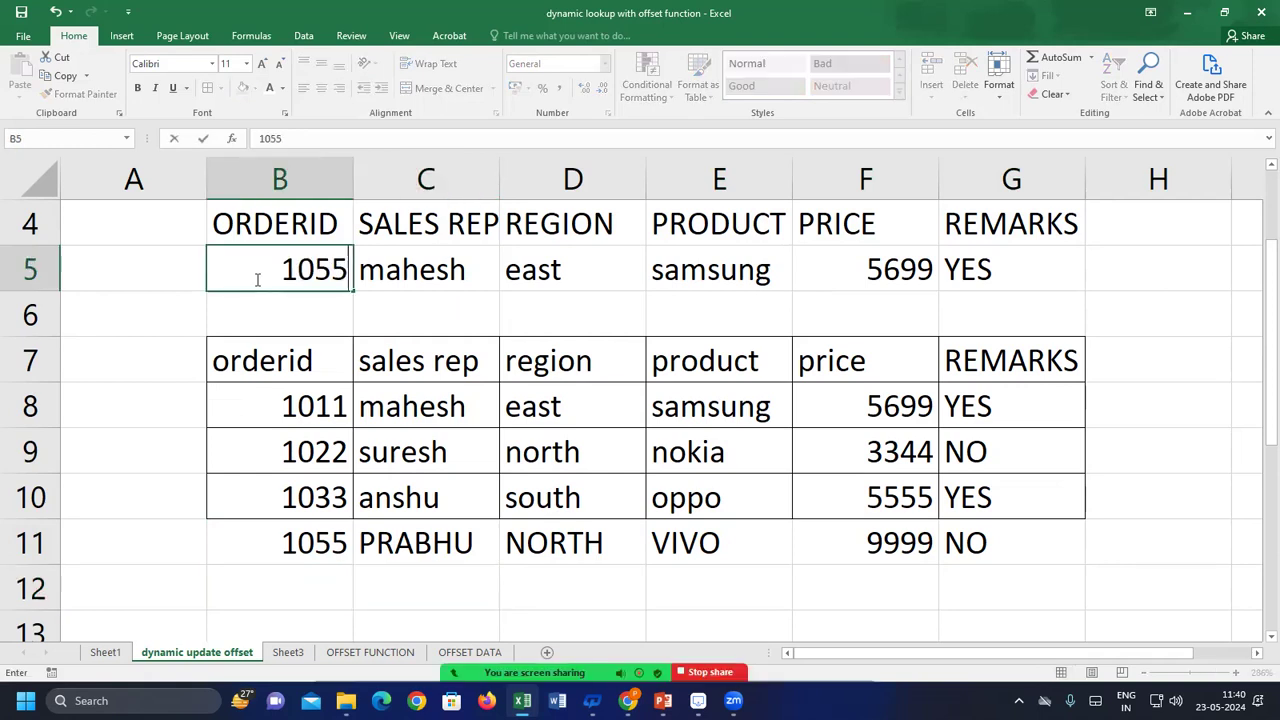
{"action": "key", "text": "Return"}
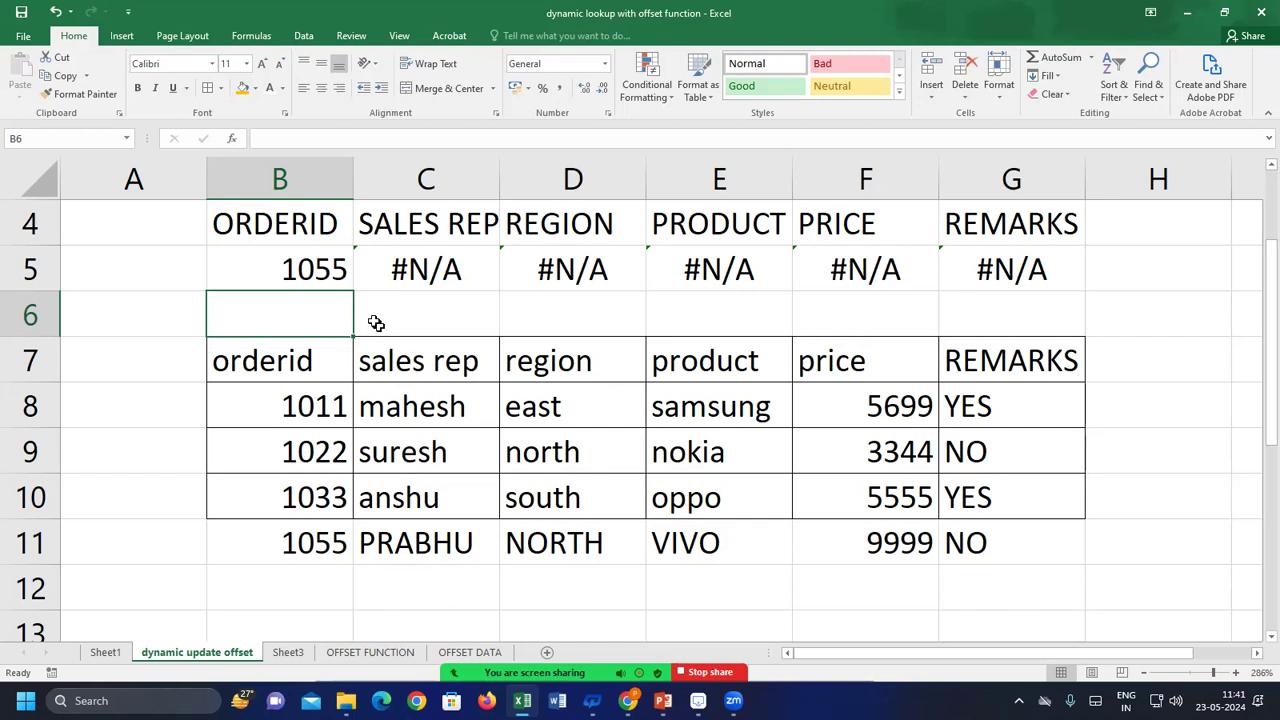
{"action": "left_click", "coordinate": [450, 280]}
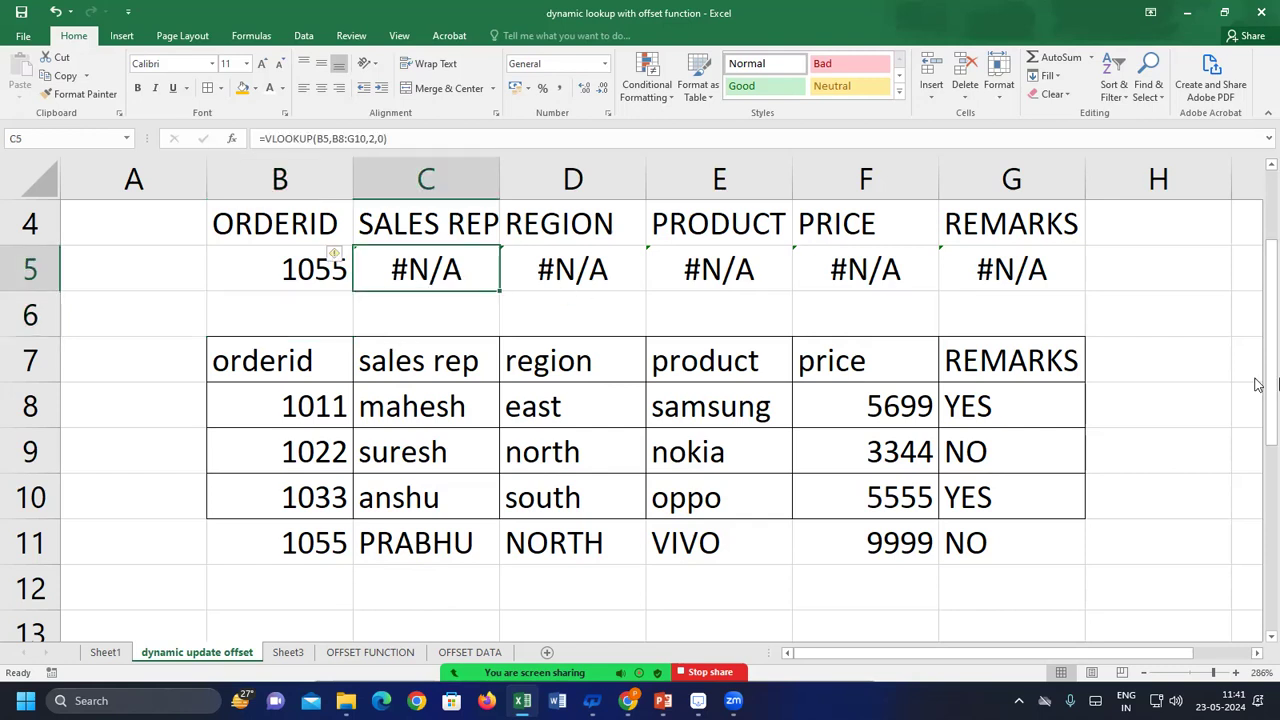
Clear the lookup formulas in D5:G5 and inspect the range referenced by the VLOOKUP formula in C5
{"action": "left_click_drag", "start_coordinate": [1270, 345], "coordinate": [1258, 314]}
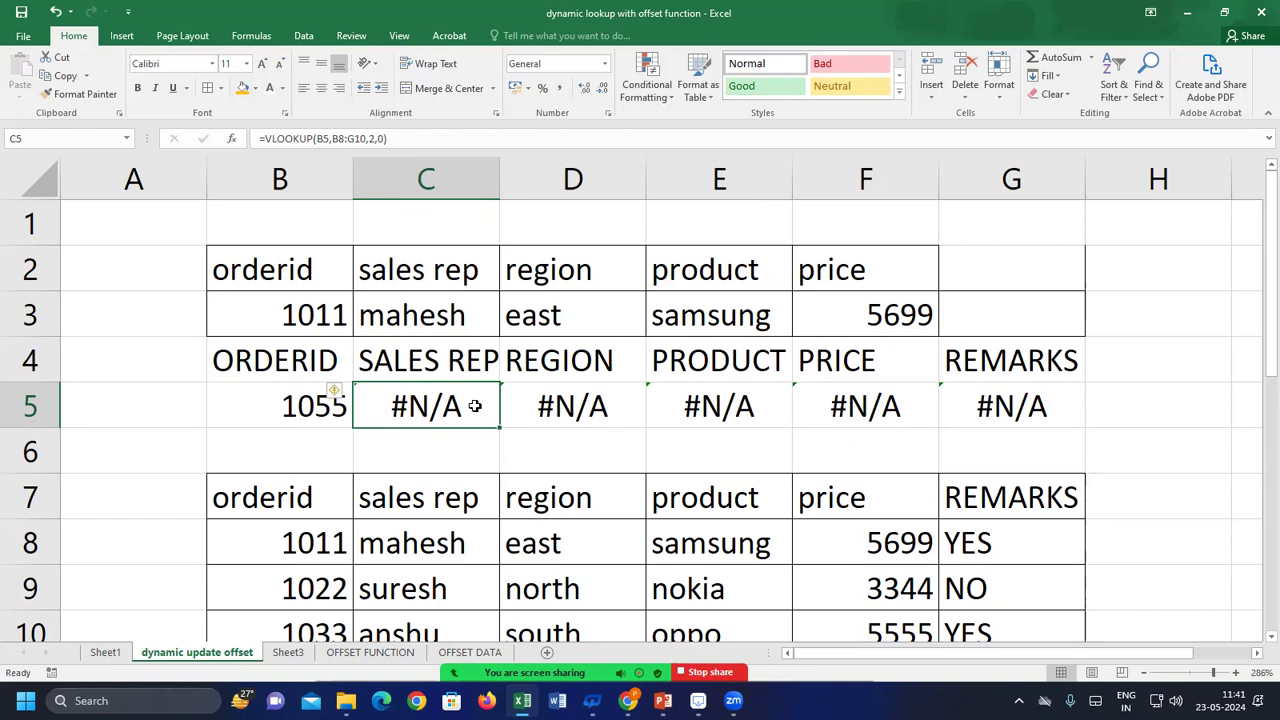
{"action": "left_click_drag", "start_coordinate": [475, 406], "coordinate": [895, 391]}
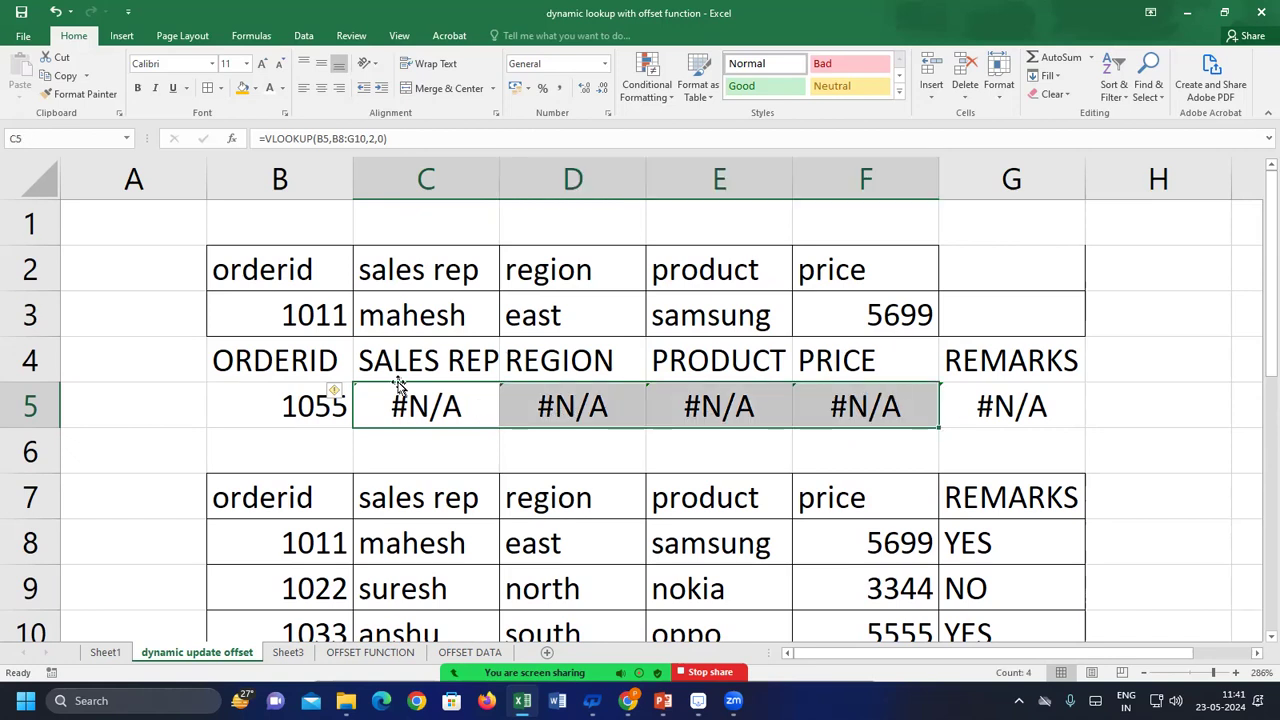
{"action": "left_click", "coordinate": [420, 396]}
{"action": "left_click_drag", "start_coordinate": [586, 403], "coordinate": [951, 403]}
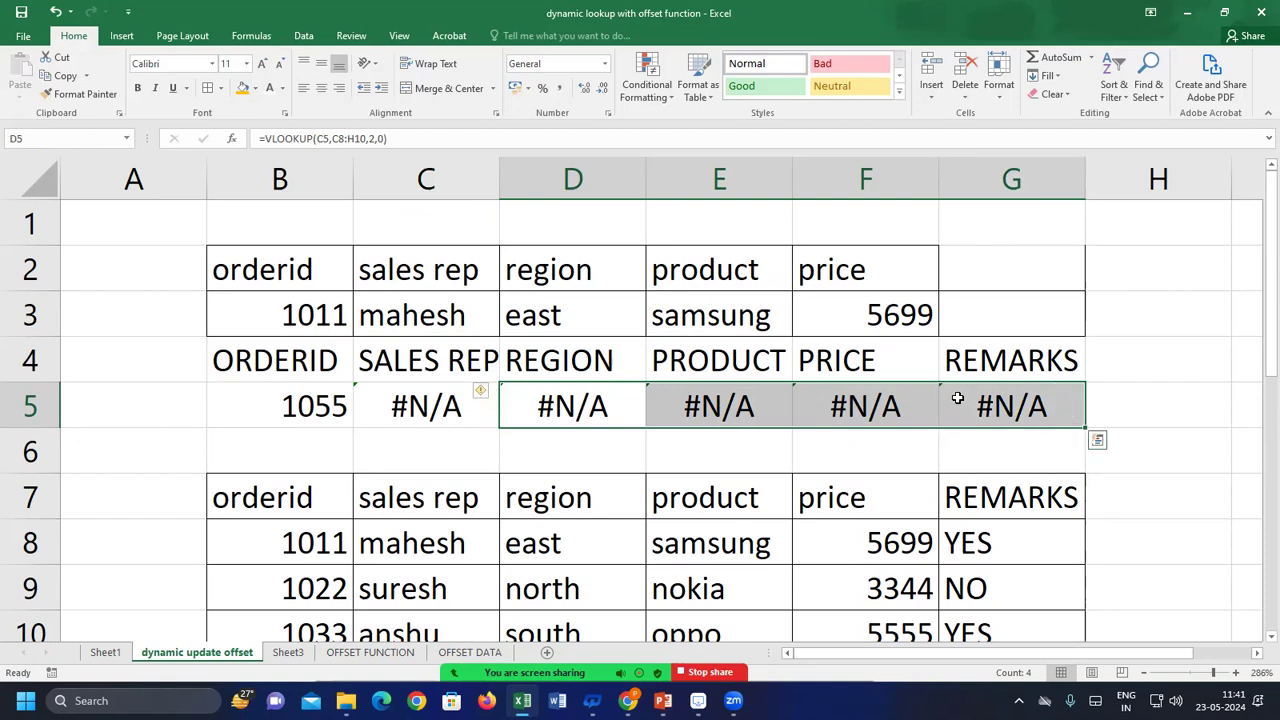
{"action": "key", "text": "Delete"}
{"action": "double_click", "coordinate": [440, 412]}
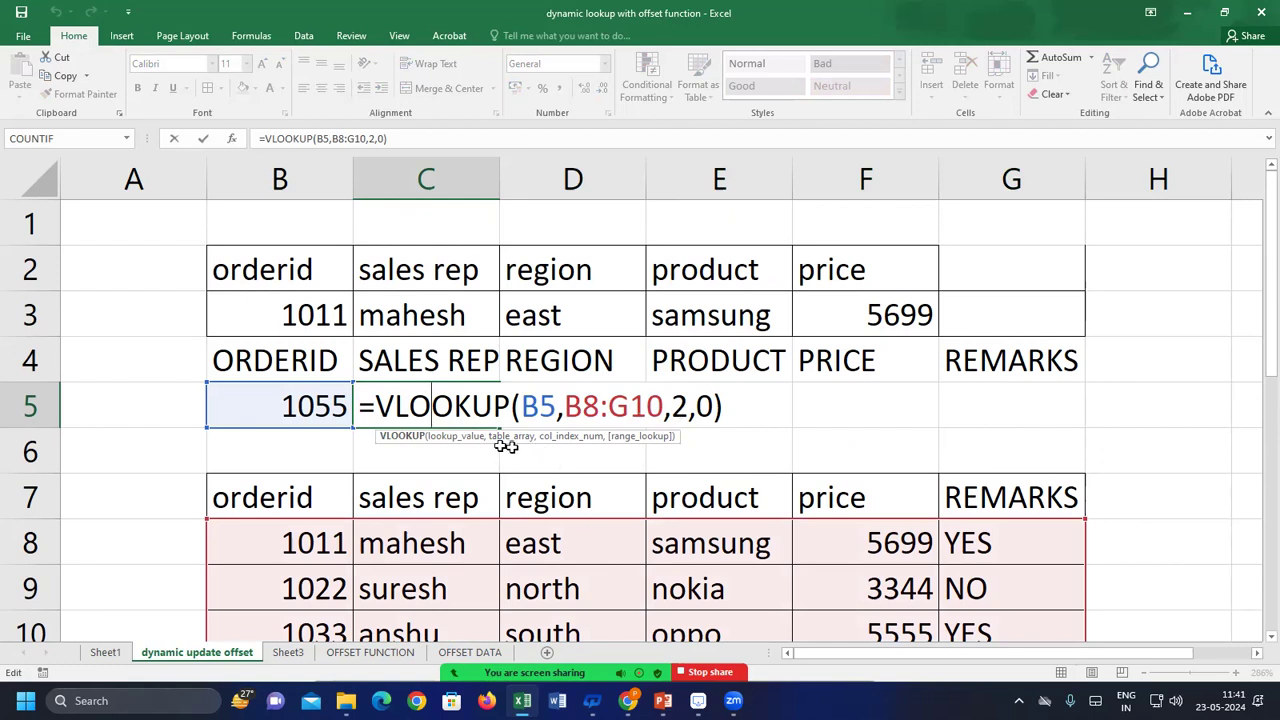
{"action": "left_click", "coordinate": [360, 445]}
Clear the rest of the plain VLOOKUP block in B4:G5 and the dynamic lookup formulas in C3:G3
{"action": "left_click_drag", "start_coordinate": [303, 407], "coordinate": [457, 406]}
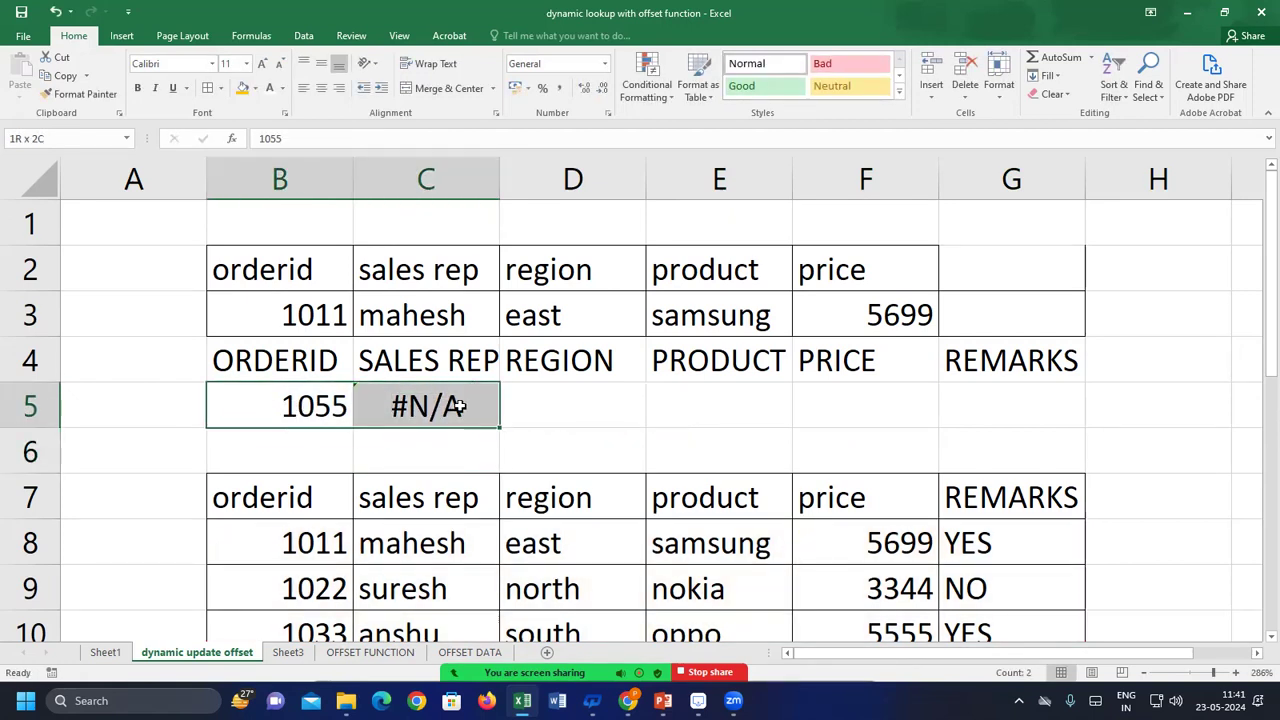
{"action": "key", "text": "Delete"}
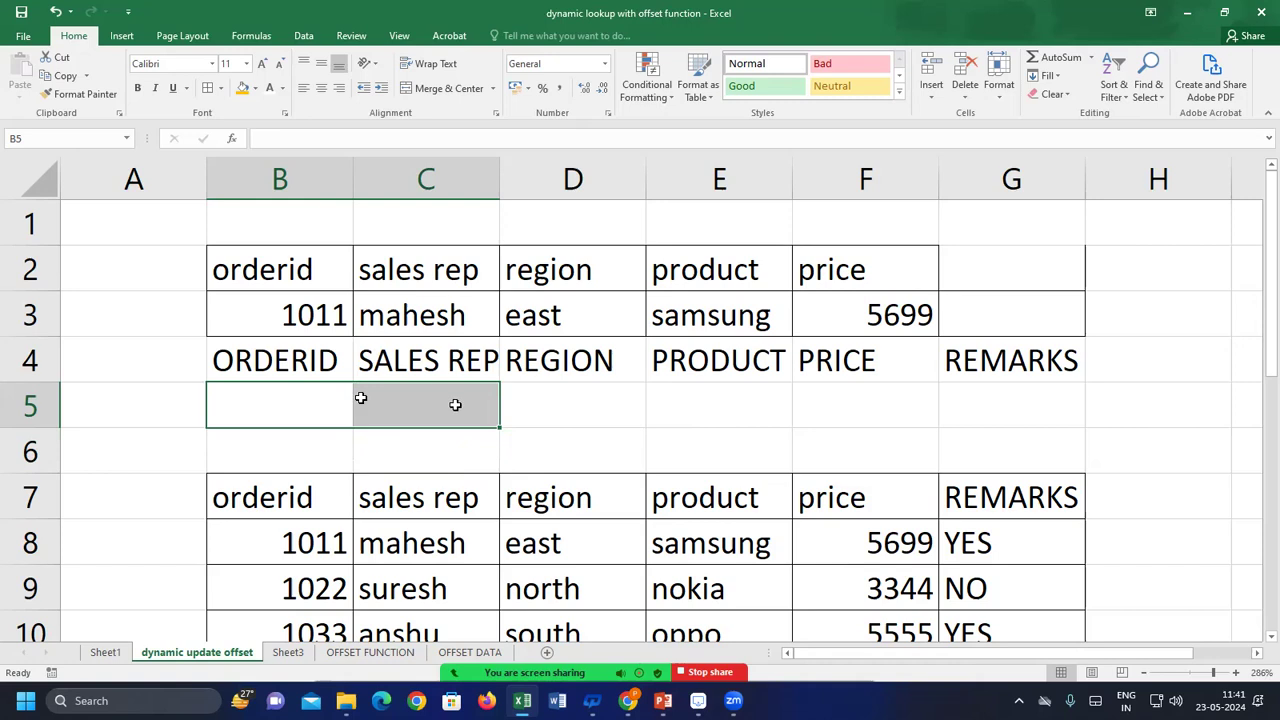
{"action": "left_click_drag", "start_coordinate": [243, 358], "coordinate": [1062, 400]}
{"action": "key", "text": "Delete"}
{"action": "left_click_drag", "start_coordinate": [423, 322], "coordinate": [951, 320]}
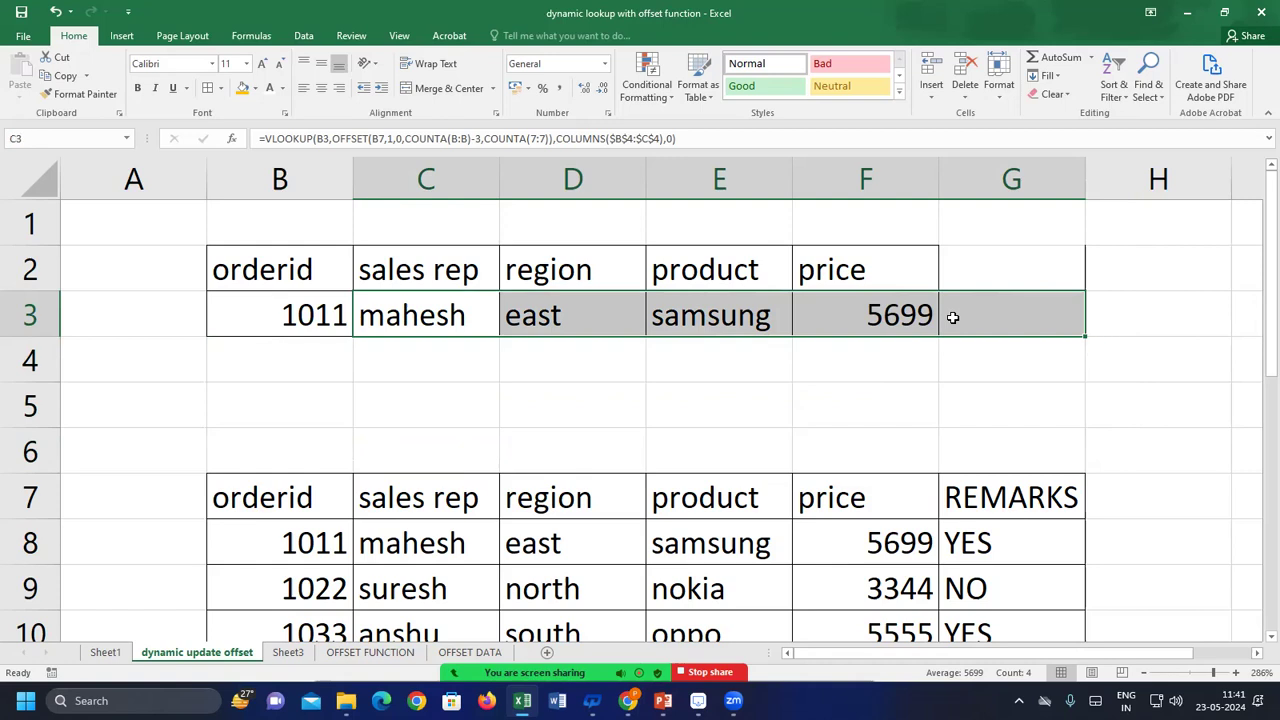
{"action": "key", "text": "Delete"}
Start a VLOOKUP formula in C3 with B3 as the lookup value
{"action": "left_click", "coordinate": [444, 312]}
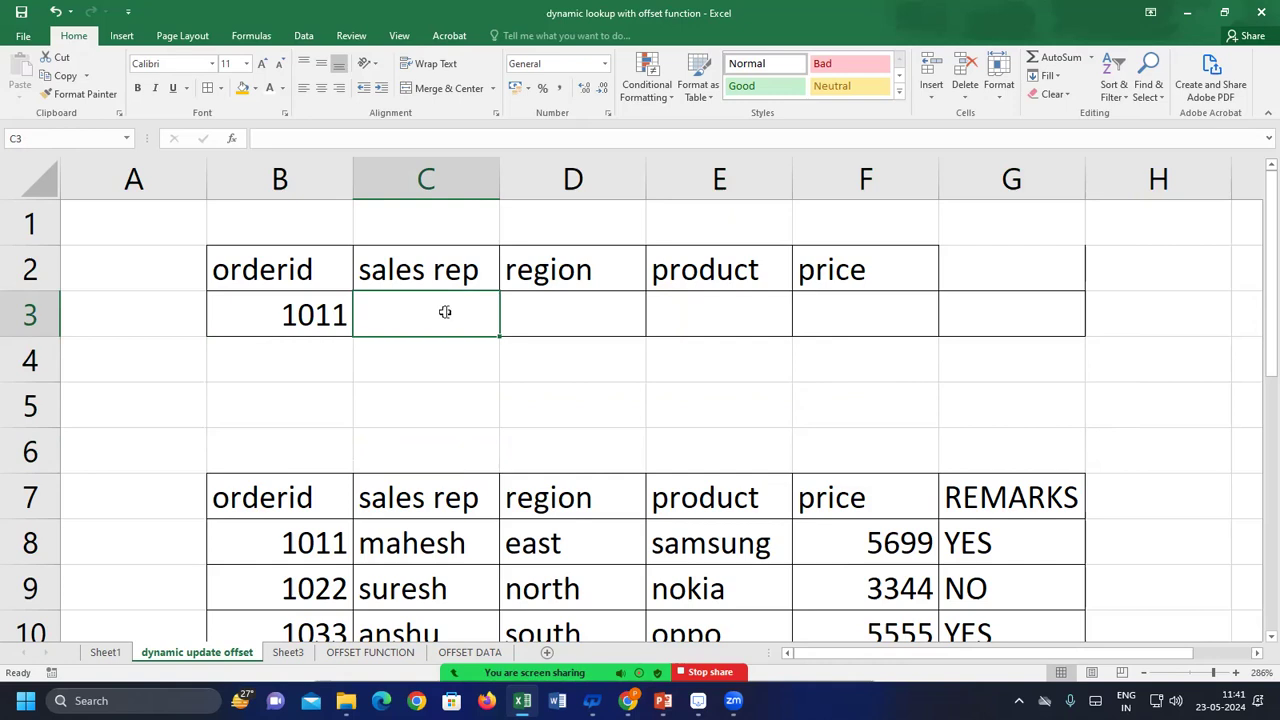
{"action": "type", "text": "=VLOOKUP"}
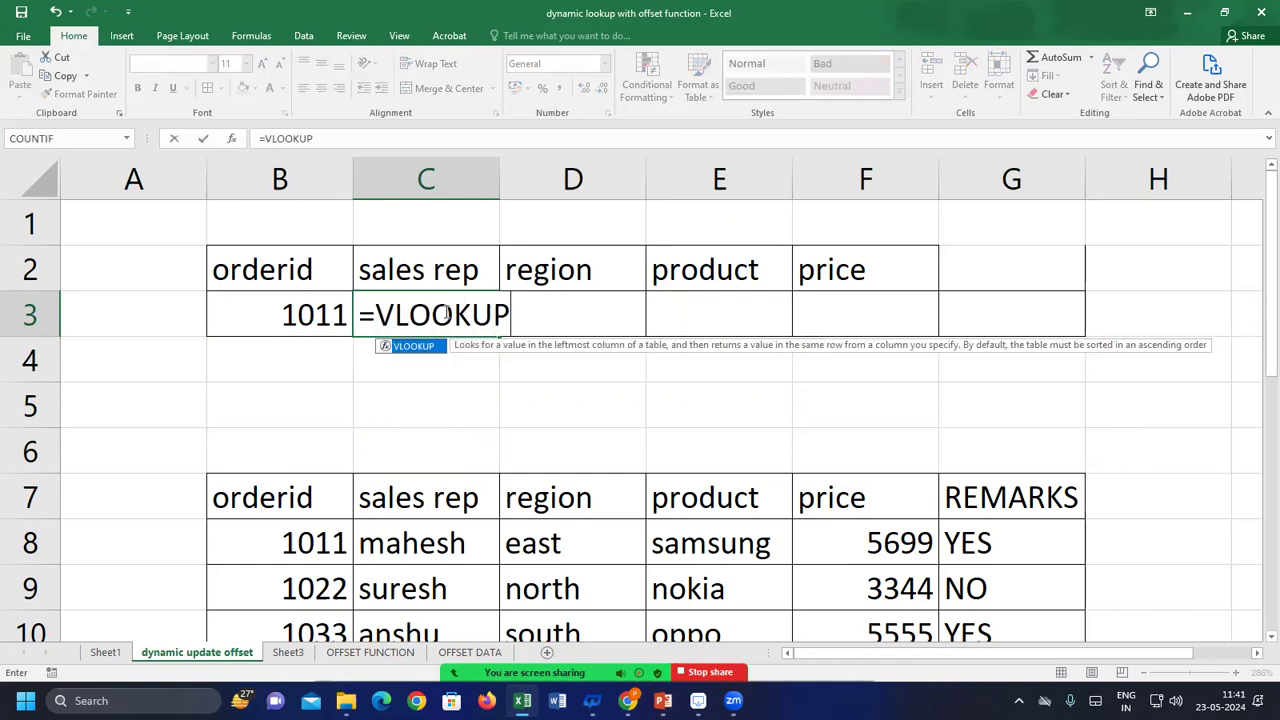
{"action": "type", "text": "("}
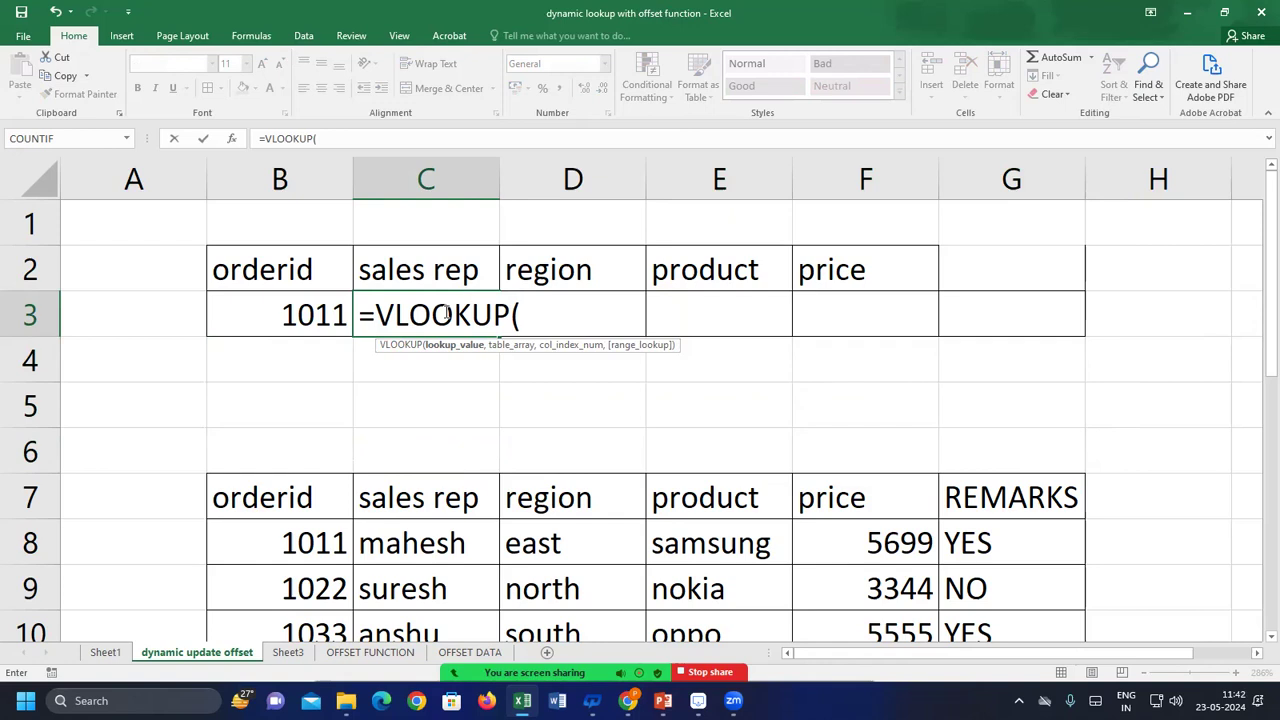
{"action": "left_click", "coordinate": [305, 316]}
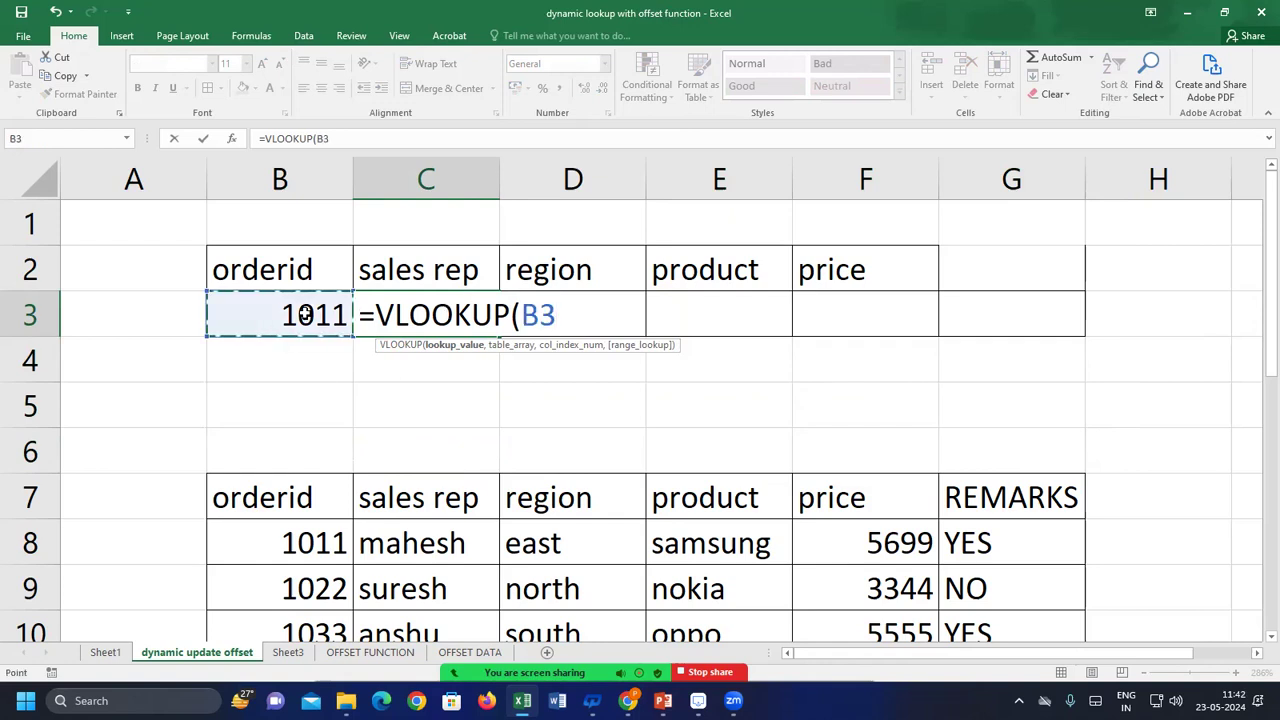
{"action": "type", "text": ","}
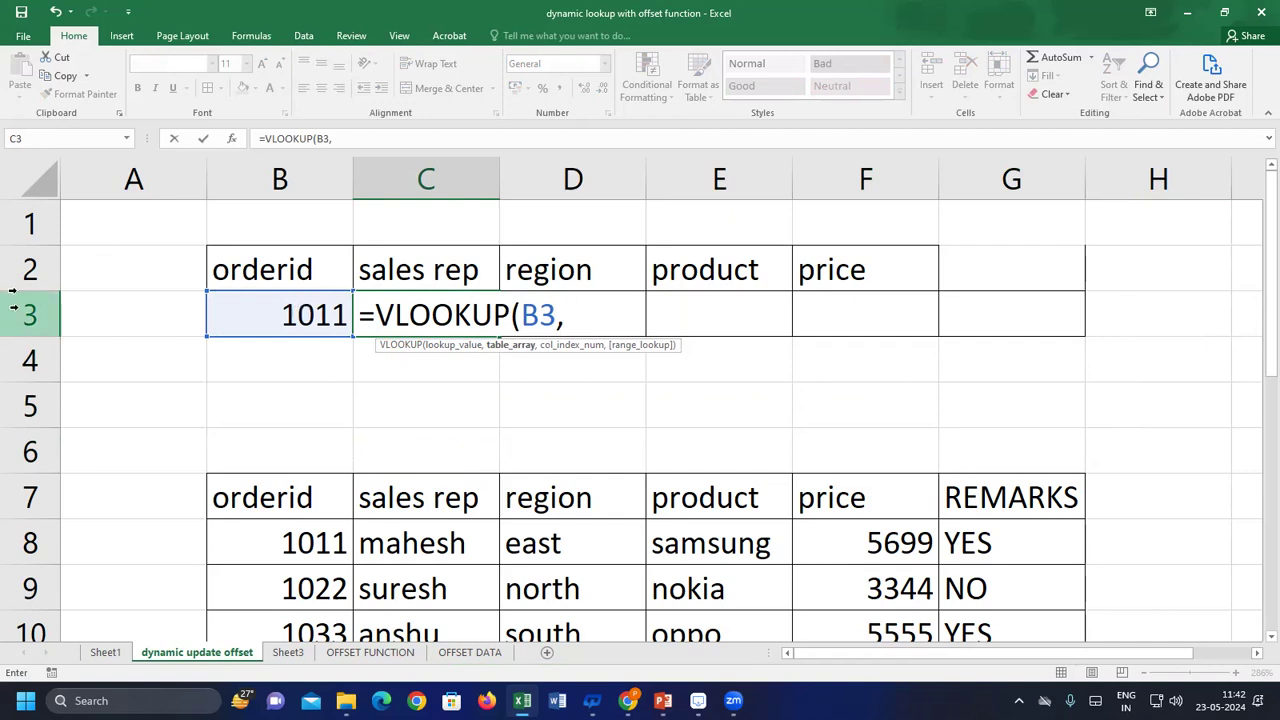
{"action": "left_click_drag", "start_coordinate": [286, 486], "coordinate": [969, 552]}
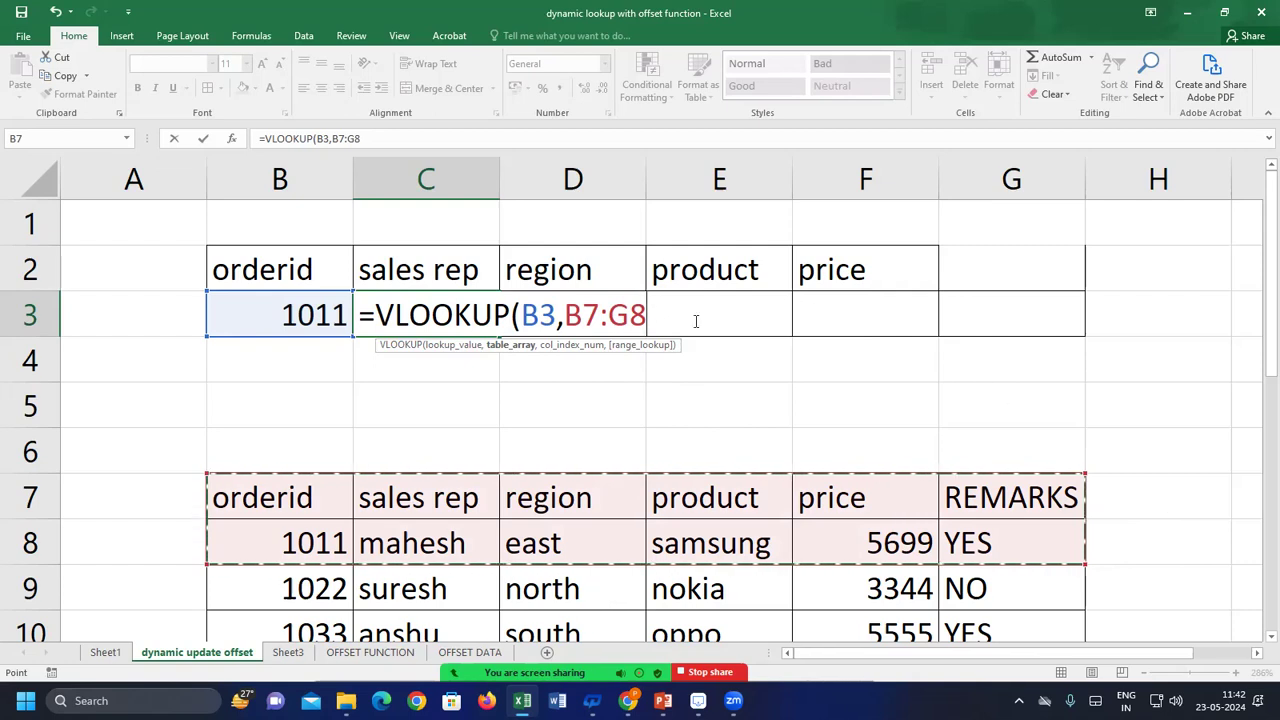
{"action": "key", "text": "BackSpace"}
{"action": "key", "text": "BackSpace"}
{"action": "key", "text": "BackSpace"}
{"action": "key", "text": "BackSpace"}
{"action": "key", "text": "BackSpace"}
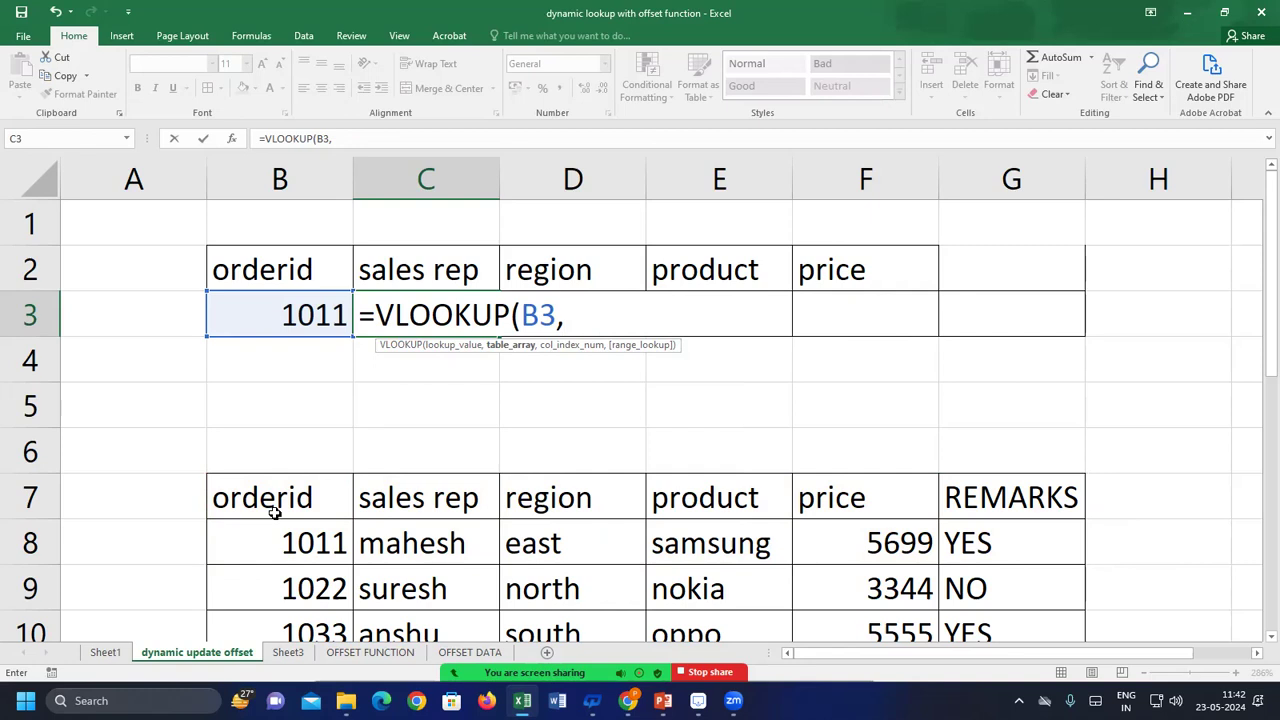
Nest an OFFSET function as the VLOOKUP table array in C3, with B7 as its reference
{"action": "type", "text": "OFFE"}
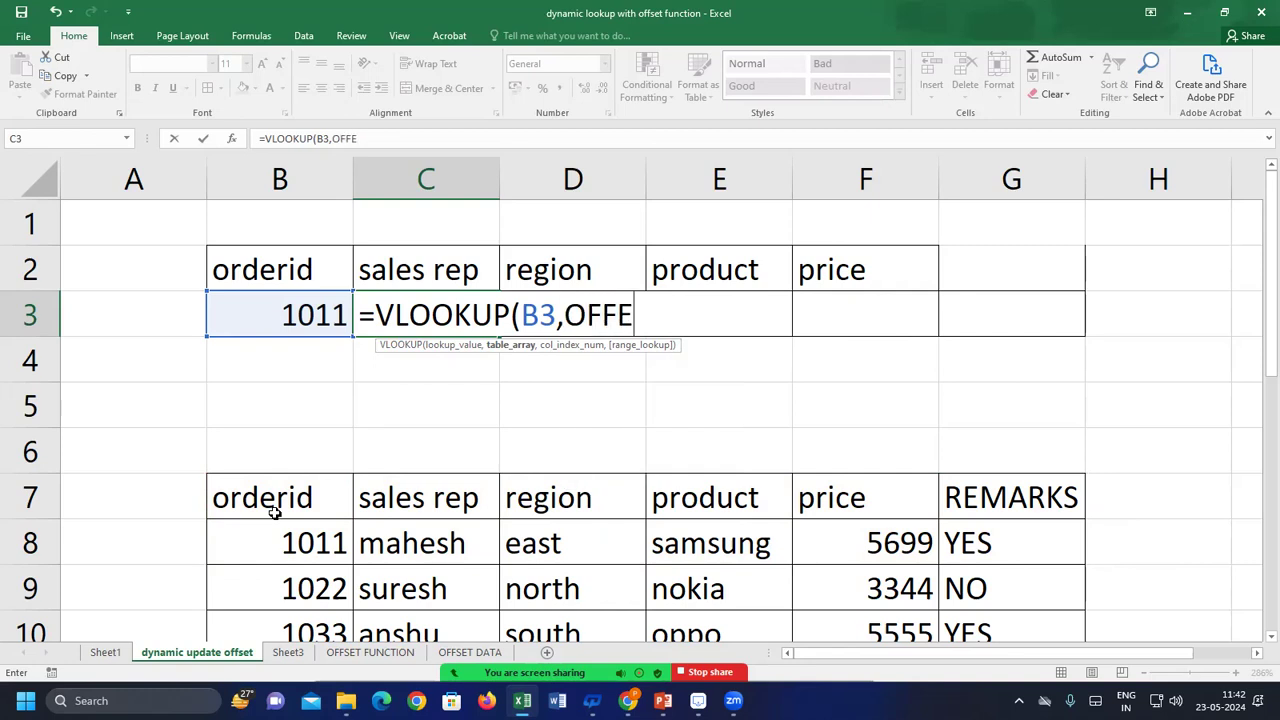
{"action": "key", "text": "BackSpace"}
{"action": "type", "text": "SET("}
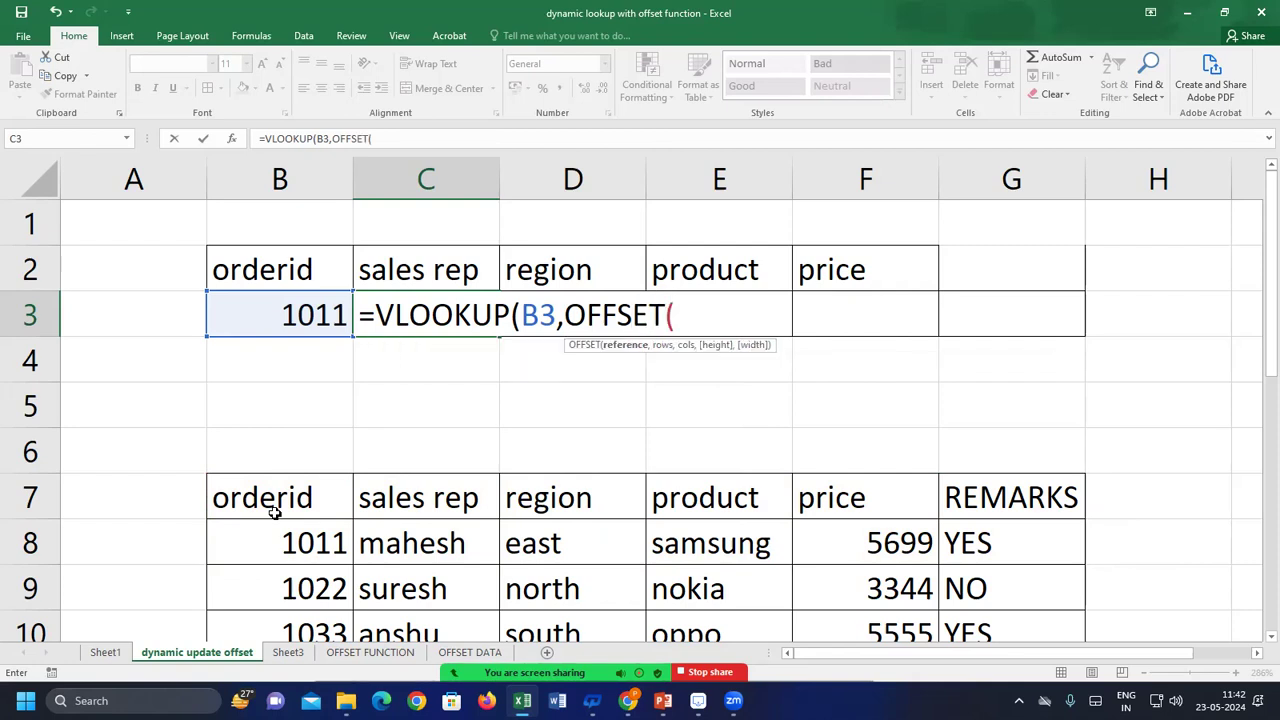
{"action": "left_click", "coordinate": [288, 512]}
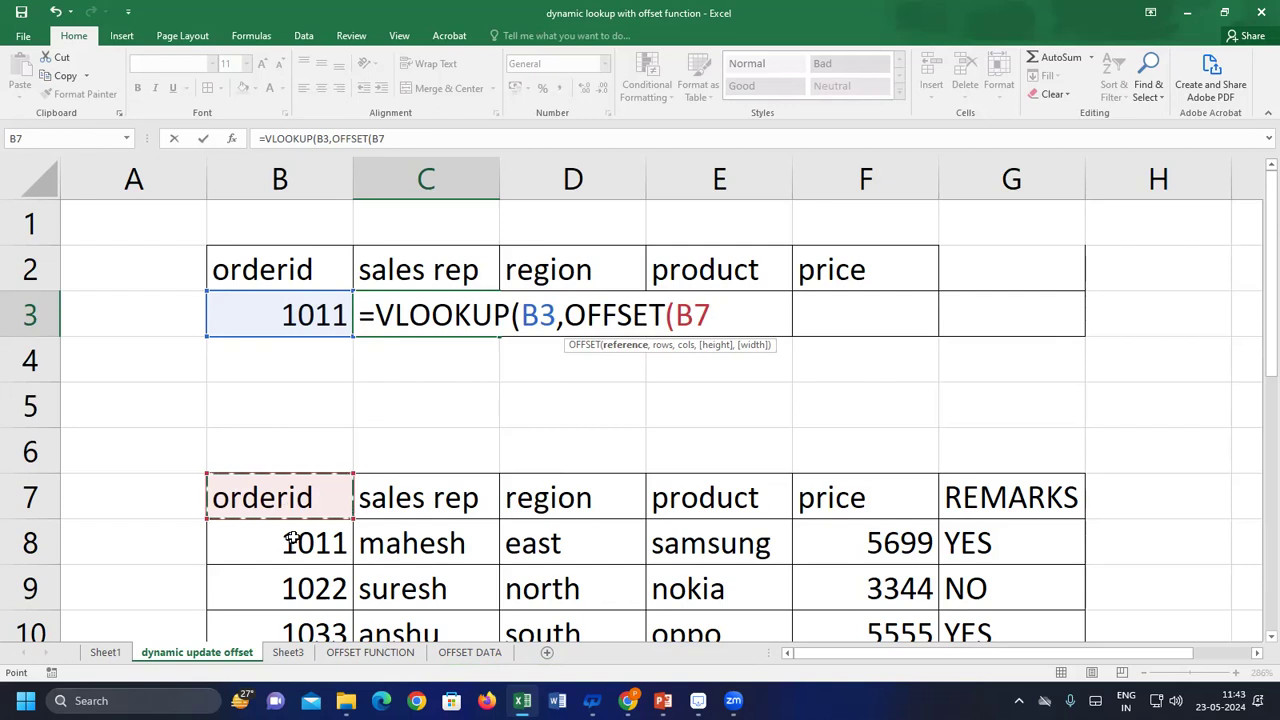
{"action": "type", "text": "1"}
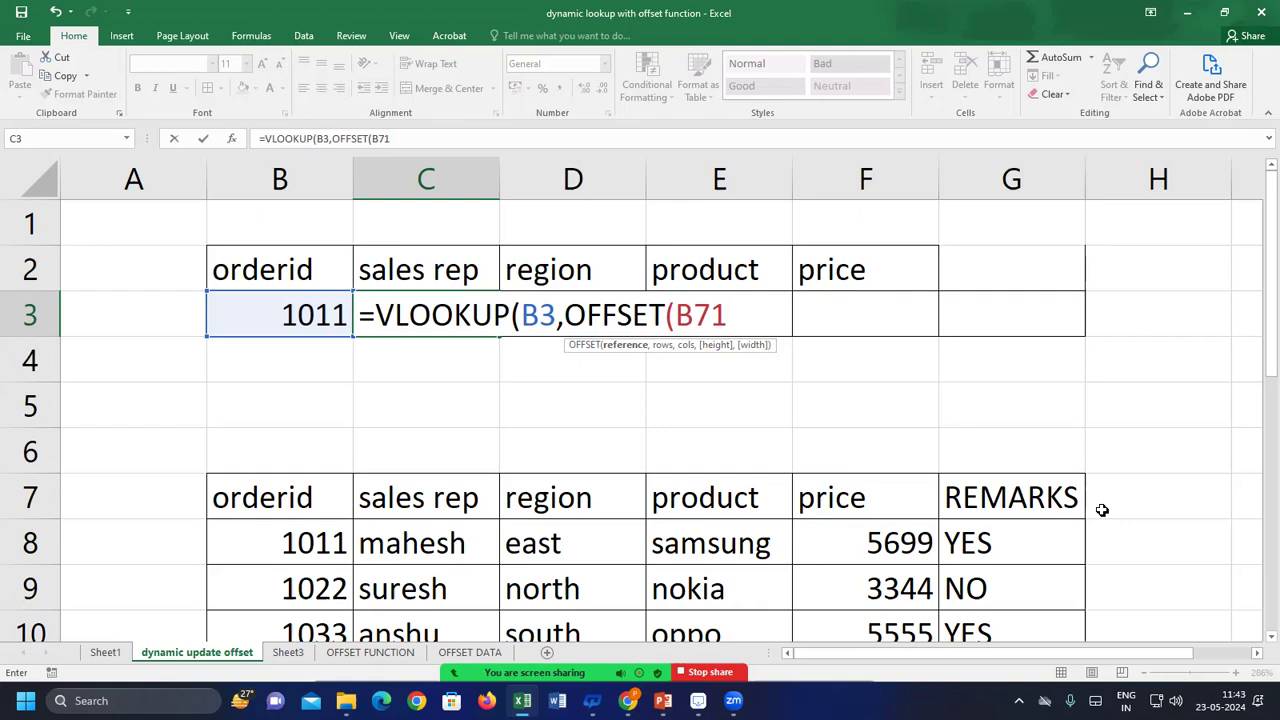
{"action": "key", "text": "BackSpace"}
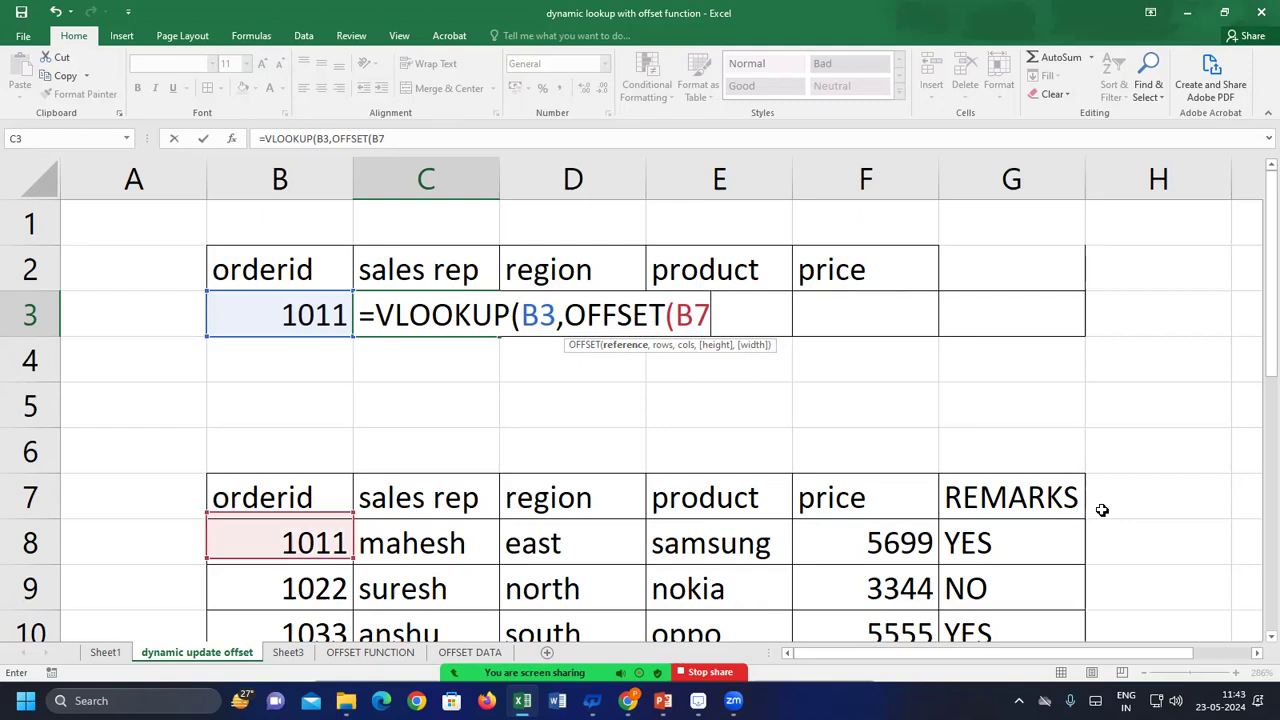
Set the OFFSET function's rows argument to 1 and cols argument to 0 in the C3 formula
{"action": "type", "text": ",1"}
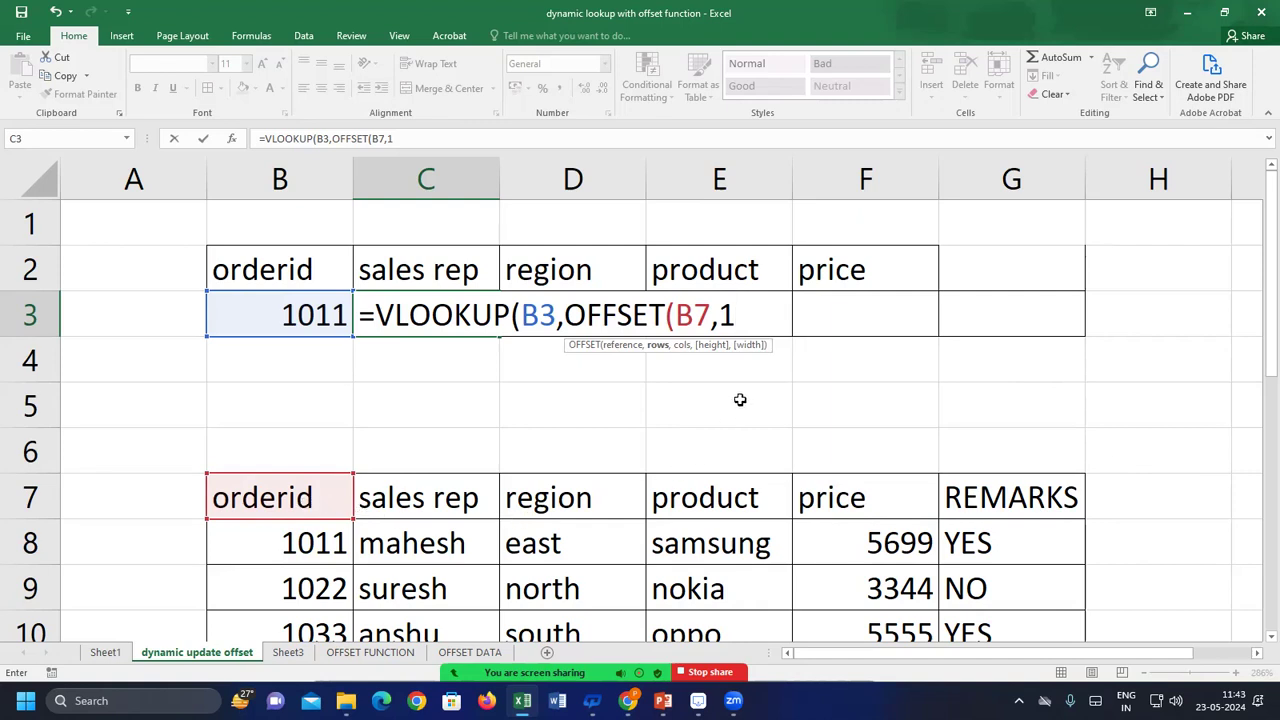
{"action": "type", "text": ",0"}
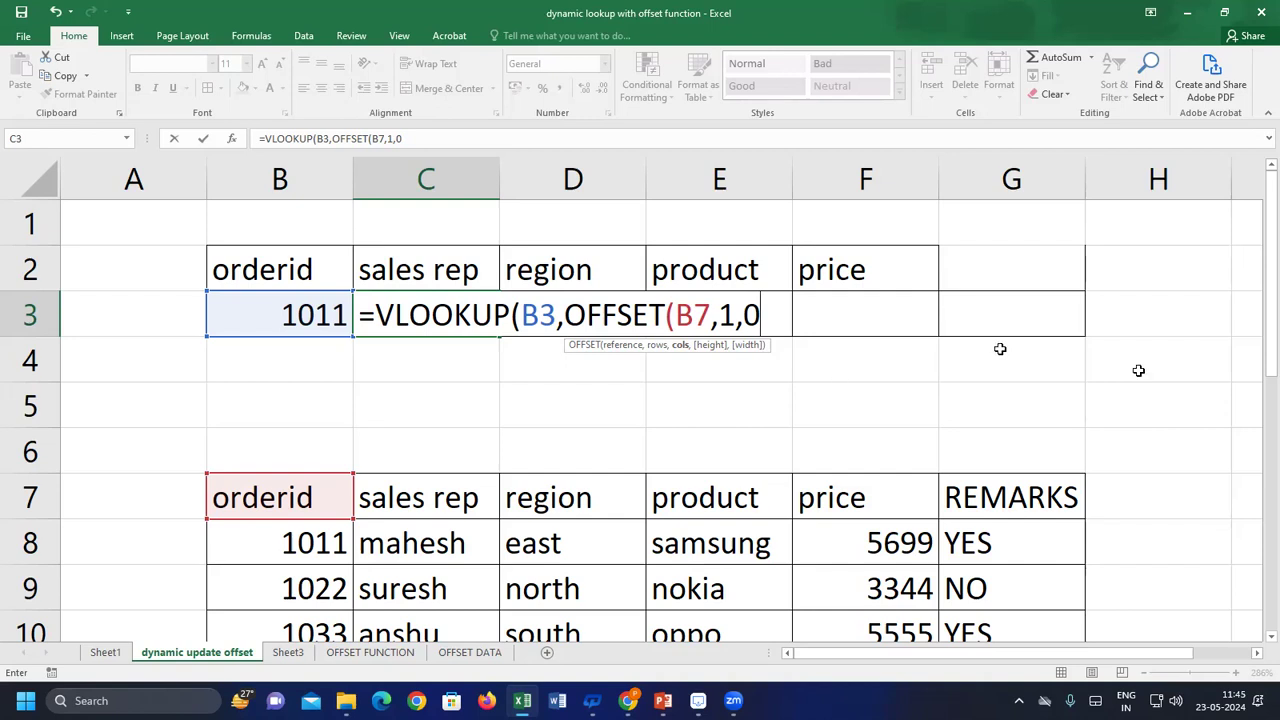
{"action": "scroll", "coordinate": [1249, 274], "scroll_direction": "down", "scroll_amount": 2}
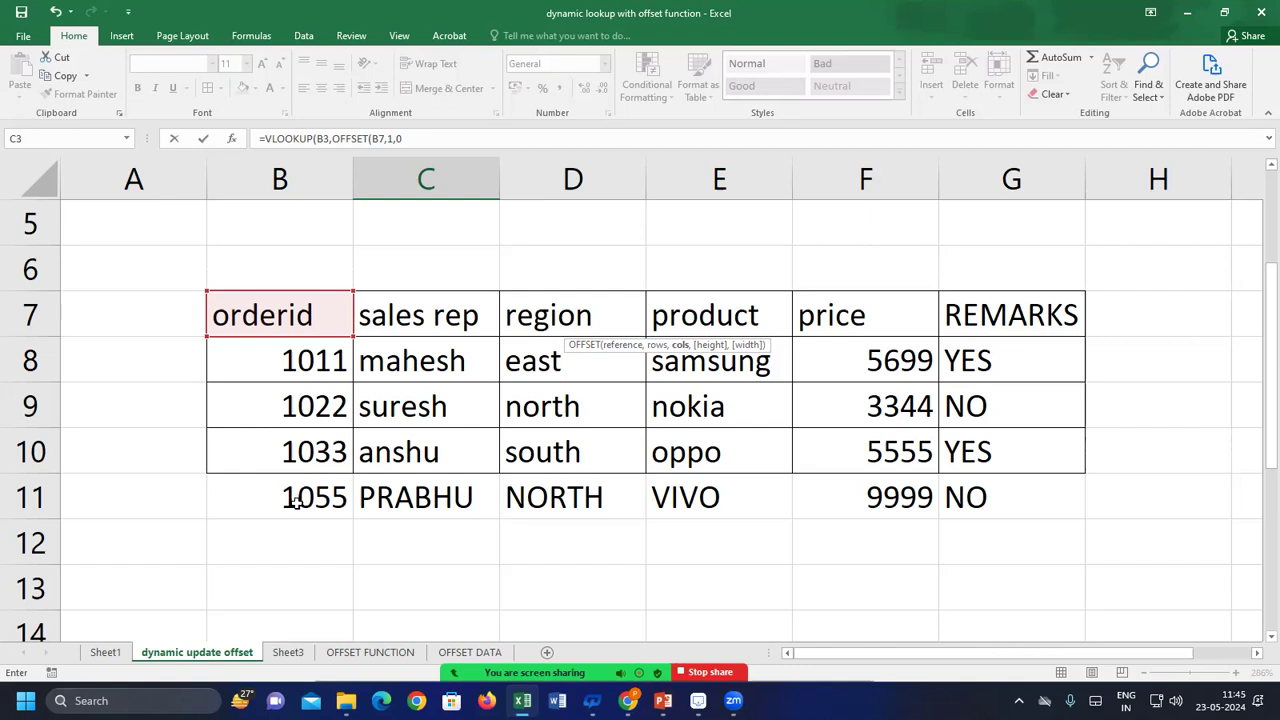
{"action": "left_click_drag", "start_coordinate": [1268, 420], "coordinate": [1258, 336]}
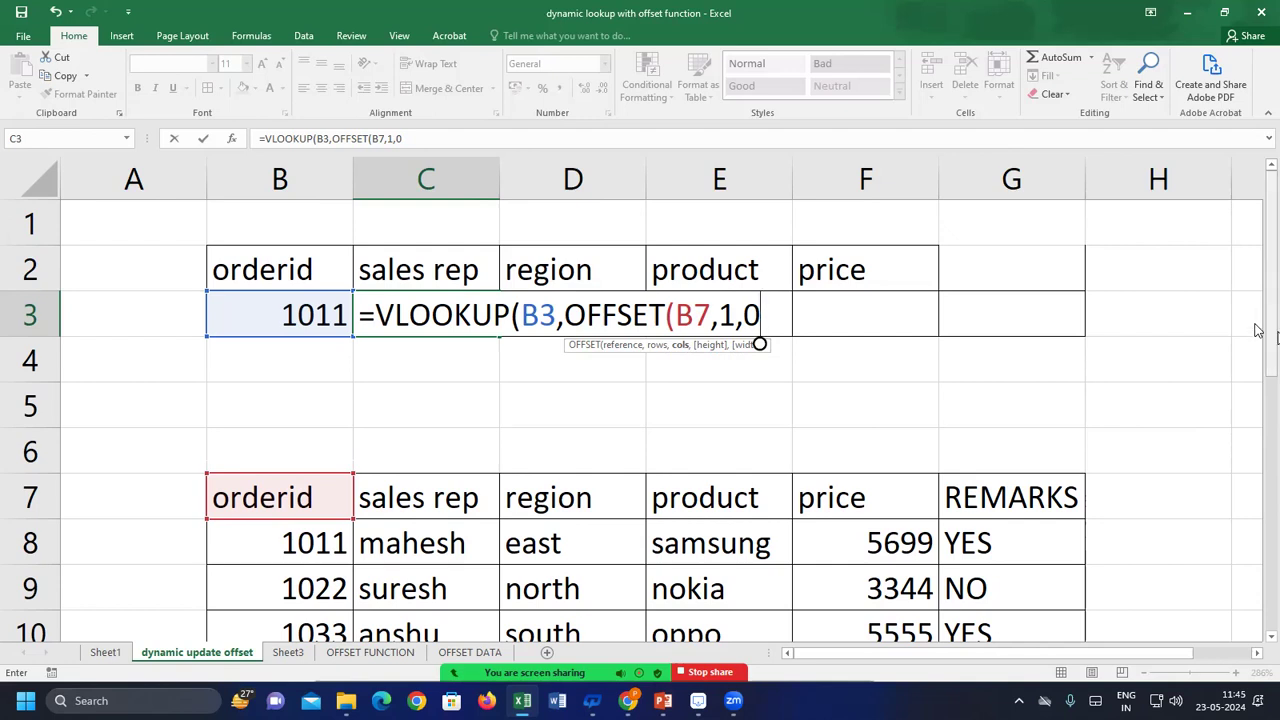
{"action": "type", "text": ","}
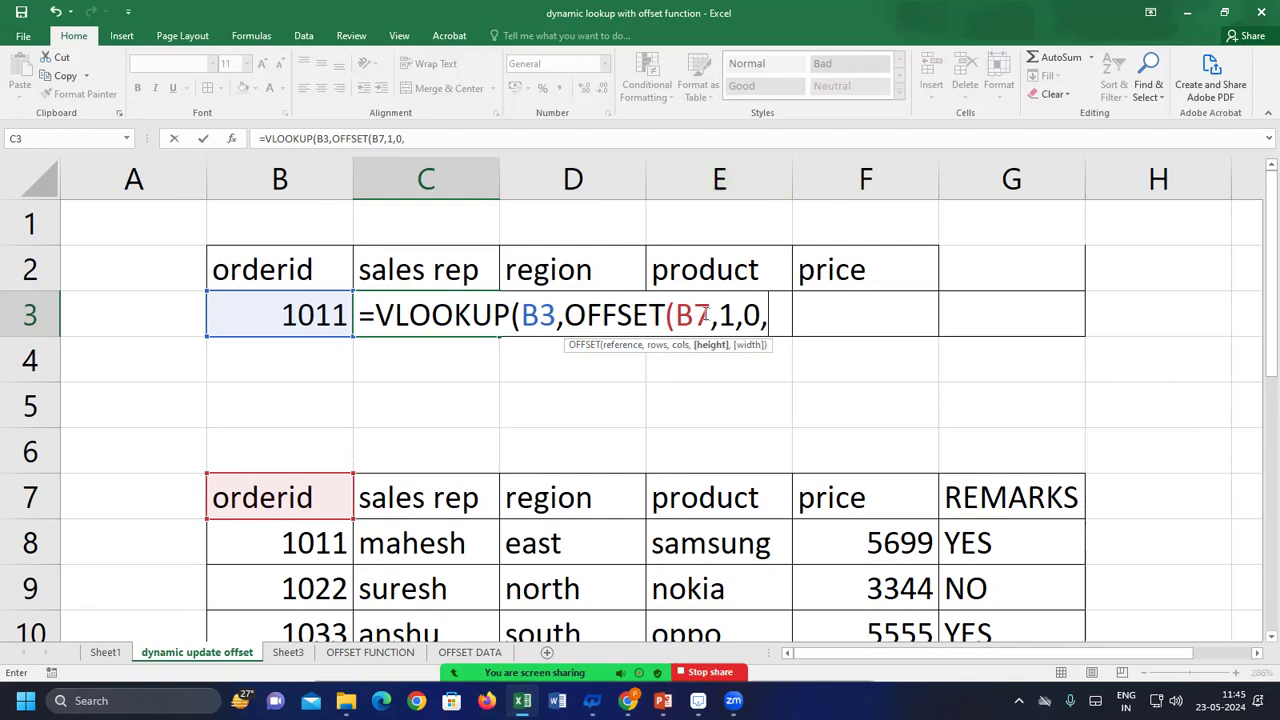
{"action": "left_click", "coordinate": [278, 172]}
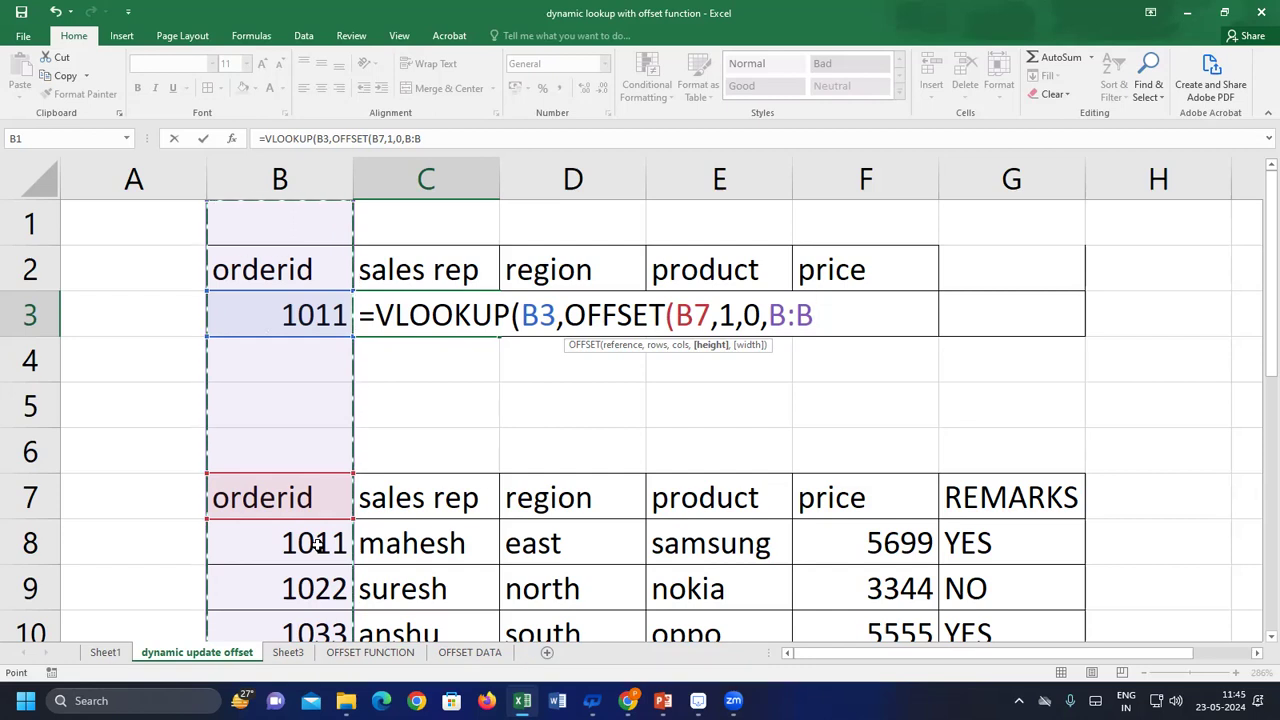
{"action": "key", "text": "BackSpace"}
{"action": "key", "text": "BackSpace"}
{"action": "key", "text": "BackSpace"}
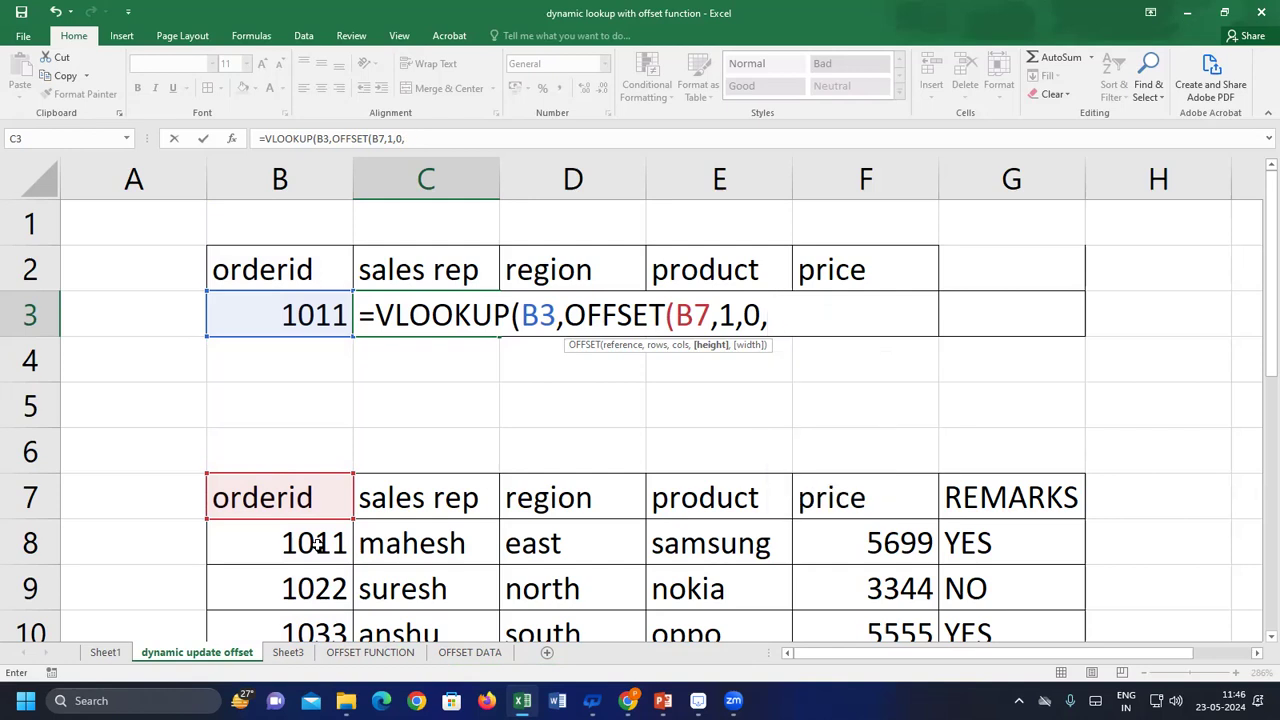
Enter COUNTA(B:B)-3 as the OFFSET height in the C3 formula
{"action": "type", "text": "COU"}
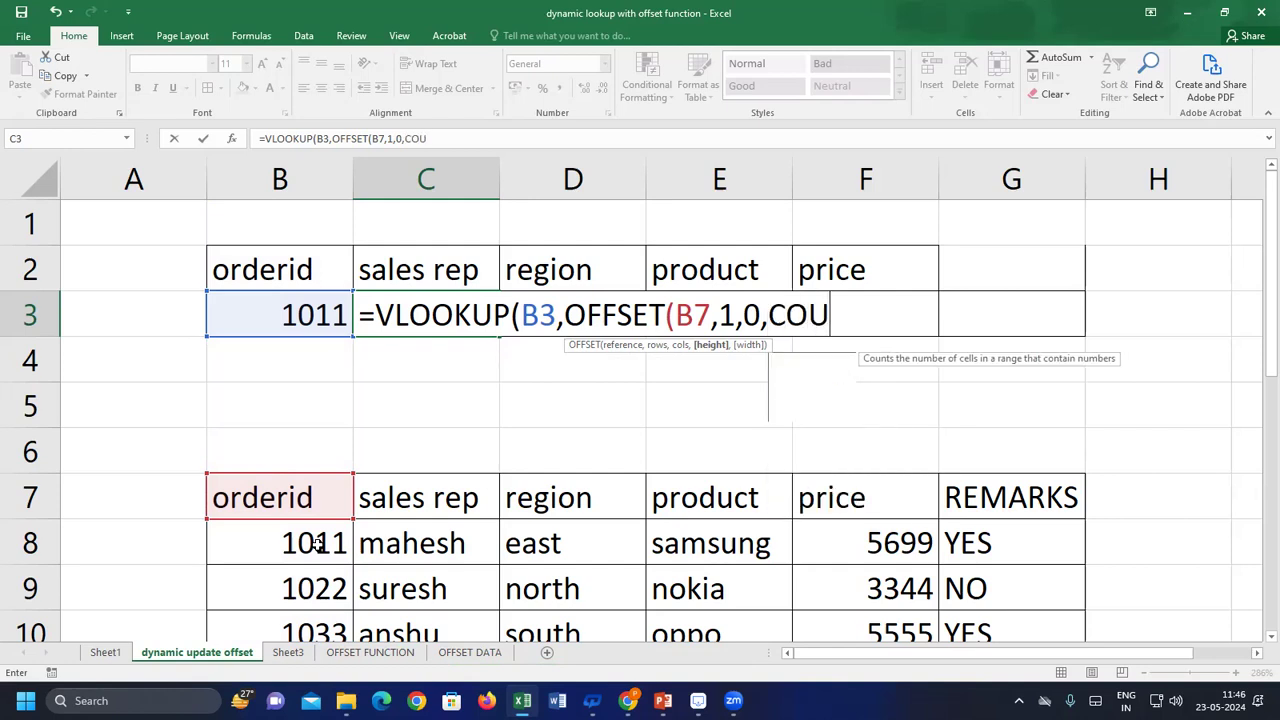
{"action": "type", "text": "NTA("}
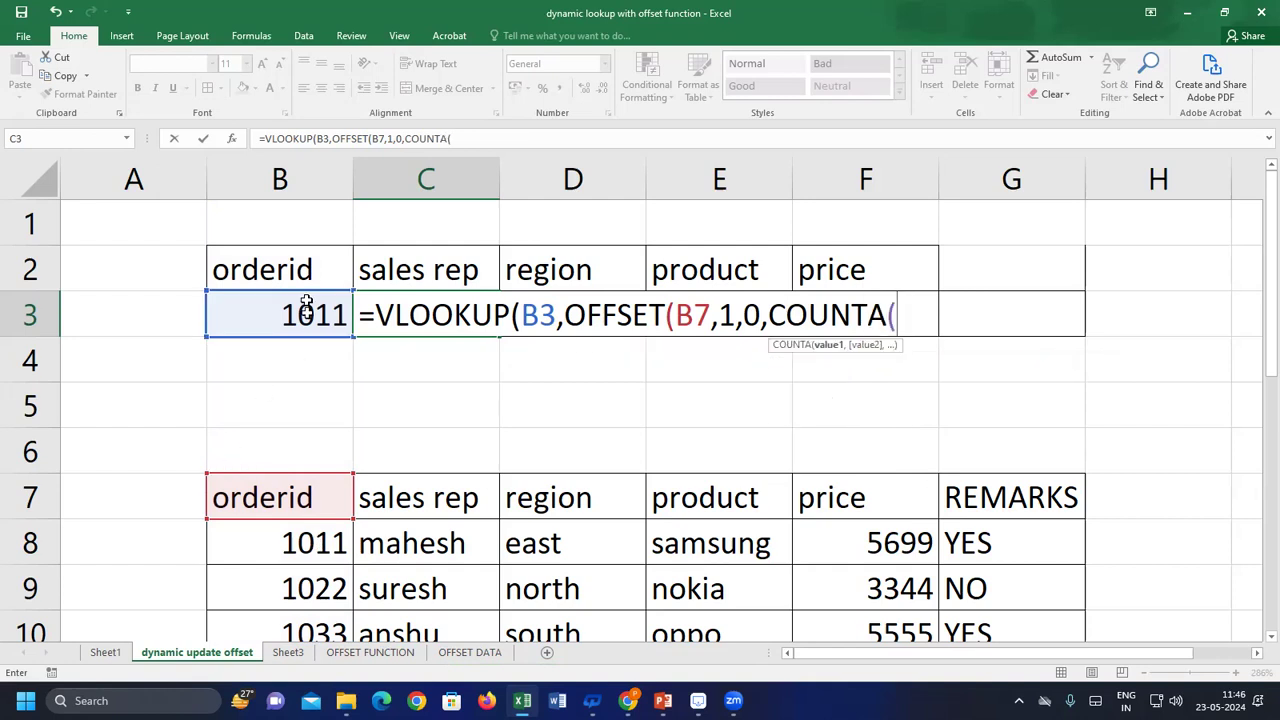
{"action": "left_click", "coordinate": [284, 178]}
{"action": "type", "text": ")"}
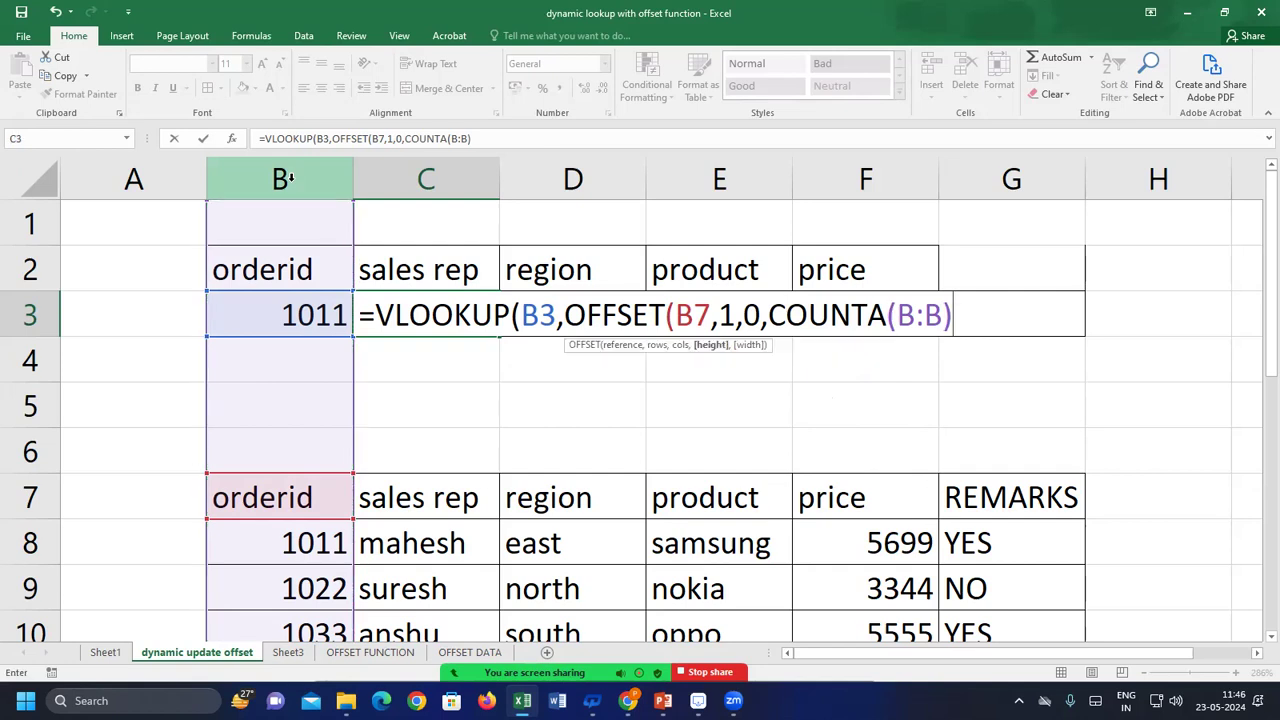
{"action": "type", "text": "-3"}
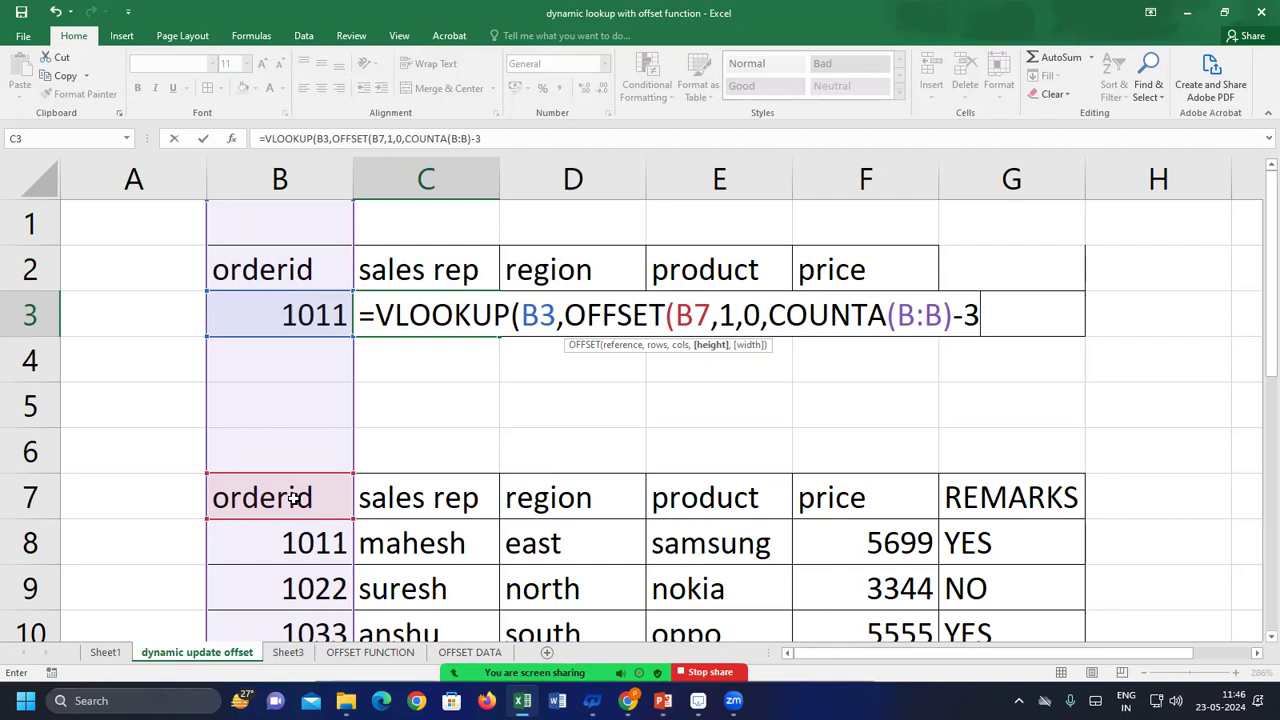
{"action": "type", "text": ","}
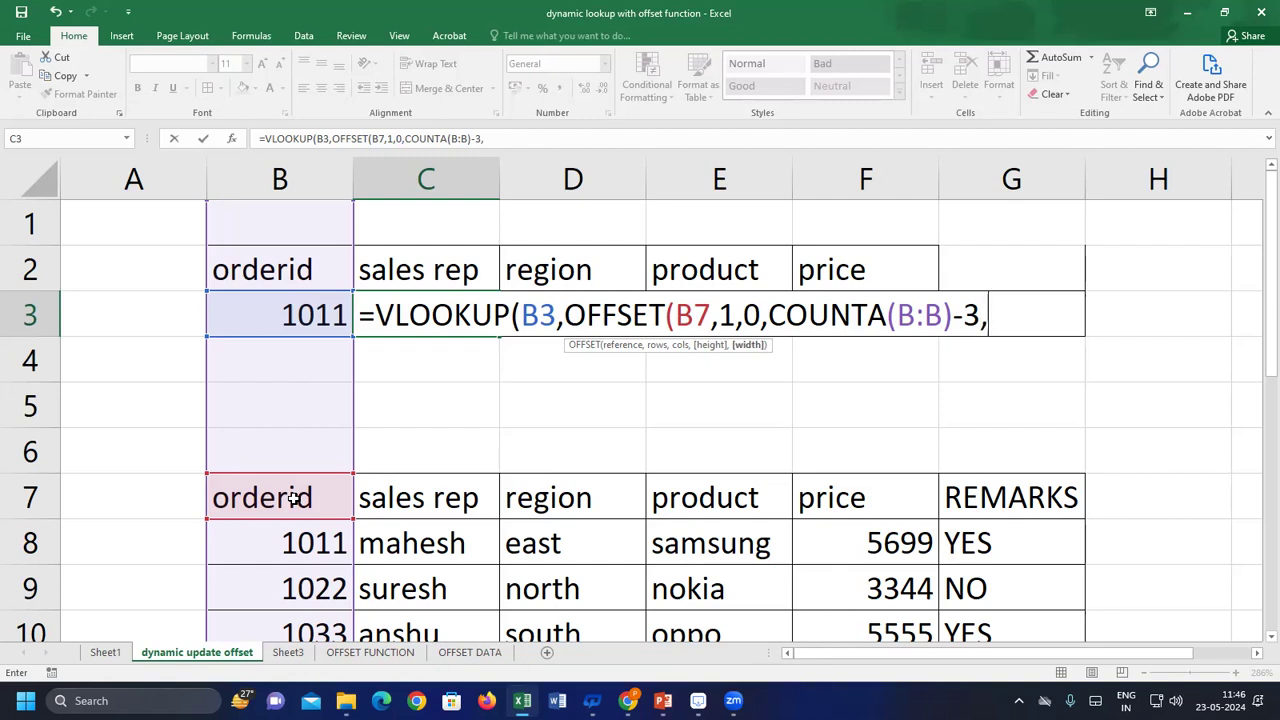
{"action": "type", "text": "COLUMN"}
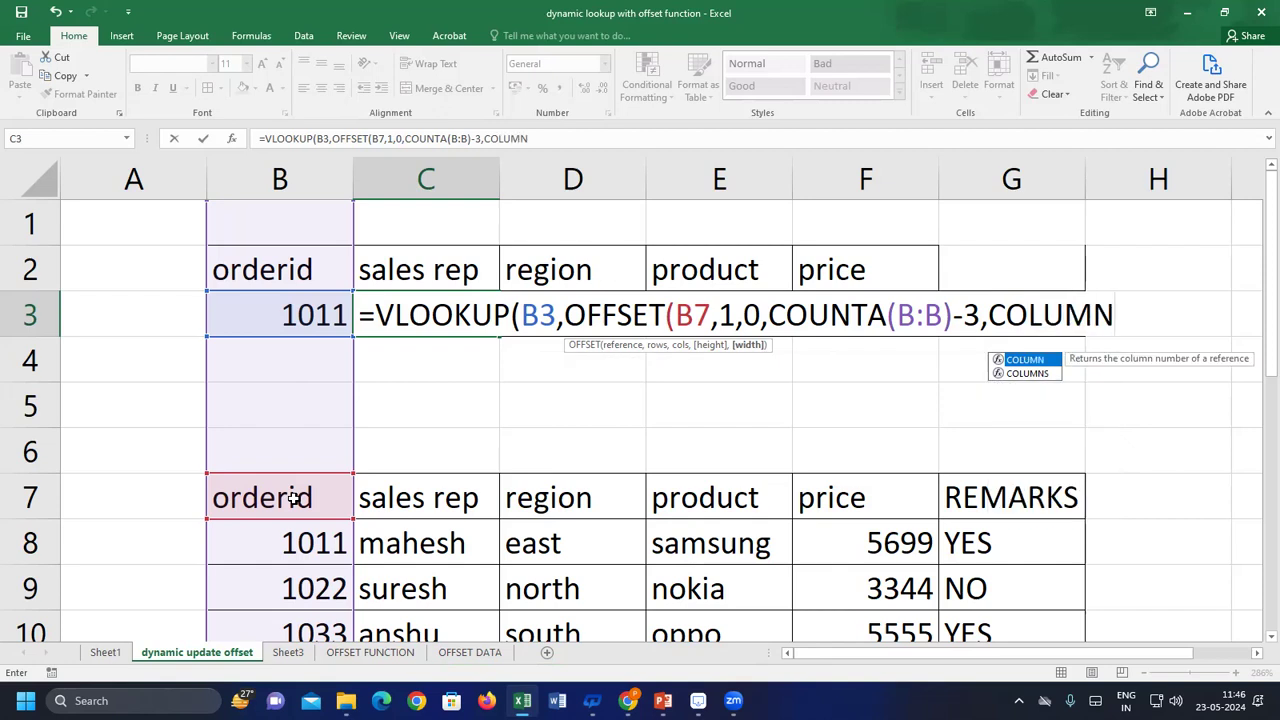
{"action": "key", "text": "BackSpace"}
{"action": "key", "text": "BackSpace"}
{"action": "key", "text": "BackSpace"}
{"action": "key", "text": "BackSpace"}
{"action": "key", "text": "BackSpace"}
{"action": "key", "text": "BackSpace"}
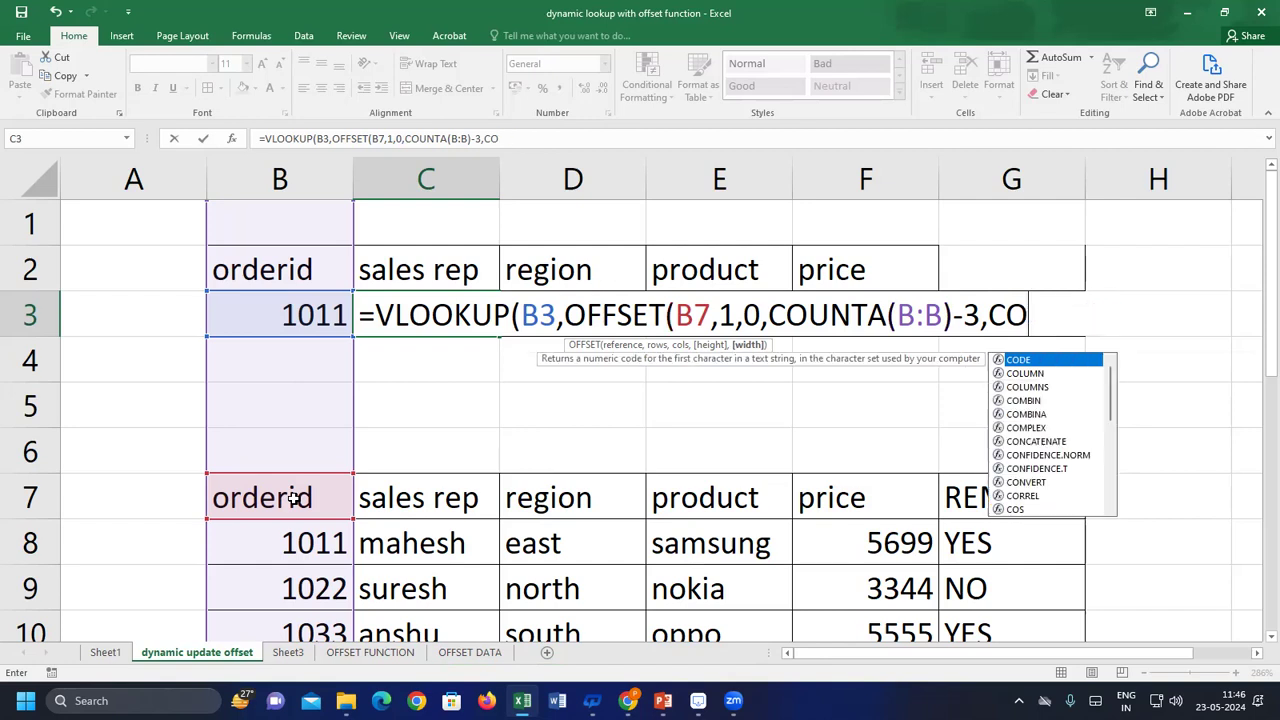
Enter COUNTA(7:7) as the OFFSET width to count the header row's columns
{"action": "type", "text": "COUN"}
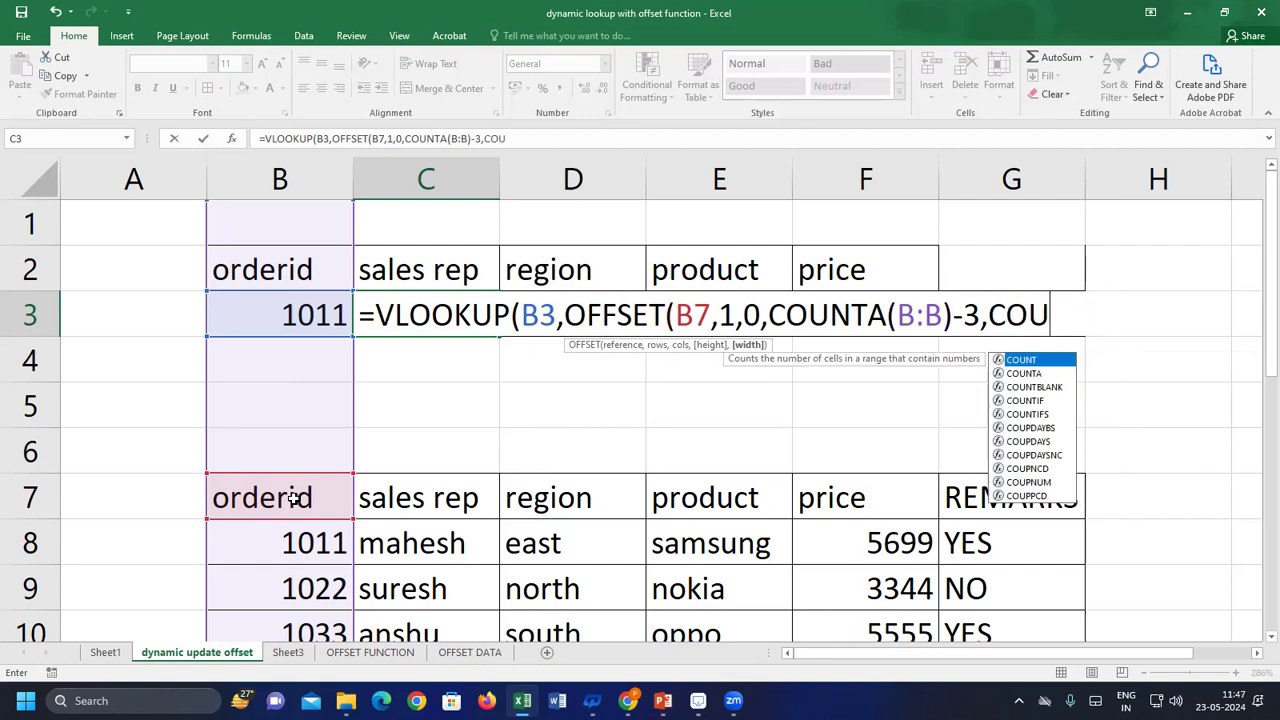
{"action": "type", "text": "TA("}
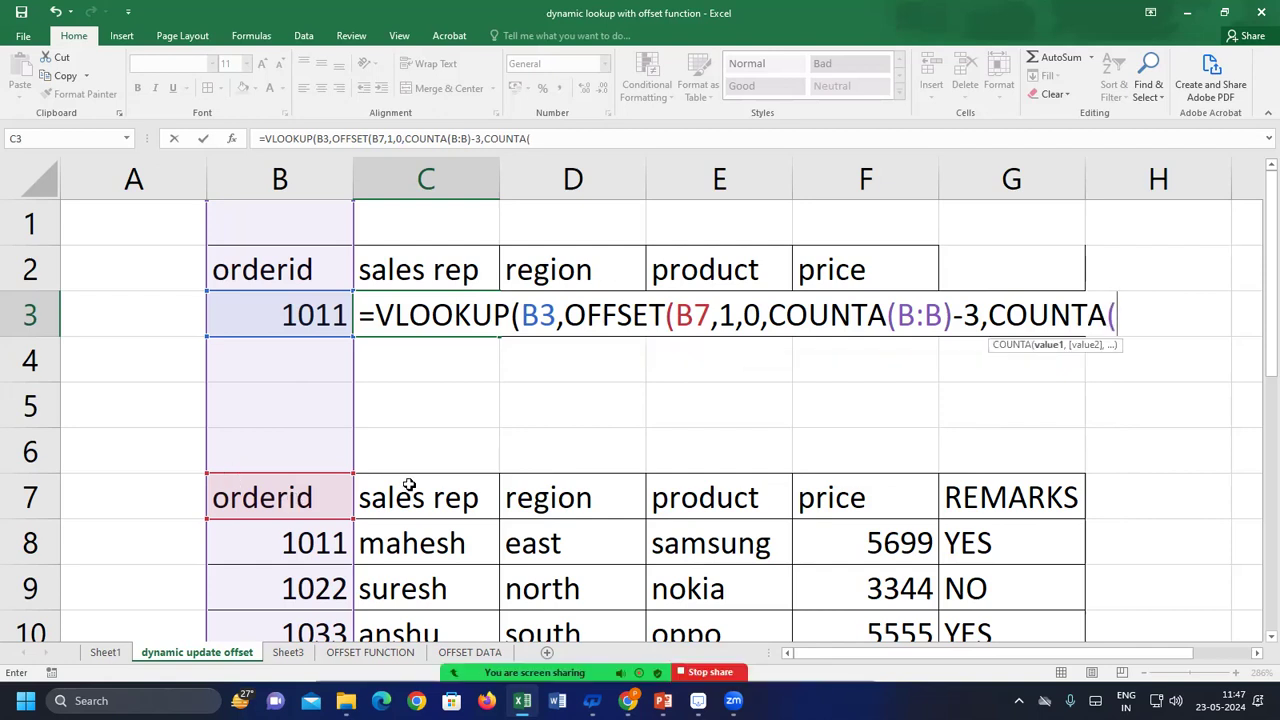
{"action": "left_click", "coordinate": [18, 500]}
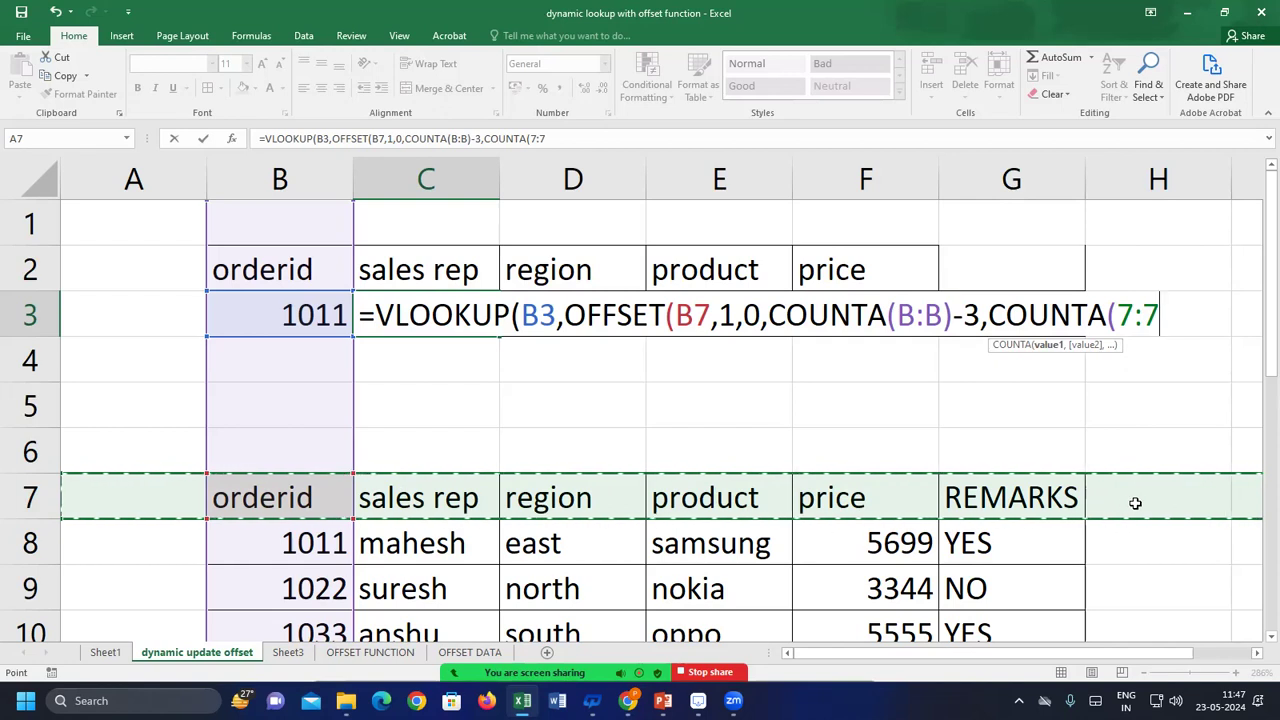
{"action": "type", "text": "),"}
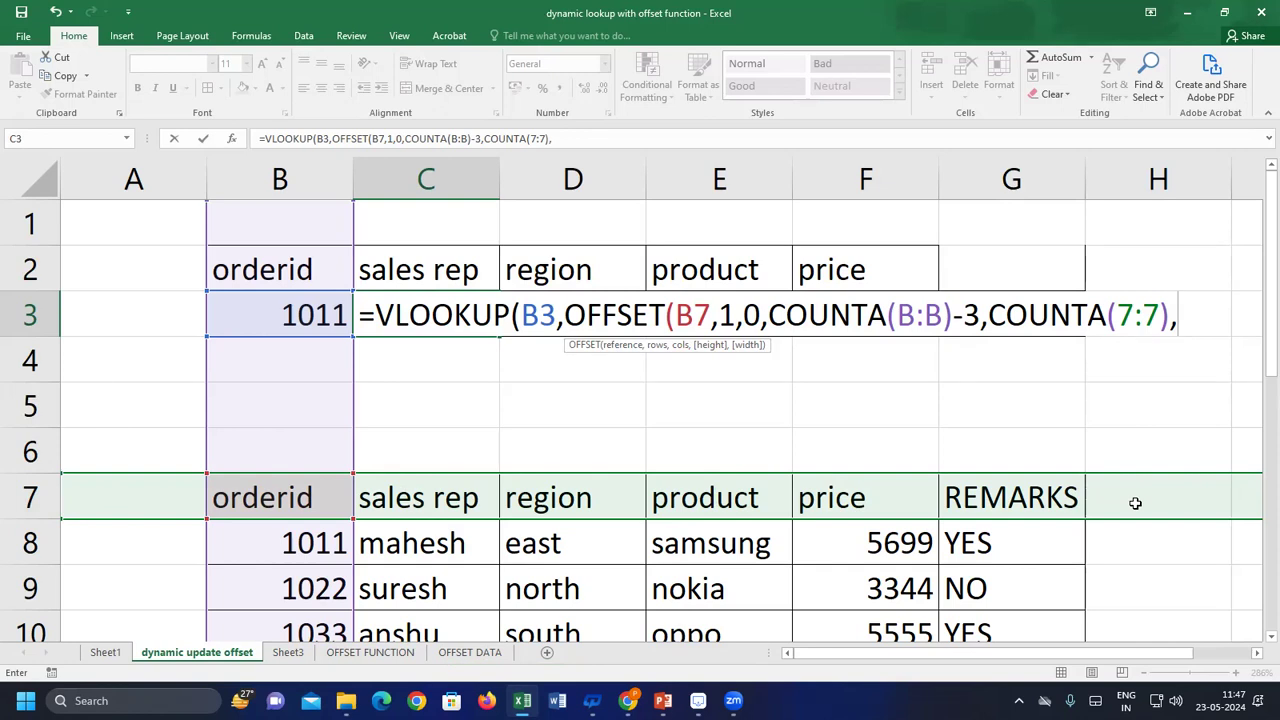
Add COLUMNS(B4:C4) as the column index of the VLOOKUP in C3
{"action": "type", "text": "CO"}
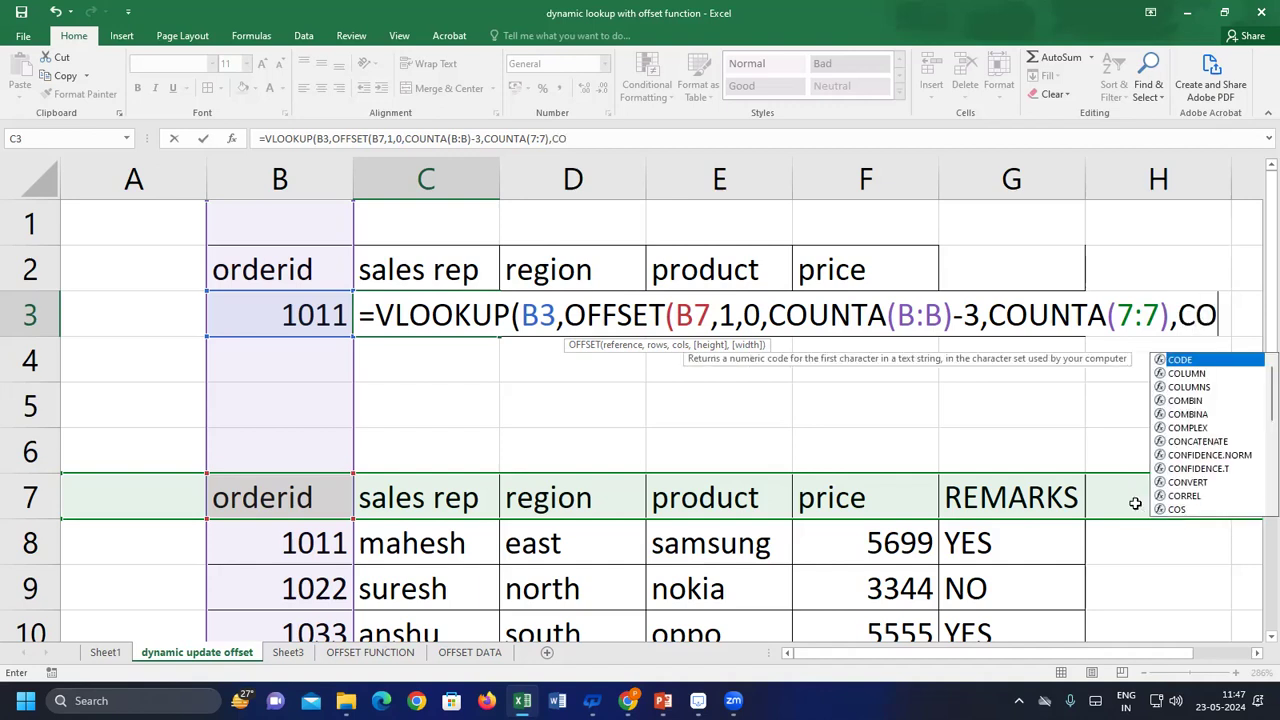
{"action": "type", "text": "LUMNS("}
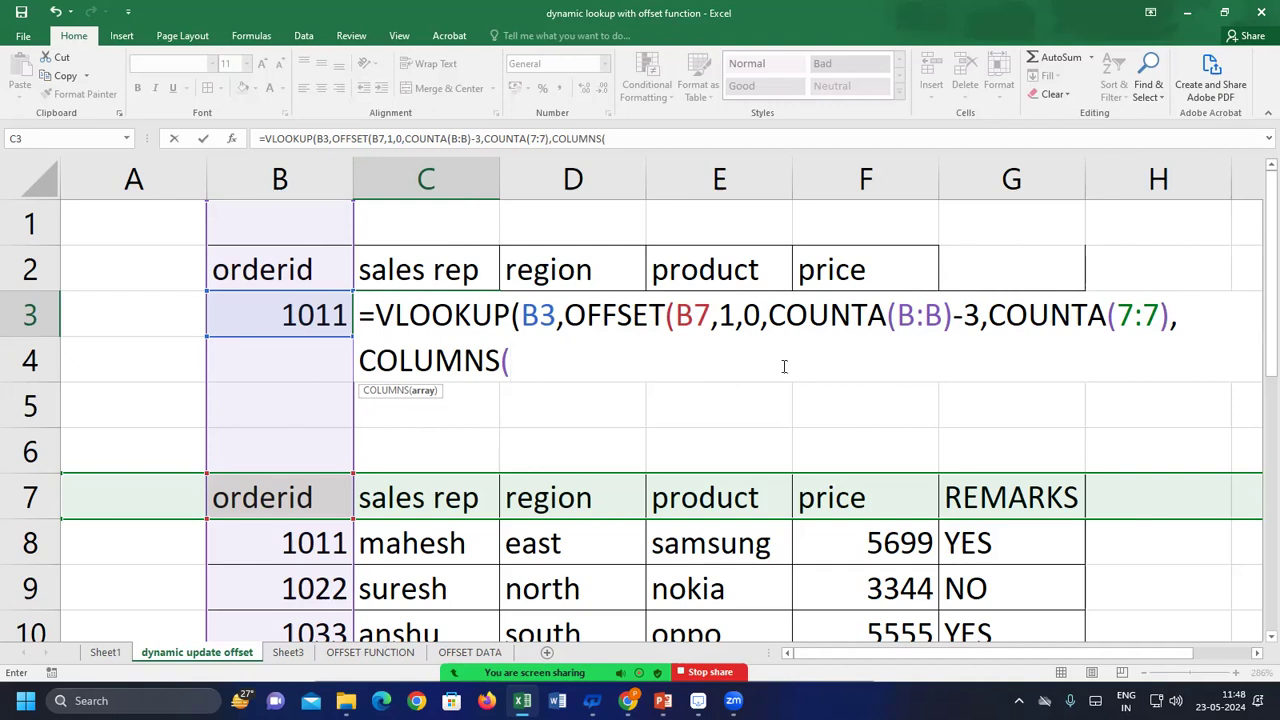
{"action": "type", "text": "B4"}
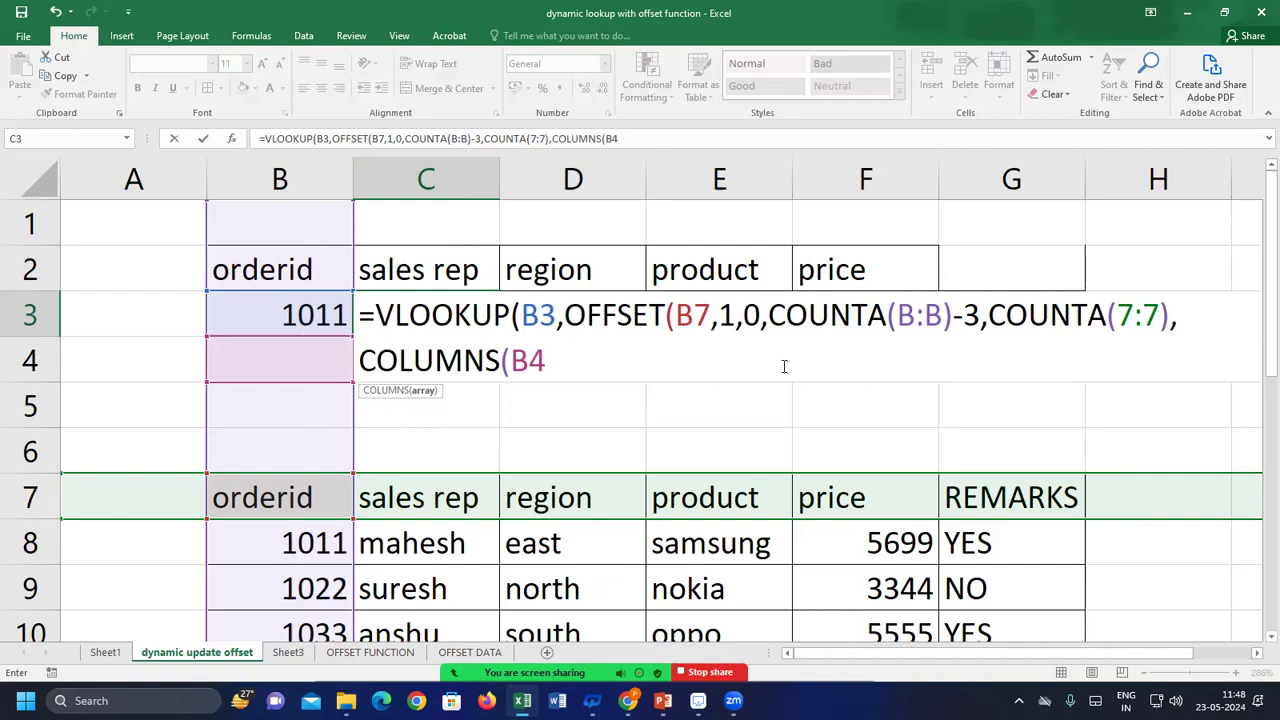
{"action": "type", "text": ":C4"}
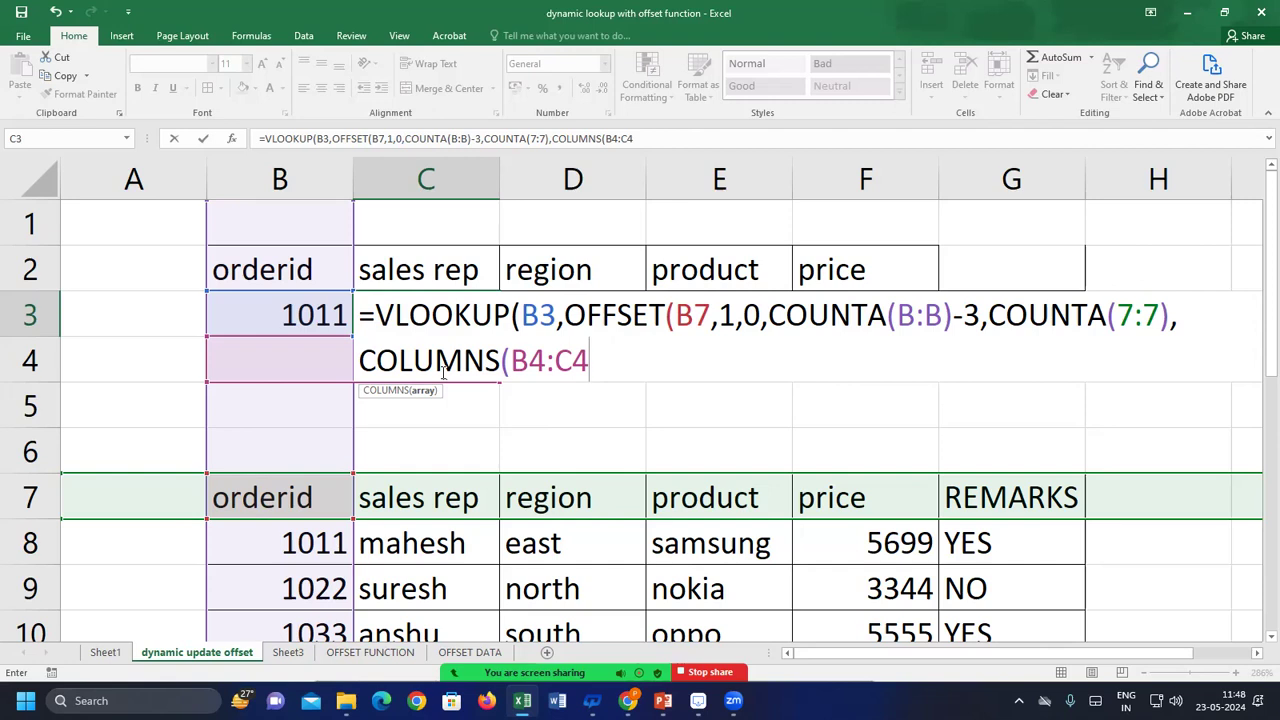
{"action": "type", "text": ","}
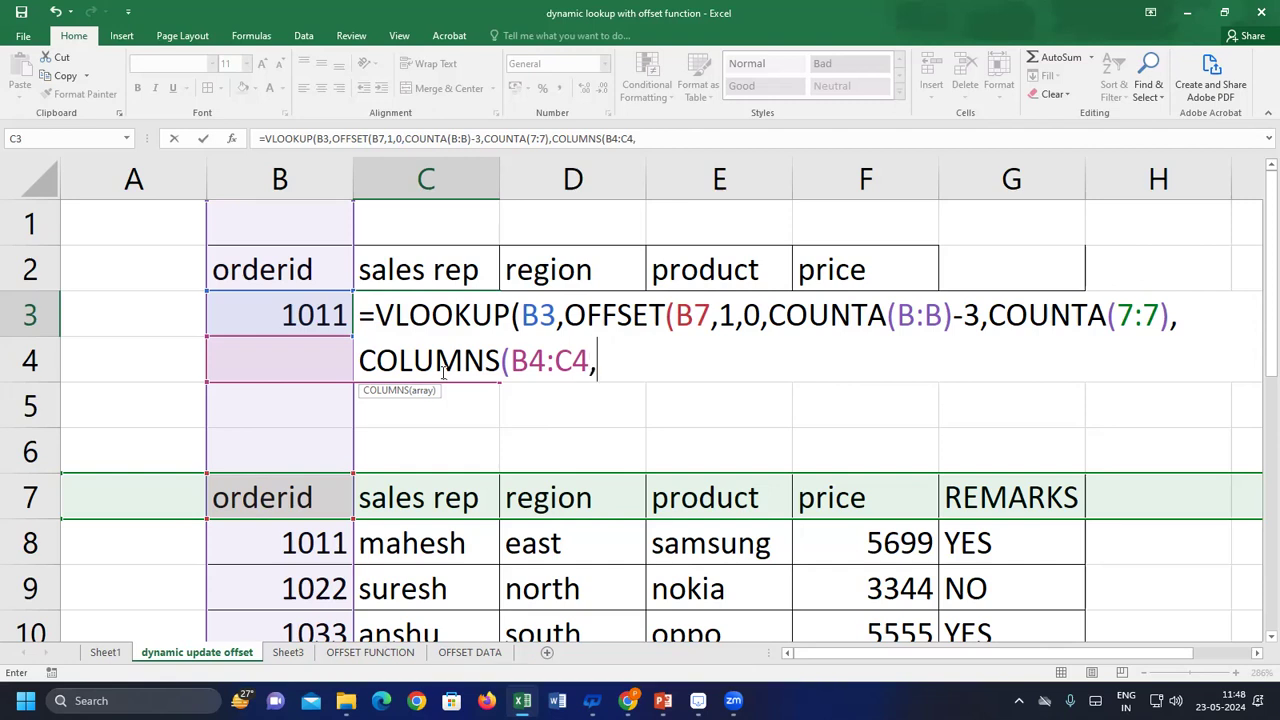
{"action": "key", "text": "BackSpace"}
{"action": "type", "text": ")"}
Make the COLUMNS range absolute as $B$4:$C$4 and end the VLOOKUP with 0 for an exact match
{"action": "left_click", "coordinate": [525, 358]}
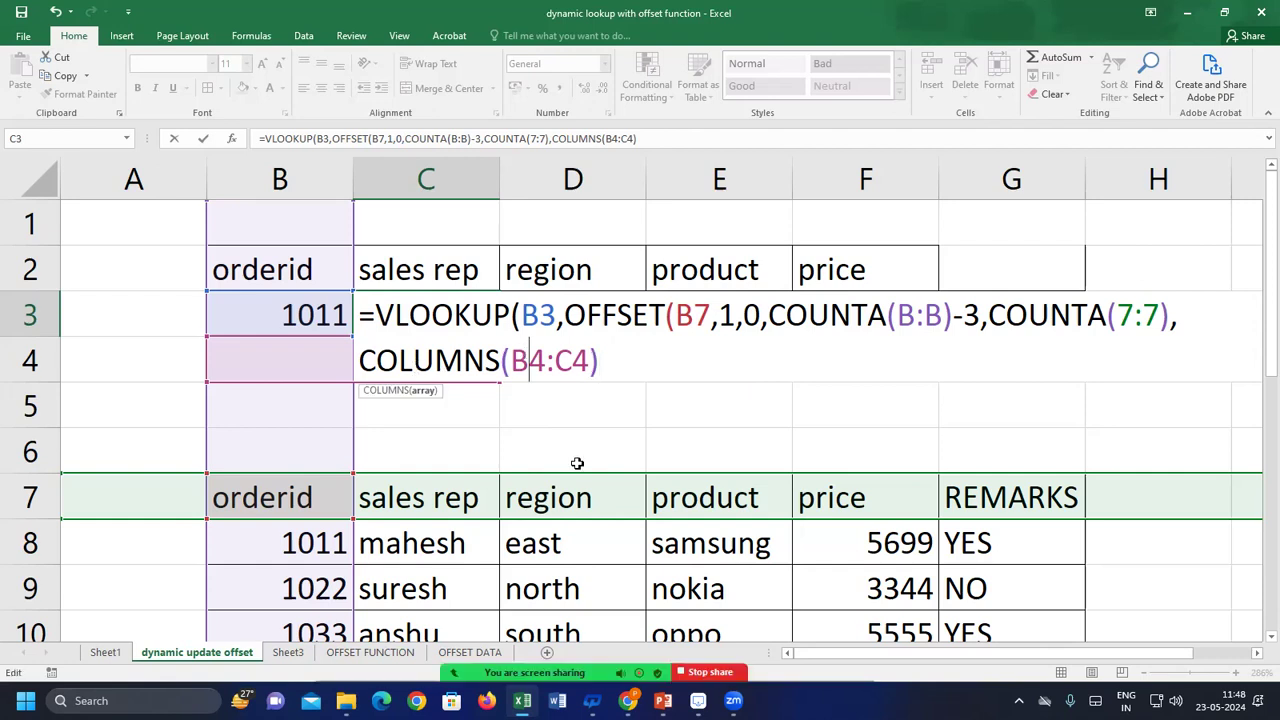
{"action": "key", "text": "F4"}
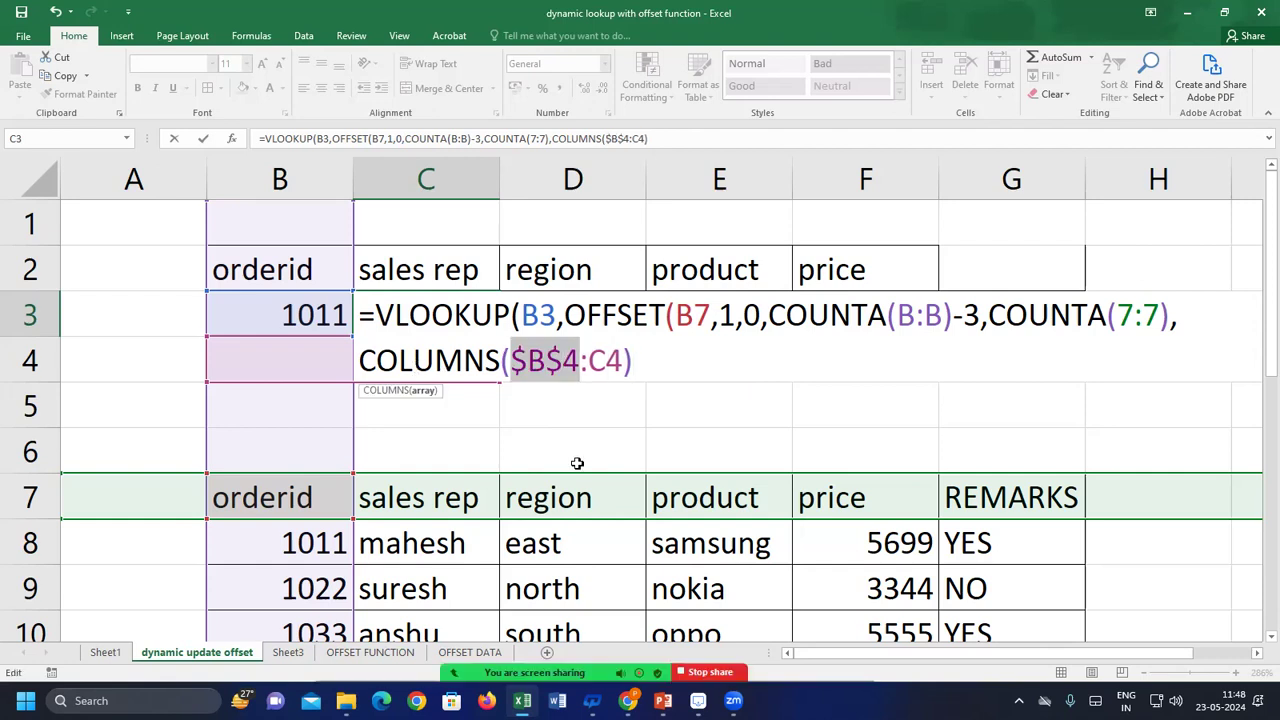
{"action": "key", "text": "Right"}
{"action": "key", "text": "Right"}
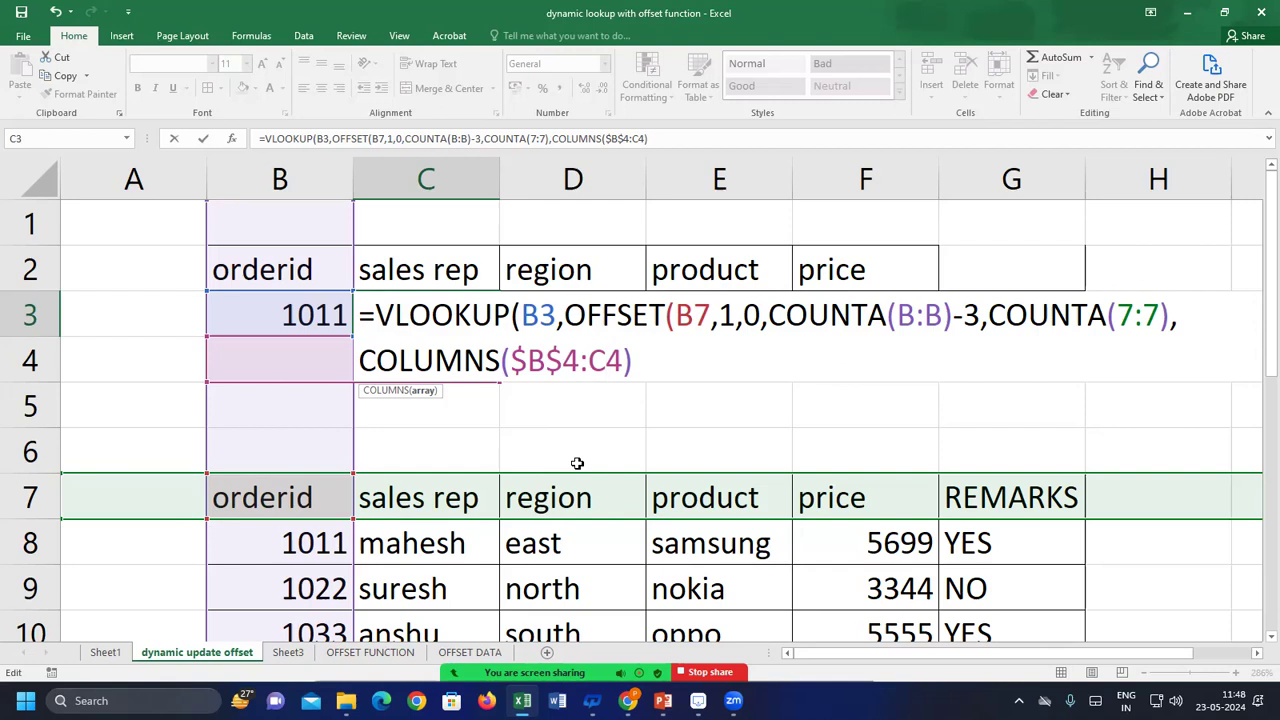
{"action": "key", "text": "F4"}
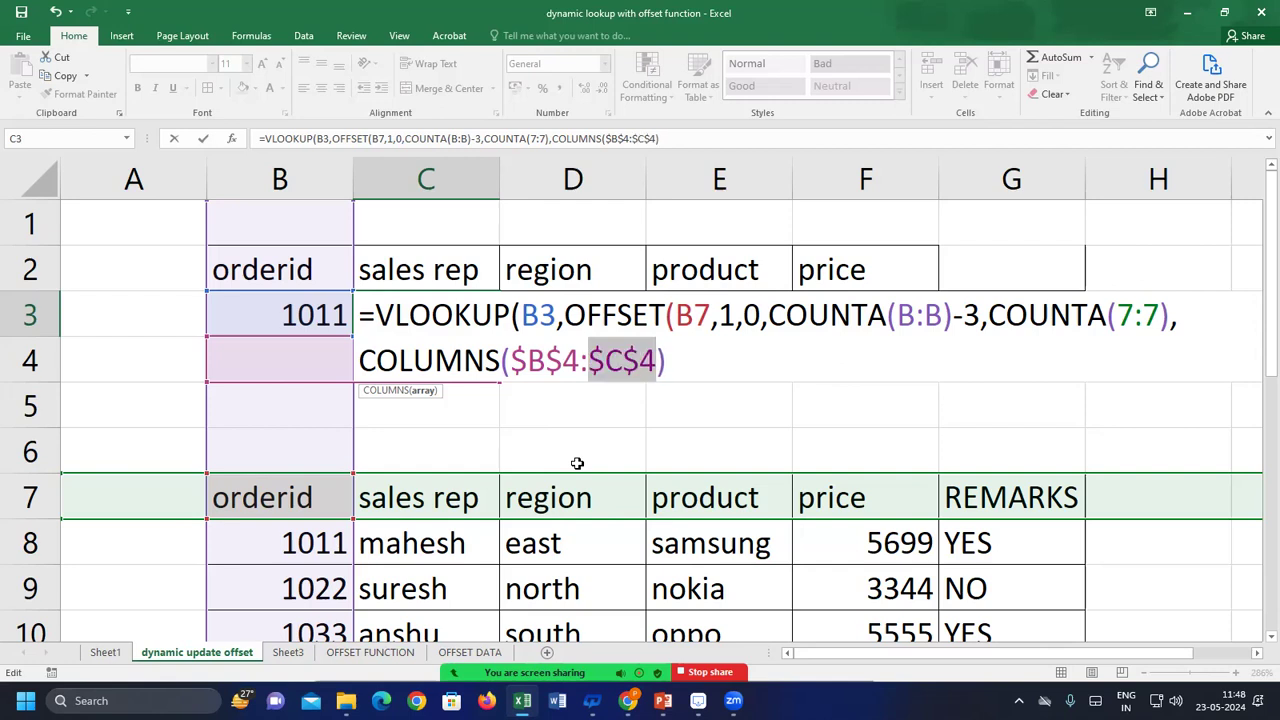
{"action": "key", "text": "Right"}
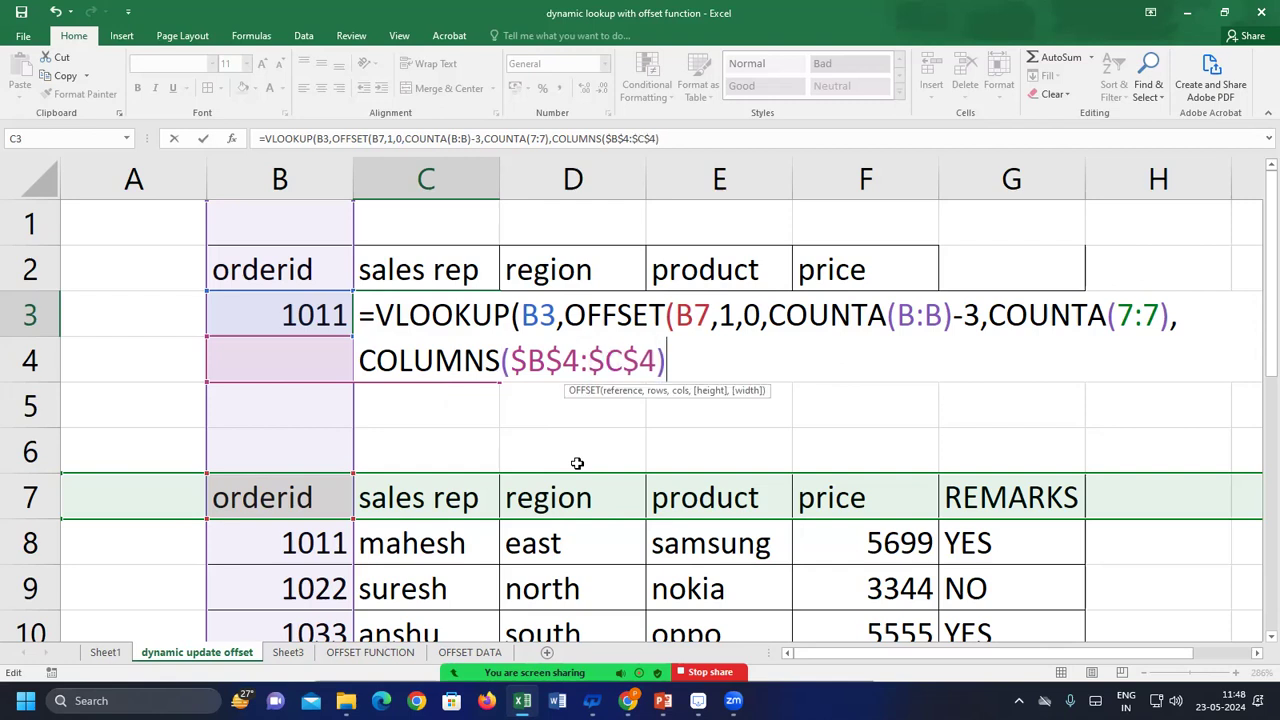
{"action": "type", "text": ",0)"}
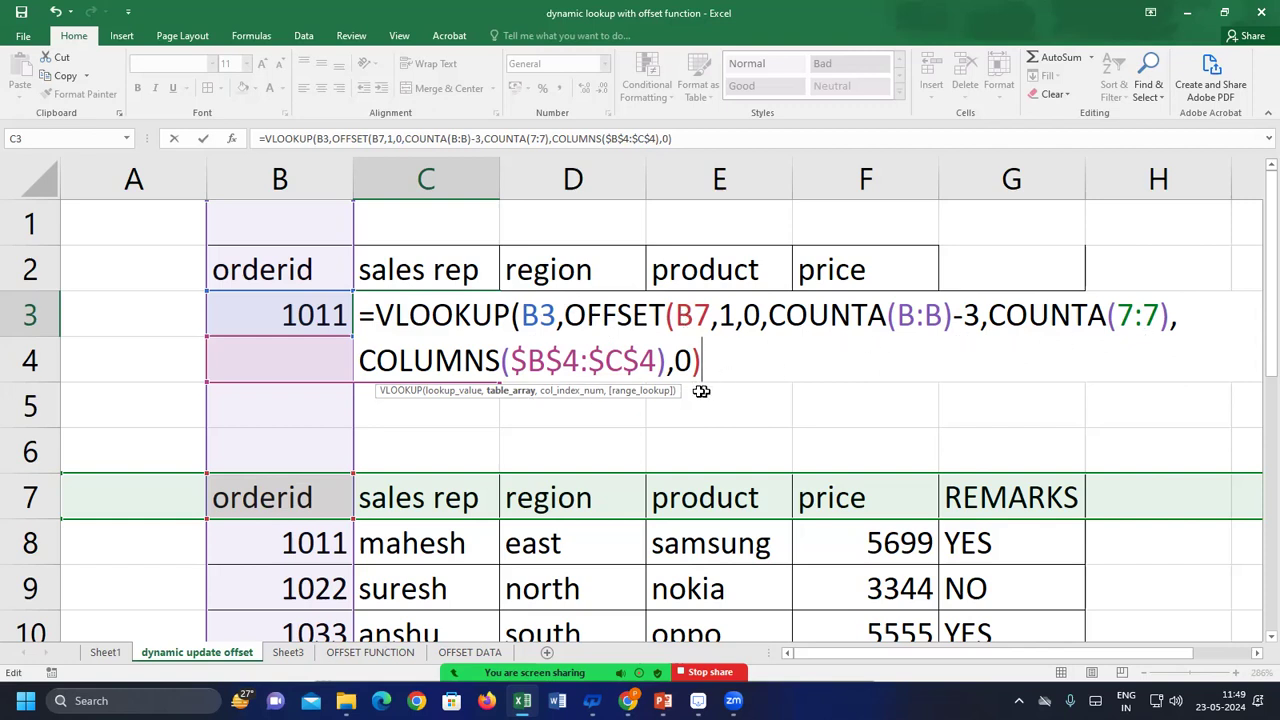
Try adding a closing parenthesis directly after COUNTA(B:B)-3 in the C3 formula
{"action": "left_click", "coordinate": [953, 318]}
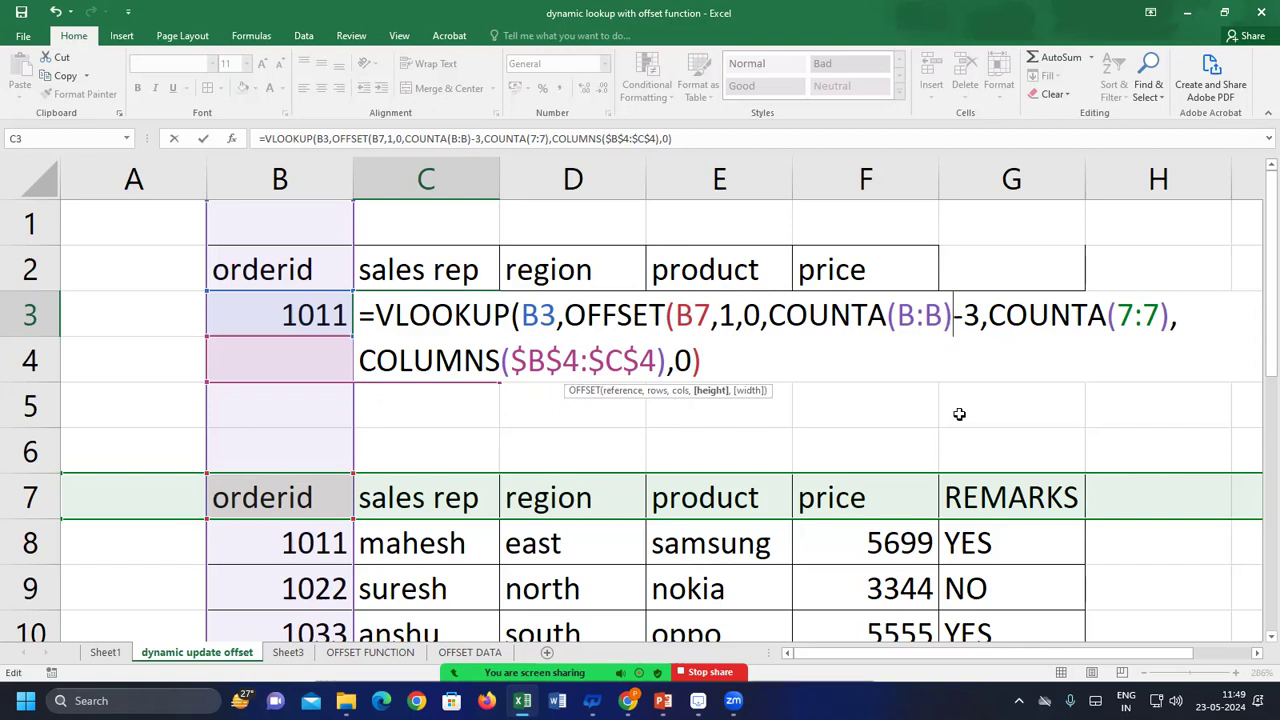
{"action": "key", "text": "Right"}
{"action": "key", "text": "Right"}
{"action": "type", "text": ")"}
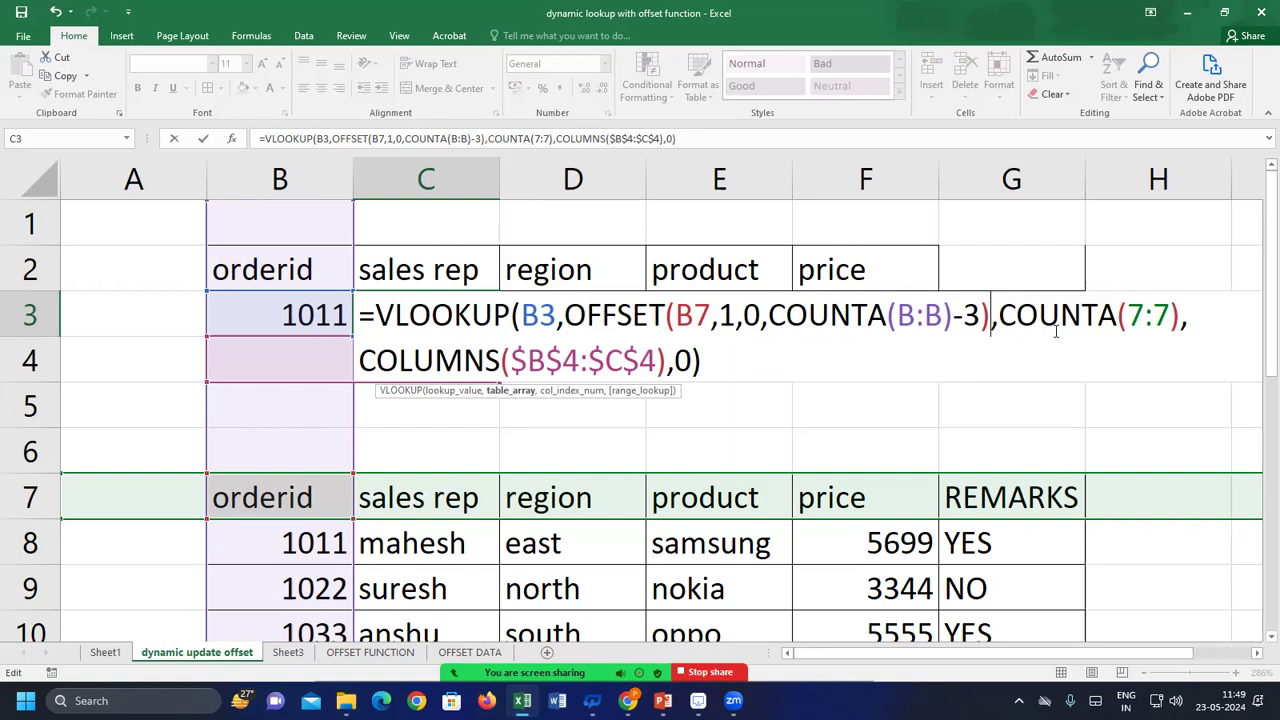
Close the OFFSET function after COUNTA(7:7), remove the extra parenthesis after COUNTA(B:B)-3, and commit the formula in C3
{"action": "left_click", "coordinate": [1182, 315]}
{"action": "type", "text": ")"}
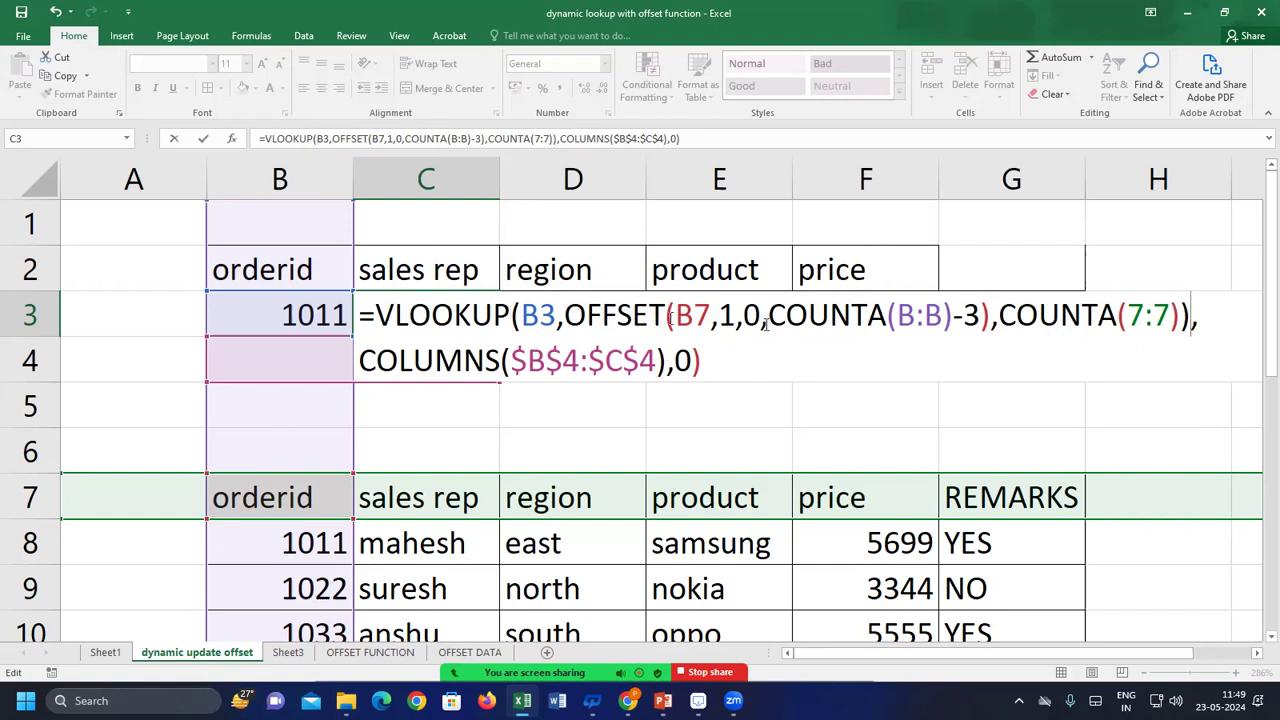
{"action": "left_click", "coordinate": [989, 322]}
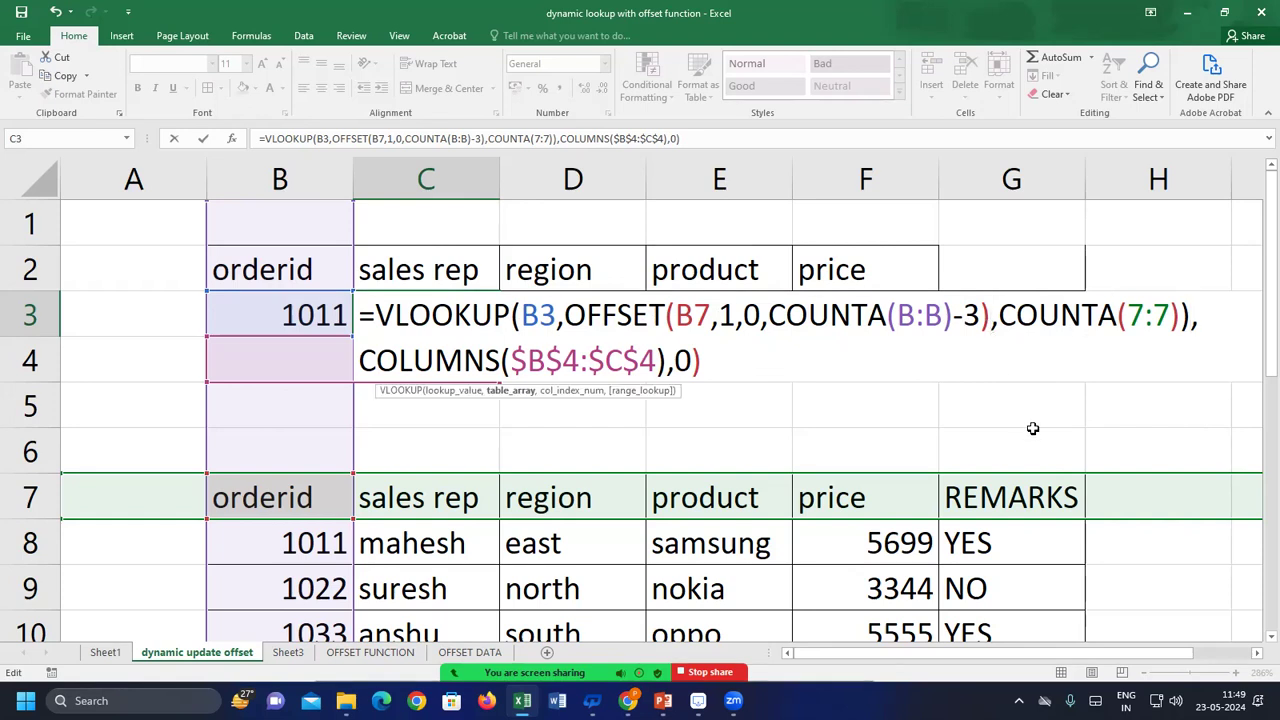
{"action": "key", "text": "BackSpace"}
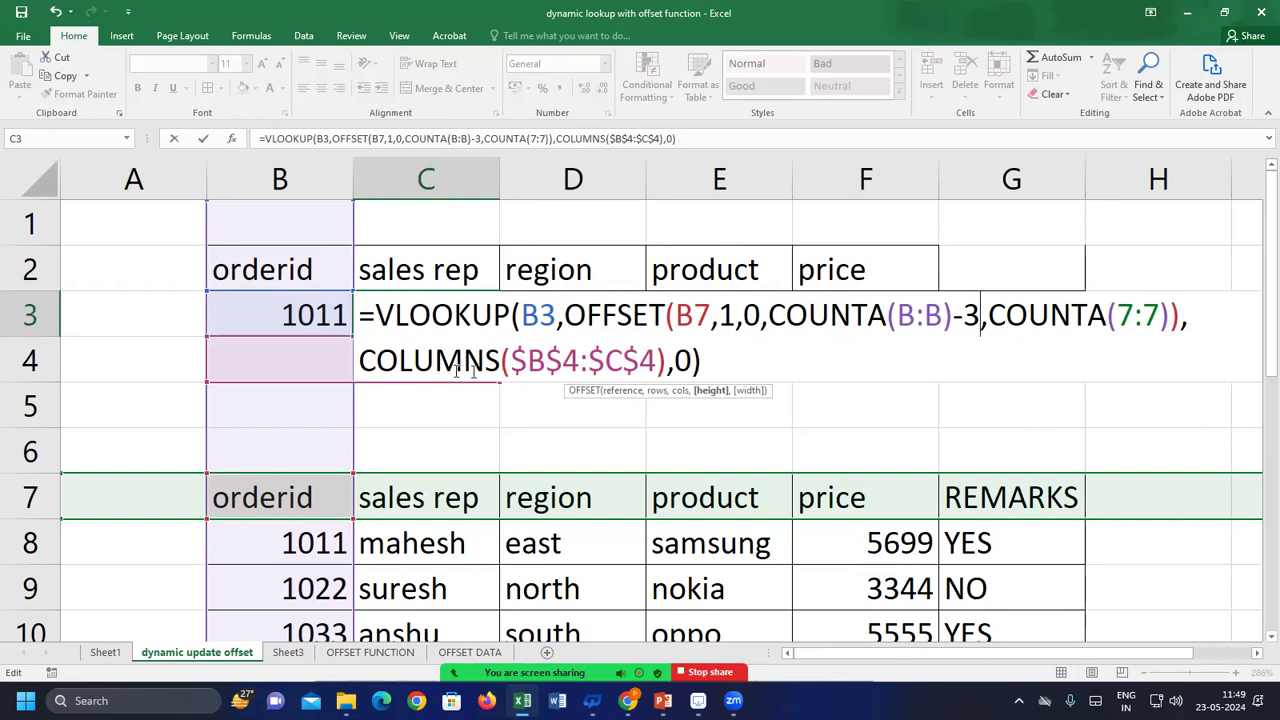
{"action": "left_click", "coordinate": [716, 363]}
{"action": "key", "text": "Return"}
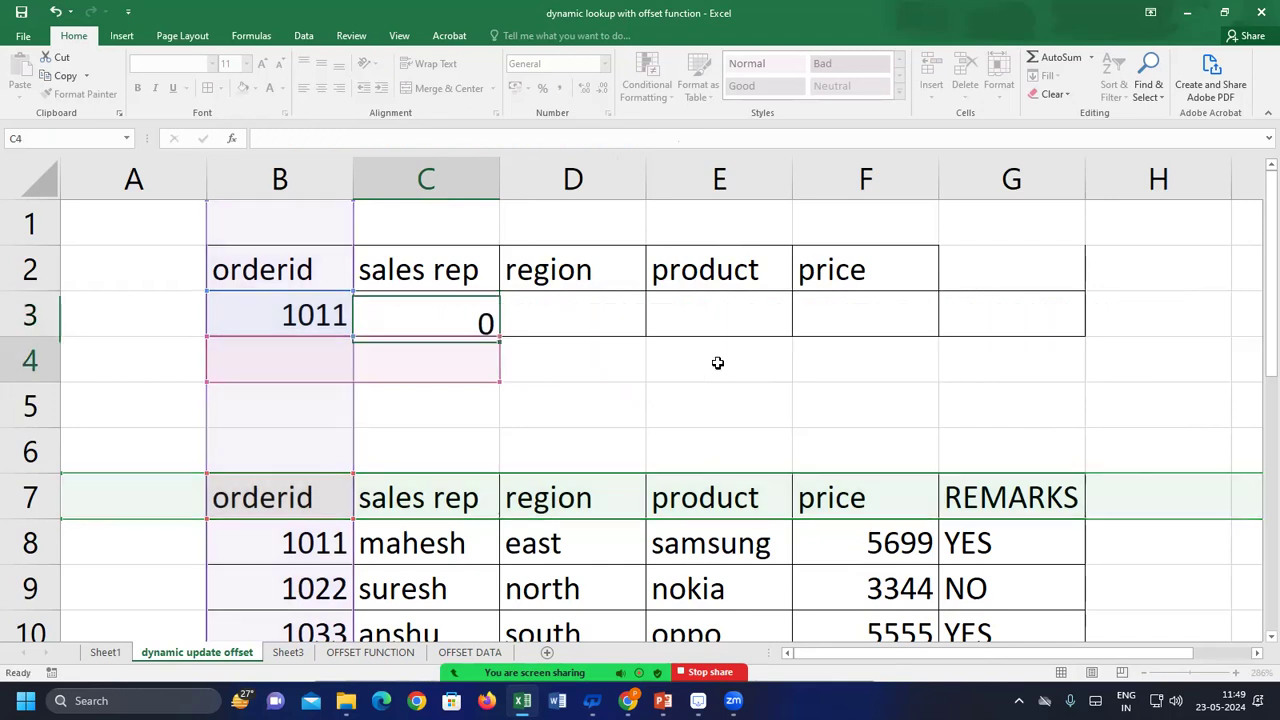
Fill the lookup formula from C3 across to F3
{"action": "left_click", "coordinate": [425, 316]}
{"action": "left_click_drag", "start_coordinate": [498, 338], "coordinate": [934, 343]}
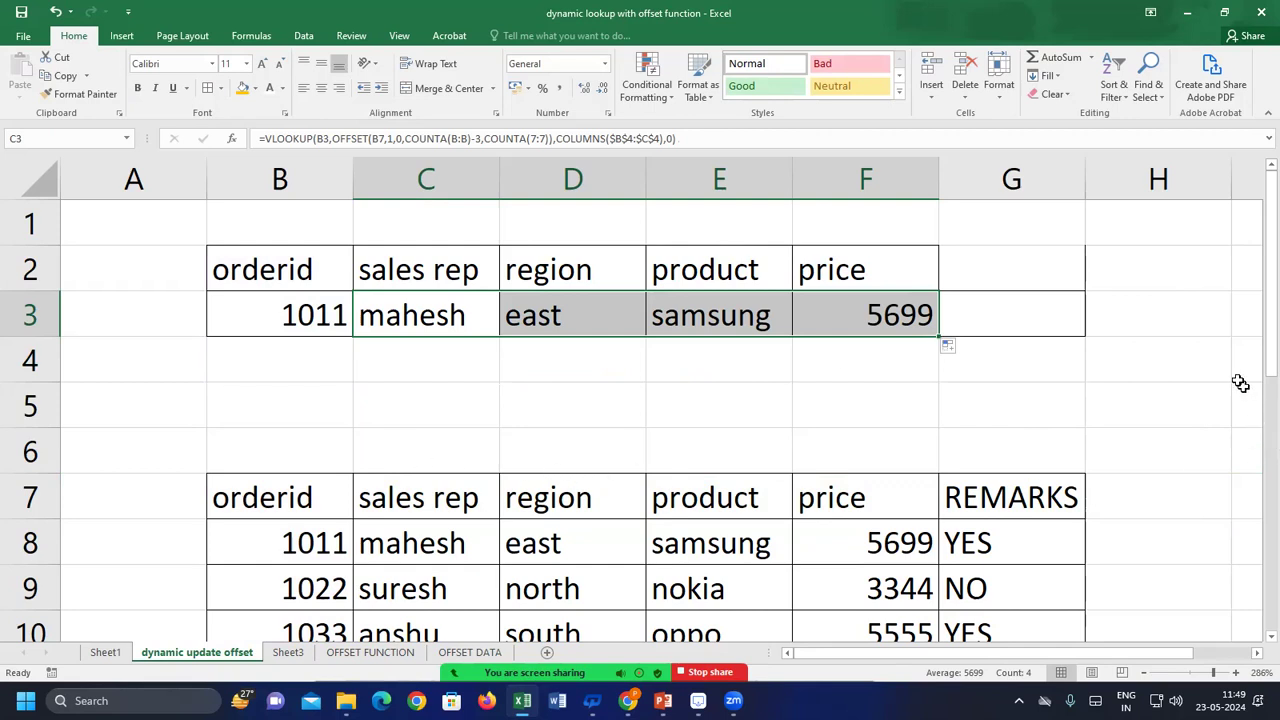
Add the header REMARKS in G2 and extend the lookup formula from F3 into G3
{"action": "left_click", "coordinate": [1014, 277]}
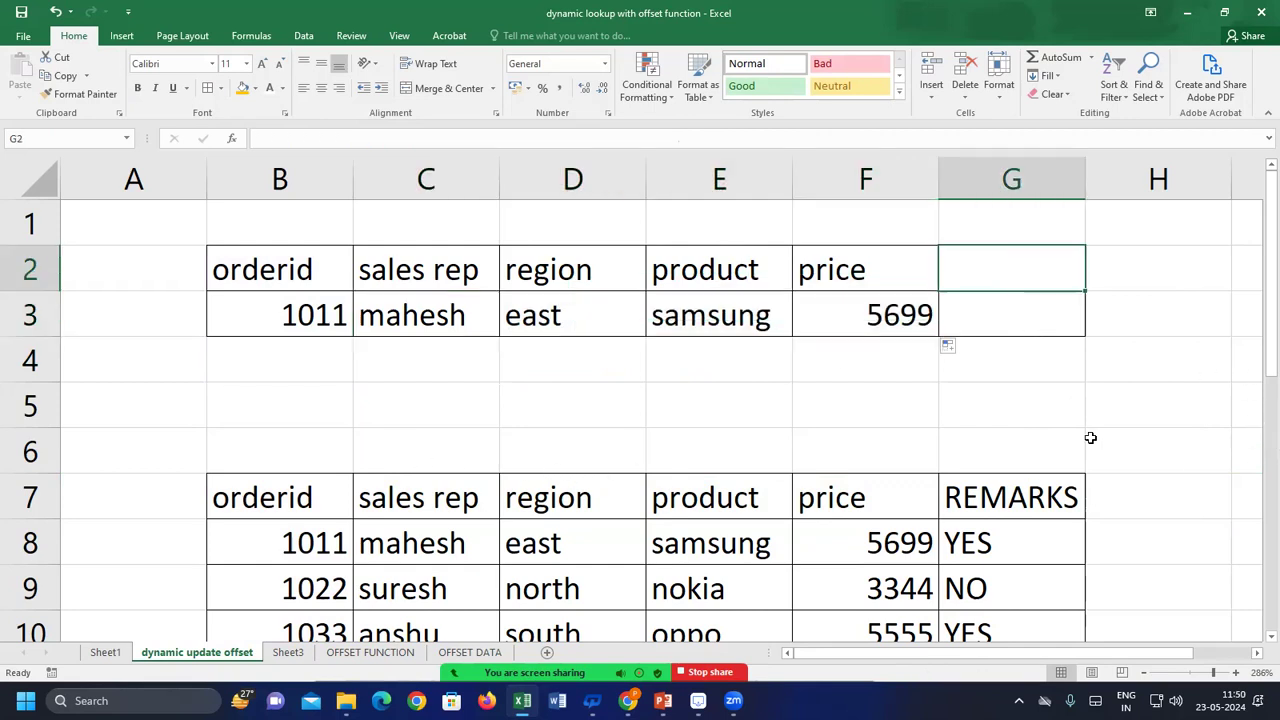
{"action": "type", "text": "RA"}
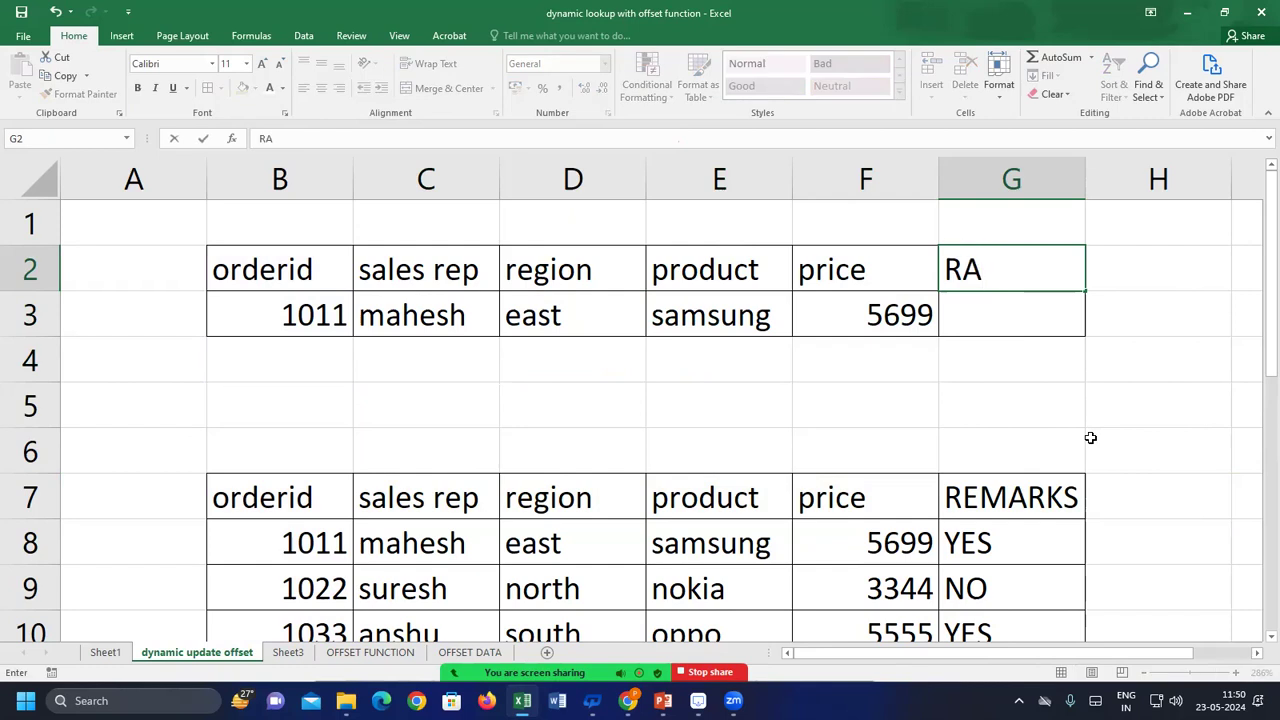
{"action": "type", "text": "MARLS"}
{"action": "key", "text": "Return"}
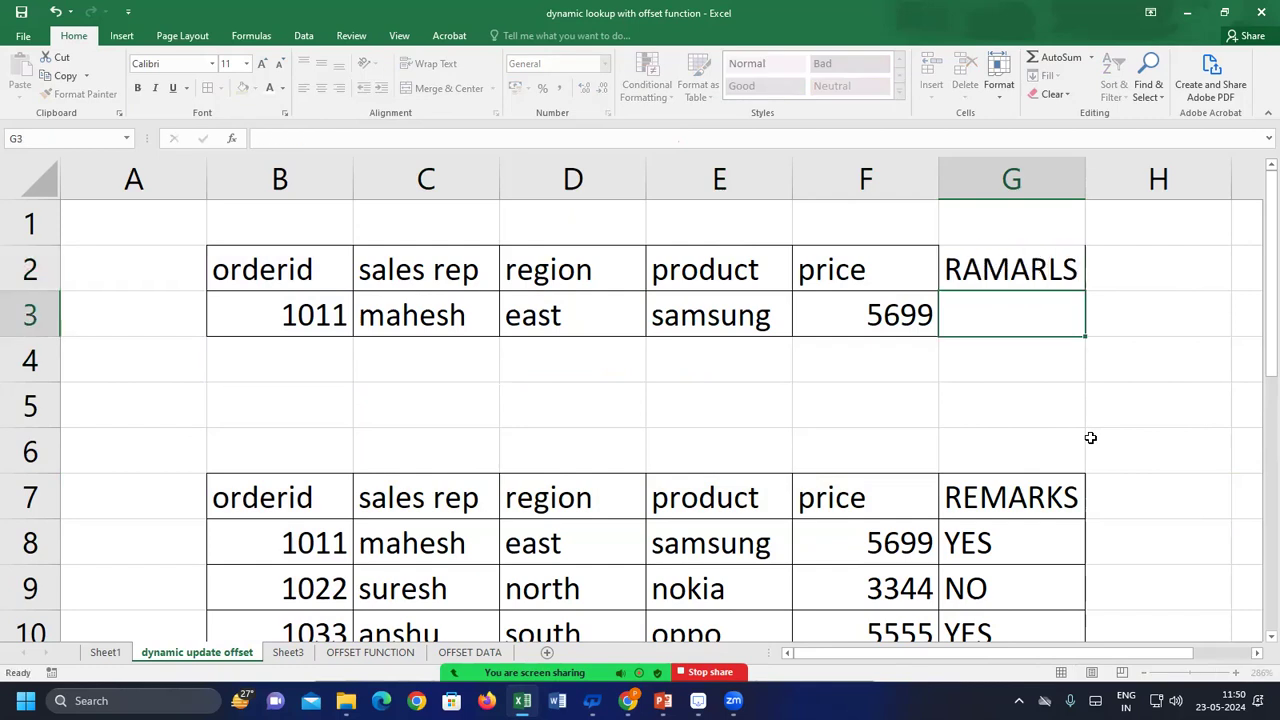
{"action": "key", "text": "Up"}
{"action": "type", "text": "REMARKS"}
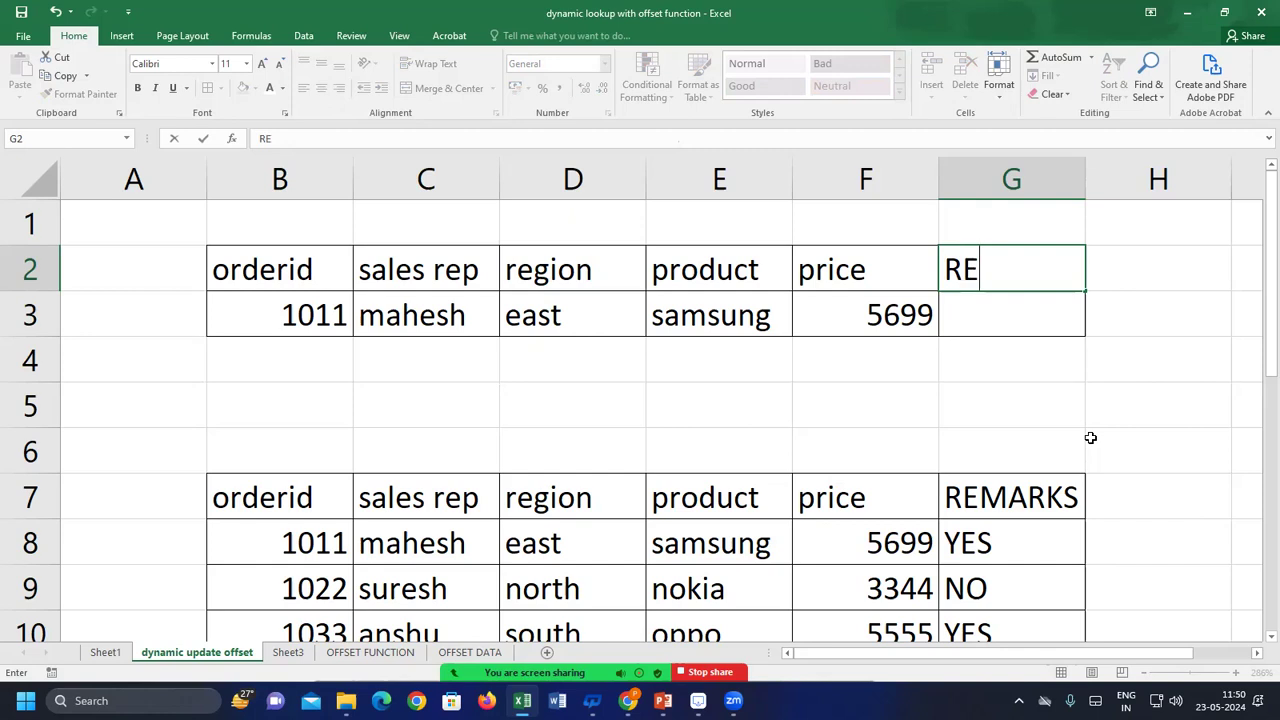
{"action": "key", "text": "Return"}
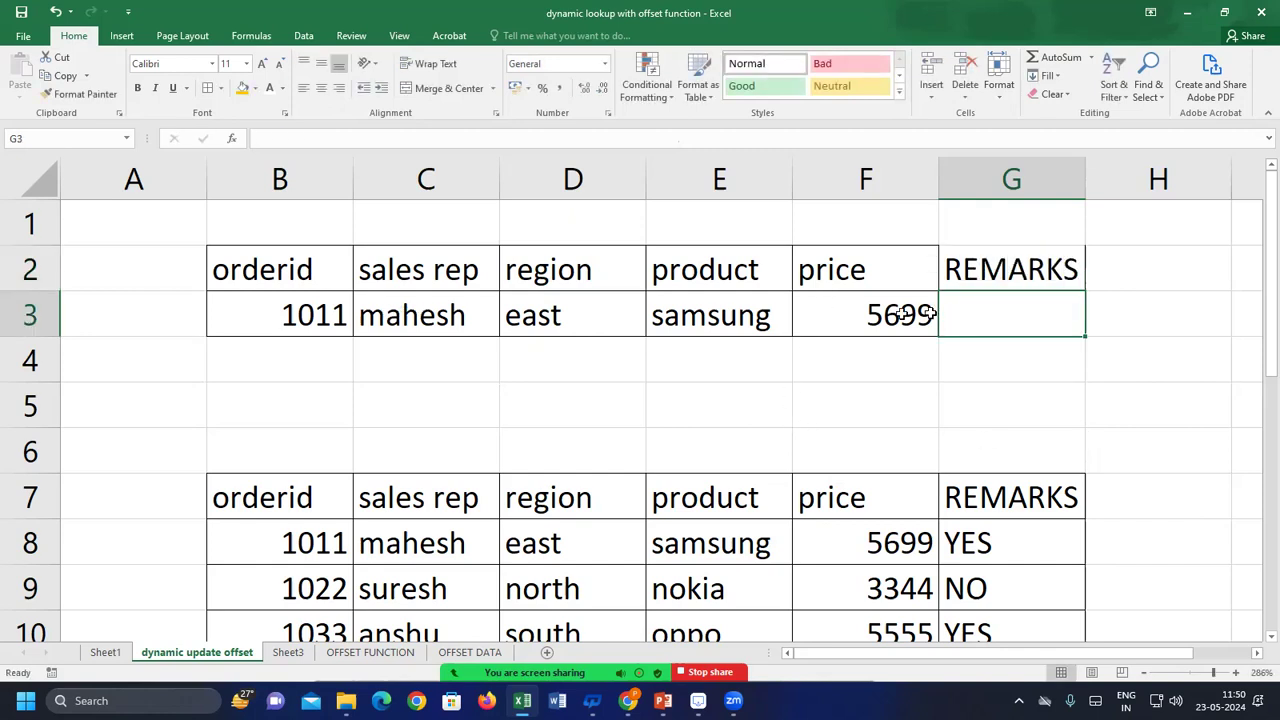
{"action": "left_click", "coordinate": [883, 341]}
{"action": "left_click", "coordinate": [912, 324]}
{"action": "left_click_drag", "start_coordinate": [938, 337], "coordinate": [1045, 352]}
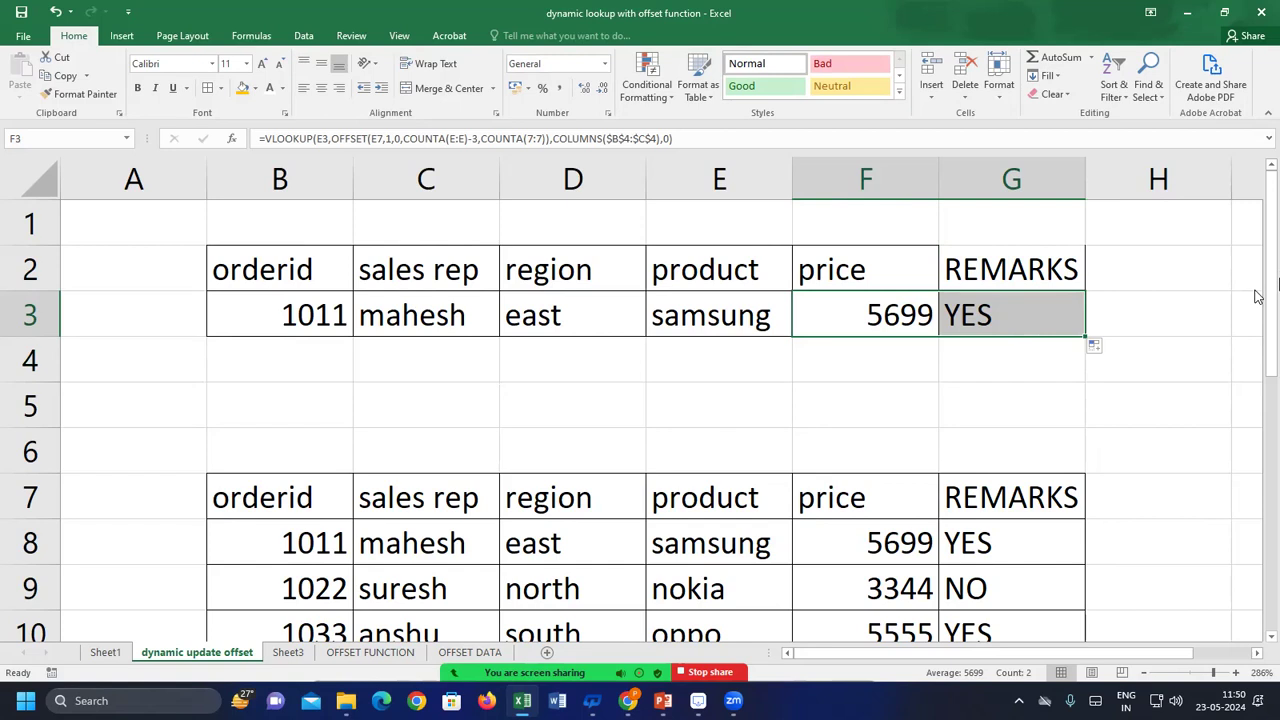
Clear the last record of the source table in B11:G11
{"action": "left_click_drag", "start_coordinate": [1271, 320], "coordinate": [1268, 445]}
{"action": "left_click_drag", "start_coordinate": [299, 453], "coordinate": [1014, 443]}
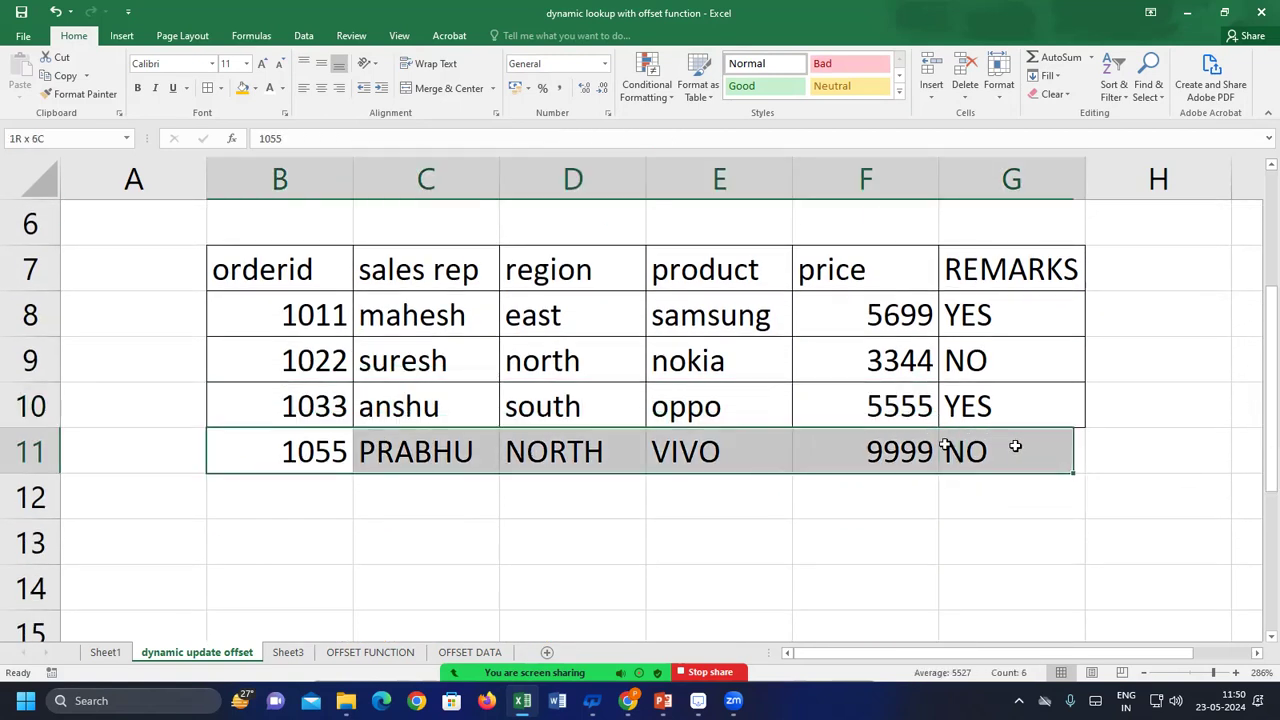
{"action": "key", "text": "Delete"}
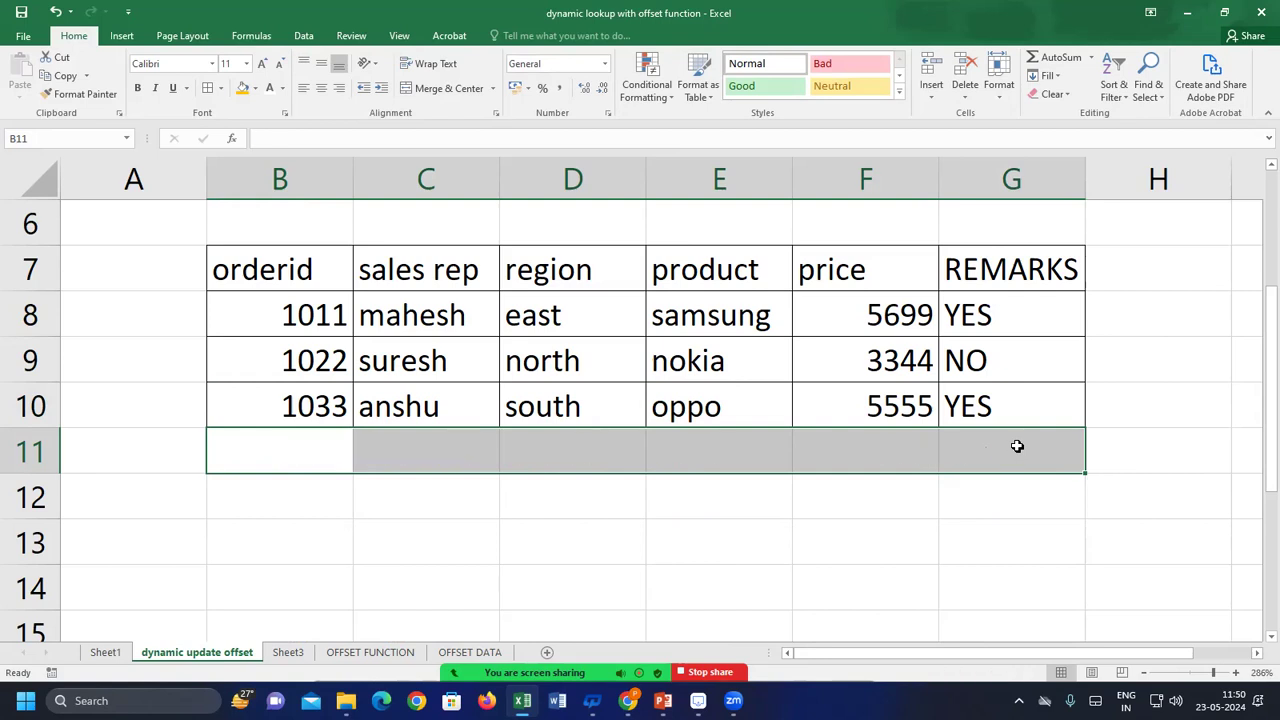
Enter a new record in row 11 with an order ID, the sales rep's name, region north, product VIVO, price 9999 and remark NO
{"action": "type", "text": "1066"}
{"action": "key", "text": "Right"}
{"action": "type", "text": "PRABHU"}
{"action": "key", "text": "Right"}
{"action": "type", "text": "NO"}
{"action": "key", "text": "Right"}
{"action": "type", "text": "VI"}
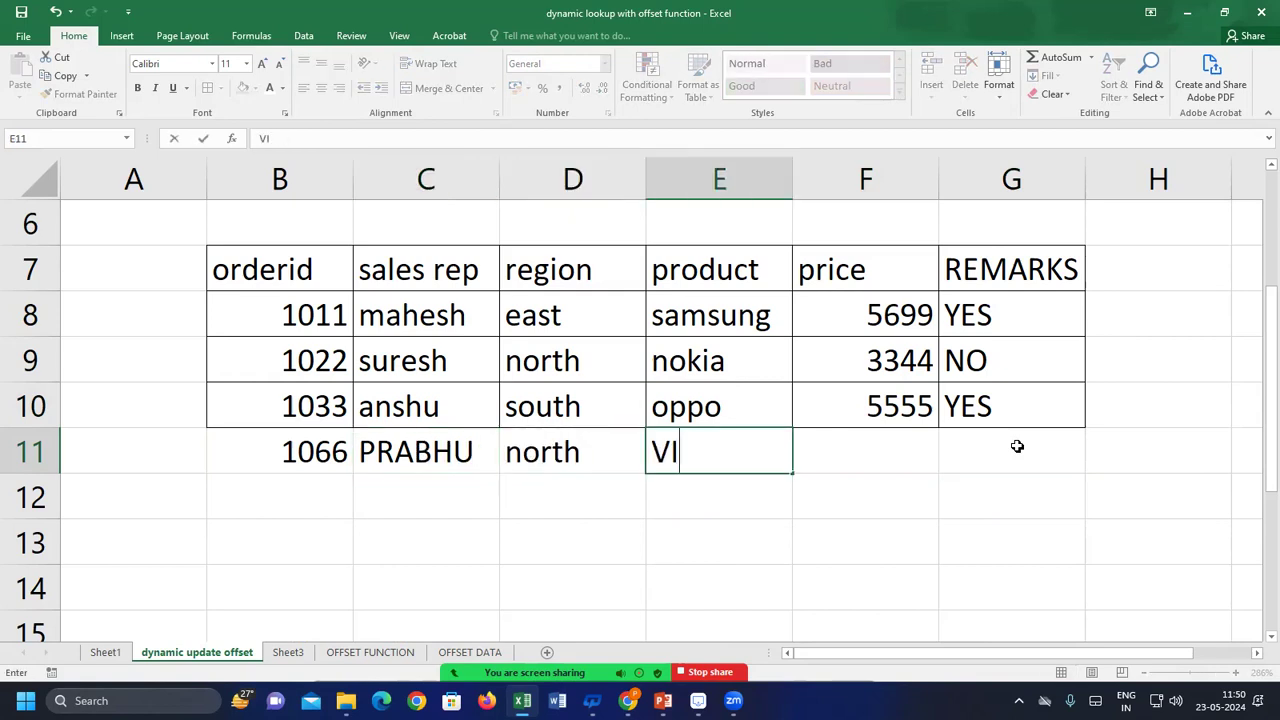
{"action": "type", "text": "VO"}
{"action": "key", "text": "Right"}
{"action": "type", "text": "9999"}
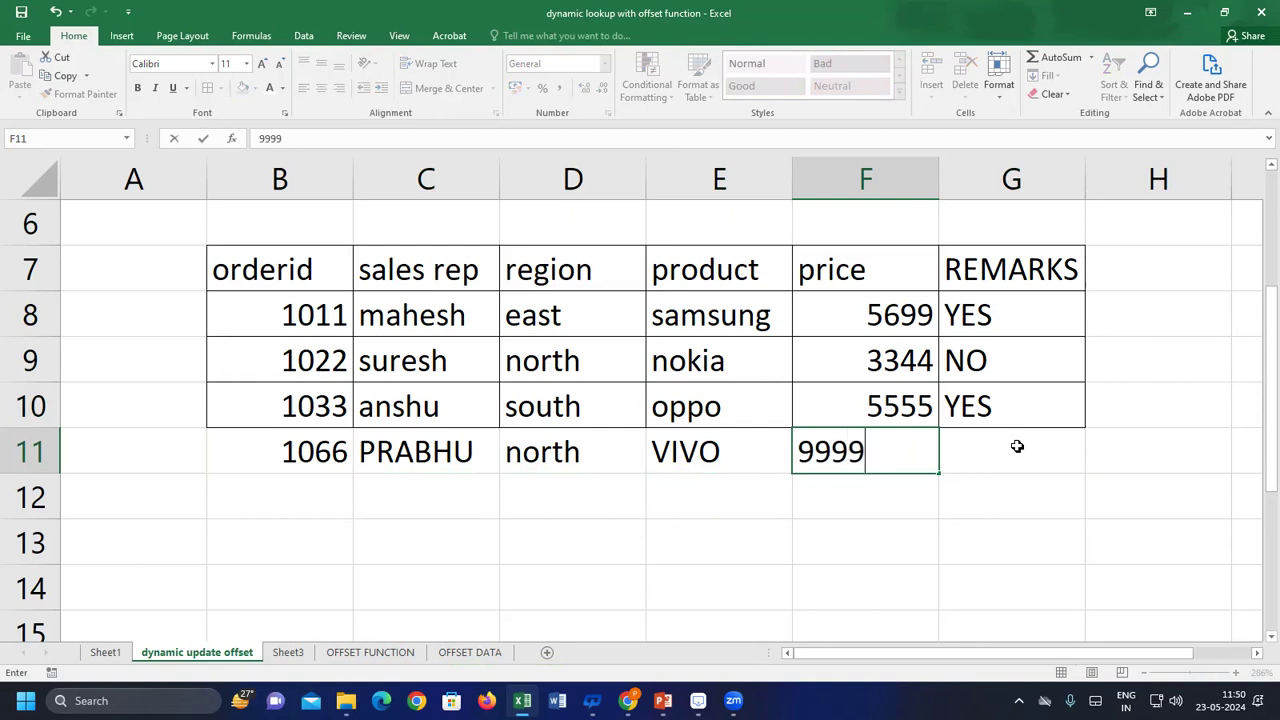
{"action": "key", "text": "Right"}
{"action": "type", "text": "NO"}
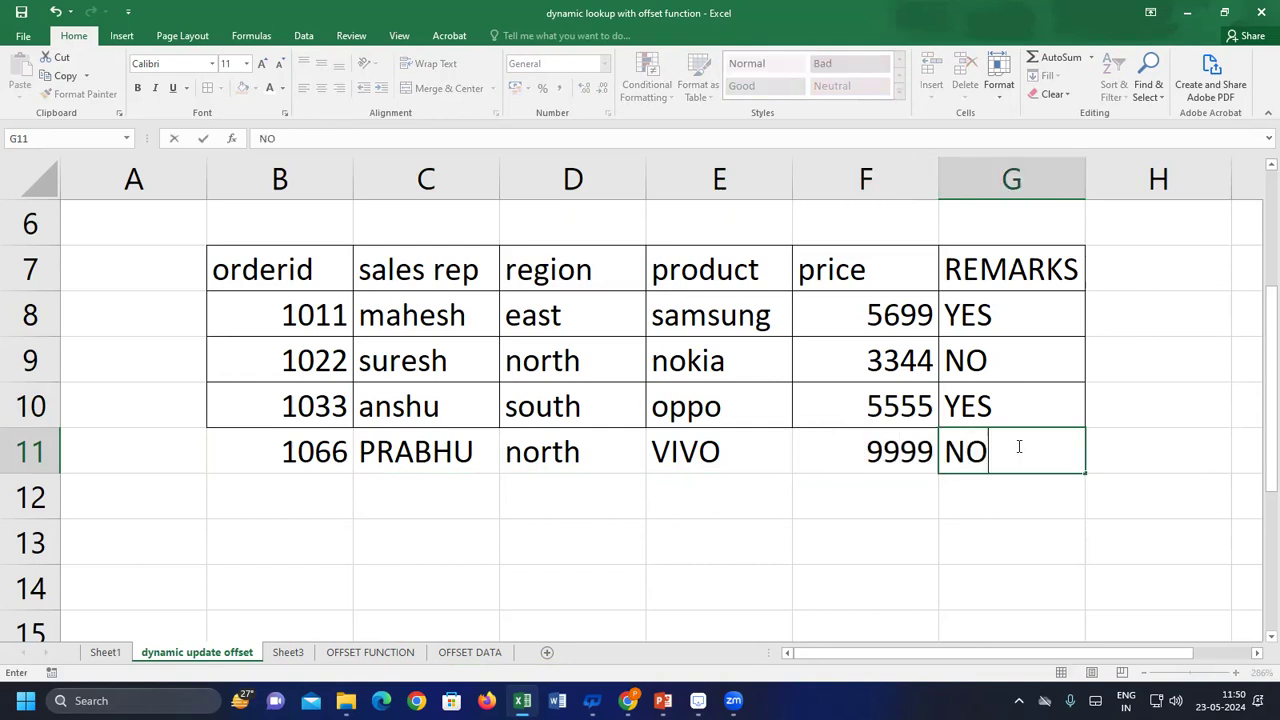
{"action": "key", "text": "Return"}
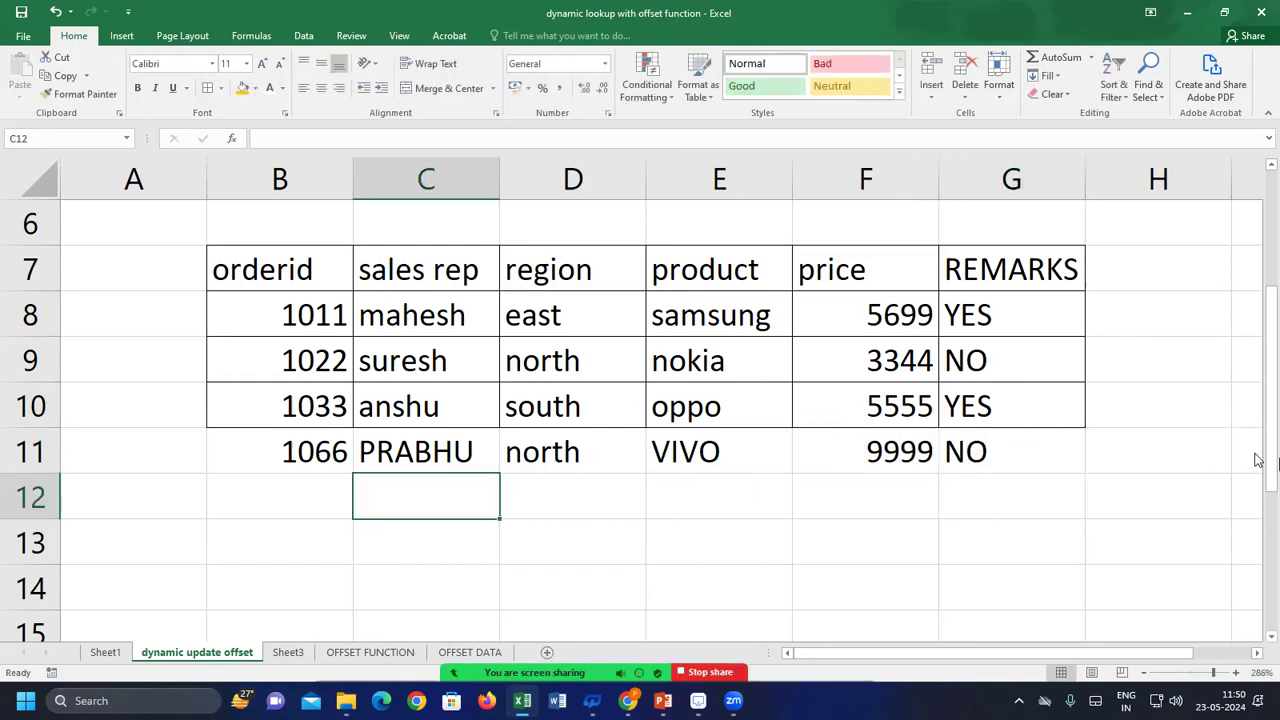
Set the lookup order ID in B3 to the order ID of the record in row 11
{"action": "left_click_drag", "start_coordinate": [1266, 469], "coordinate": [1266, 350]}
{"action": "left_click", "coordinate": [314, 315]}
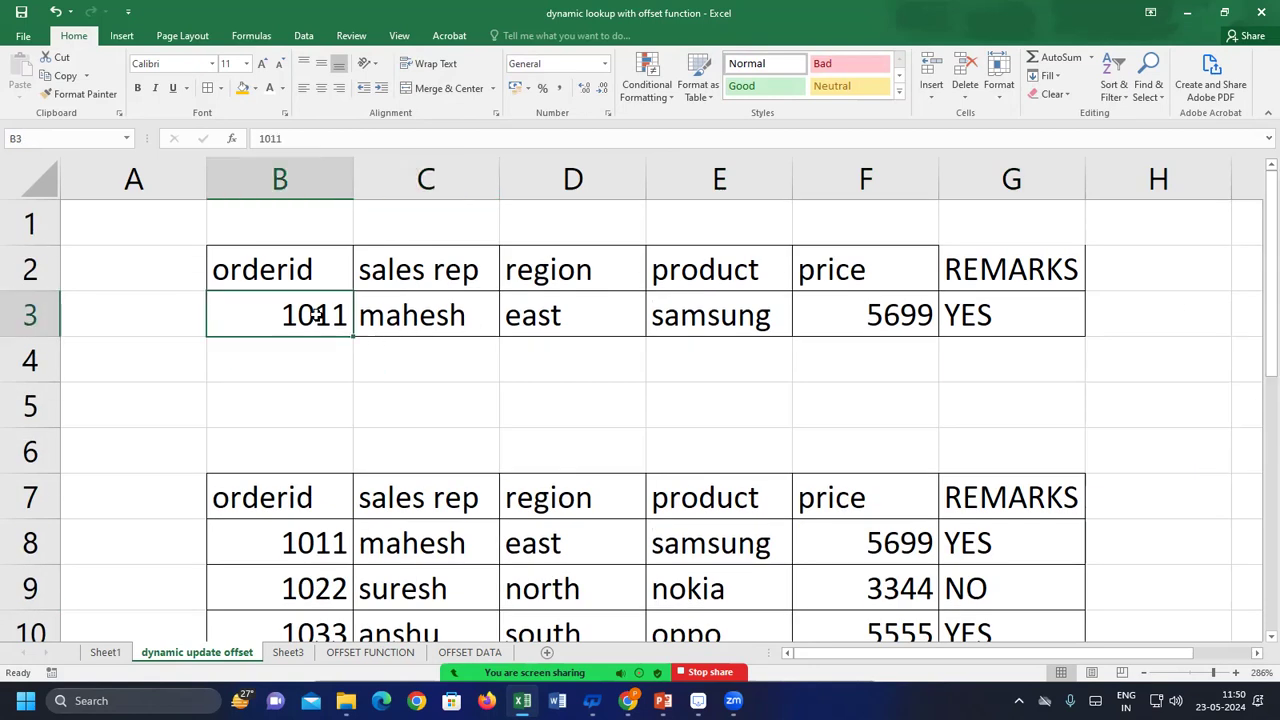
{"action": "type", "text": "10"}
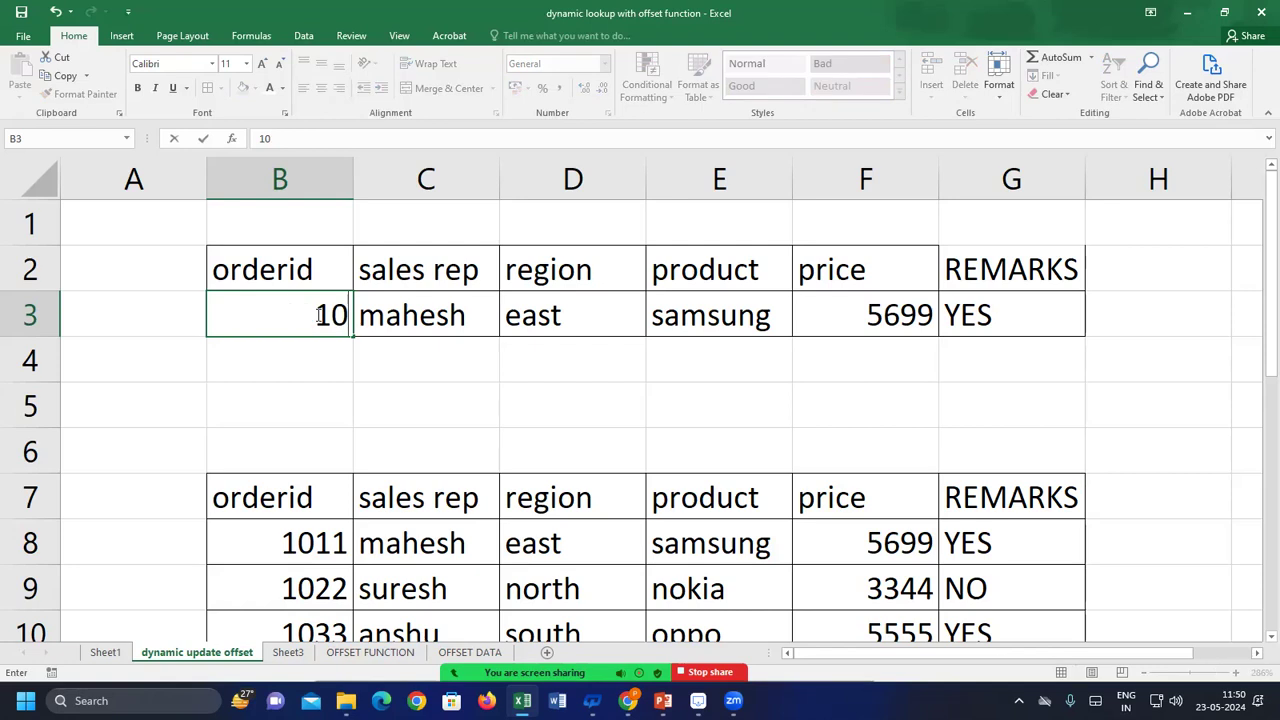
{"action": "type", "text": "66"}
{"action": "key", "text": "Return"}
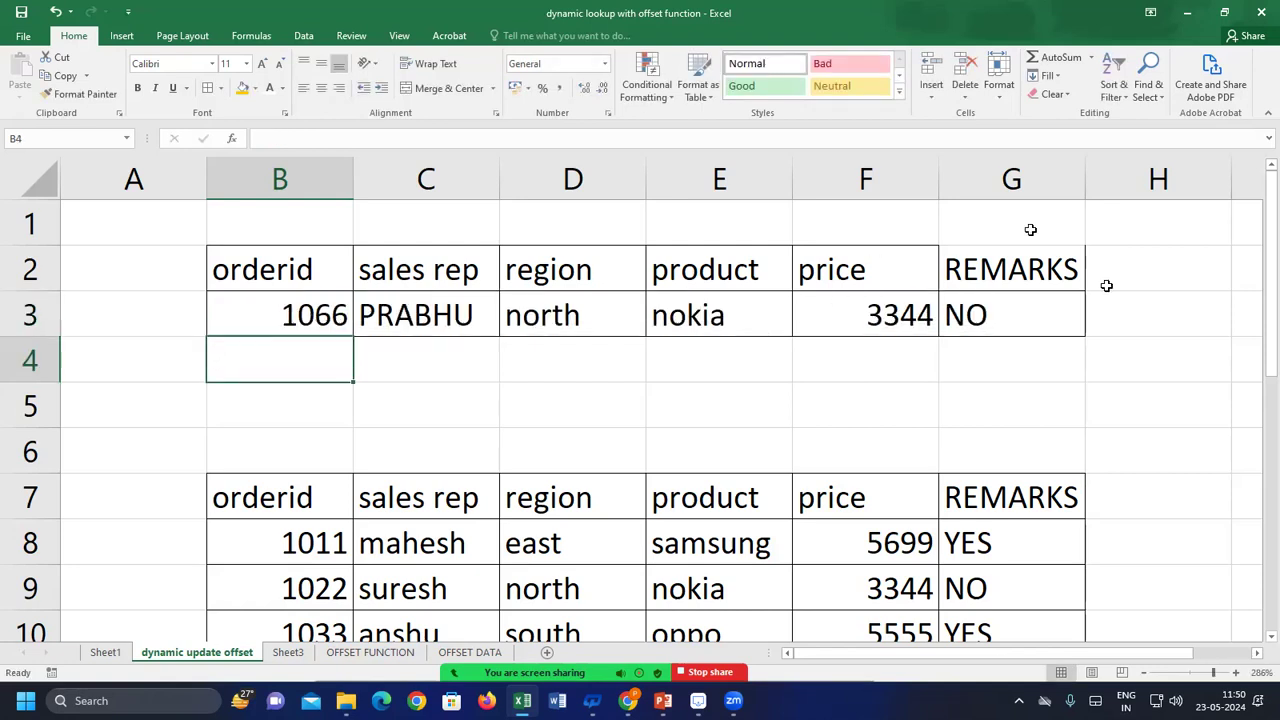
Add the column header CITY to the source table in H7
{"action": "left_click", "coordinate": [1155, 280]}
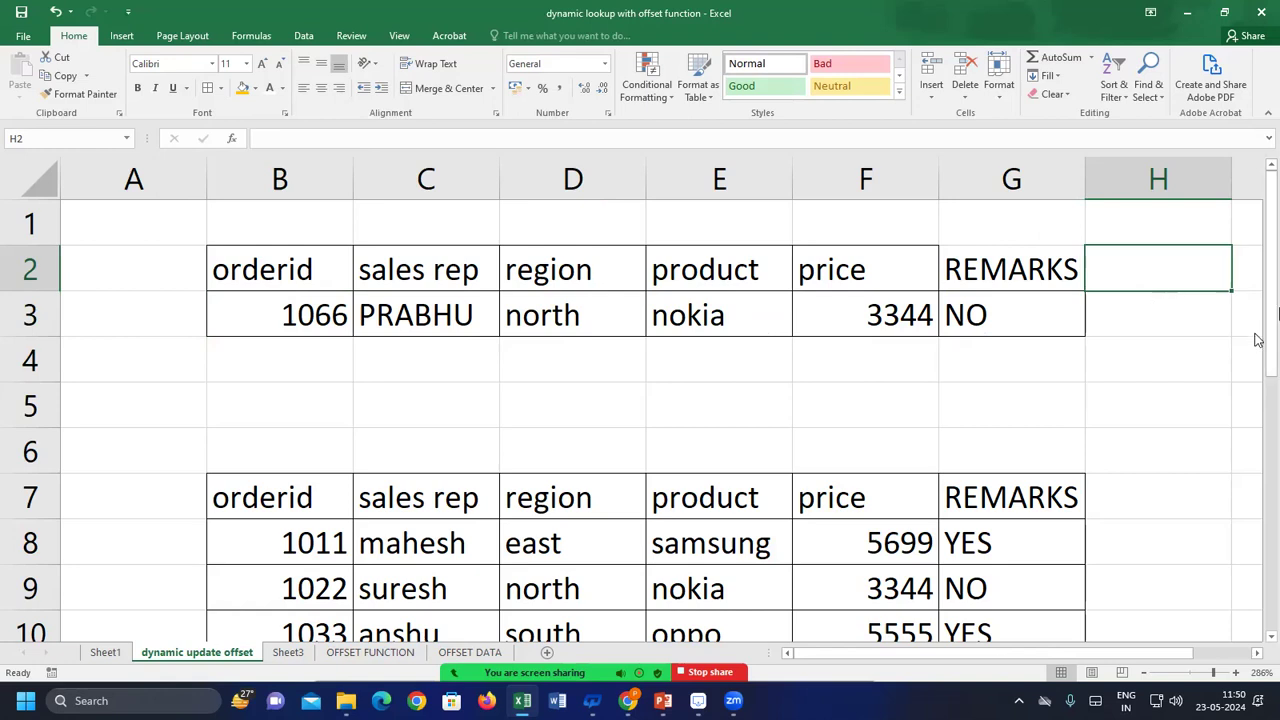
{"action": "scroll", "coordinate": [1170, 392], "scroll_direction": "down", "scroll_amount": 1}
{"action": "left_click", "coordinate": [1140, 360]}
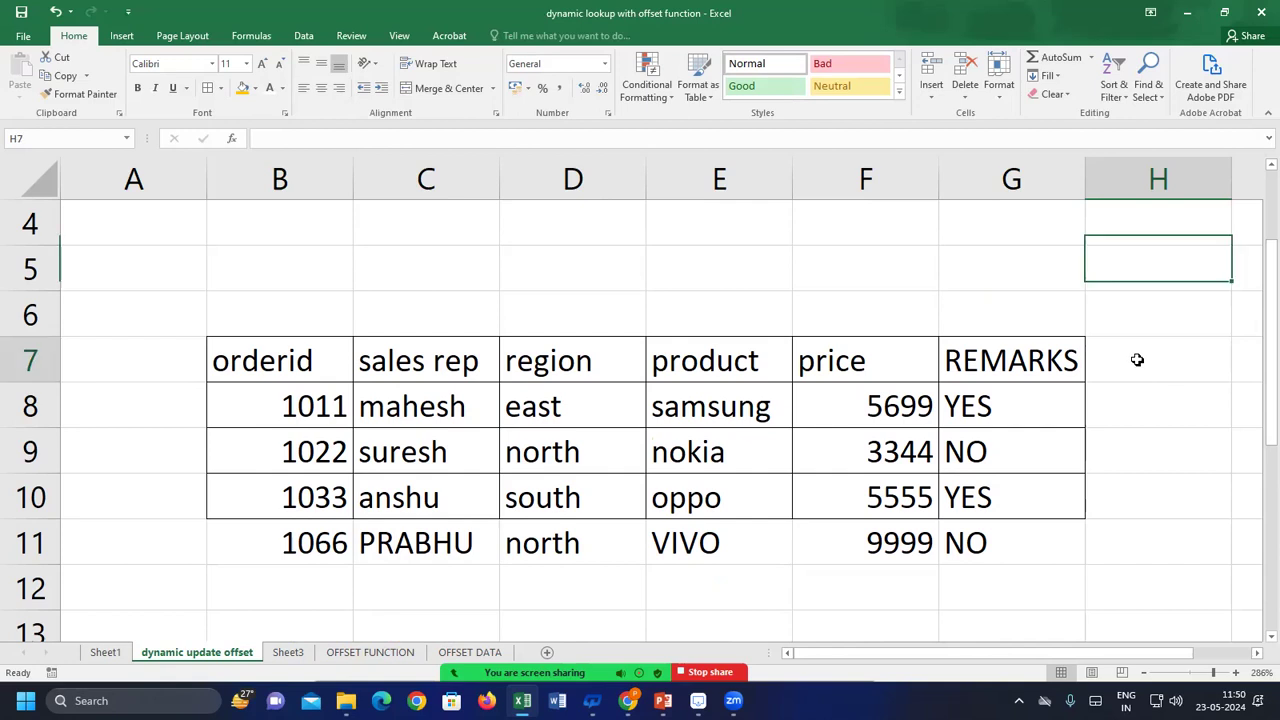
{"action": "type", "text": "CITY"}
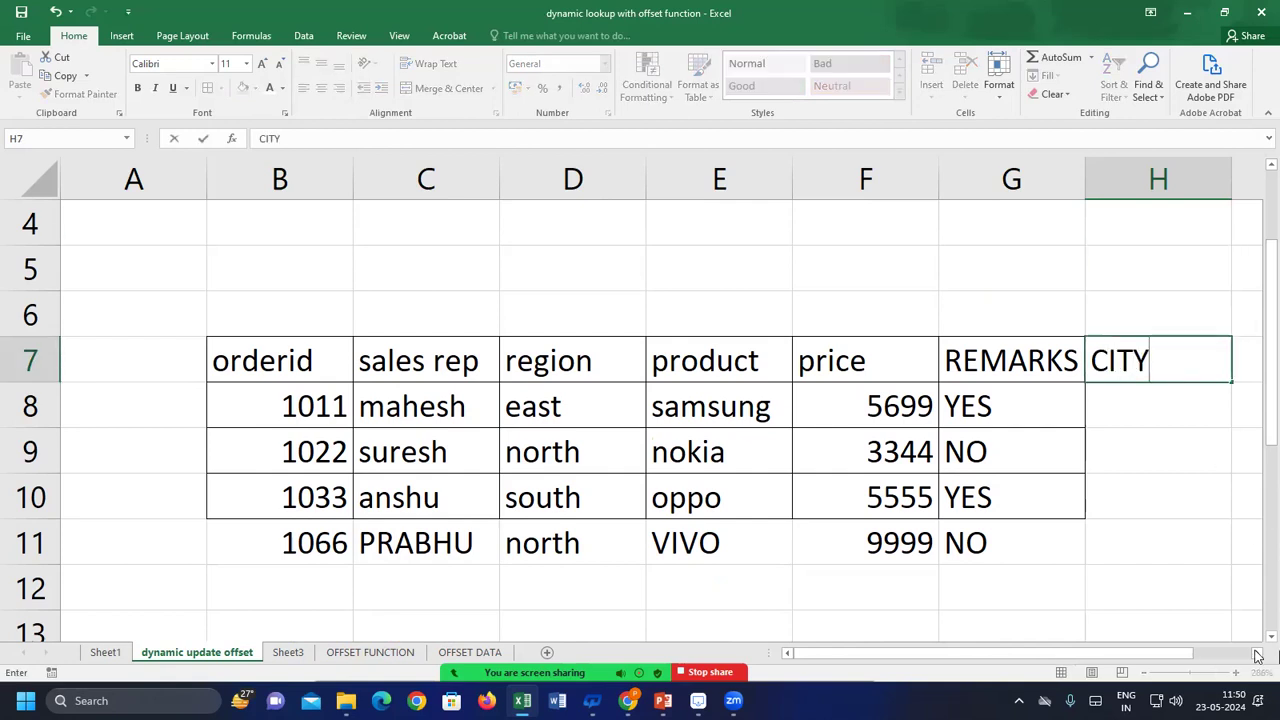
{"action": "key", "text": "Return"}
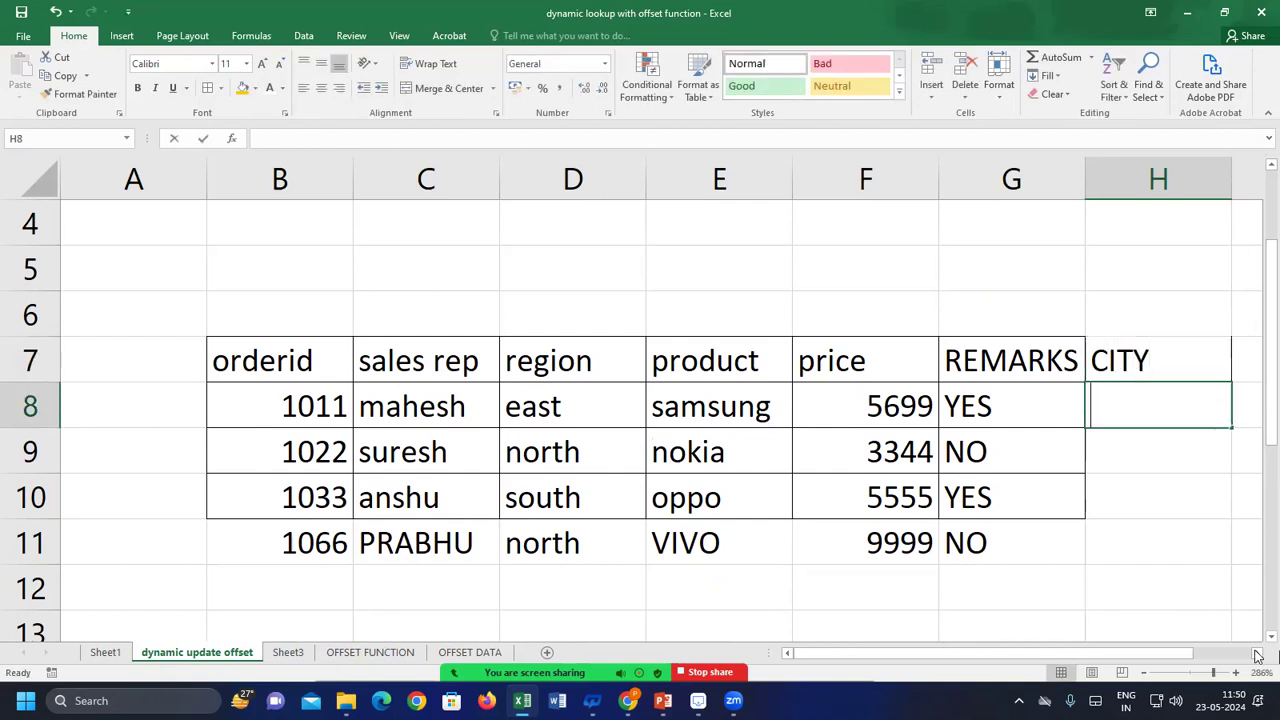
Fill the CITY column in H8:H11 with KNL, HYB, BAN and WARANGAL
{"action": "type", "text": "KNOL"}
{"action": "key", "text": "BackSpace"}
{"action": "key", "text": "BackSpace"}
{"action": "type", "text": "L"}
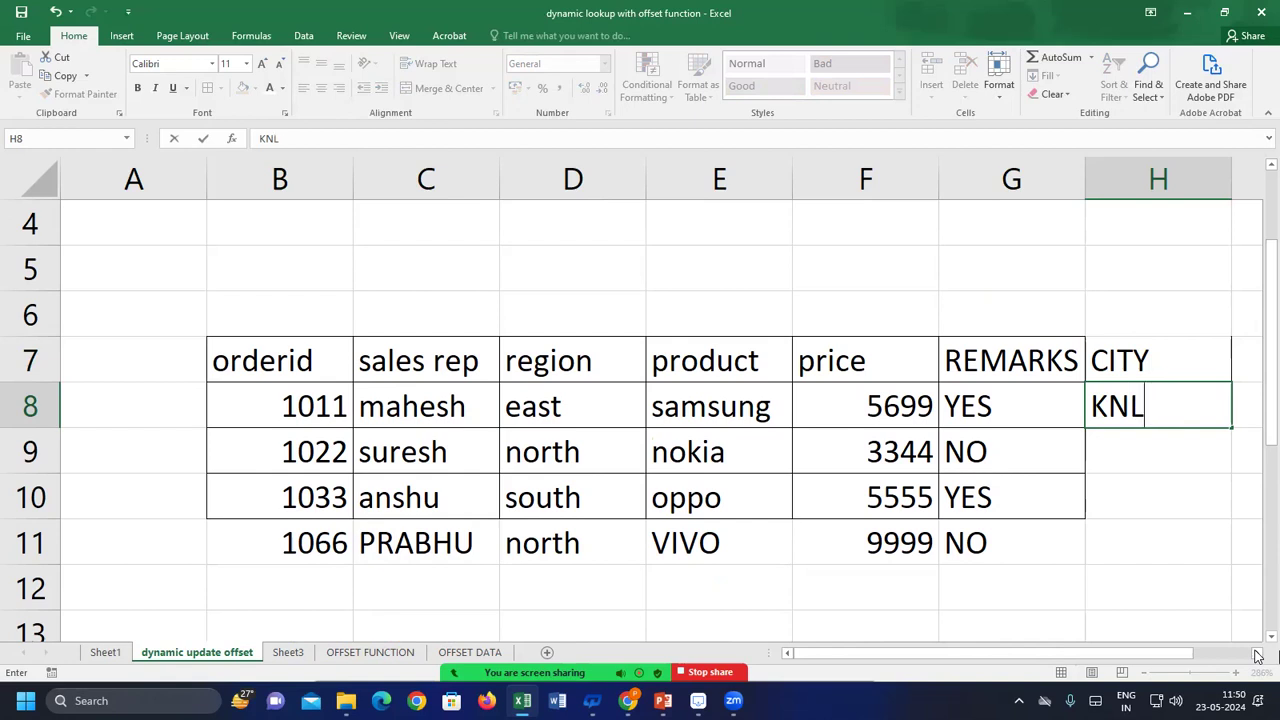
{"action": "key", "text": "Return"}
{"action": "type", "text": "HYB"}
{"action": "key", "text": "Return"}
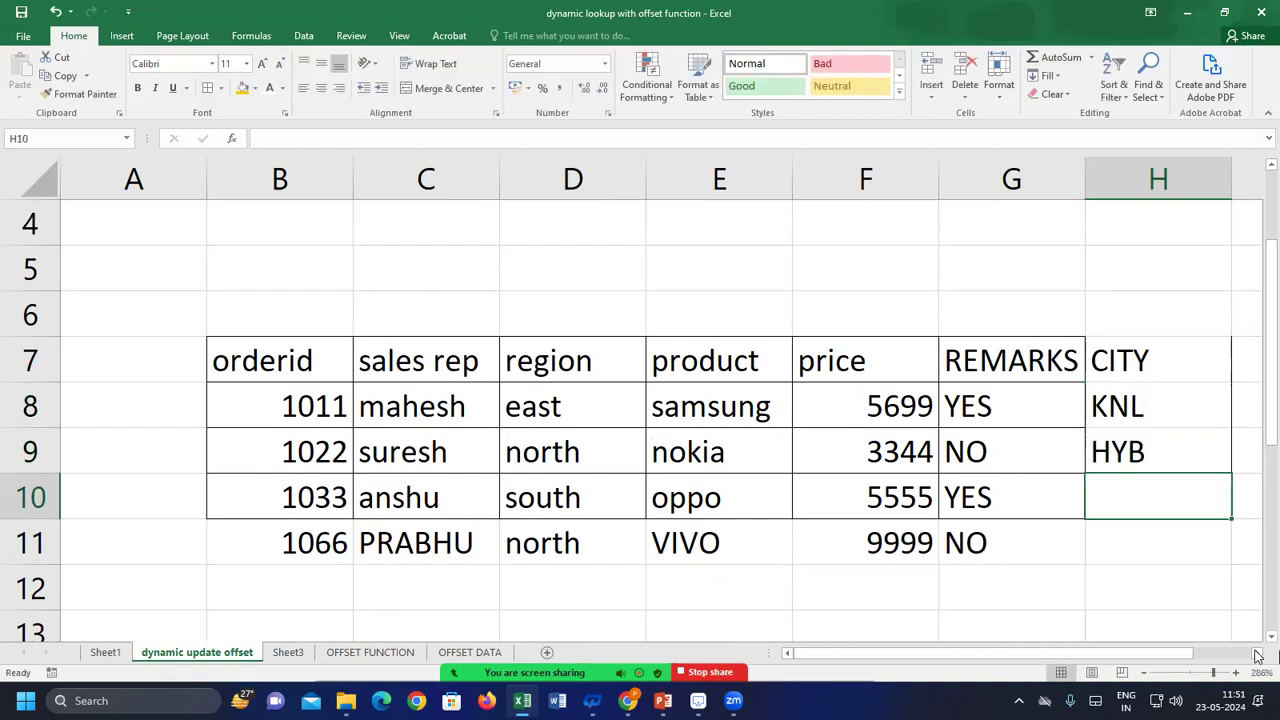
{"action": "type", "text": "BAN"}
{"action": "key", "text": "Return"}
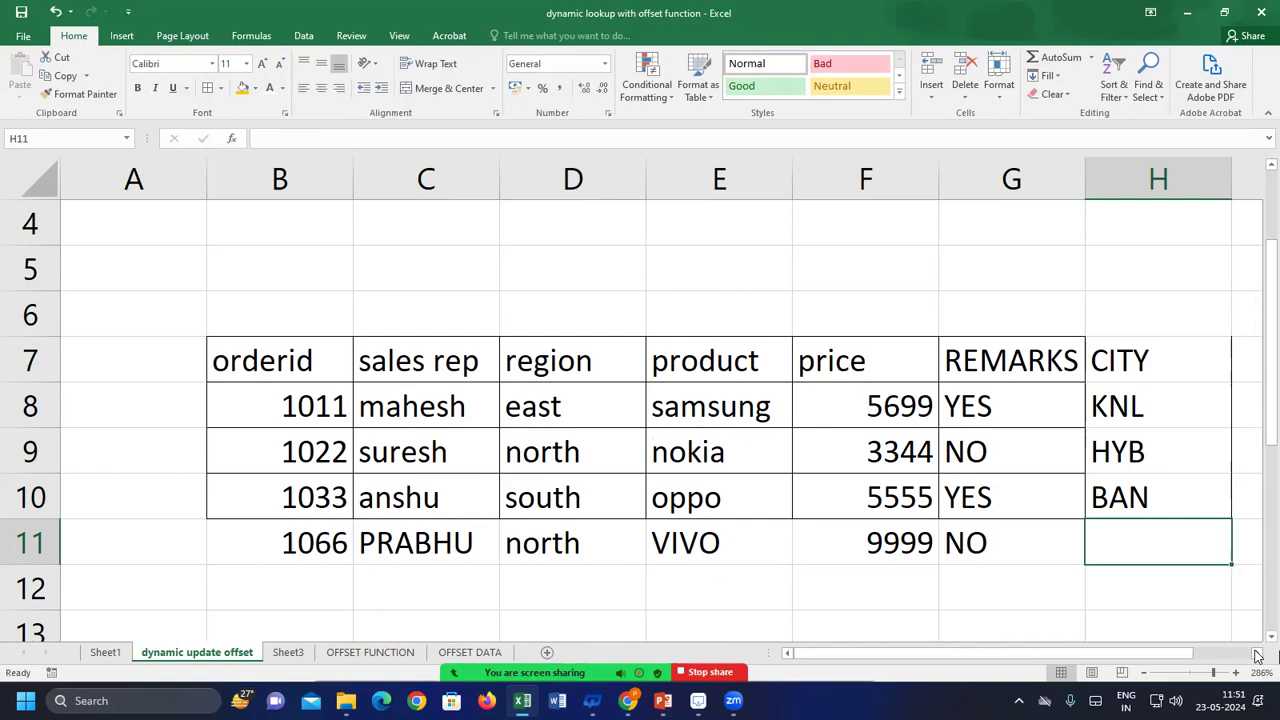
{"action": "type", "text": "WARANGAL"}
{"action": "key", "text": "Return"}
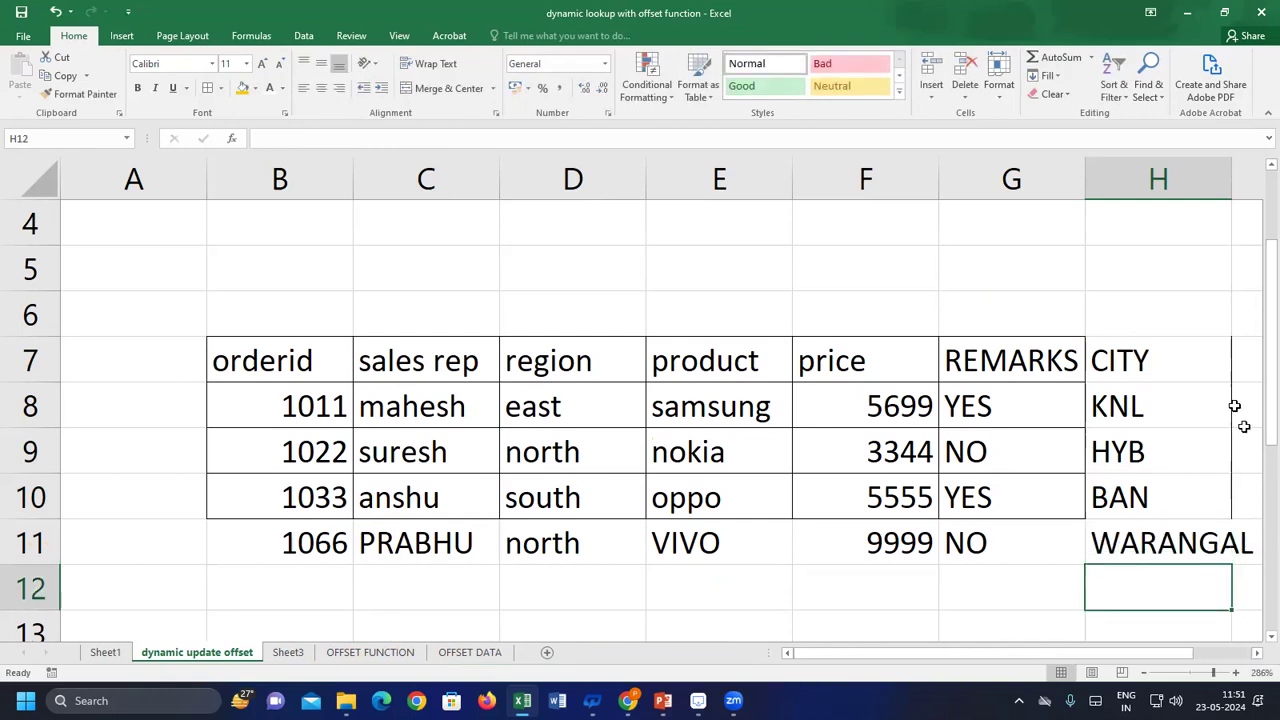
Add the header CITY in H2 and extend the lookup formula from G3 into H3
{"action": "key", "text": "ctrl+Up"}
{"action": "key", "text": "ctrl+Up"}
{"action": "left_click_drag", "start_coordinate": [1269, 411], "coordinate": [1260, 310]}
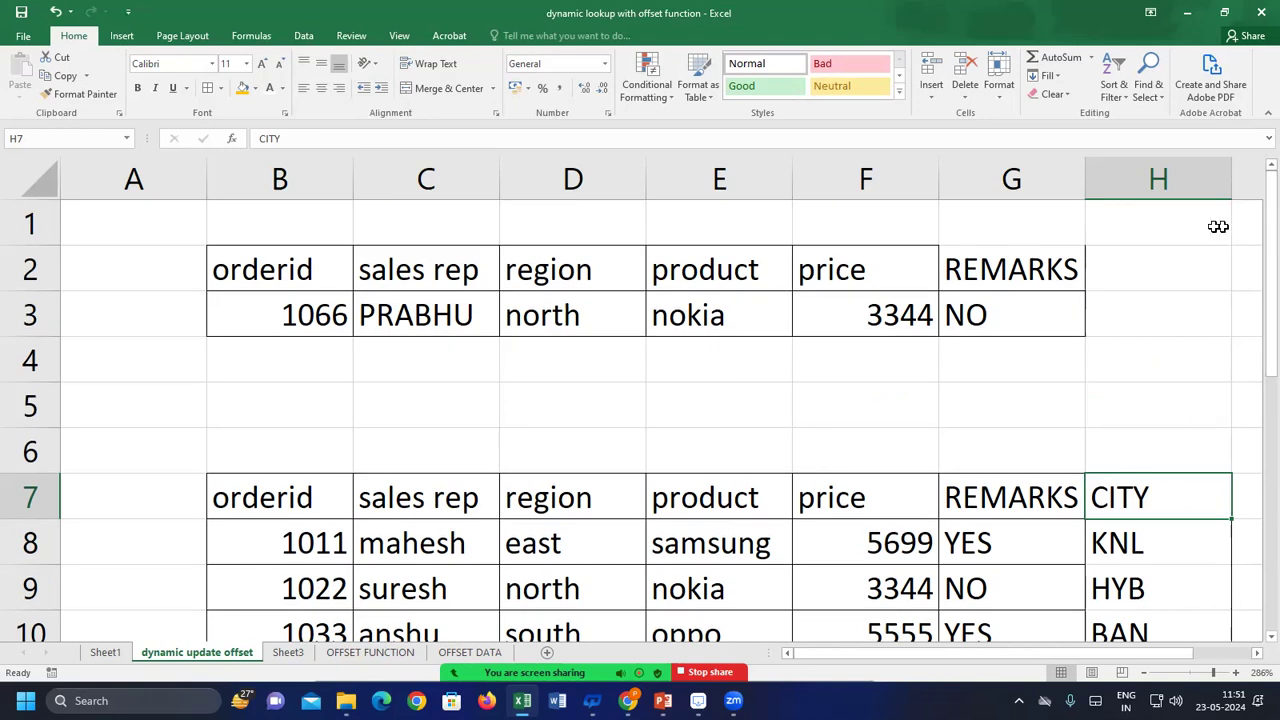
{"action": "left_click", "coordinate": [1120, 266]}
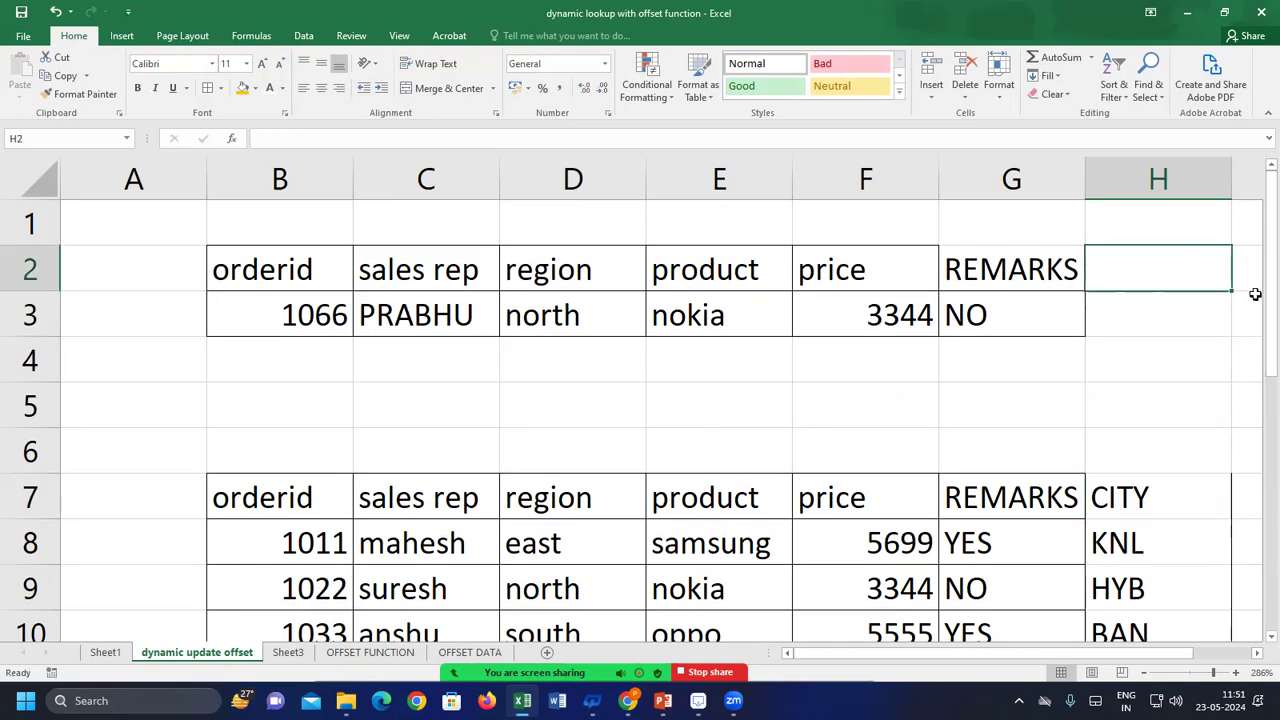
{"action": "type", "text": "CITY"}
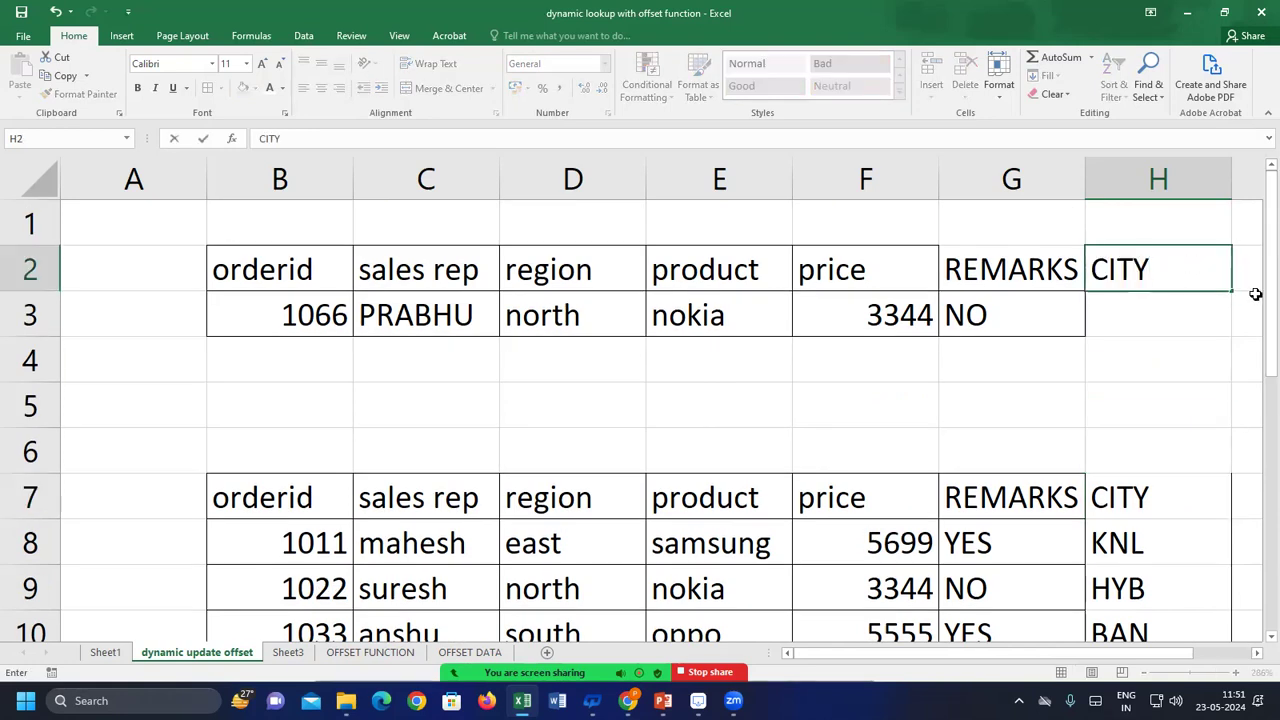
{"action": "key", "text": "Return"}
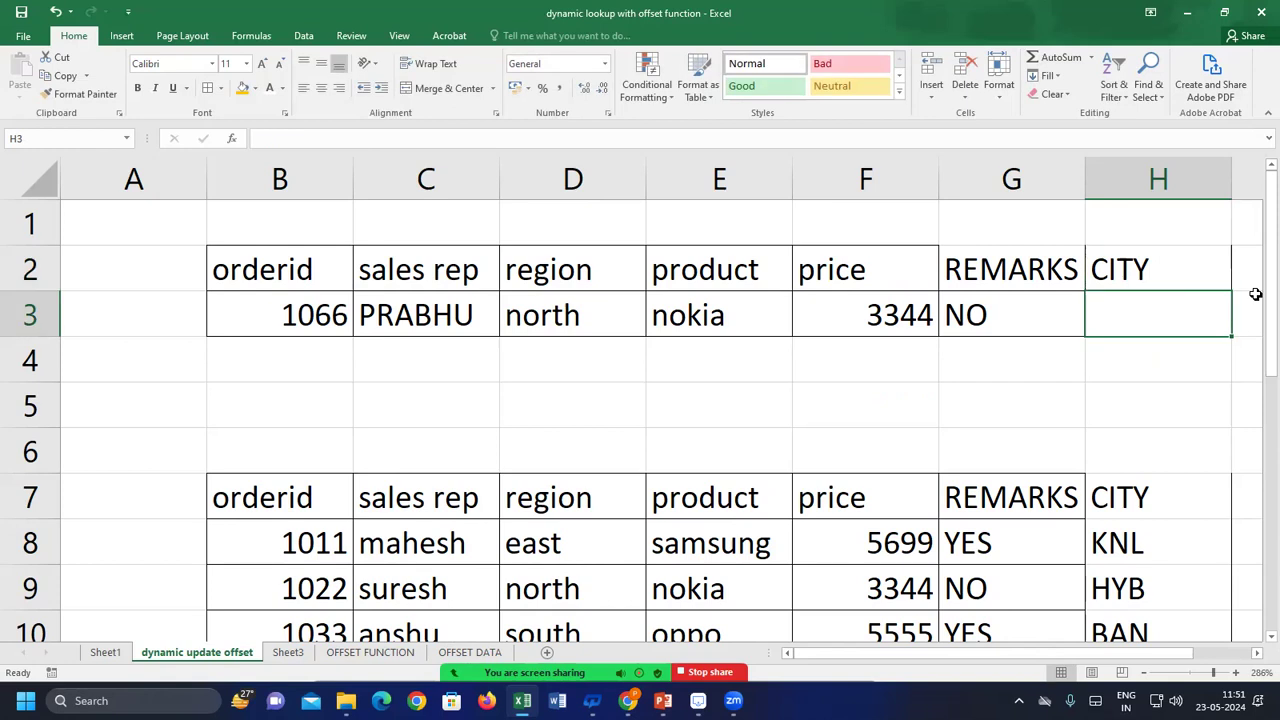
{"action": "left_click", "coordinate": [1000, 330]}
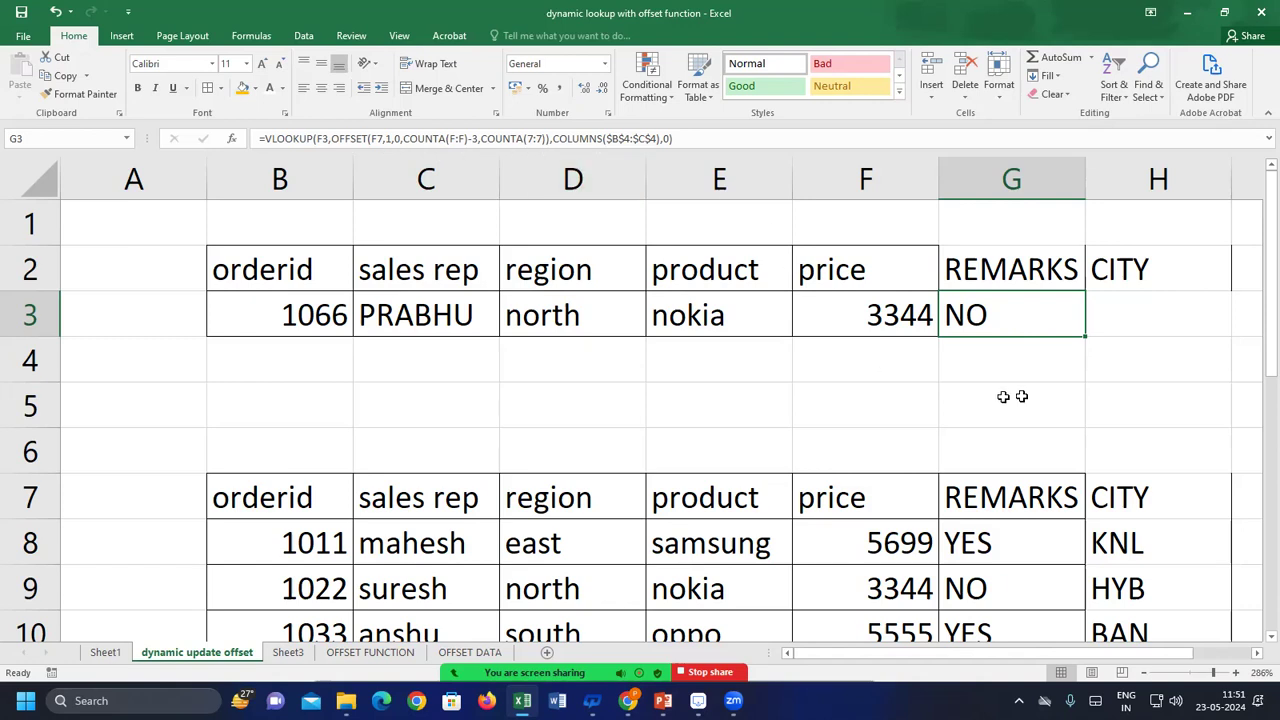
{"action": "left_click_drag", "start_coordinate": [1088, 337], "coordinate": [1194, 331]}
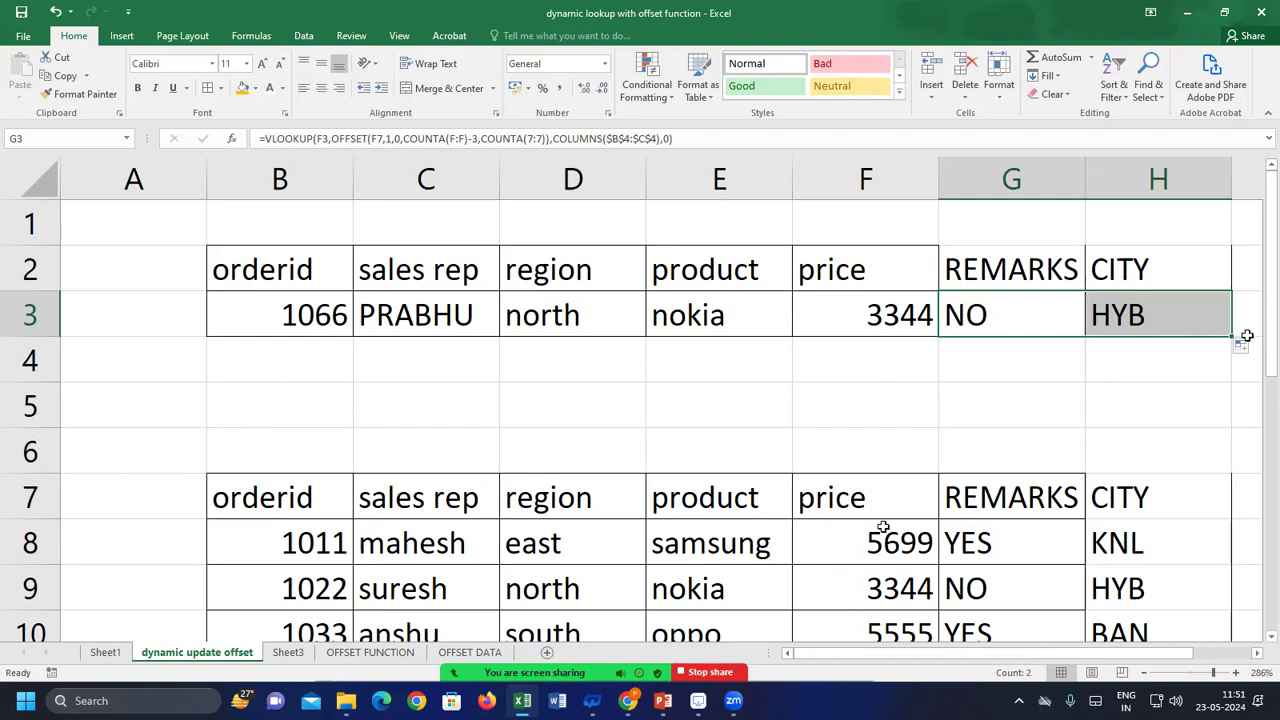
Compare the lookup formula and its result in H3 with the CITY column of the source table
{"action": "left_click", "coordinate": [1173, 329]}
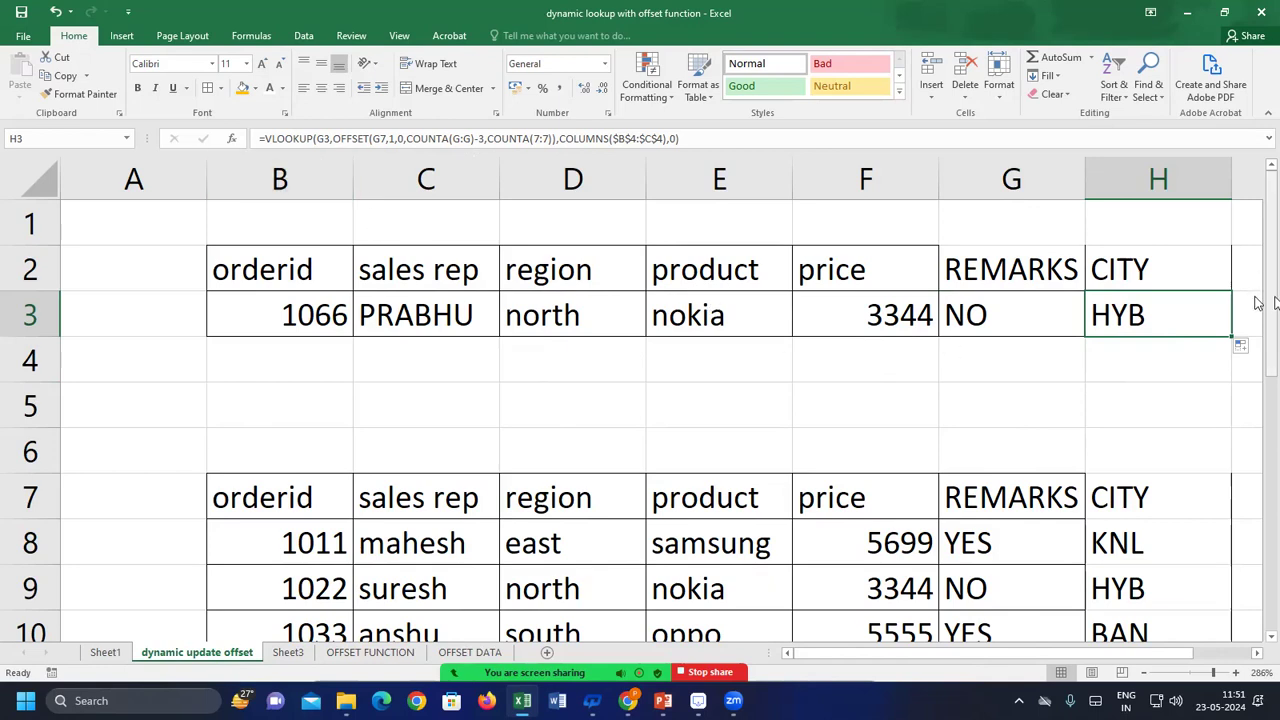
{"action": "scroll", "coordinate": [1259, 327], "scroll_direction": "down", "scroll_amount": 1}
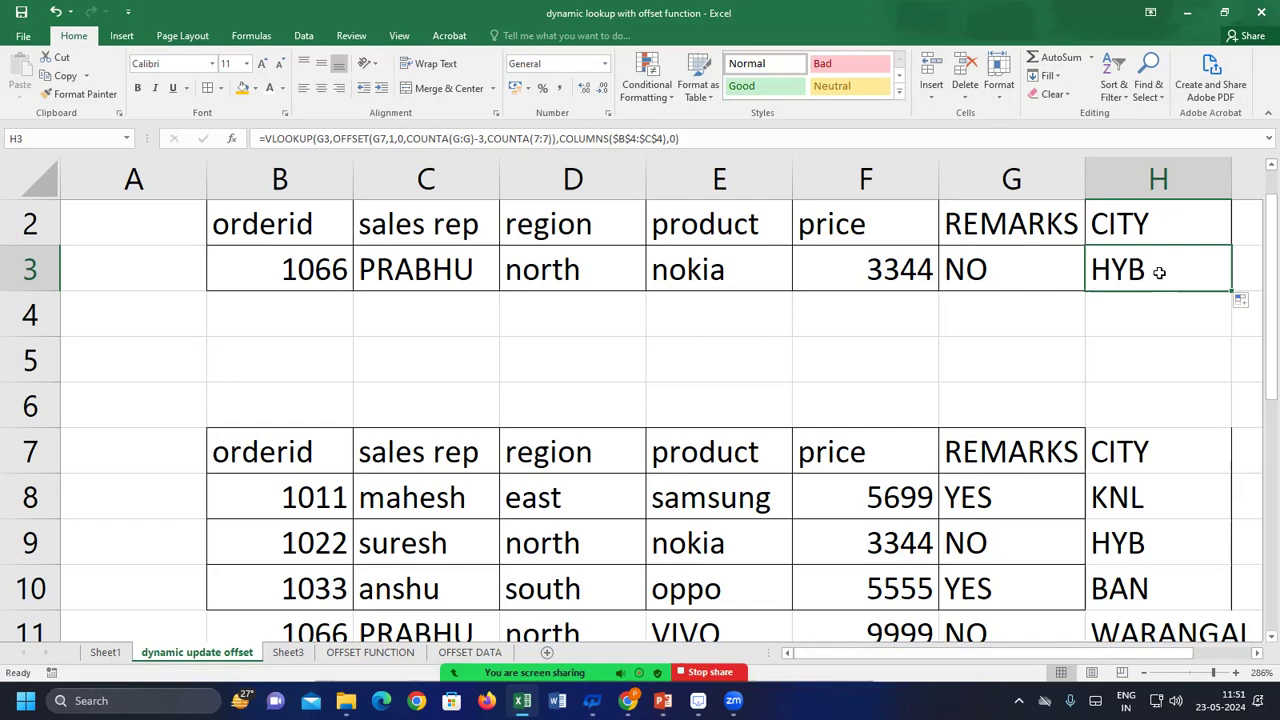
{"action": "scroll", "coordinate": [1257, 323], "scroll_direction": "up", "scroll_amount": 1}
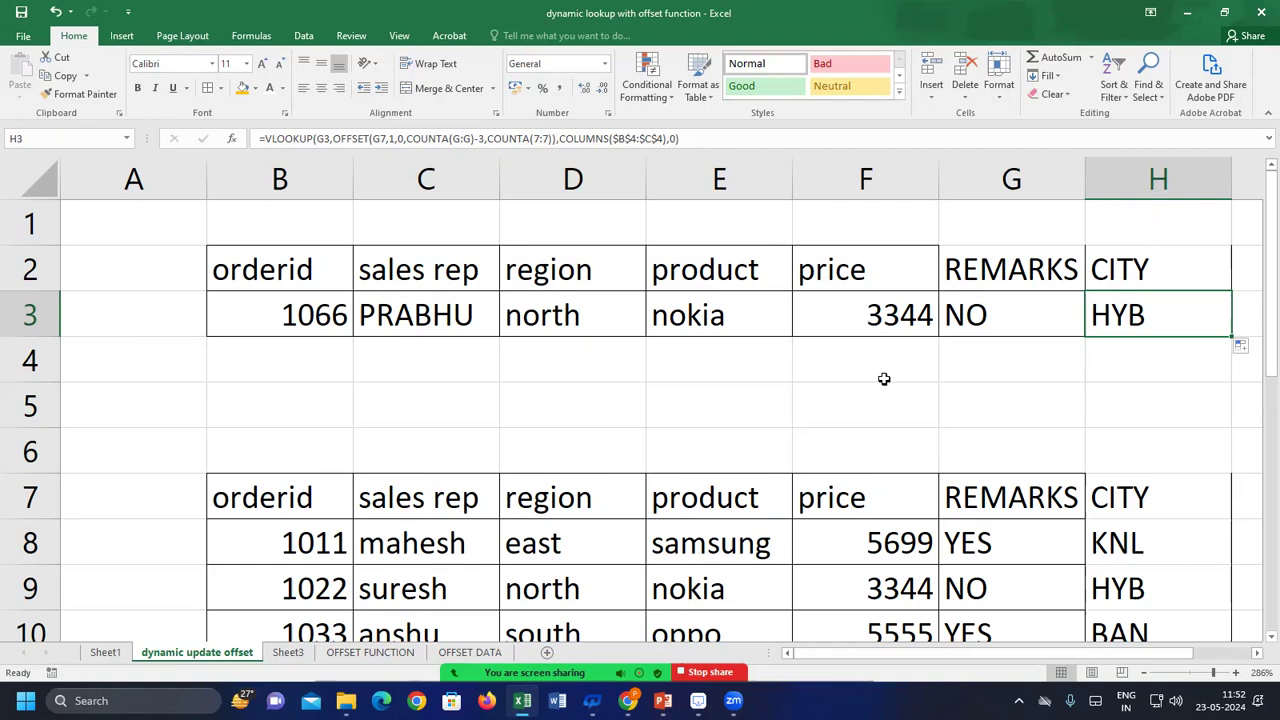
{"action": "mouse_move", "coordinate": [698, 700]}
{"action": "left_click", "coordinate": [690, 676]}
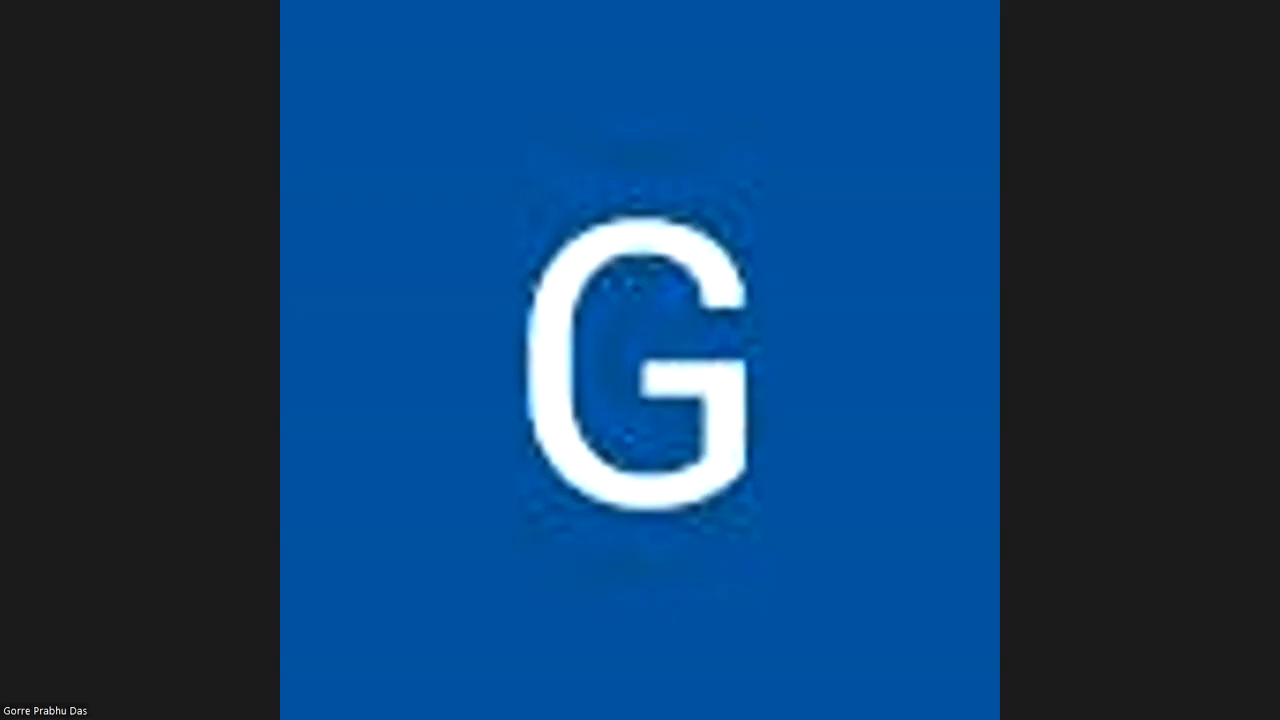